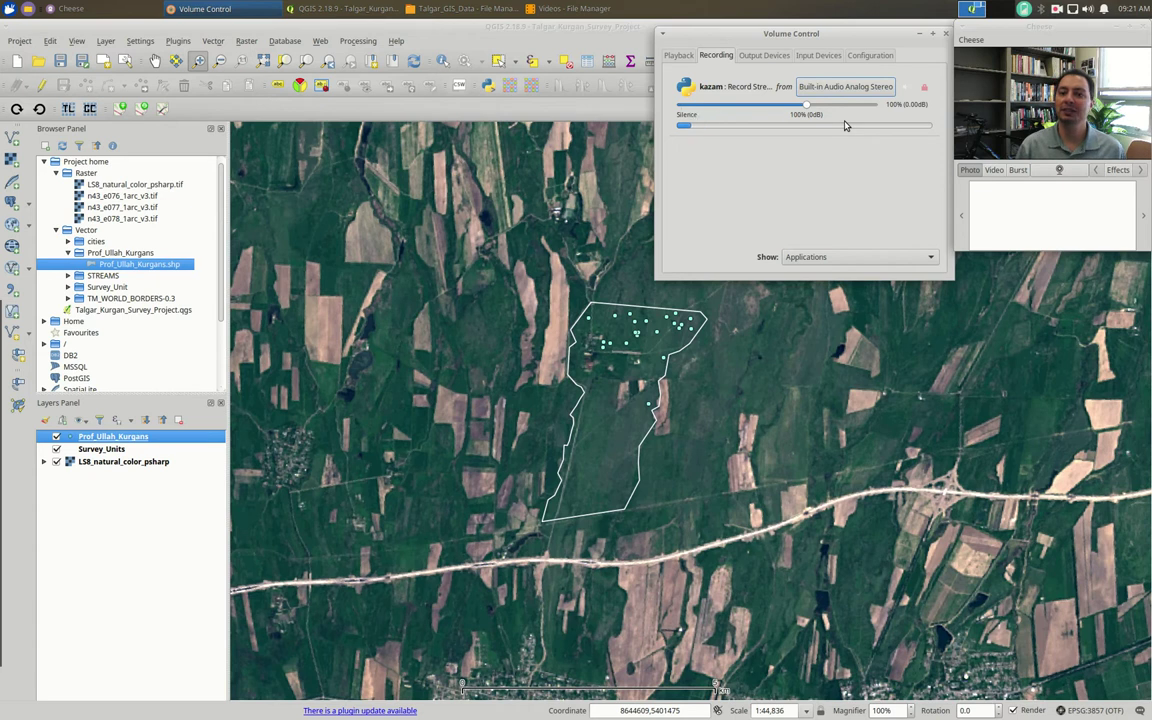
- Minimize the Volume Control window, choose the Pan Map tool and select the Prof_Ullah_Kurgans layer
{"action": "left_click", "coordinate": [919, 33]}
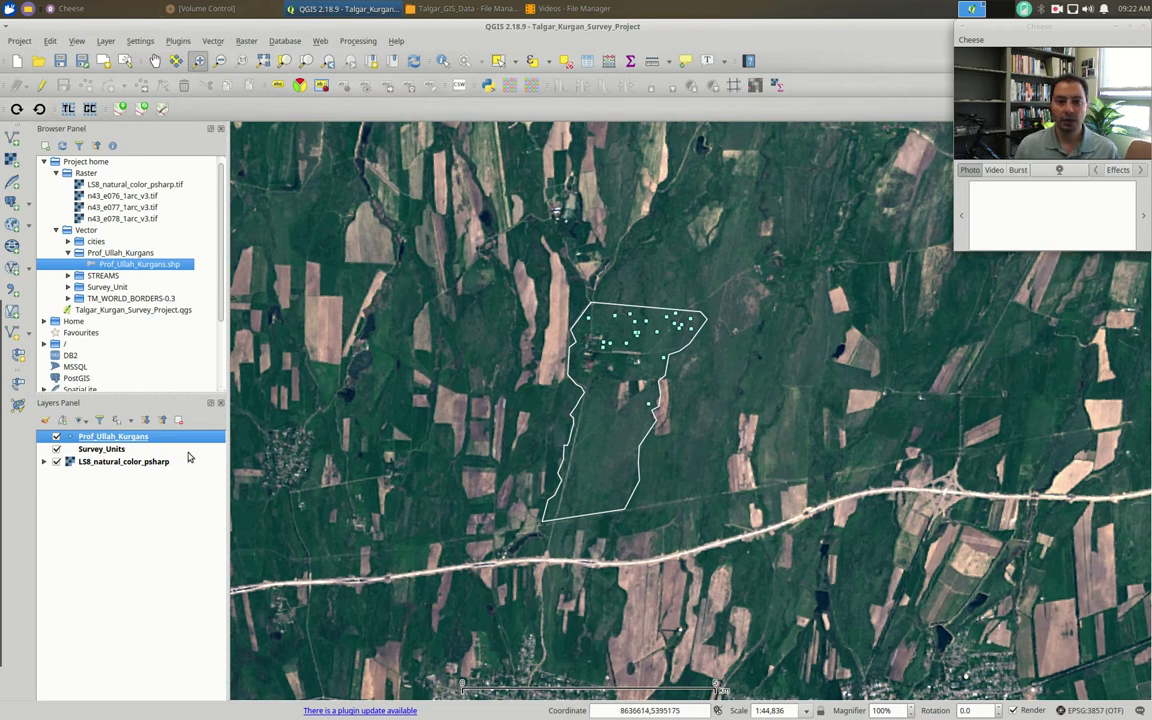
{"action": "left_click", "coordinate": [110, 467]}
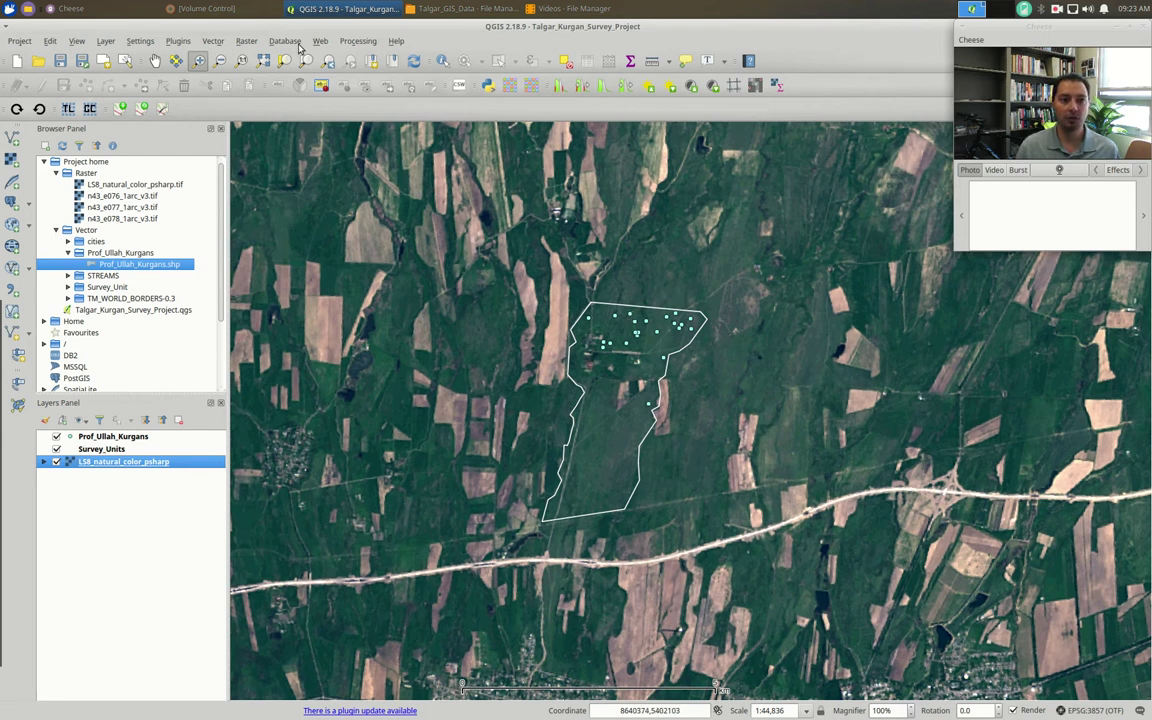
{"action": "left_click", "coordinate": [155, 61]}
{"action": "left_click", "coordinate": [110, 437]}
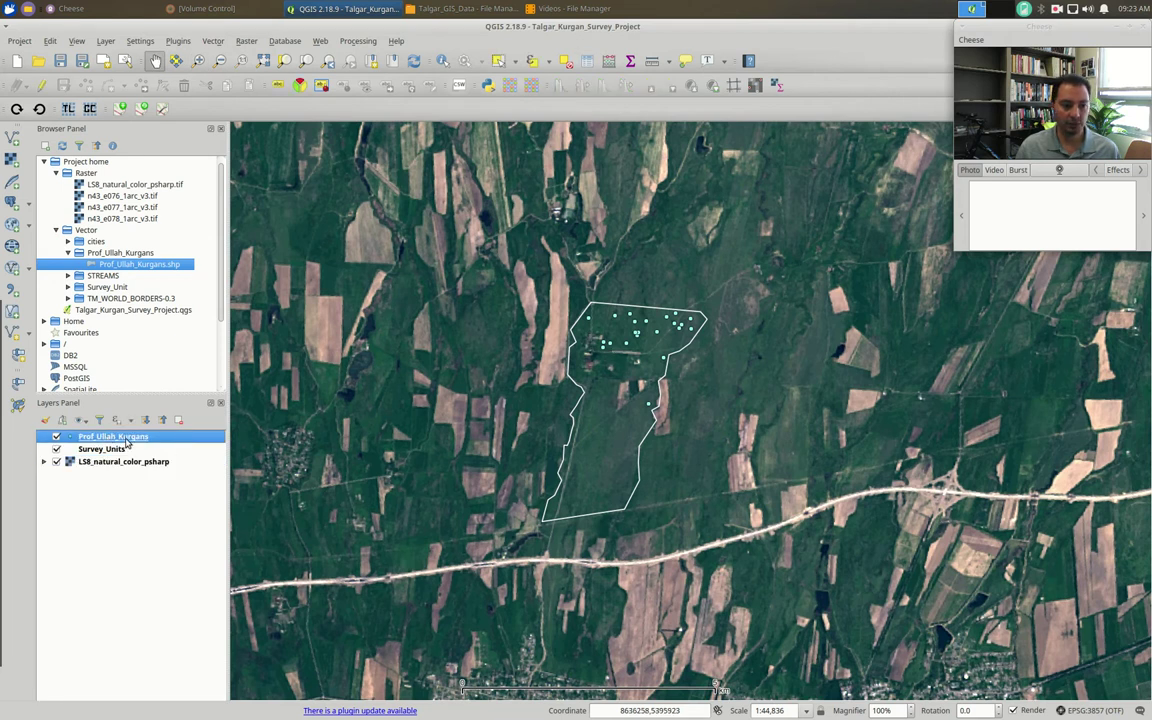
- Open the Prof_Ullah_Kurgans attribute table, enlarge it to review all 22 kurgans, then close it
{"action": "right_click", "coordinate": [112, 438]}
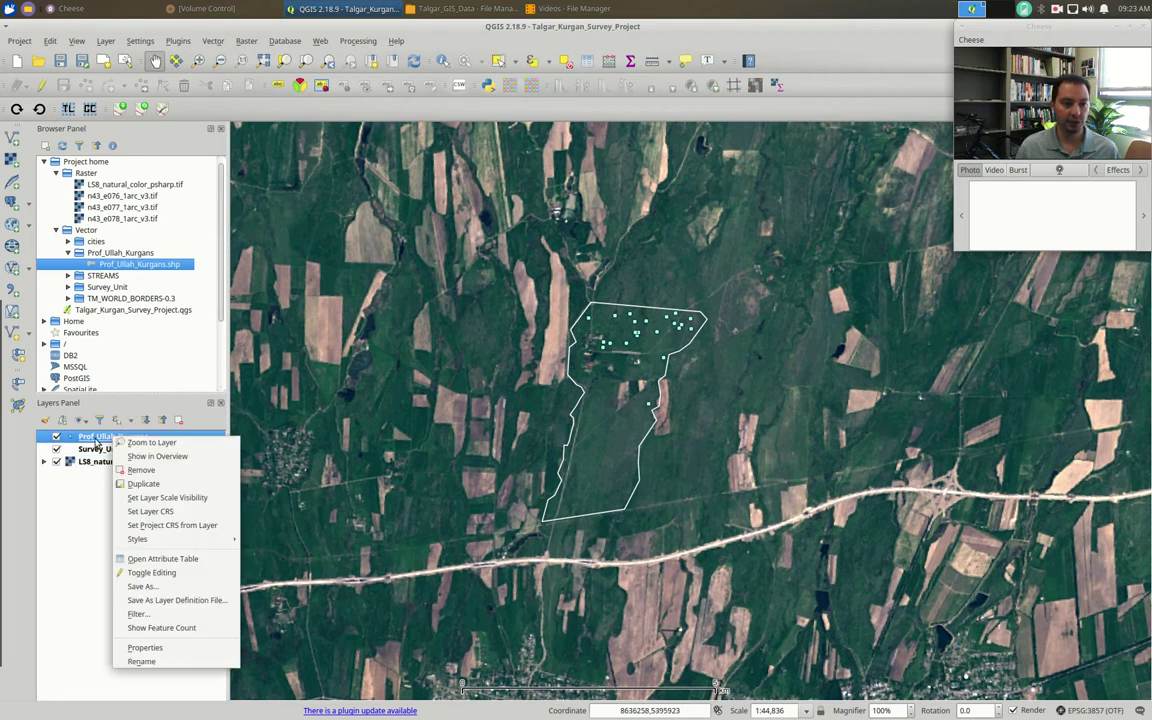
{"action": "left_click", "coordinate": [98, 442]}
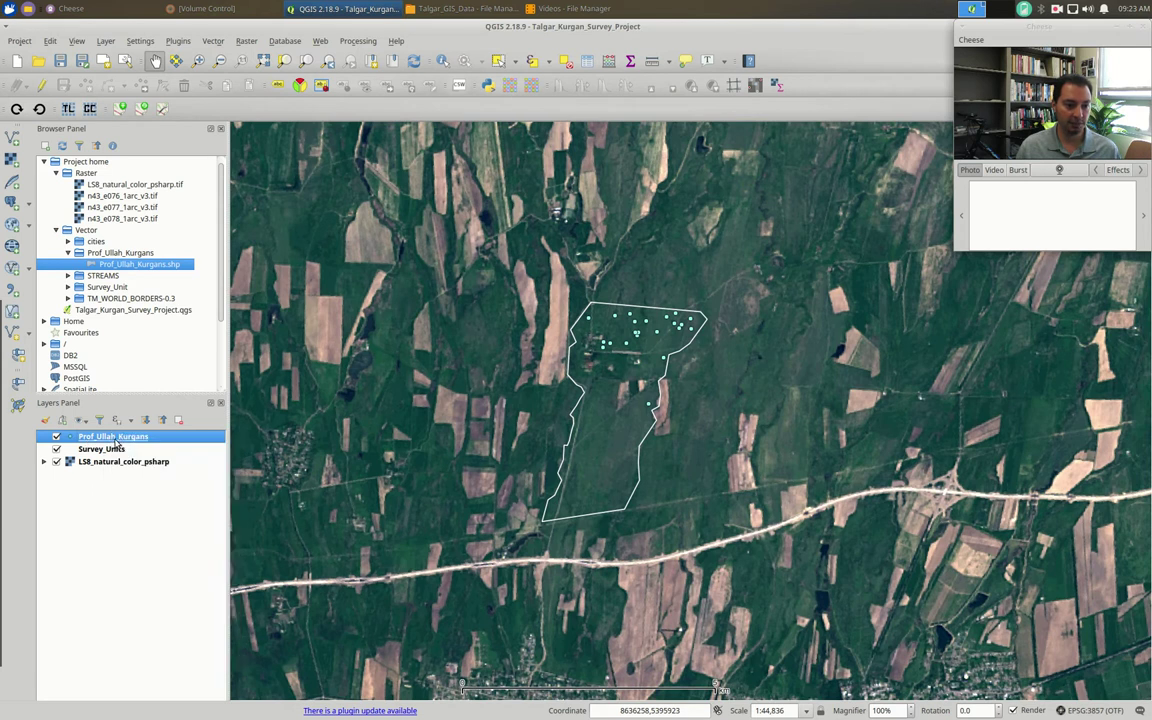
{"action": "right_click", "coordinate": [118, 439]}
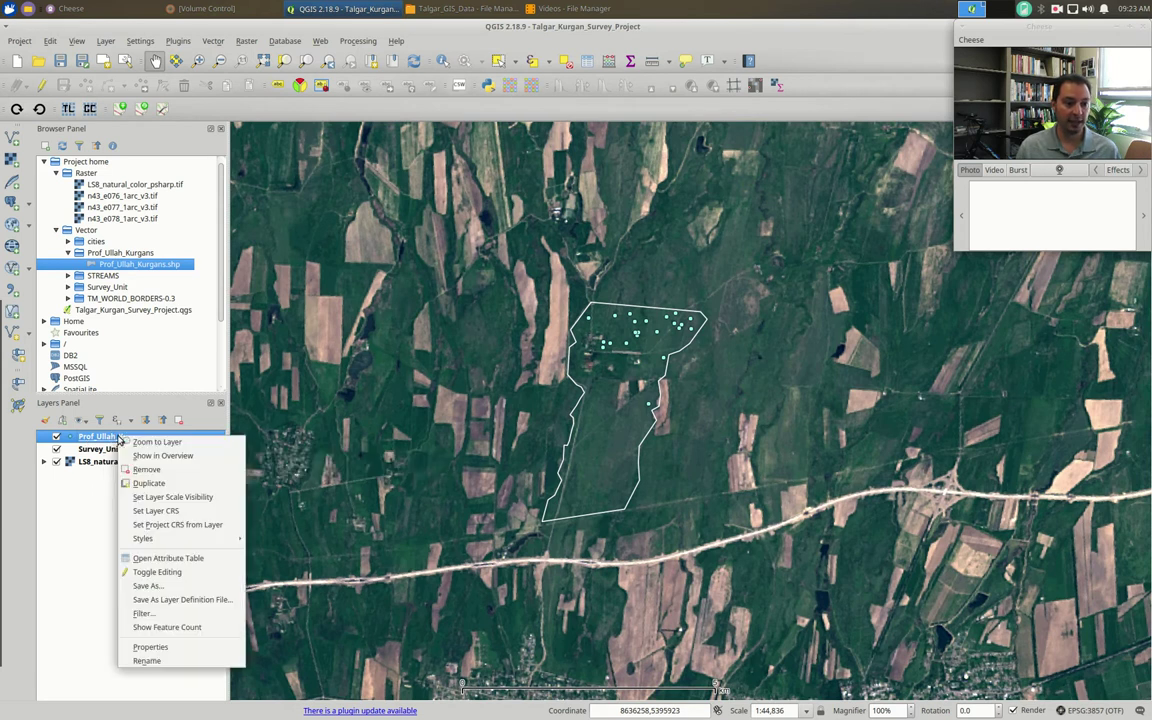
{"action": "left_click", "coordinate": [170, 560]}
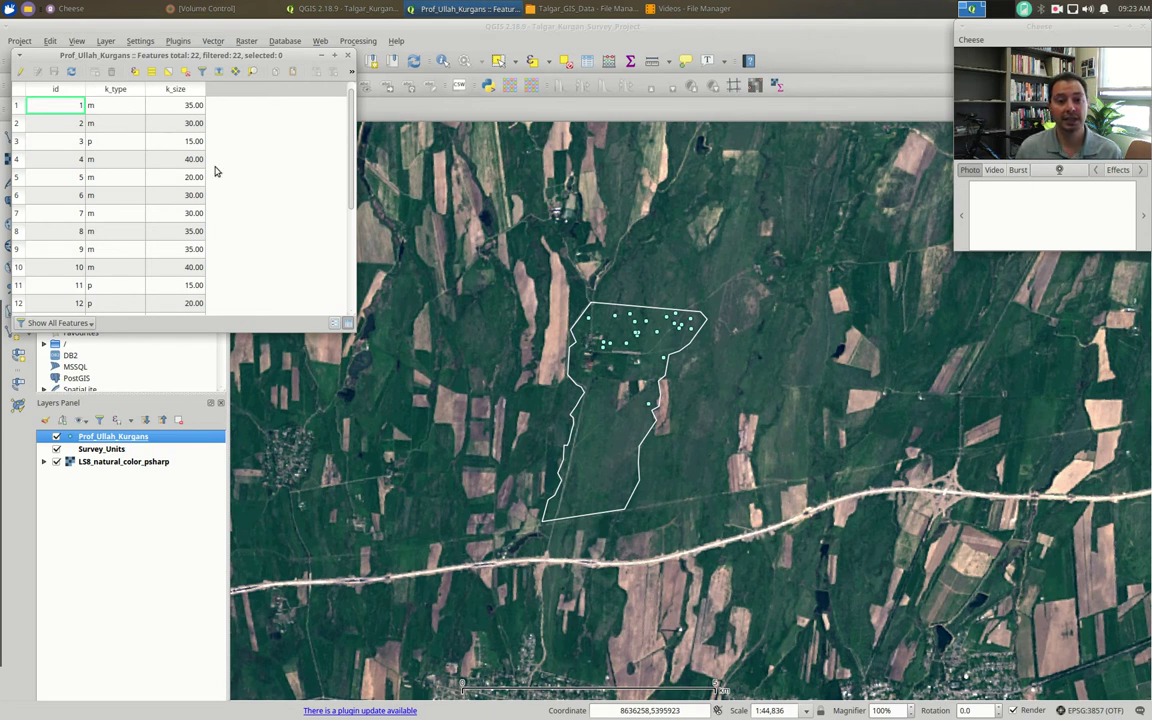
{"action": "right_click", "coordinate": [251, 55]}
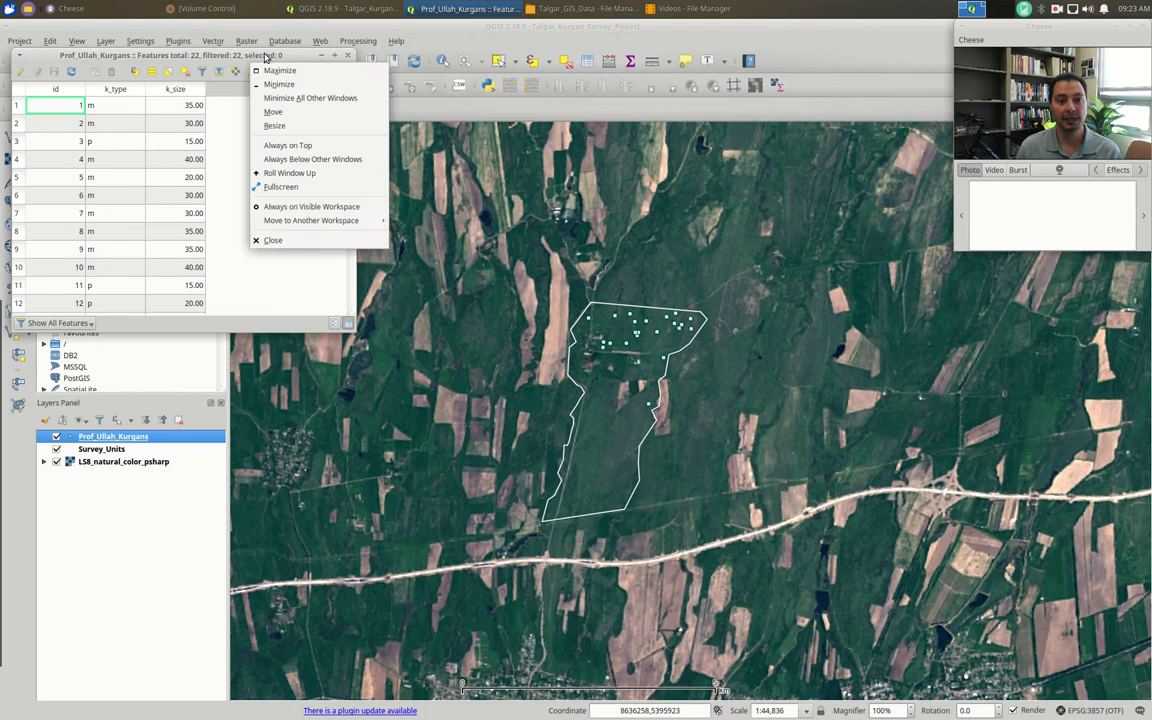
{"action": "left_click", "coordinate": [276, 123]}
{"action": "left_click", "coordinate": [251, 537]}
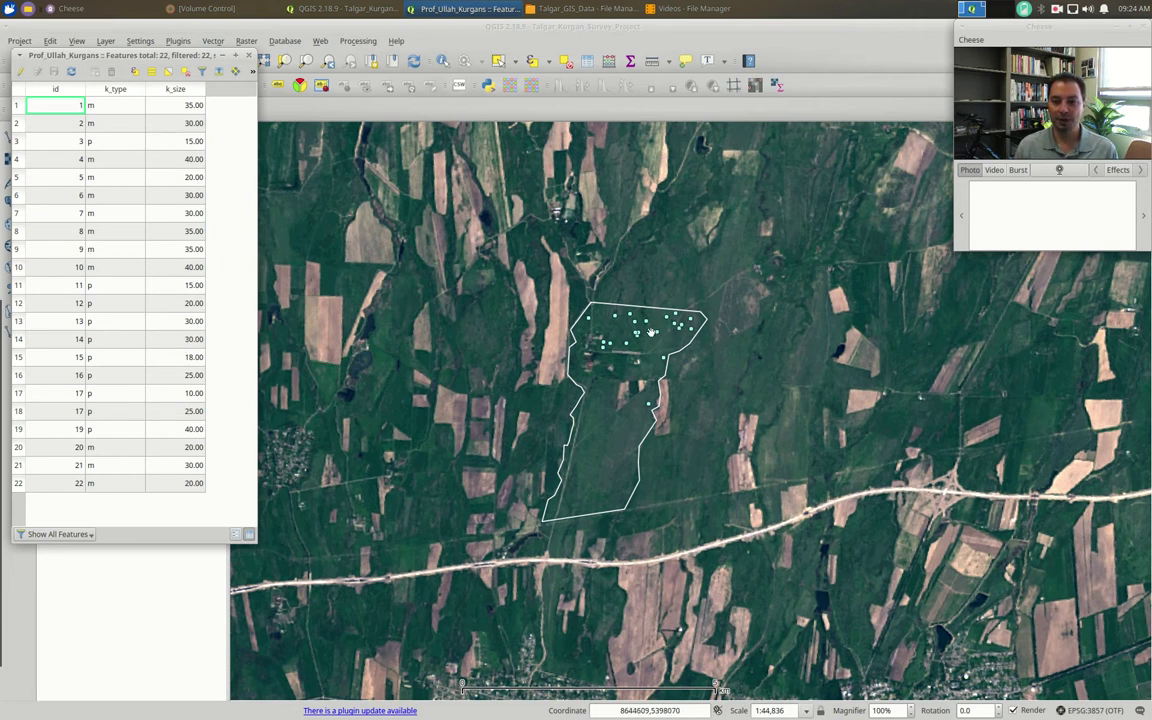
{"action": "left_click", "coordinate": [251, 56]}
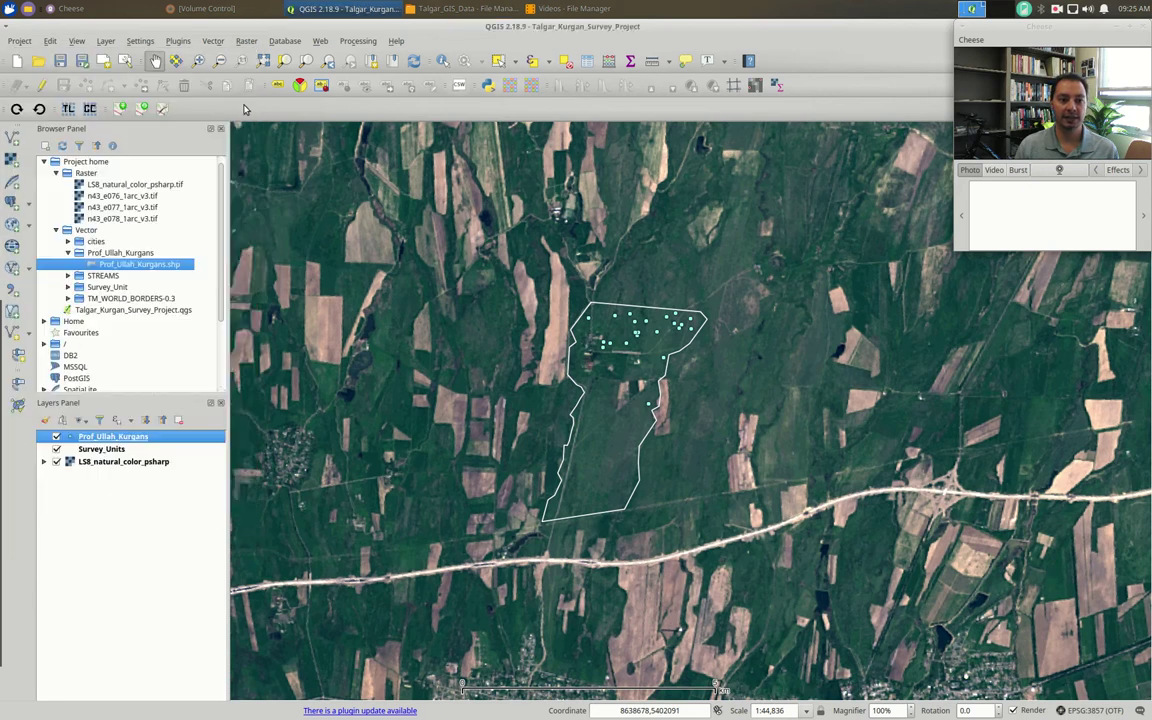
- Give the Prof_Ullah_Kurgans single-symbol markers a green colour and apply it in Layer Properties
{"action": "right_click", "coordinate": [113, 438]}
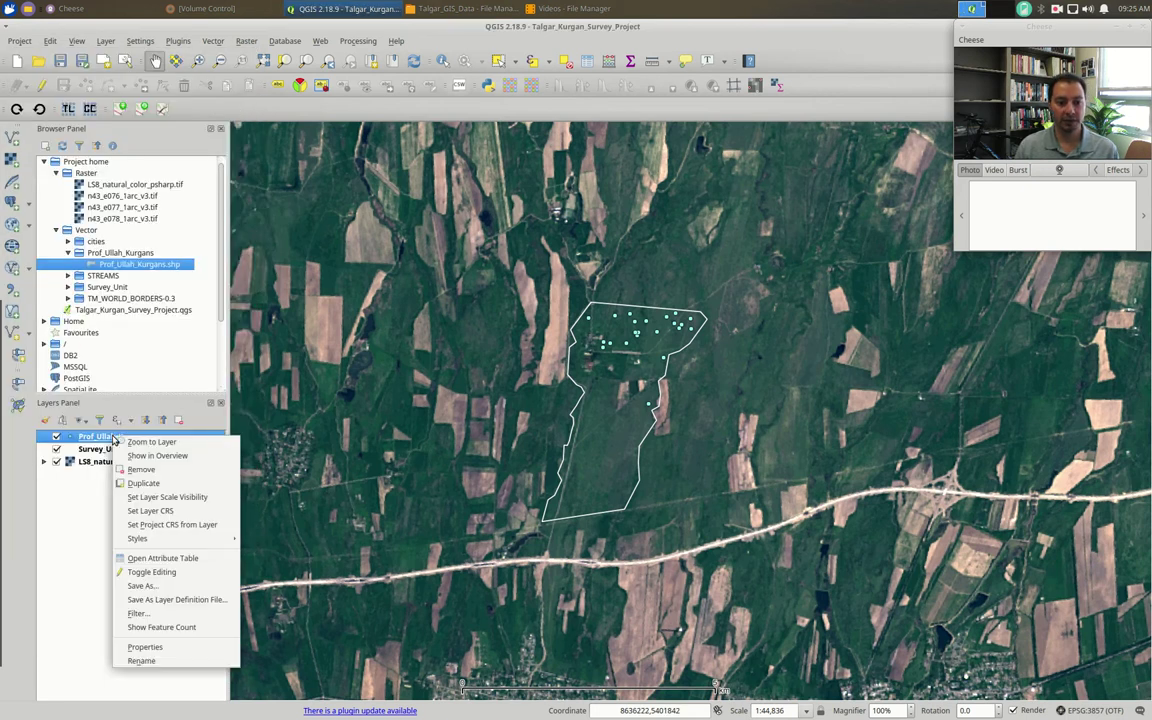
{"action": "left_click", "coordinate": [169, 647]}
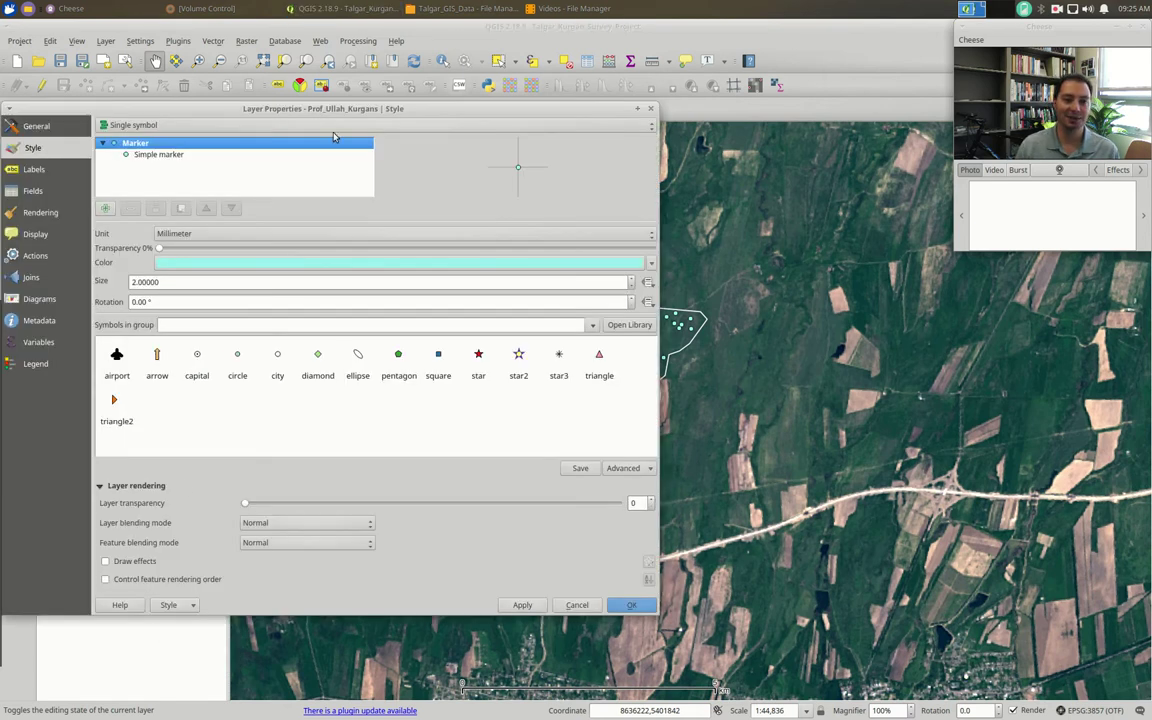
{"action": "left_click_drag", "start_coordinate": [318, 106], "coordinate": [370, 123]}
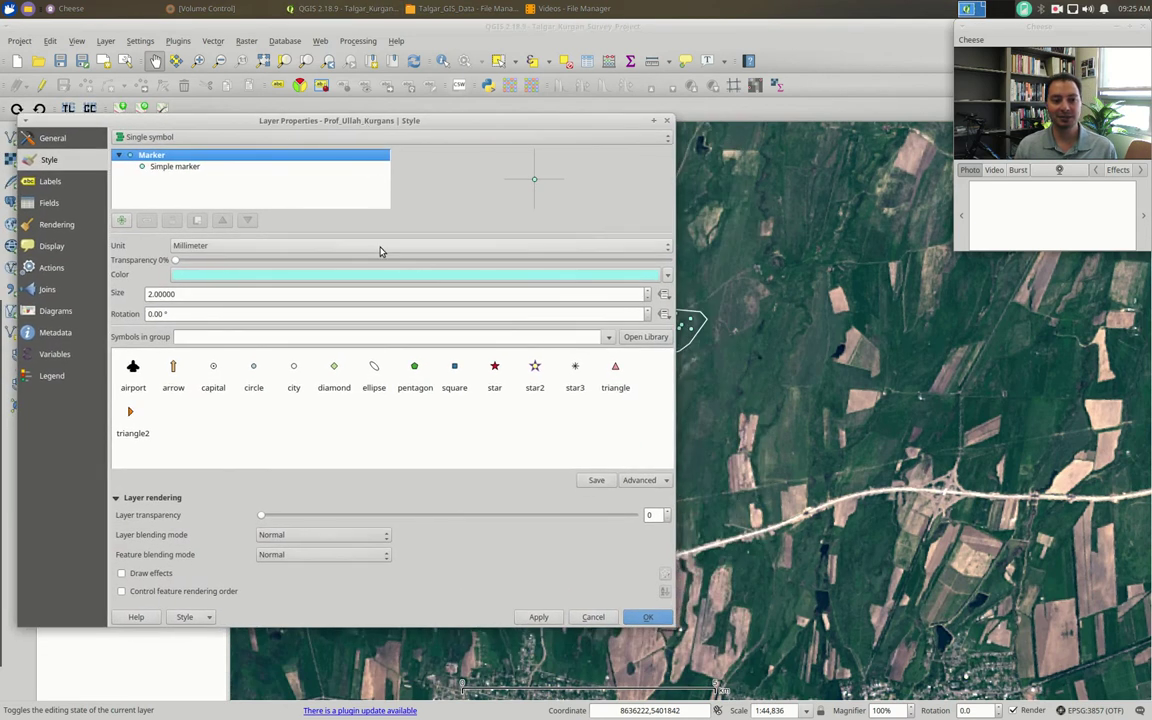
{"action": "left_click", "coordinate": [380, 284]}
{"action": "left_click", "coordinate": [416, 521]}
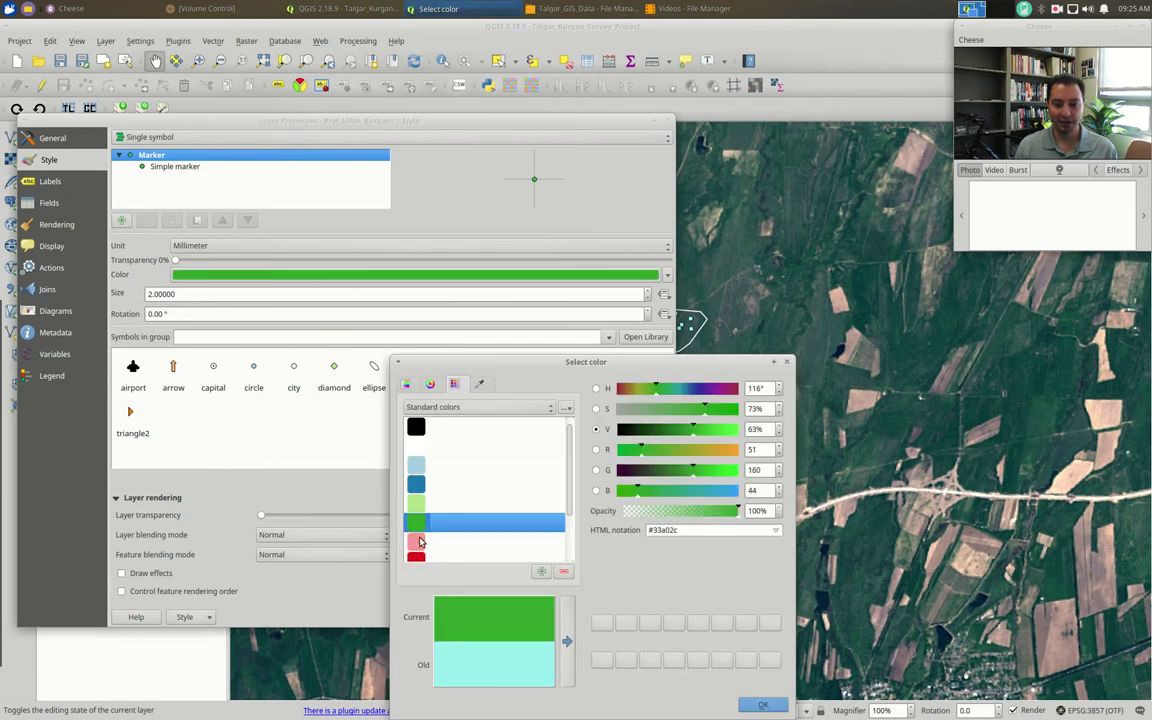
{"action": "left_click", "coordinate": [762, 704]}
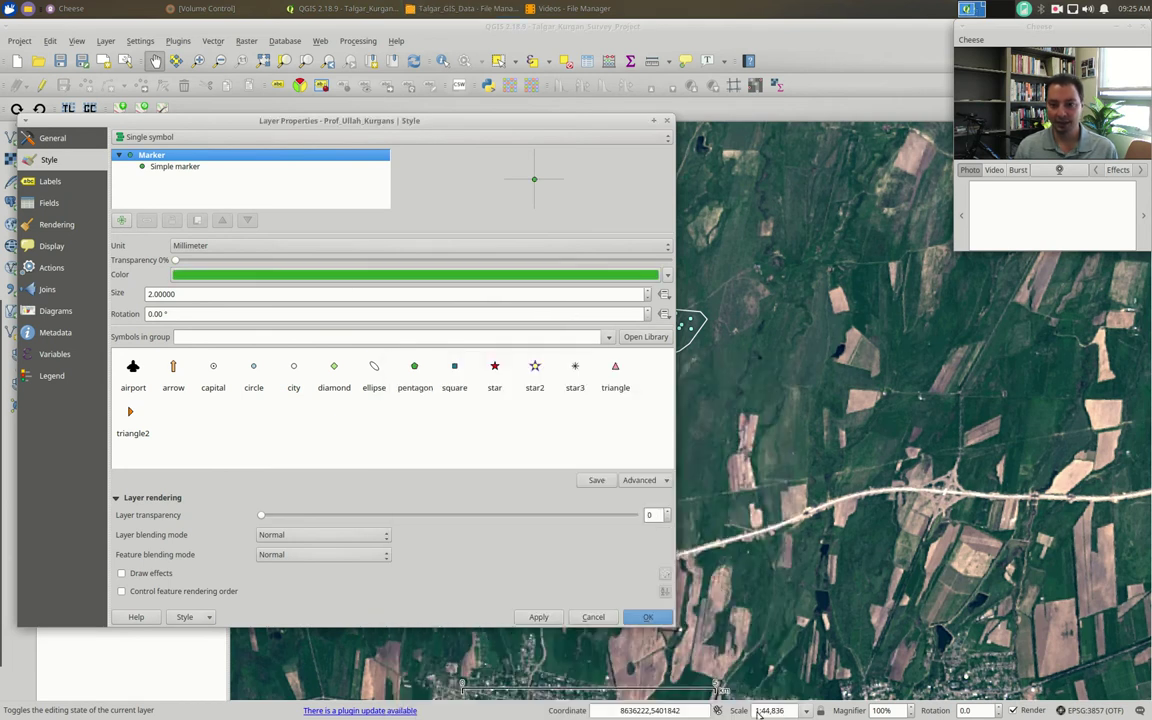
{"action": "left_click", "coordinate": [538, 617]}
{"action": "left_click_drag", "start_coordinate": [563, 133], "coordinate": [367, 178]}
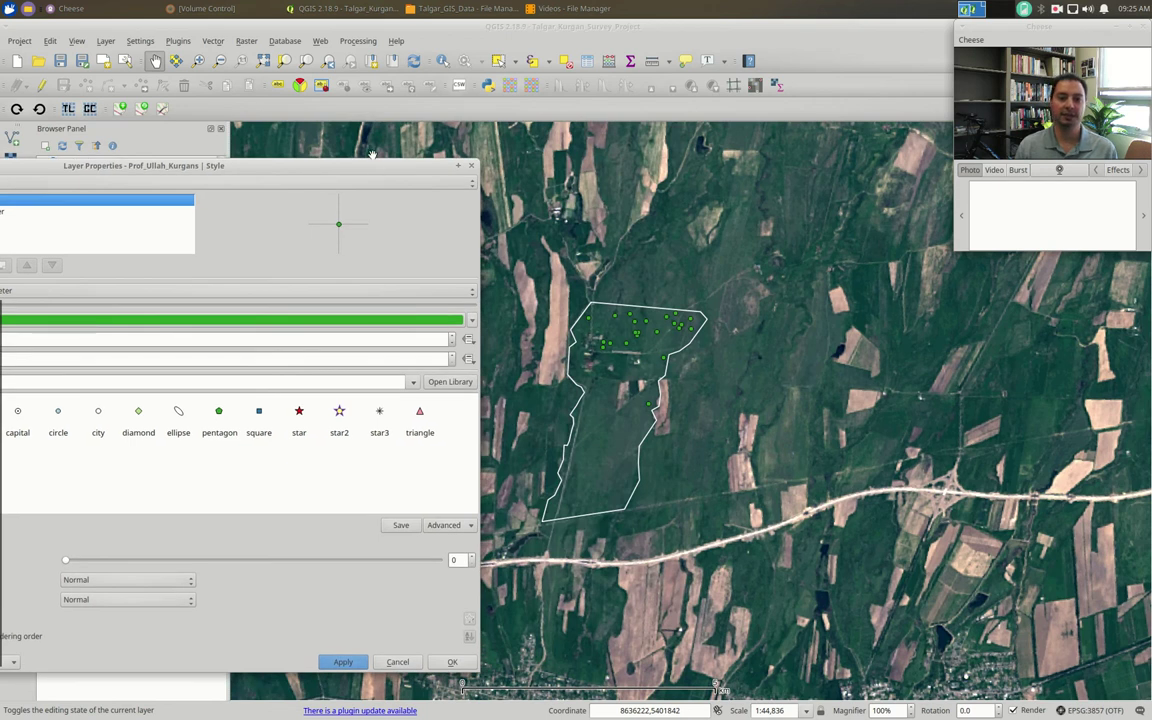
{"action": "left_click_drag", "start_coordinate": [372, 168], "coordinate": [409, 154]}
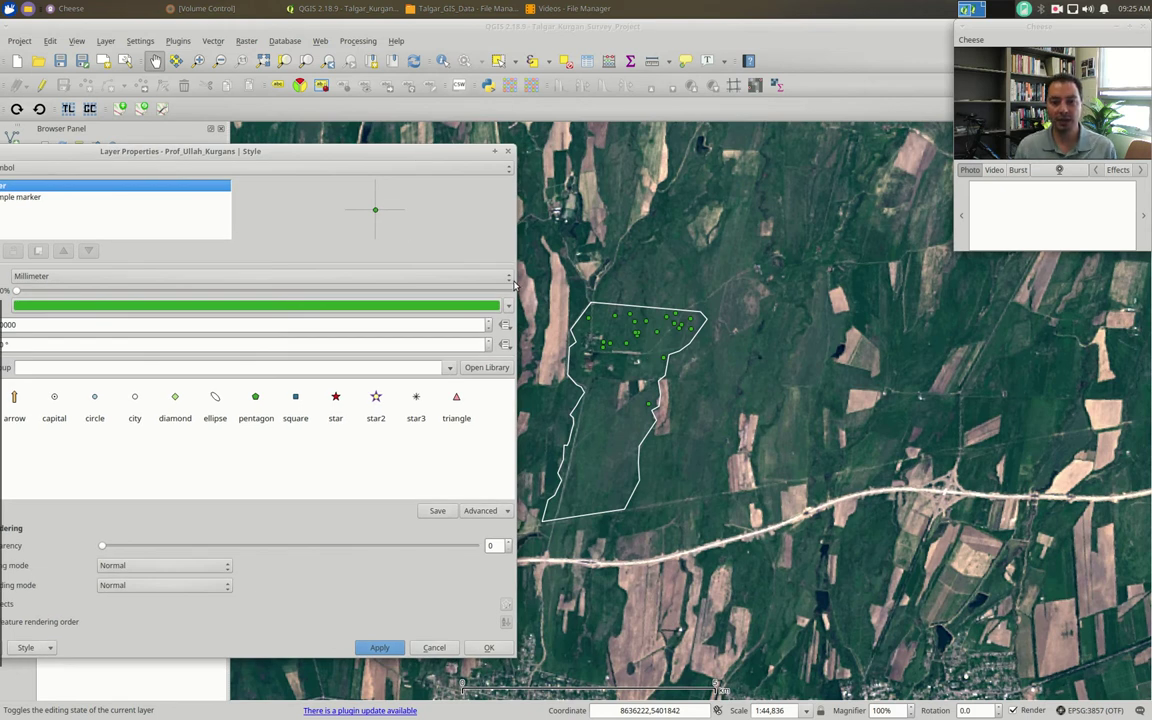
{"action": "left_click_drag", "start_coordinate": [373, 149], "coordinate": [519, 83]}
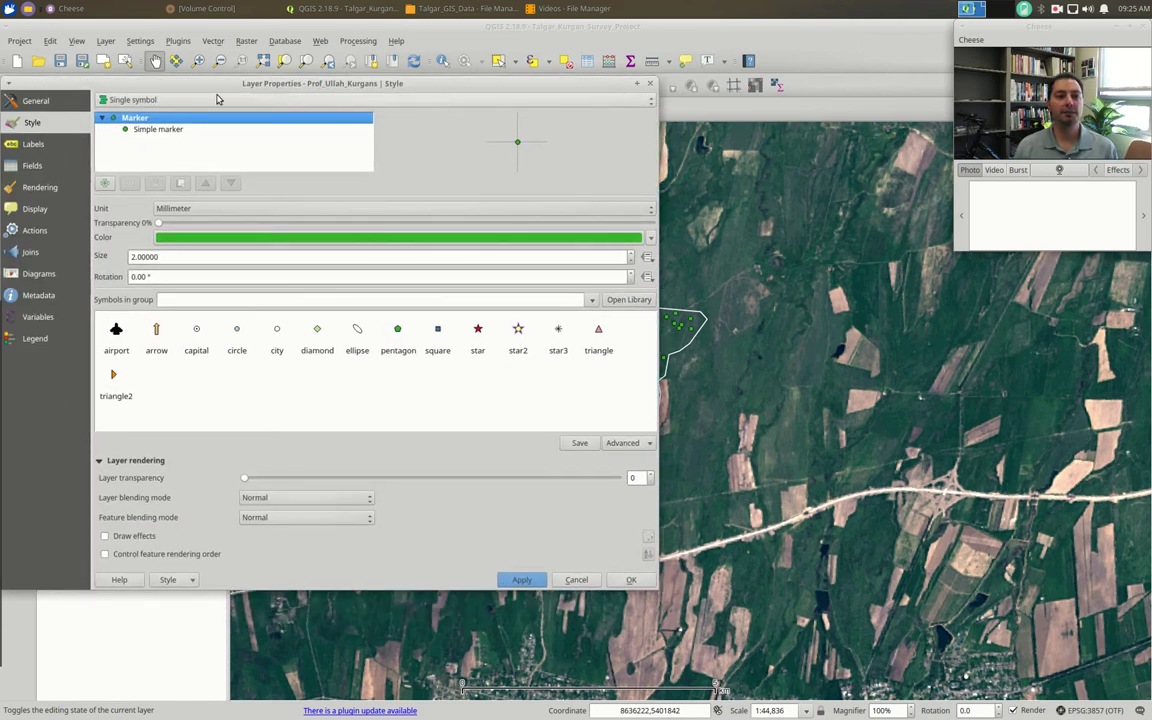
{"action": "left_click", "coordinate": [121, 104]}
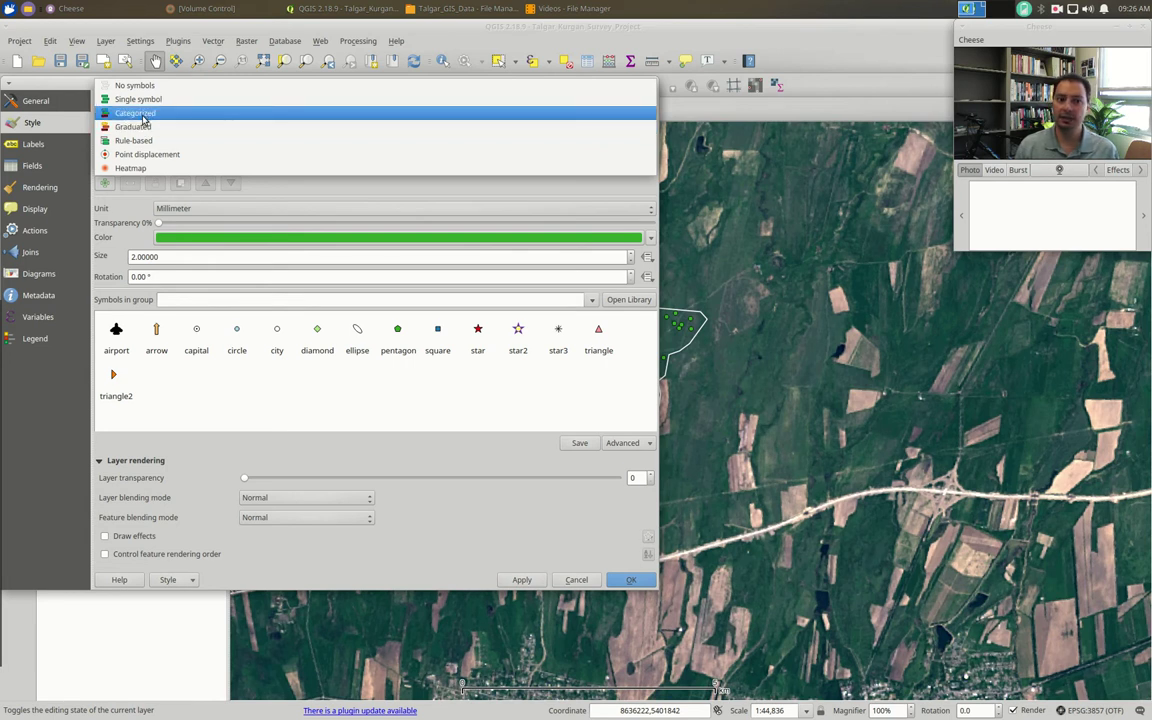
- Categorize the kurgans by k_type and apply, giving blue 'm' and red 'p' classes
{"action": "left_click", "coordinate": [143, 118]}
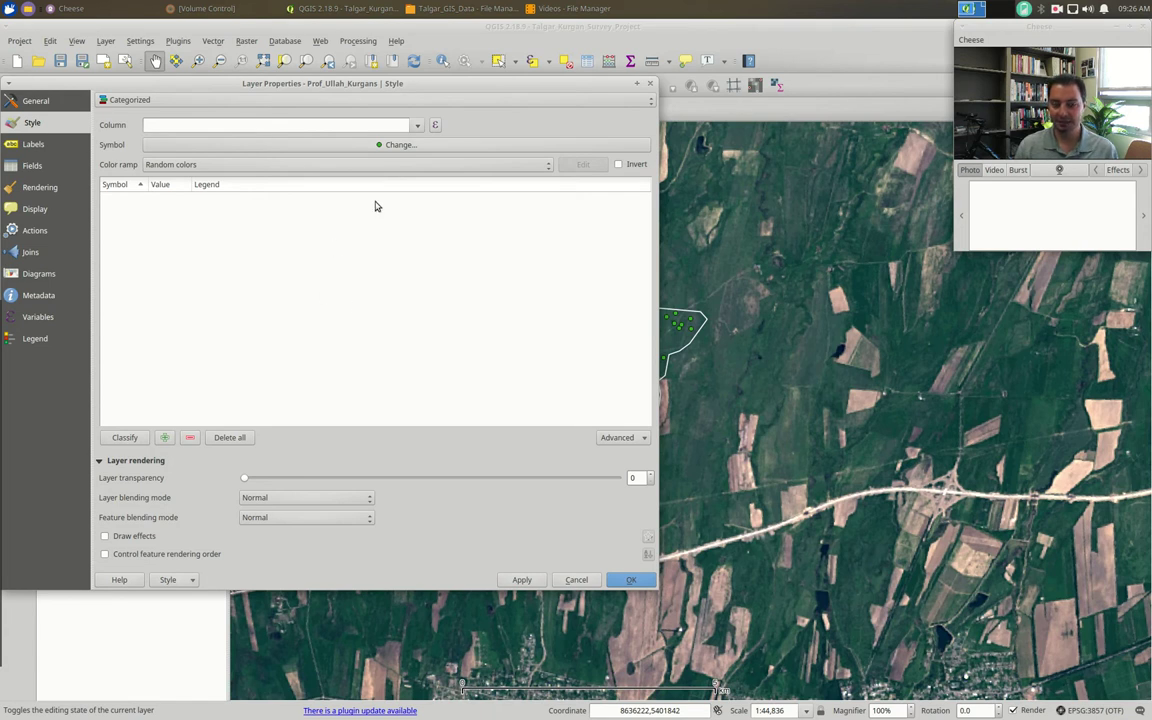
{"action": "left_click", "coordinate": [419, 127]}
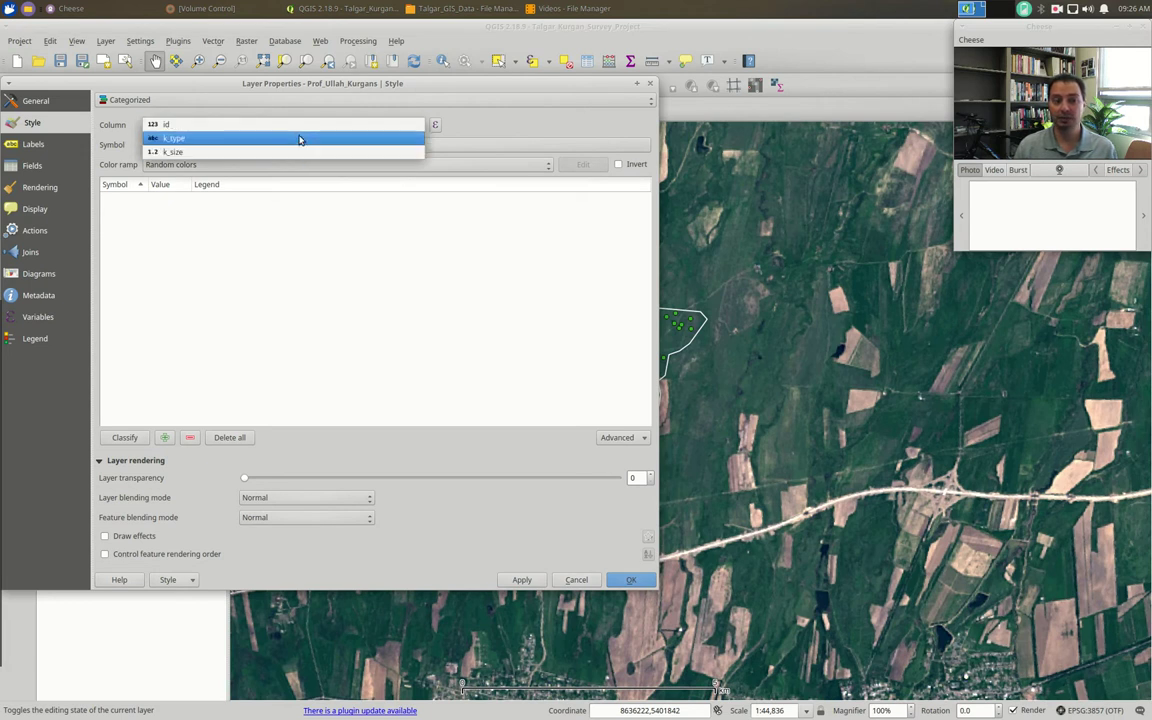
{"action": "left_click", "coordinate": [178, 142]}
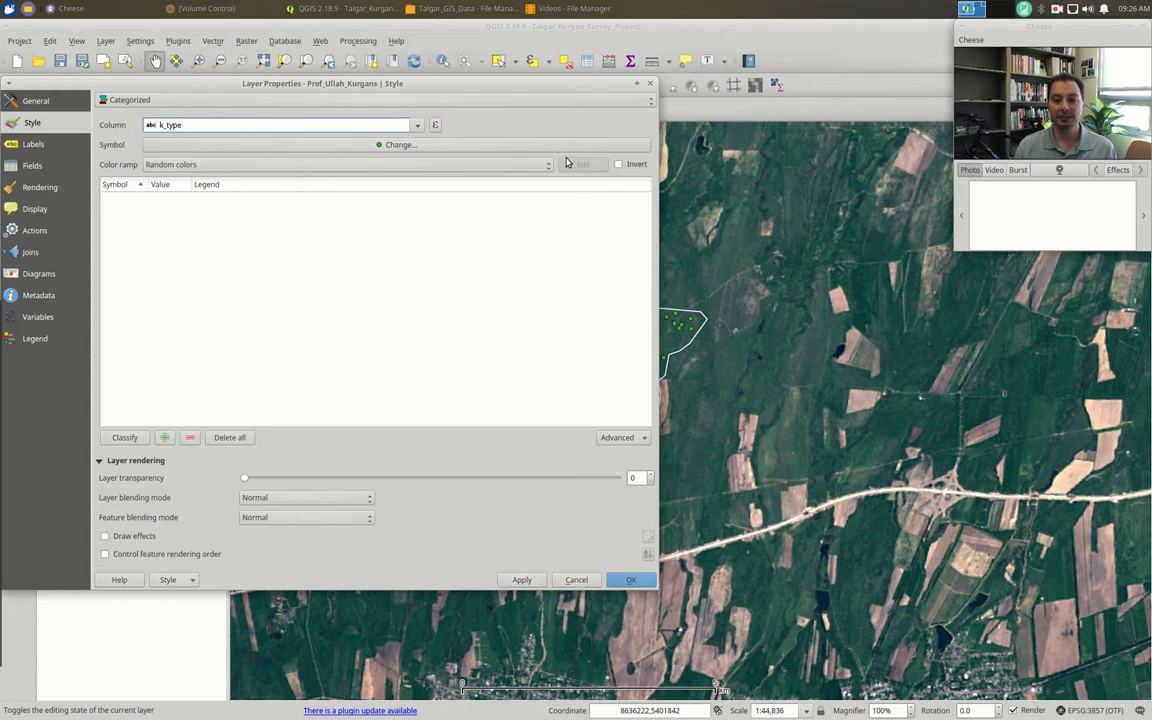
{"action": "left_click", "coordinate": [125, 438]}
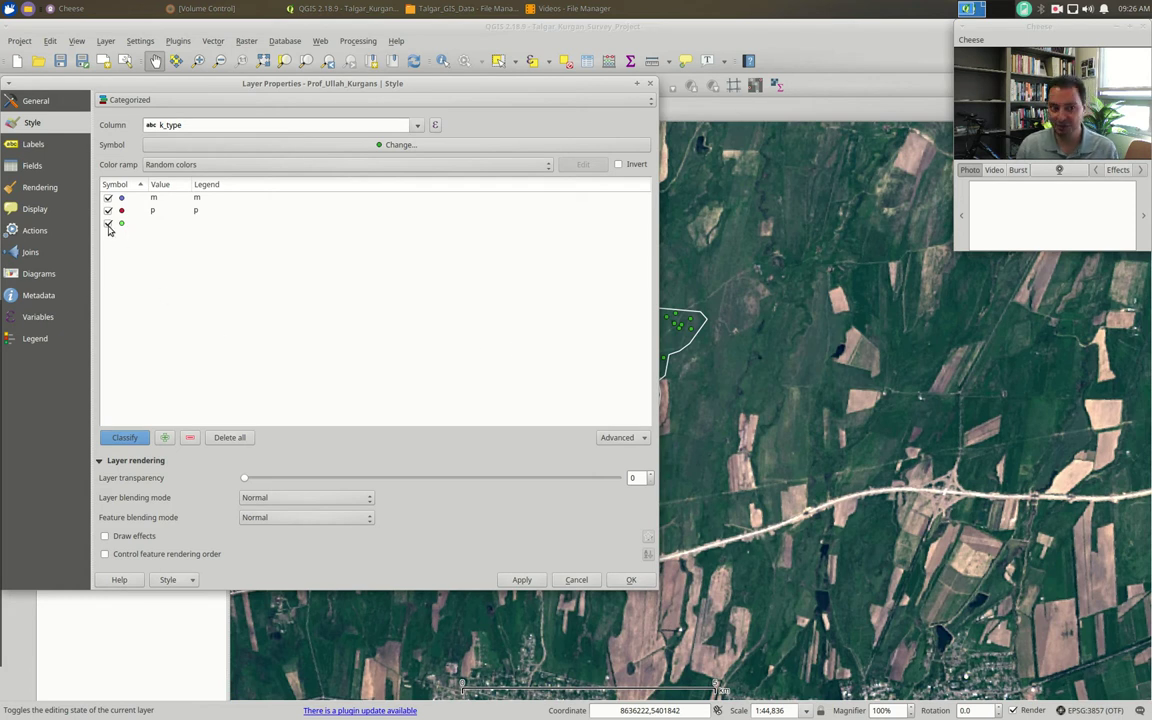
{"action": "left_click", "coordinate": [522, 580]}
{"action": "left_click_drag", "start_coordinate": [540, 84], "coordinate": [497, 167]}
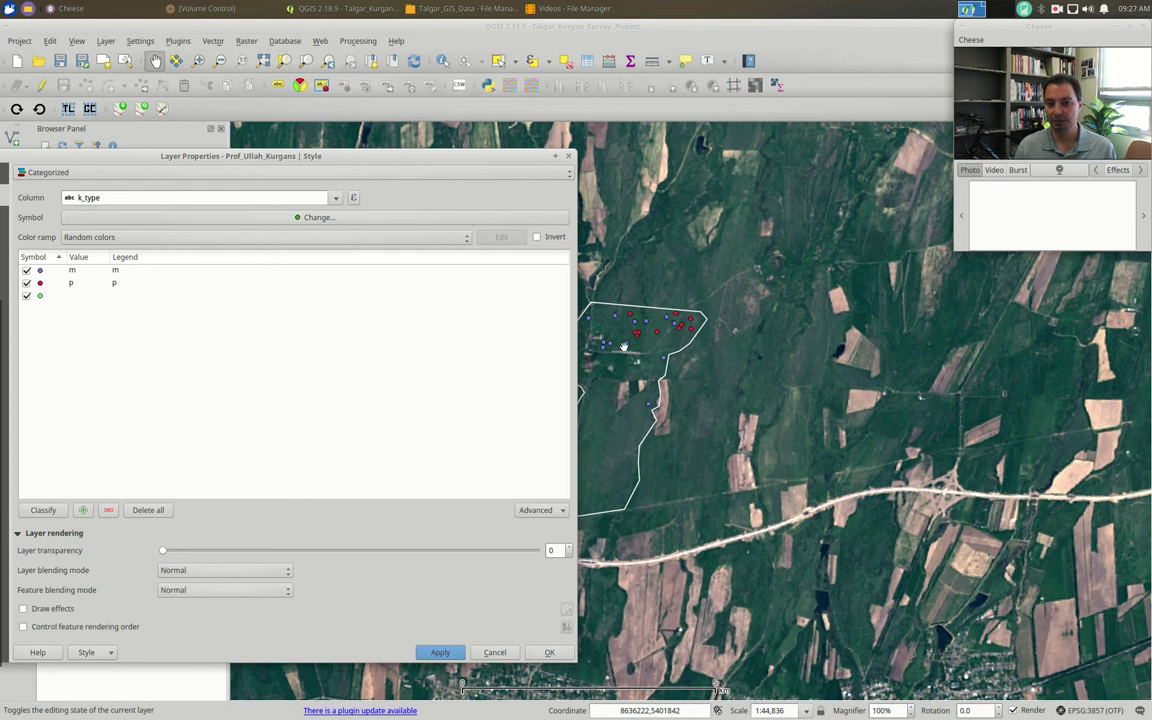
- Raise the shared kurgan marker size from 2 to 3 and apply it
{"action": "left_click_drag", "start_coordinate": [492, 156], "coordinate": [143, 157]}
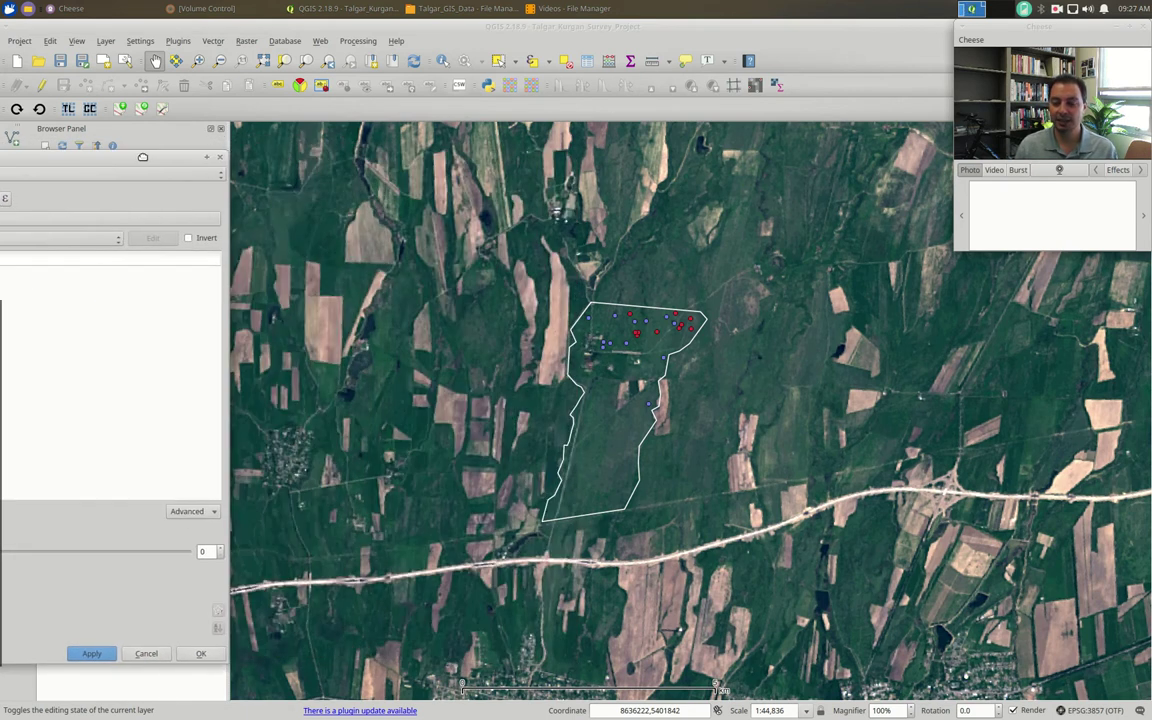
{"action": "left_click_drag", "start_coordinate": [143, 157], "coordinate": [493, 130]}
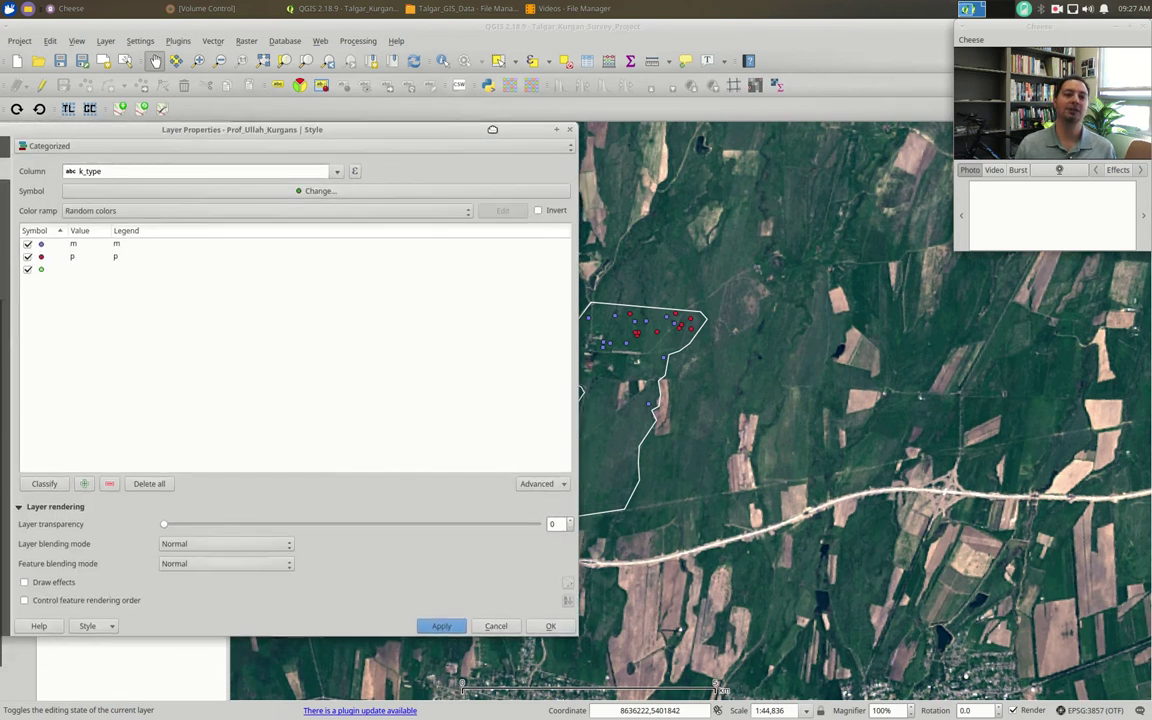
{"action": "left_click", "coordinate": [298, 192]}
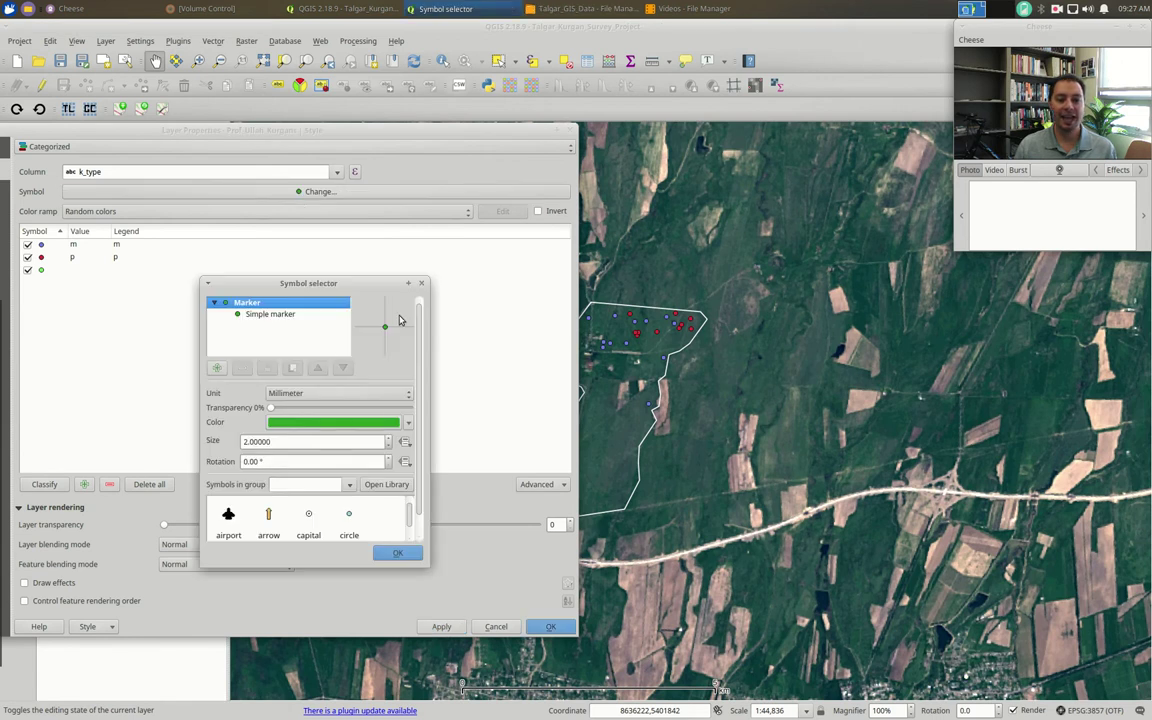
{"action": "left_click", "coordinate": [389, 437]}
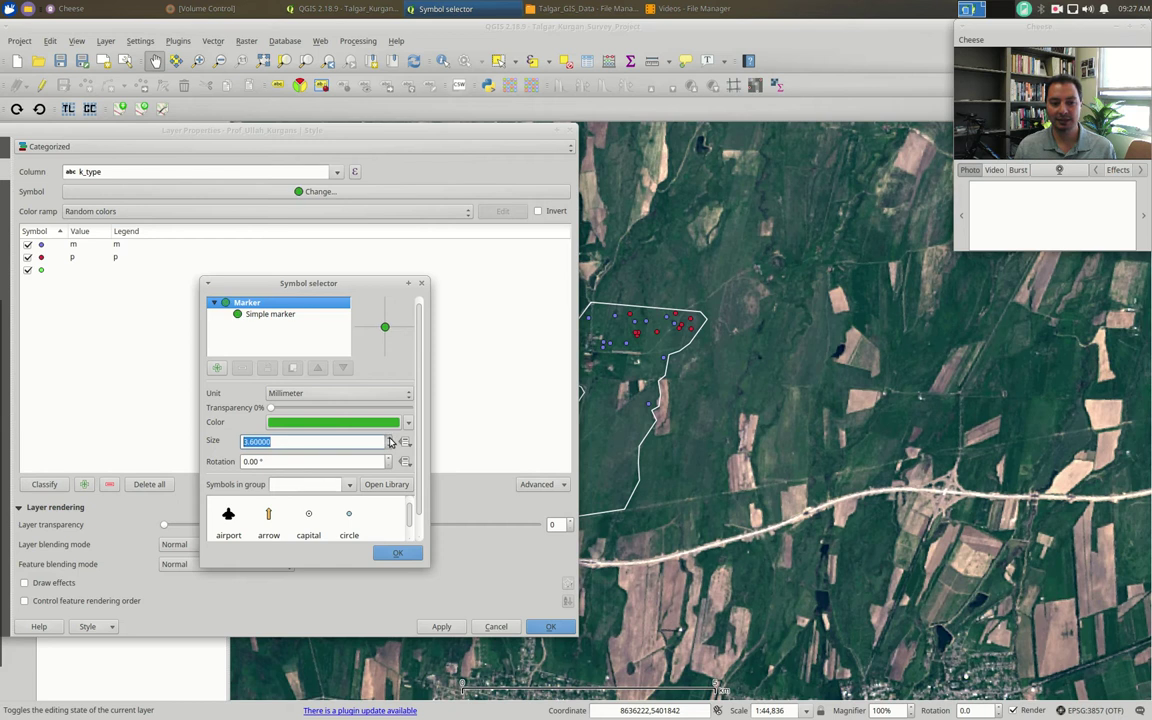
{"action": "left_click", "coordinate": [395, 552]}
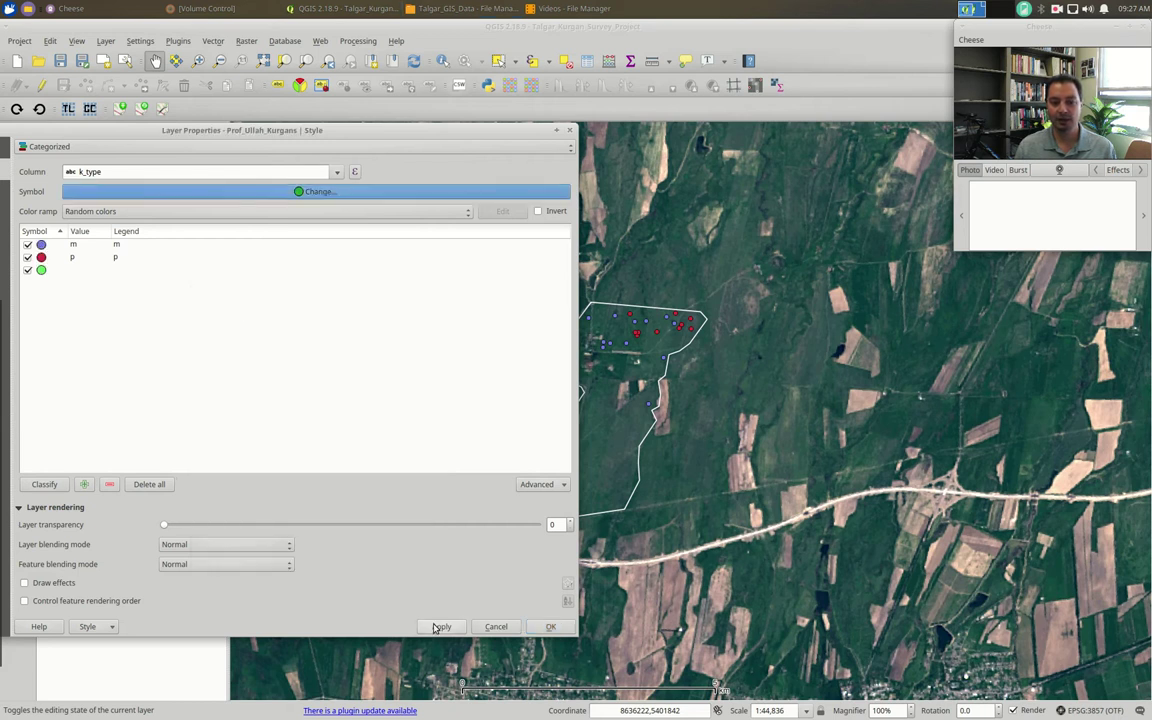
{"action": "left_click", "coordinate": [437, 627]}
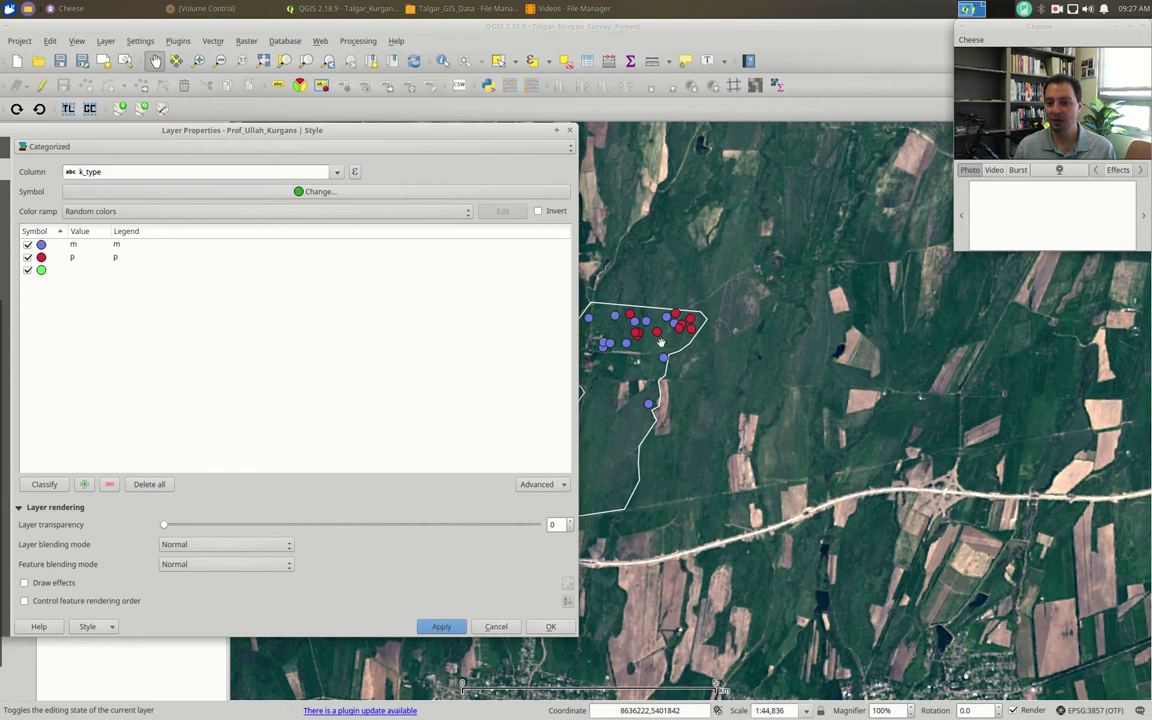
{"action": "left_click", "coordinate": [351, 193]}
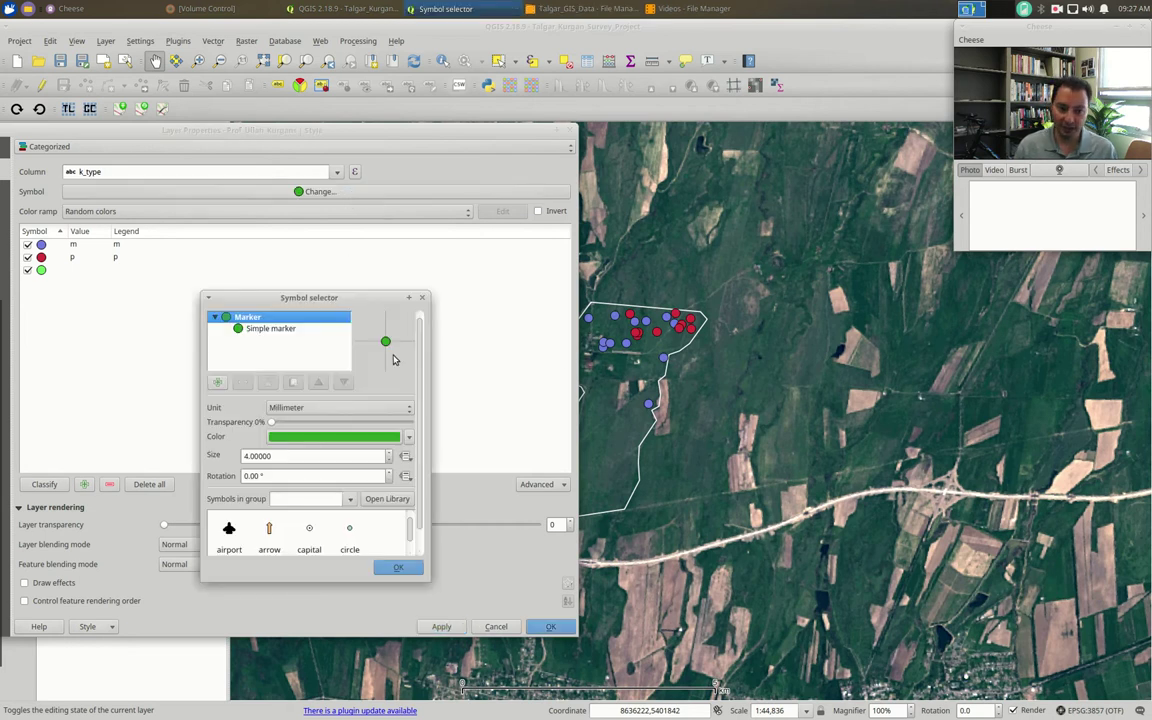
- Set the shared green marker colour to 31% opacity and confirm the symbol
{"action": "left_click", "coordinate": [334, 437]}
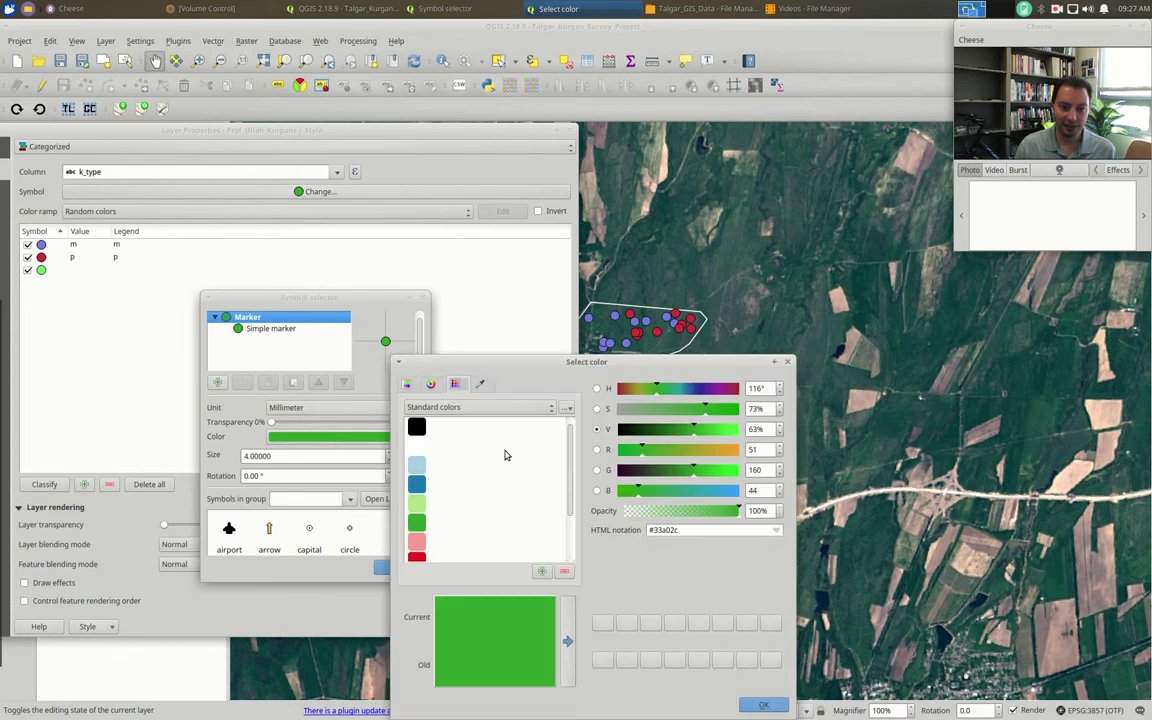
{"action": "left_click_drag", "start_coordinate": [740, 511], "coordinate": [659, 510]}
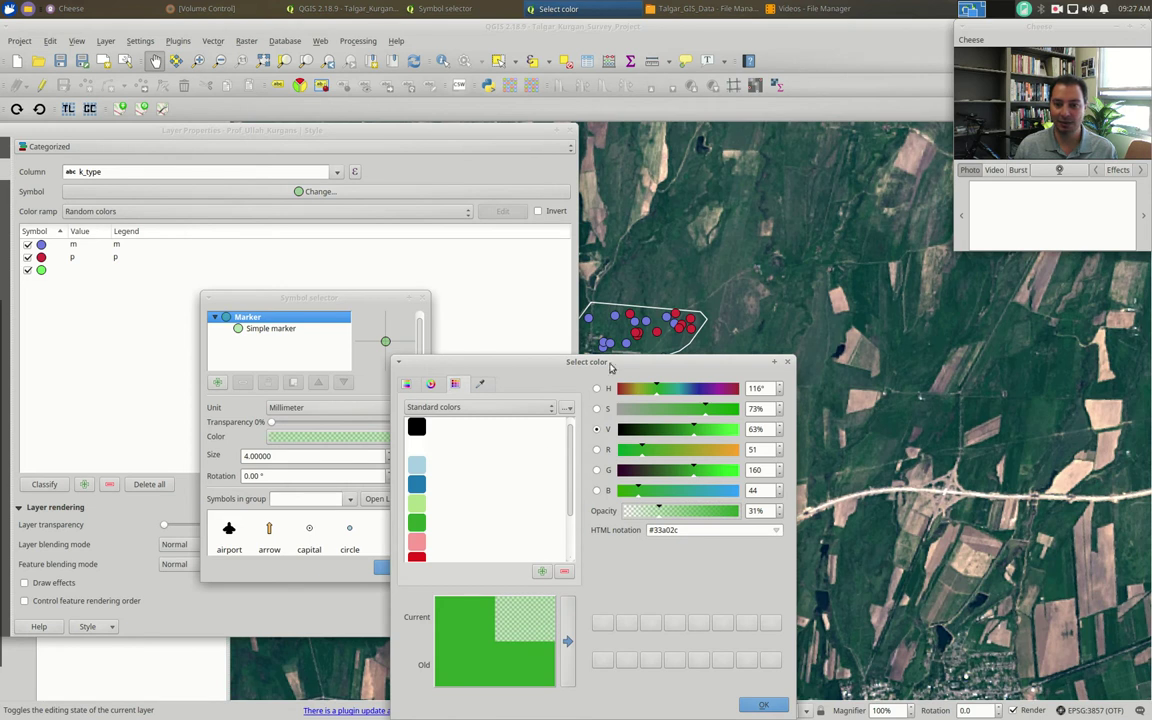
{"action": "left_click", "coordinate": [764, 704]}
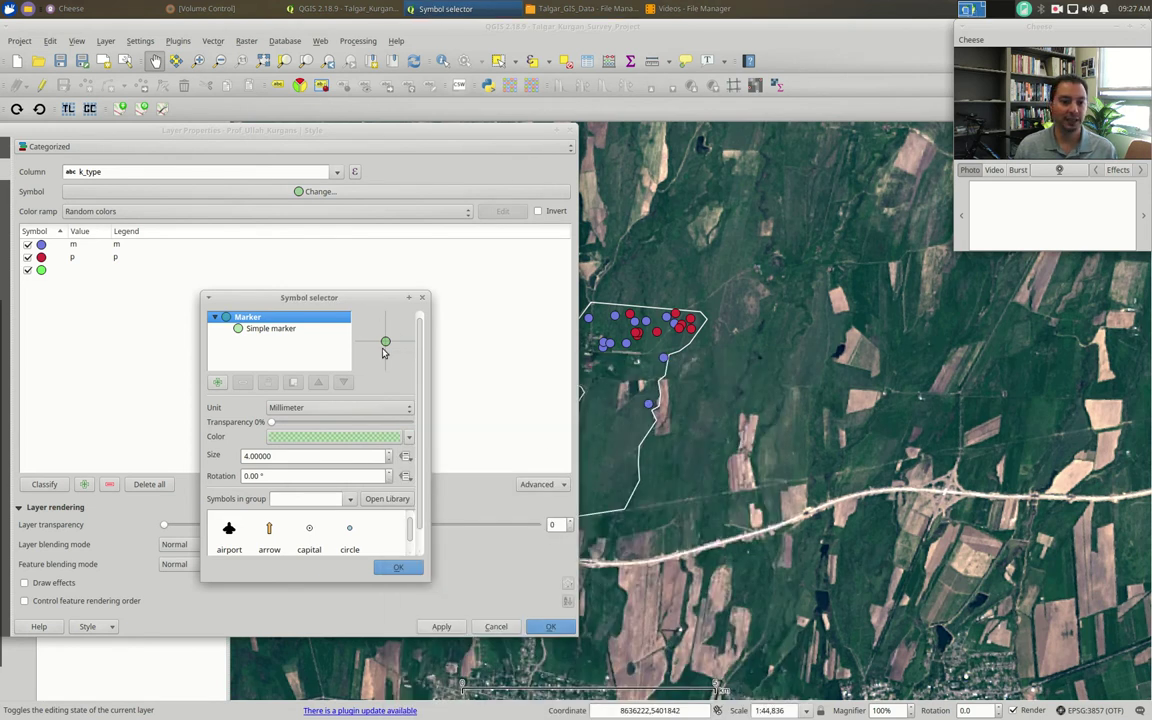
{"action": "left_click", "coordinate": [403, 569]}
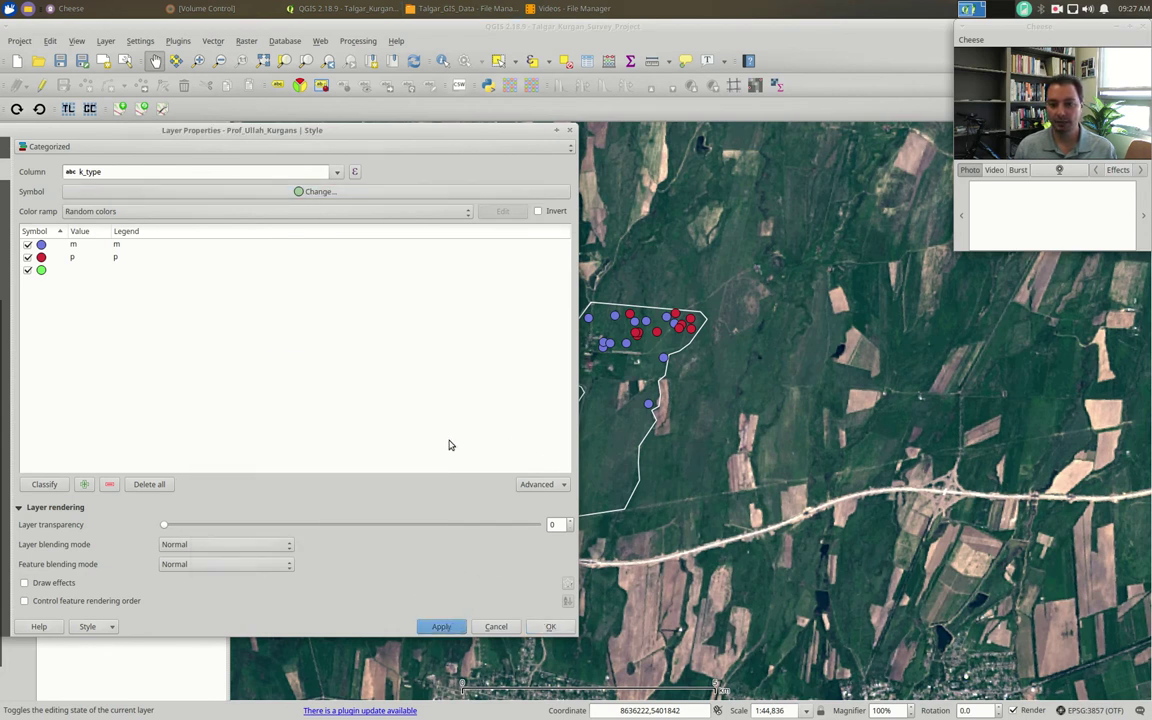
- Set the kurgan marker transparency to 36% and apply it to the map
{"action": "left_click", "coordinate": [335, 193]}
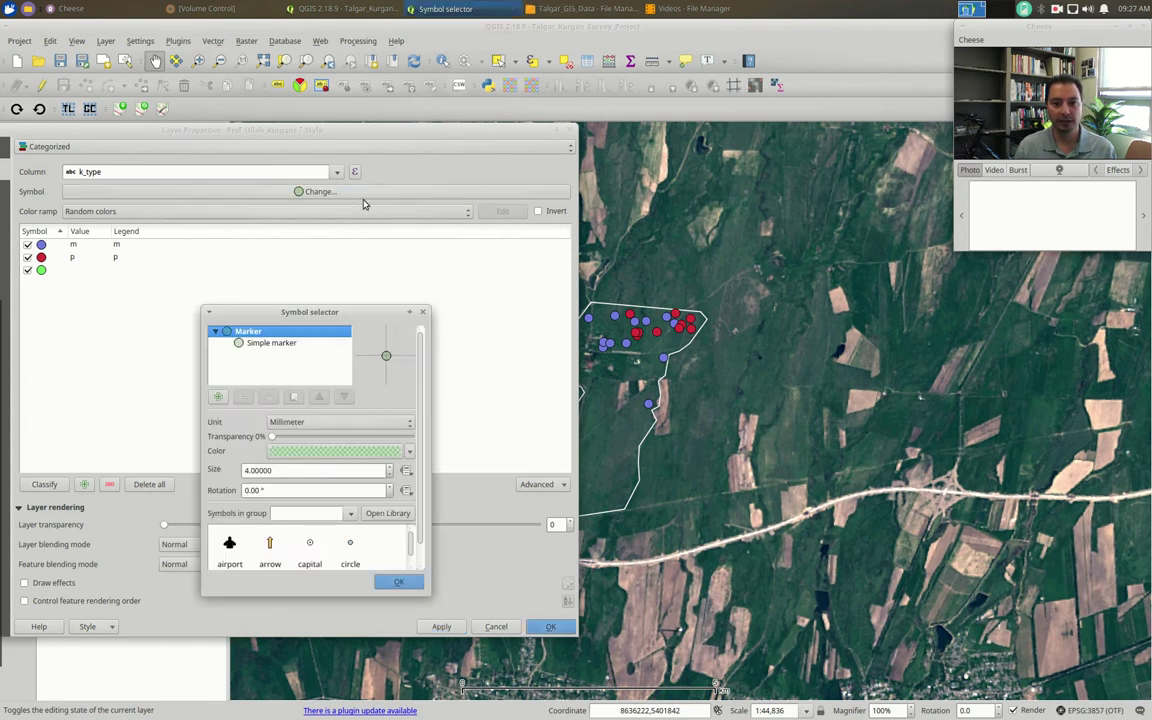
{"action": "left_click_drag", "start_coordinate": [274, 438], "coordinate": [326, 437]}
{"action": "left_click", "coordinate": [440, 626]}
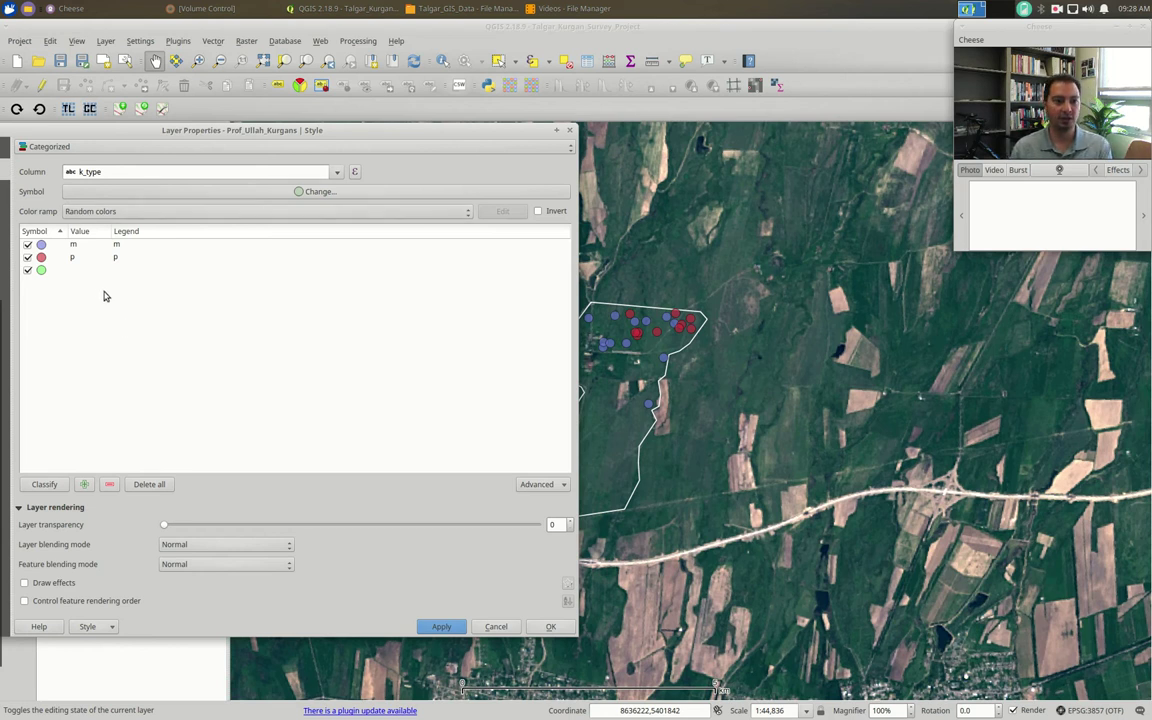
- Reclassify the kurgans by k_size into classes 10–40, replacing the m/p classes, then apply and close
{"action": "left_click", "coordinate": [337, 174]}
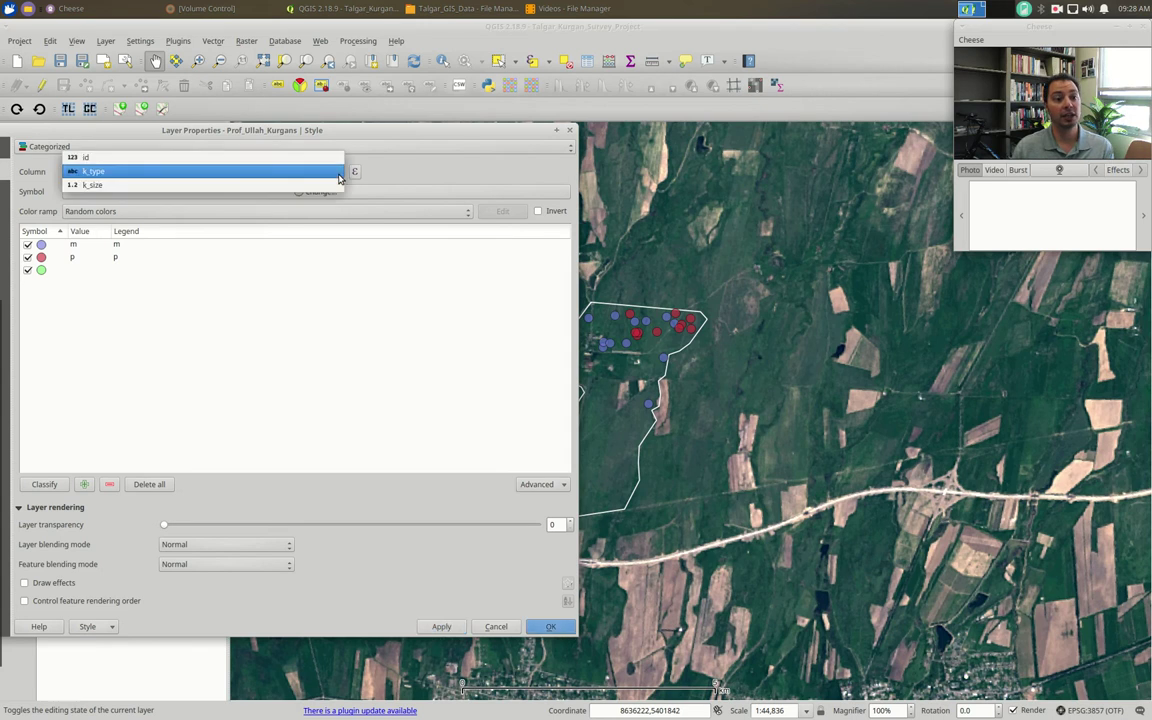
{"action": "left_click", "coordinate": [321, 185]}
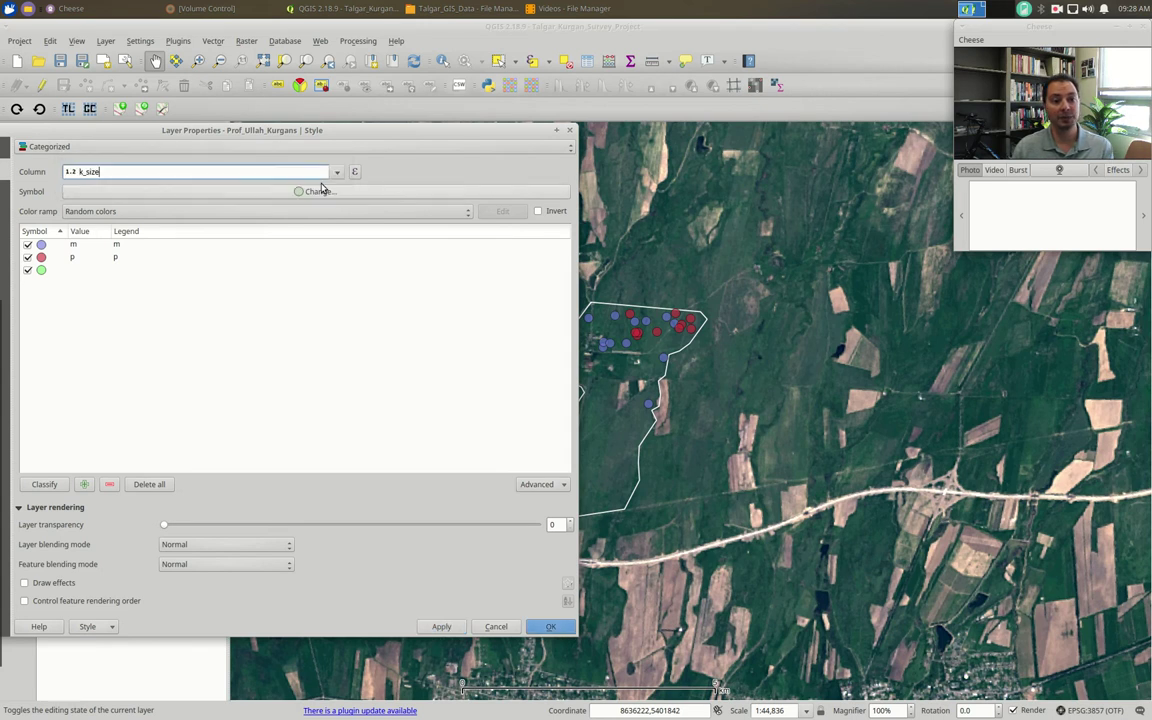
{"action": "left_click", "coordinate": [46, 485]}
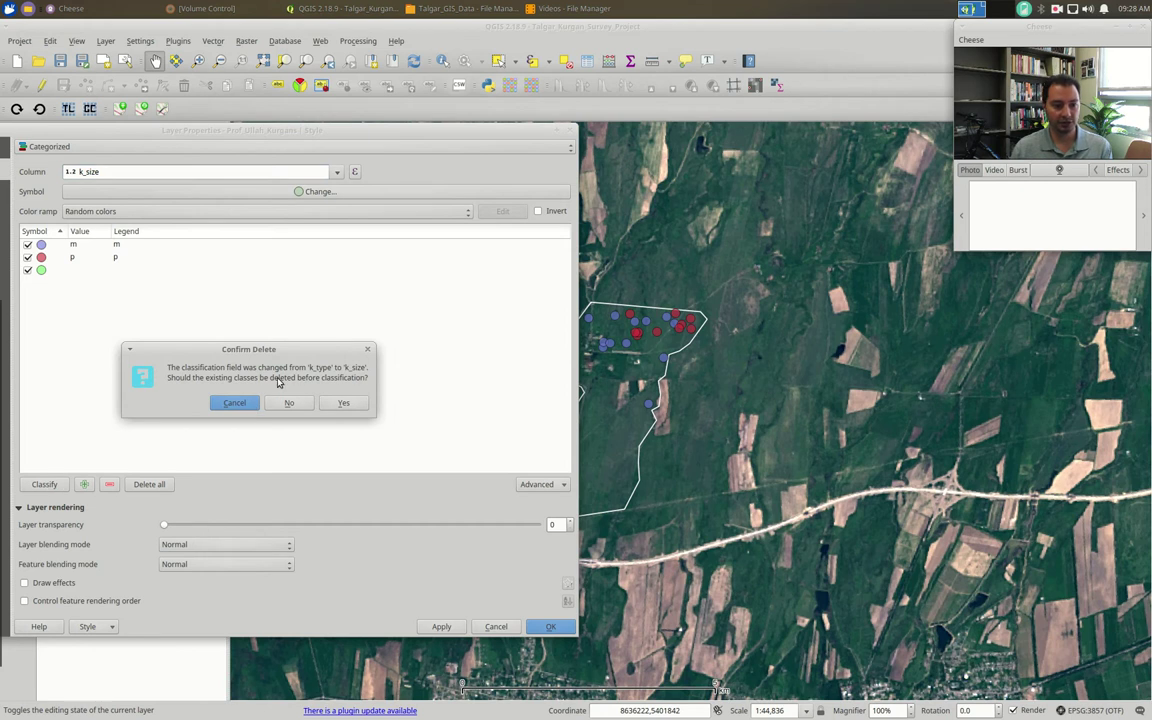
{"action": "left_click", "coordinate": [342, 404]}
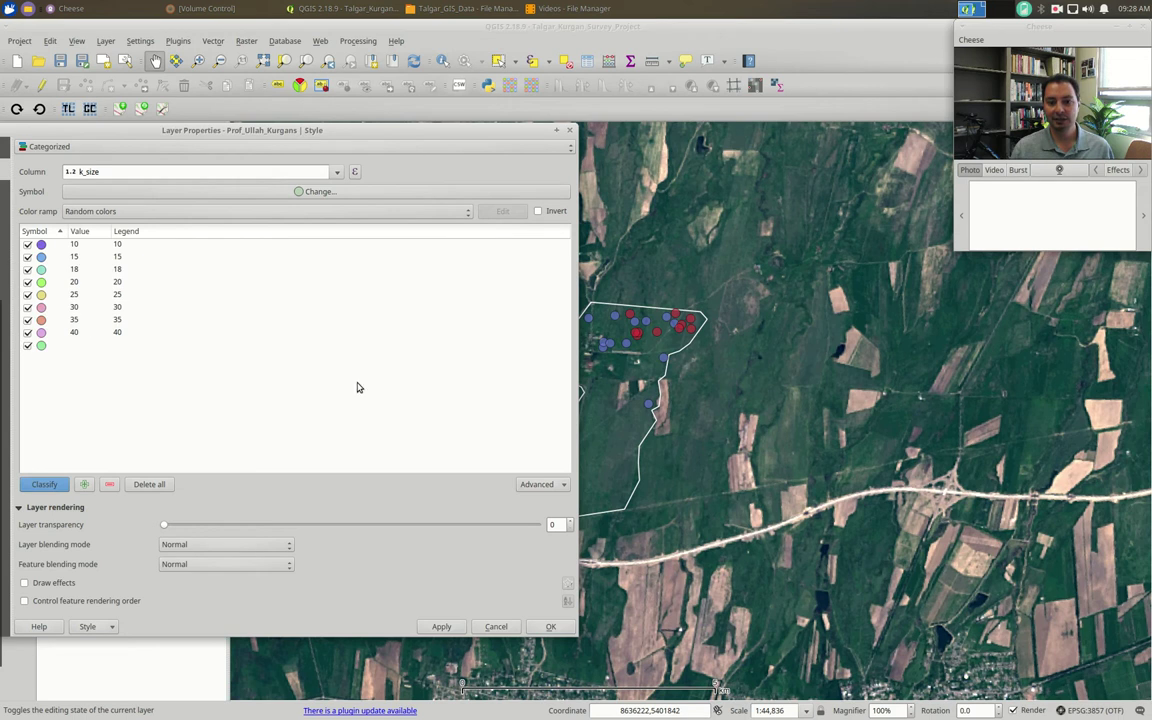
{"action": "left_click", "coordinate": [441, 626]}
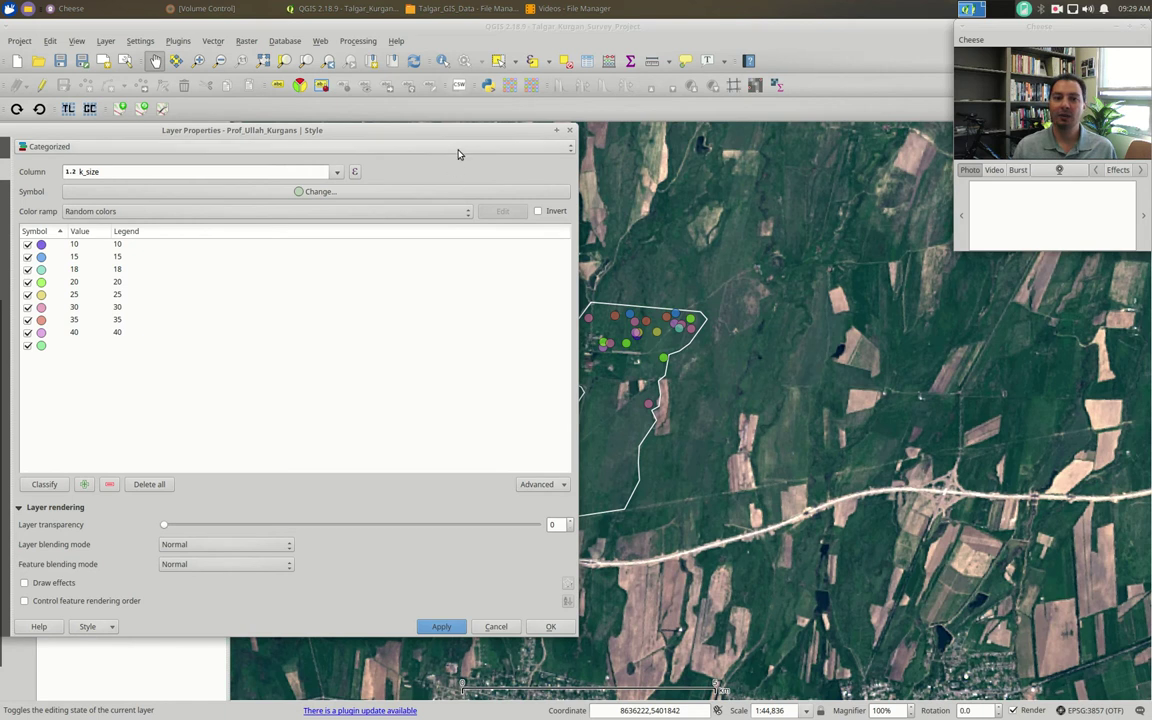
{"action": "left_click_drag", "start_coordinate": [466, 128], "coordinate": [411, 118]}
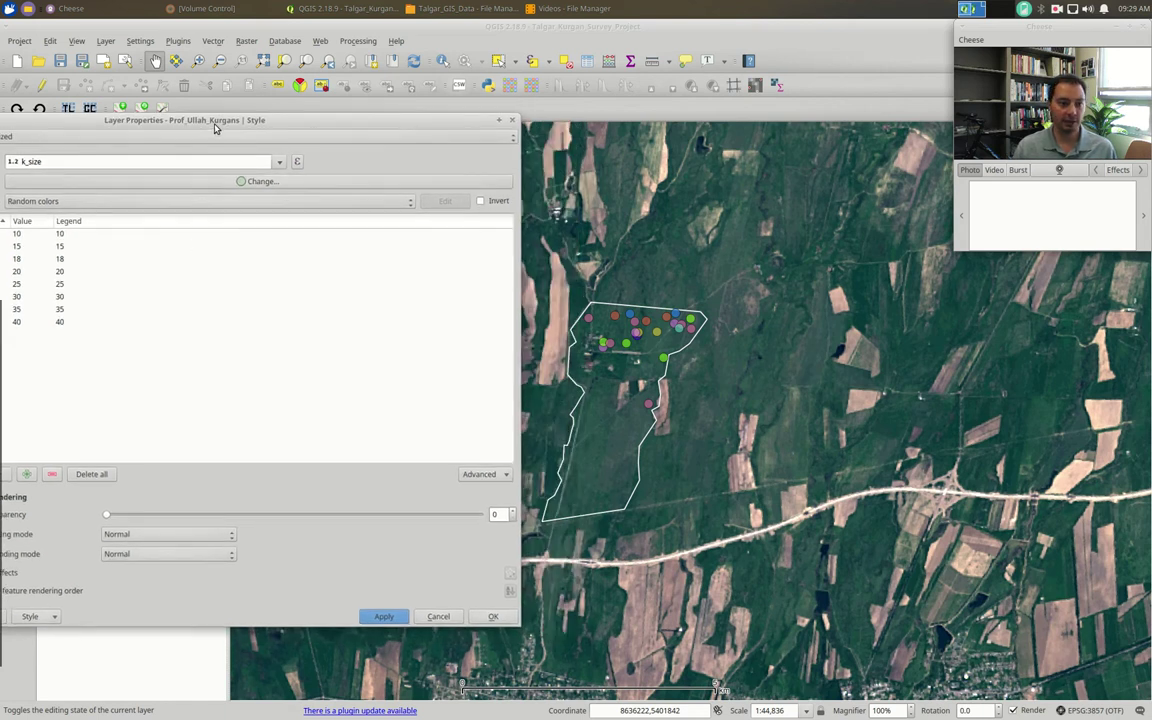
{"action": "left_click_drag", "start_coordinate": [216, 129], "coordinate": [242, 107]}
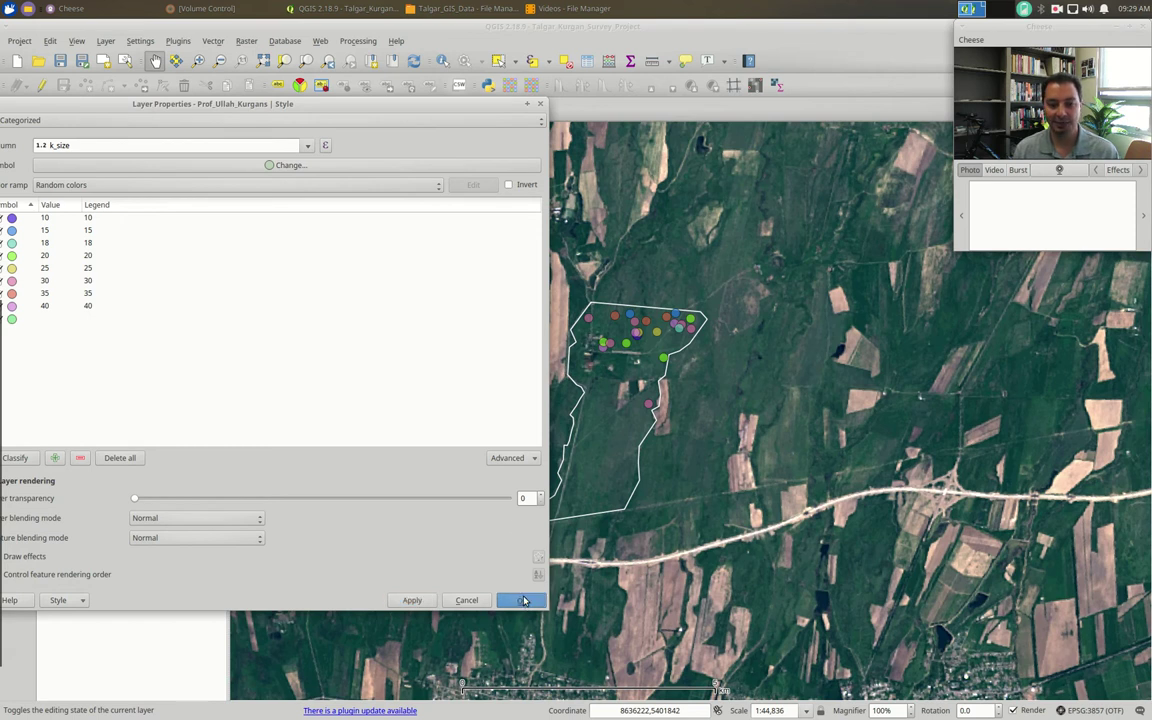
{"action": "left_click", "coordinate": [466, 600]}
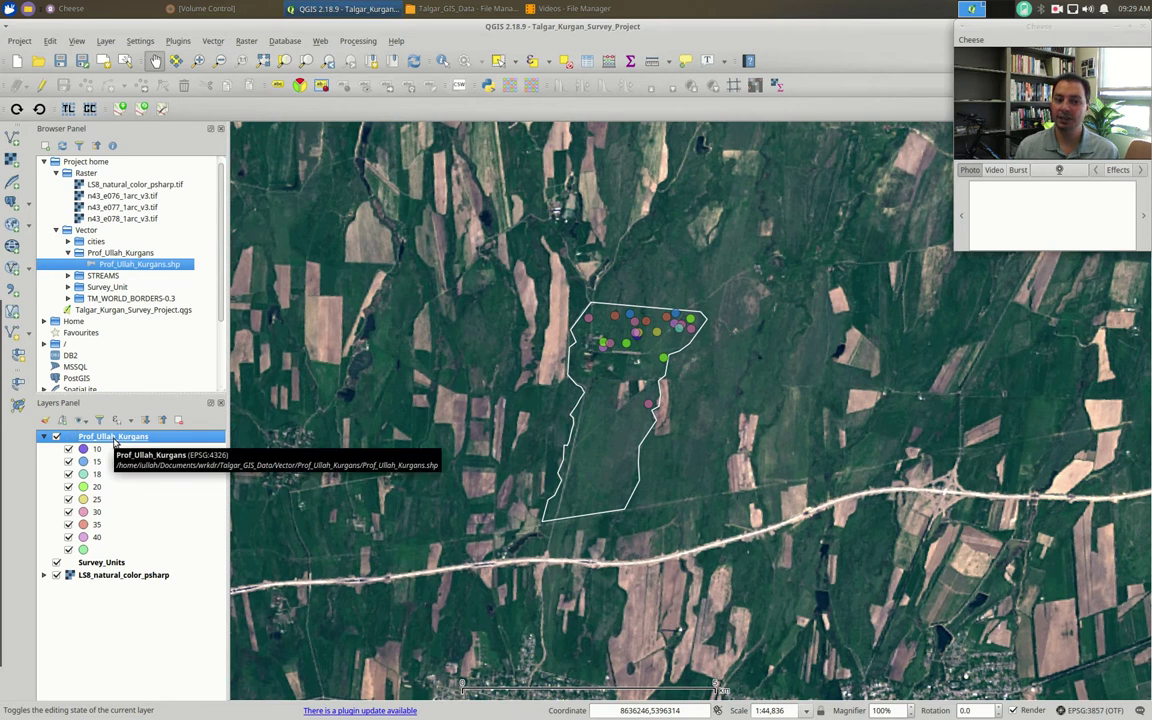
- Reopen the kurgan style and recolour the k_size classes with the PuRd colour ramp, applied
{"action": "double_click", "coordinate": [115, 450]}
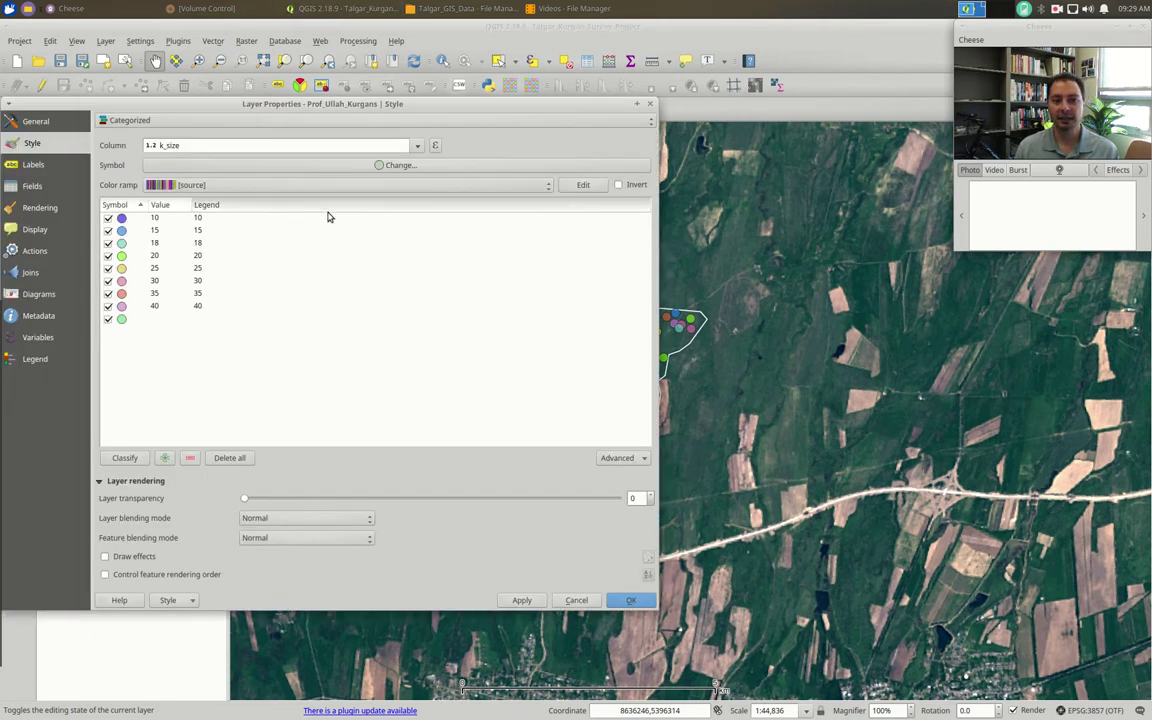
{"action": "left_click", "coordinate": [214, 186]}
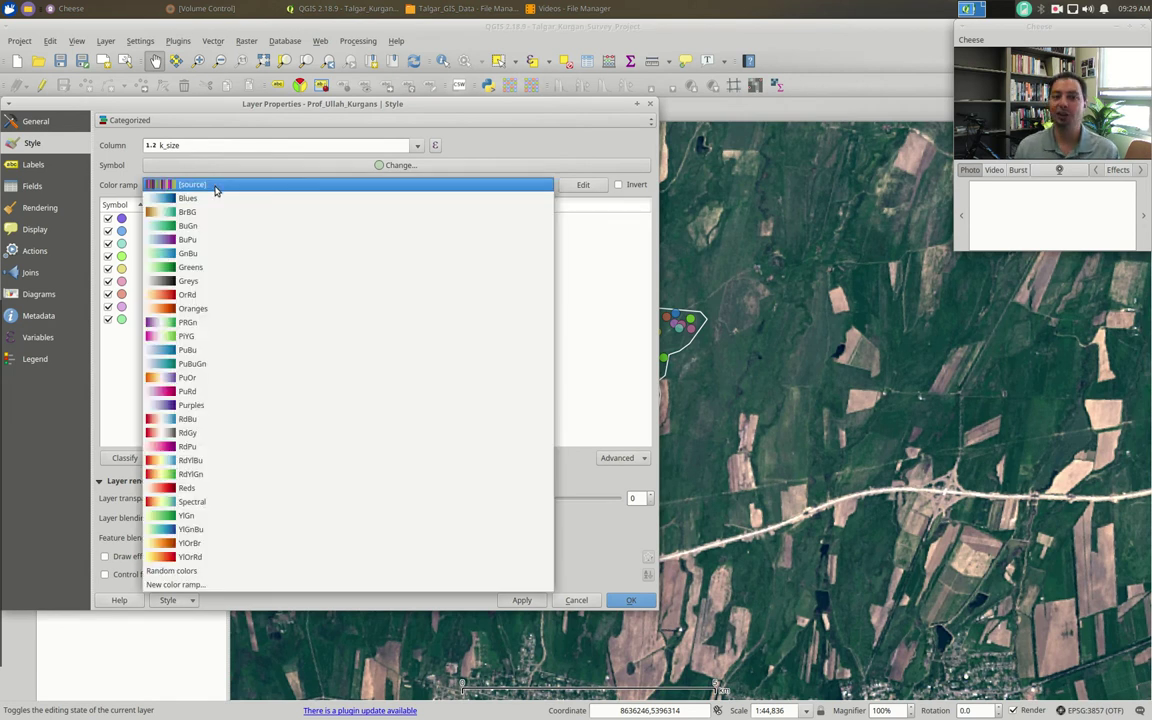
{"action": "left_click", "coordinate": [214, 186]}
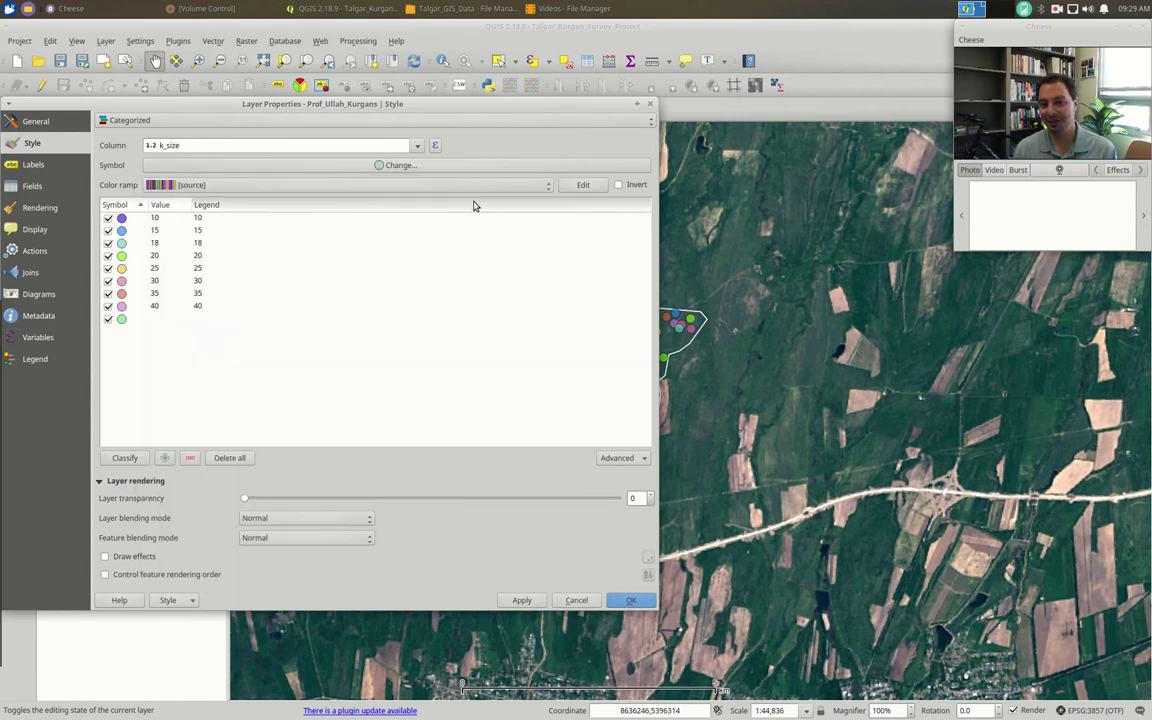
{"action": "left_click", "coordinate": [355, 187]}
{"action": "left_click", "coordinate": [206, 391]}
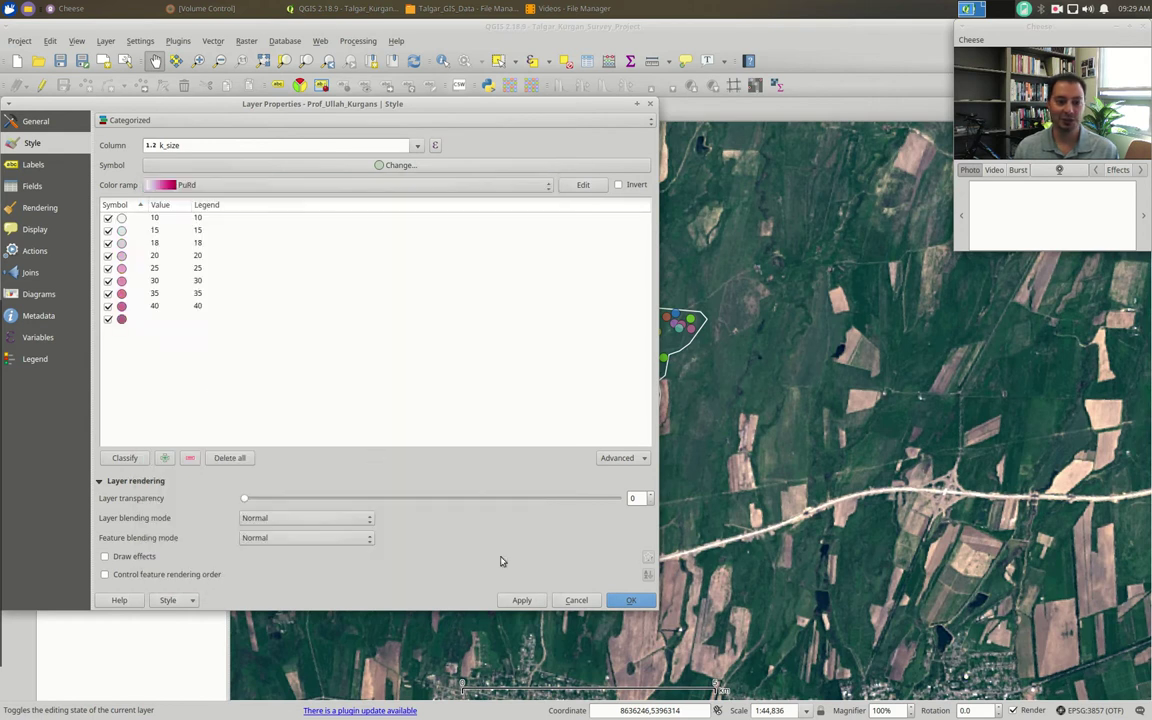
{"action": "left_click", "coordinate": [522, 601]}
{"action": "left_click_drag", "start_coordinate": [514, 106], "coordinate": [346, 622]}
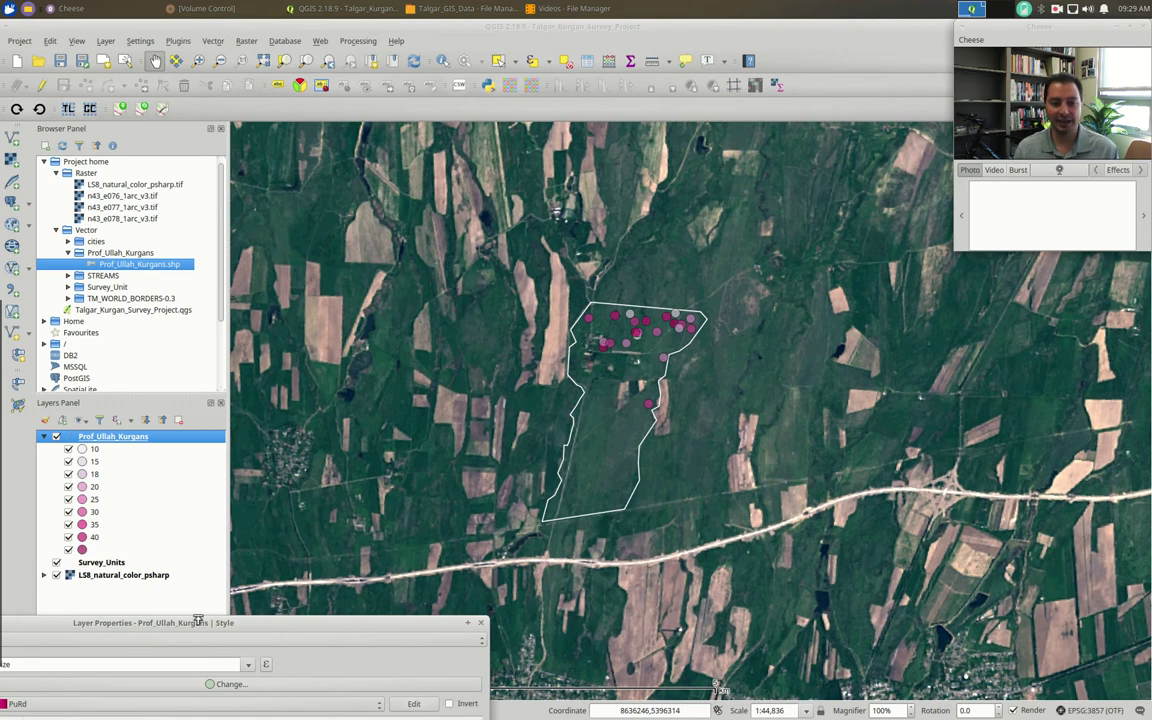
{"action": "left_click_drag", "start_coordinate": [212, 617], "coordinate": [331, 103]}
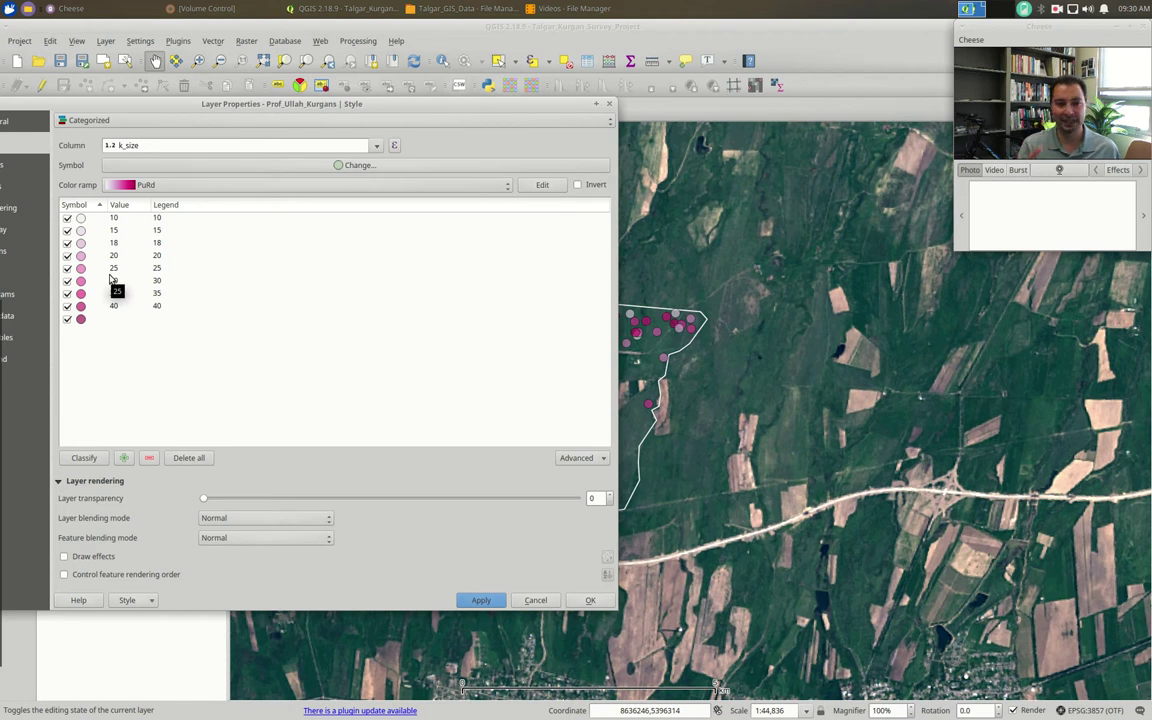
- Switch to Graduated on k_size with five equal-interval Blues classes from 10 to 40, applied
{"action": "left_click", "coordinate": [82, 119]}
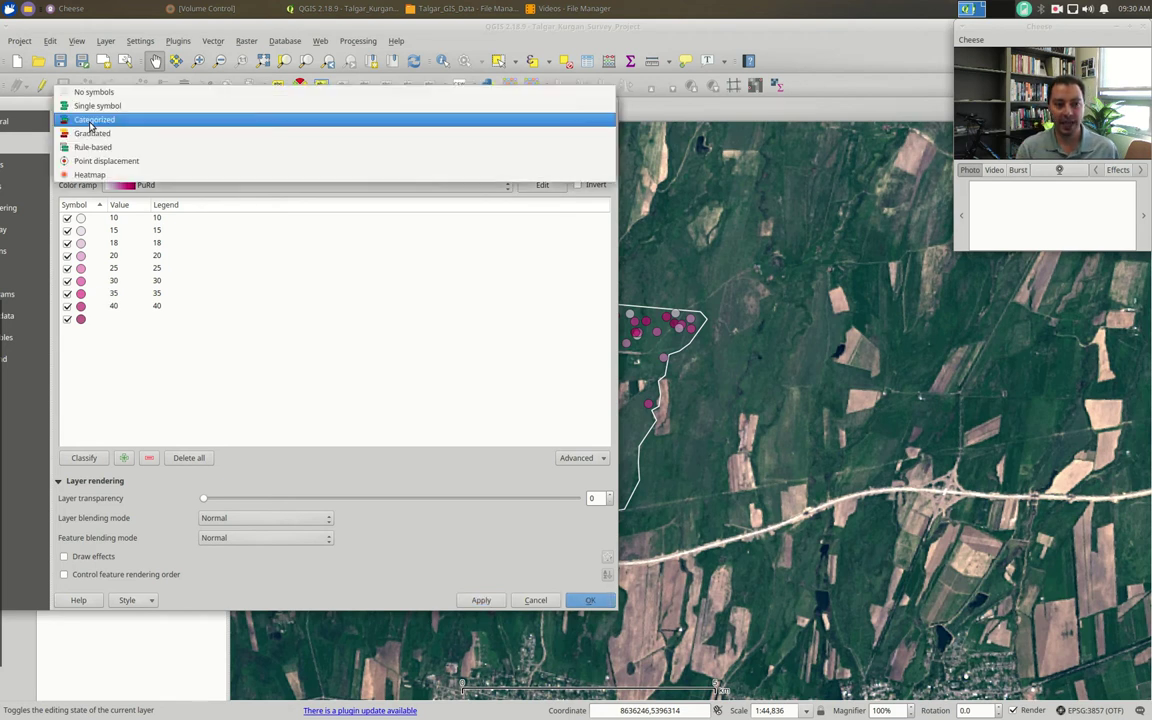
{"action": "left_click", "coordinate": [104, 136]}
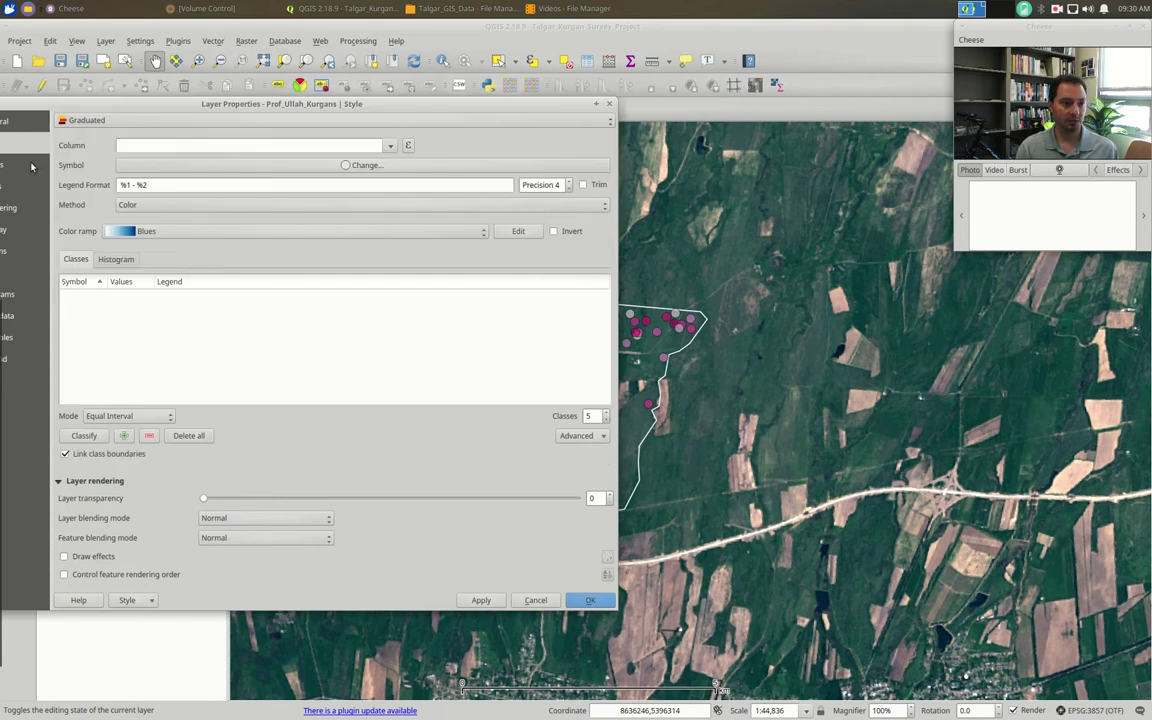
{"action": "left_click", "coordinate": [391, 146]}
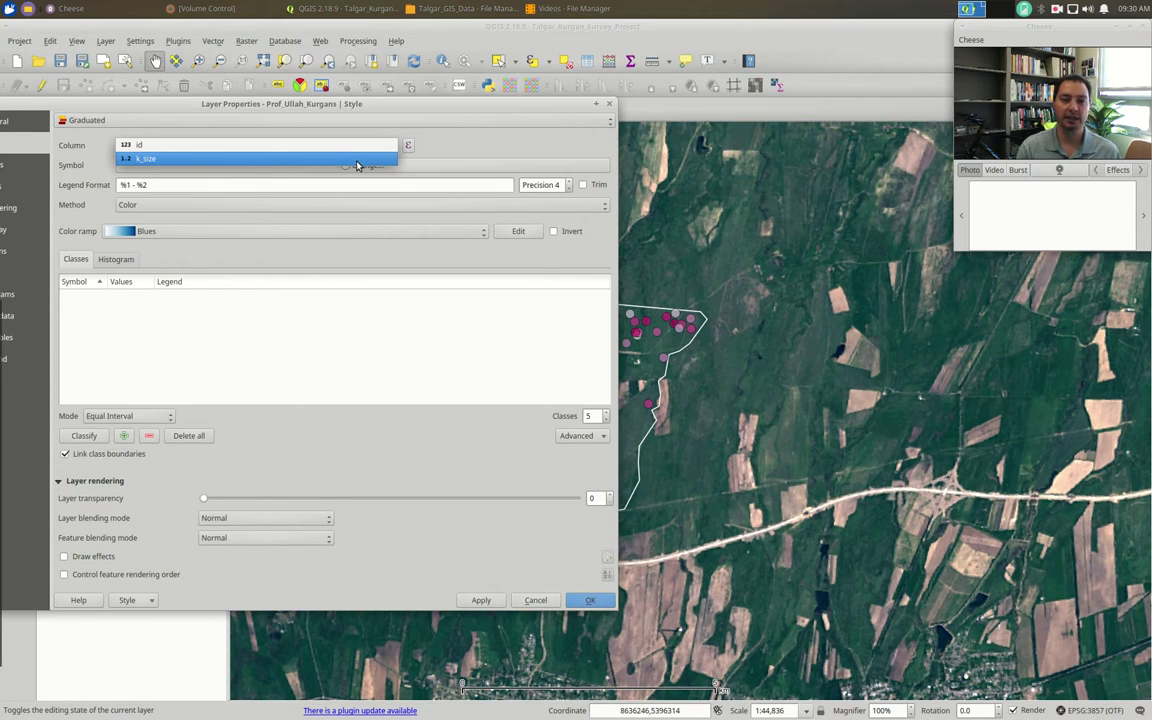
{"action": "left_click", "coordinate": [277, 125]}
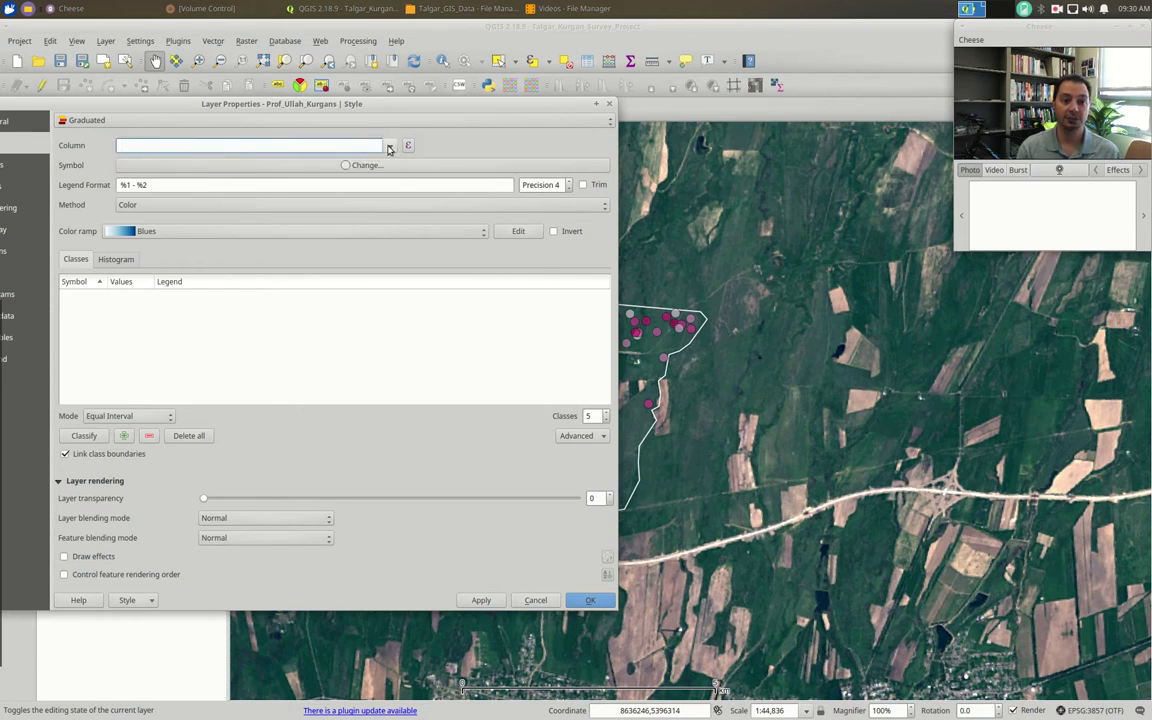
{"action": "left_click", "coordinate": [255, 146]}
{"action": "left_click", "coordinate": [252, 160]}
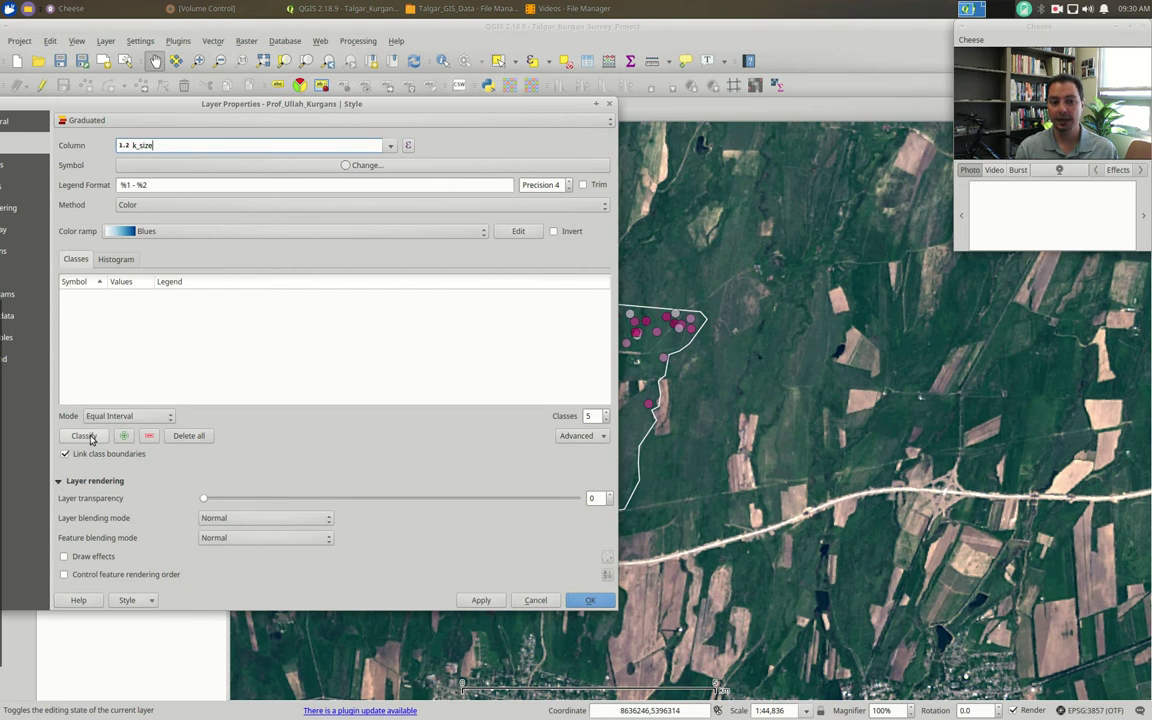
{"action": "left_click", "coordinate": [89, 438]}
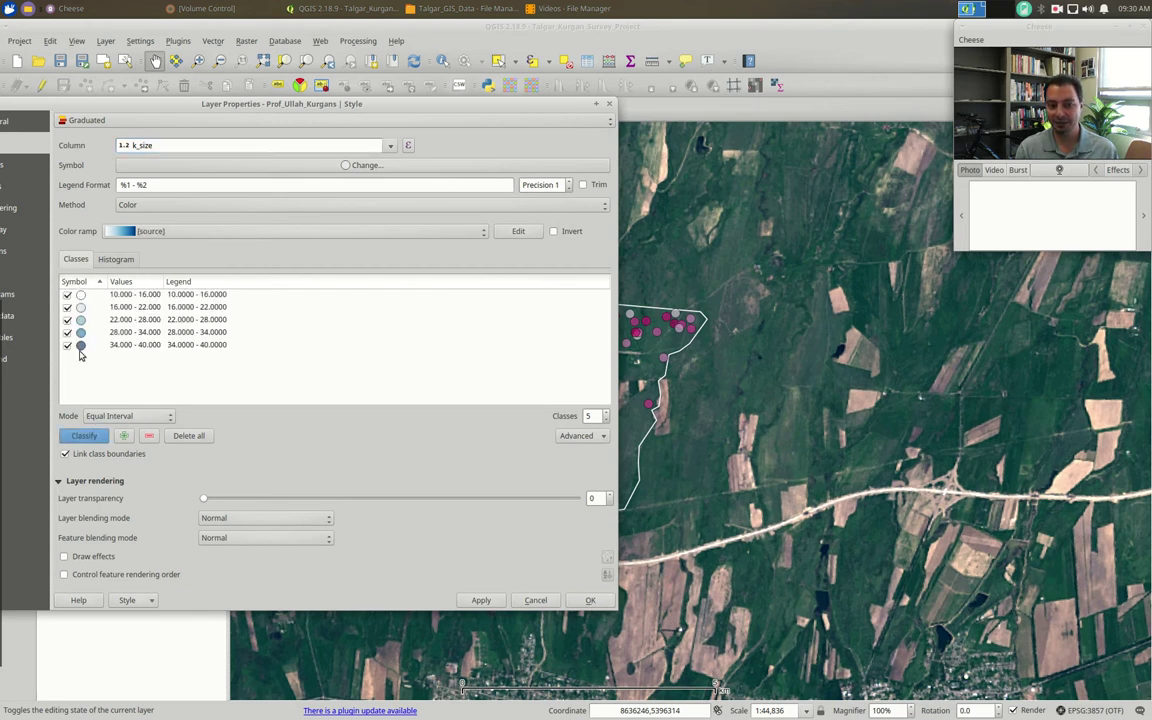
{"action": "left_click", "coordinate": [152, 232]}
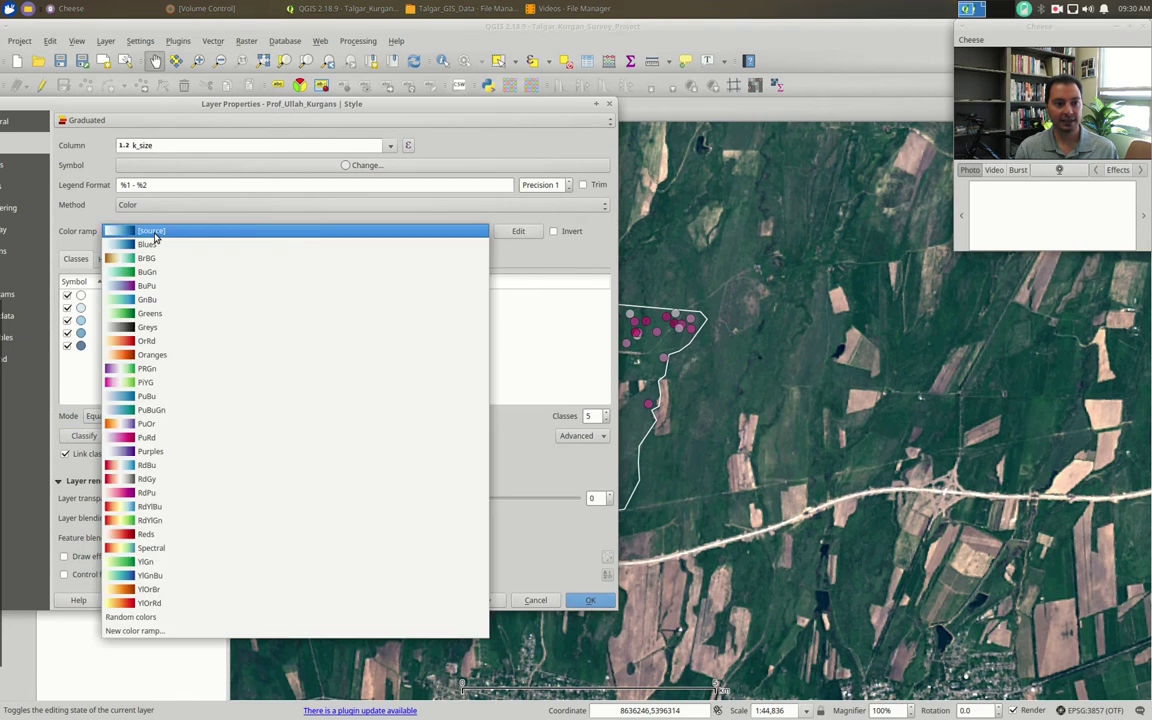
{"action": "left_click", "coordinate": [287, 224]}
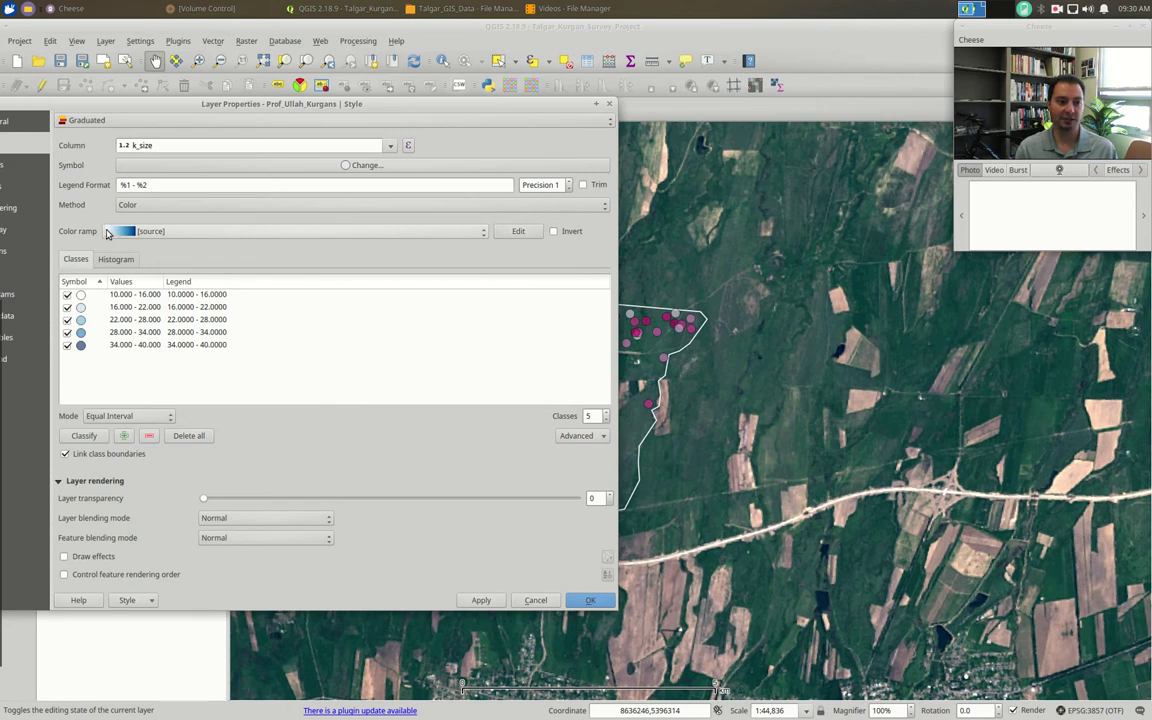
{"action": "left_click", "coordinate": [464, 597]}
{"action": "left_click_drag", "start_coordinate": [362, 100], "coordinate": [370, 574]}
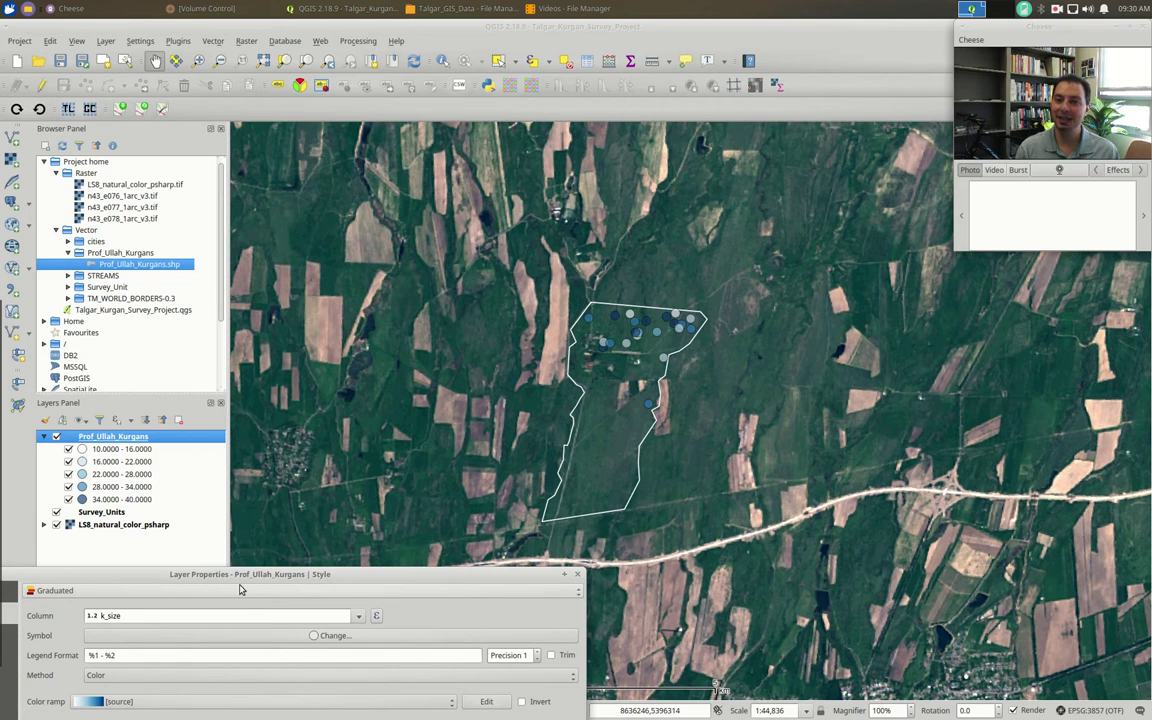
- Reclassify the kurgans into 3 whole-number classes (10-20, 20-30, 30-40) and apply
{"action": "left_click_drag", "start_coordinate": [358, 574], "coordinate": [367, 577]}
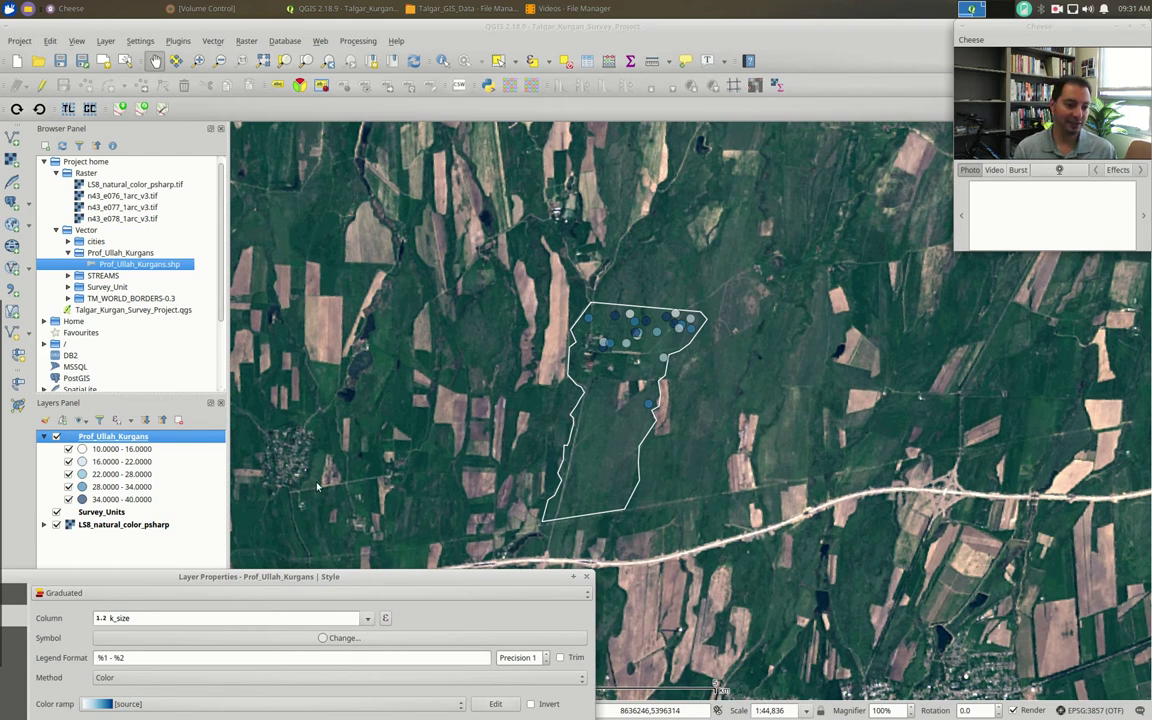
{"action": "left_click_drag", "start_coordinate": [347, 577], "coordinate": [315, 520]}
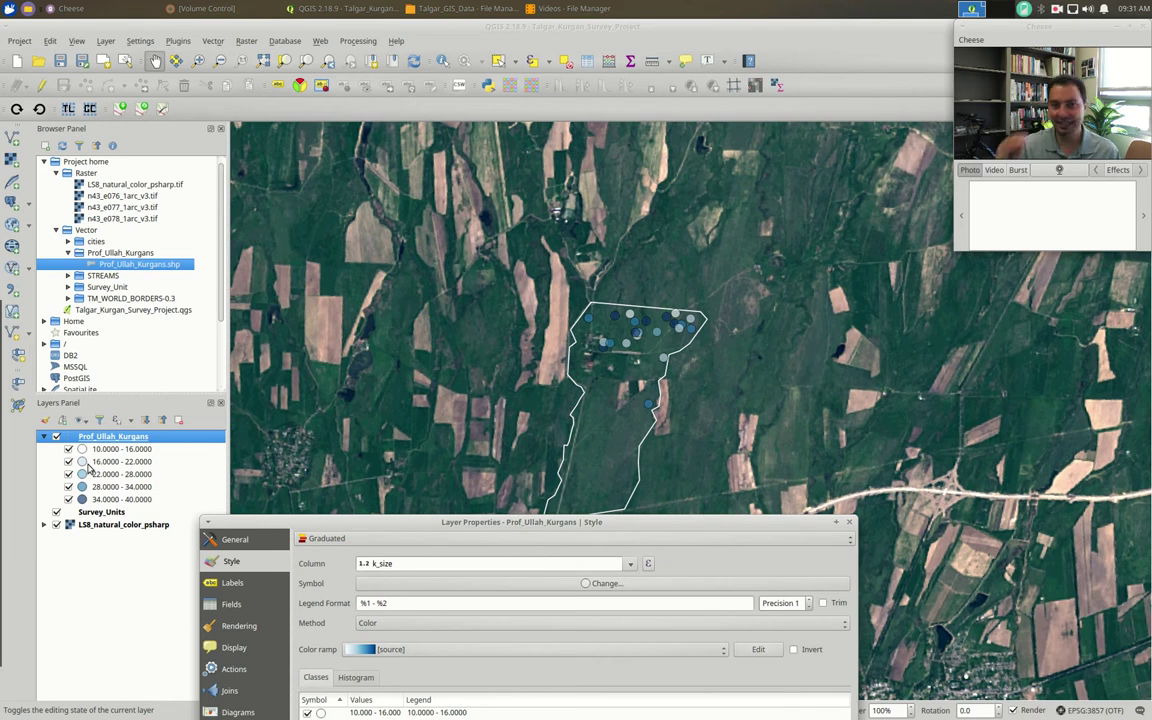
{"action": "left_click_drag", "start_coordinate": [461, 530], "coordinate": [298, 152]}
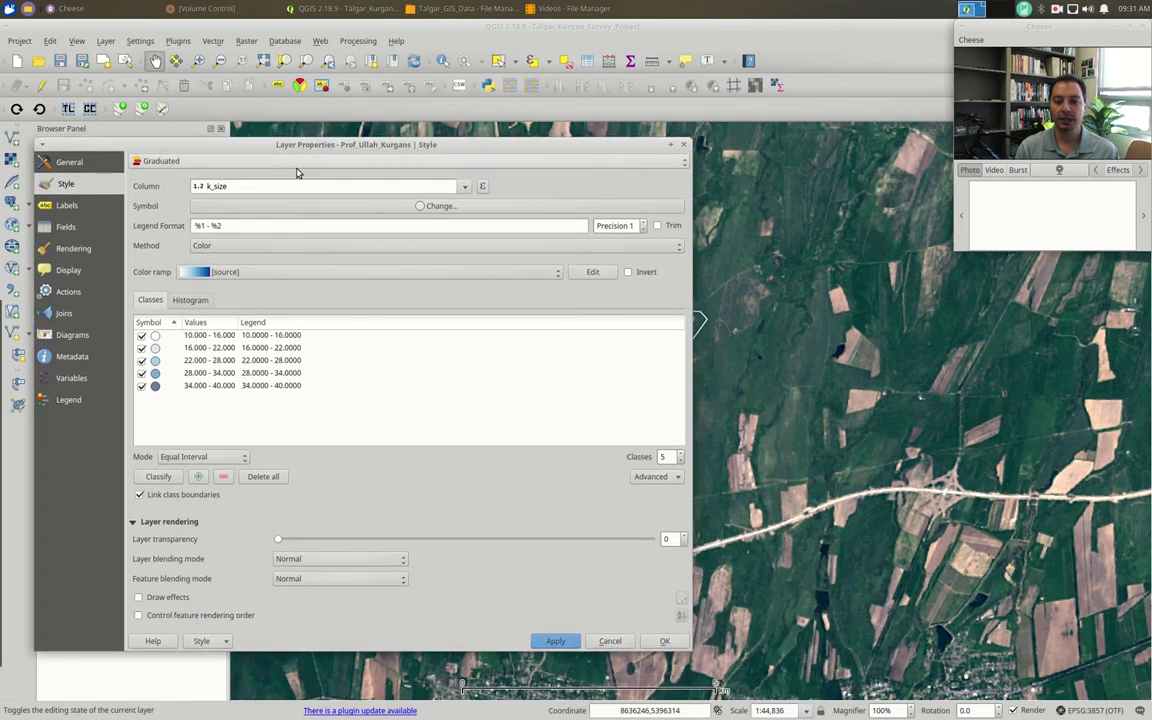
{"action": "left_click", "coordinate": [680, 461]}
{"action": "left_click", "coordinate": [680, 461]}
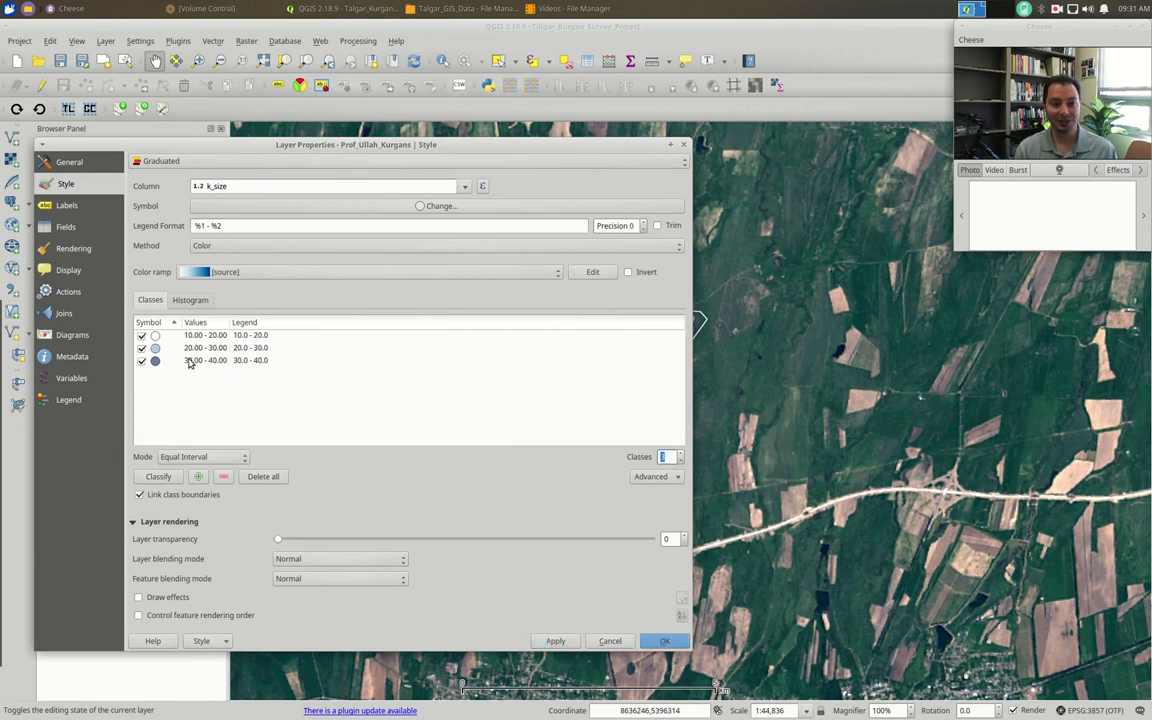
{"action": "left_click", "coordinate": [158, 477]}
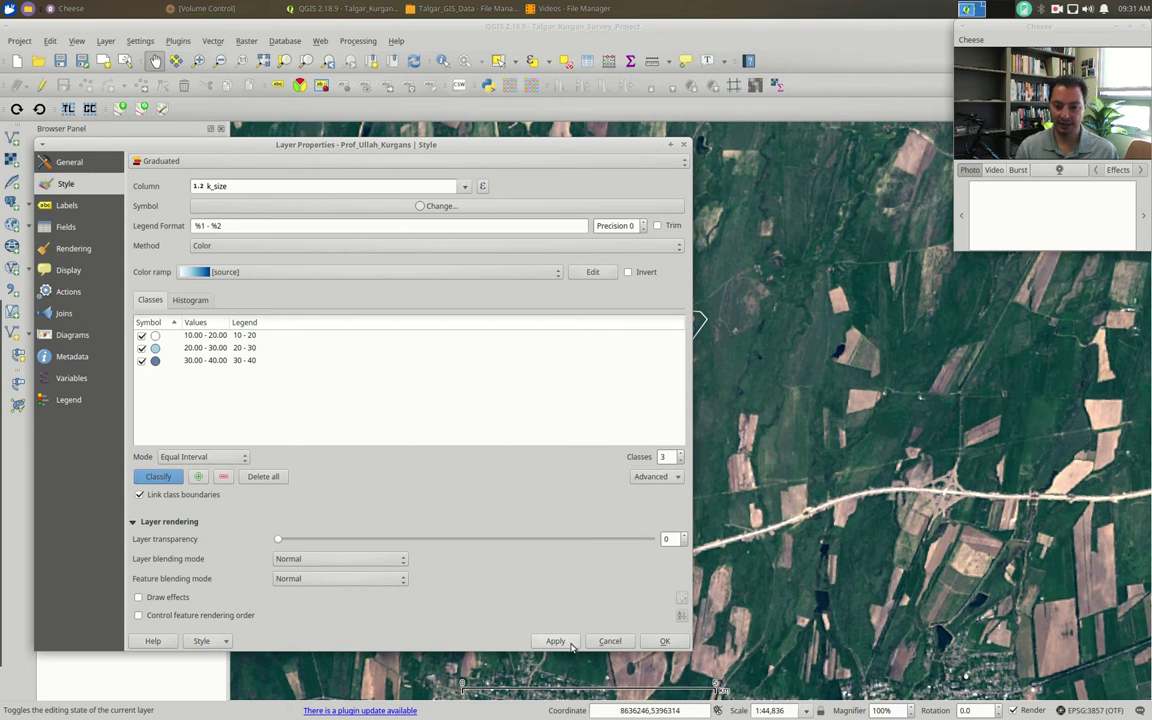
{"action": "left_click", "coordinate": [664, 641]}
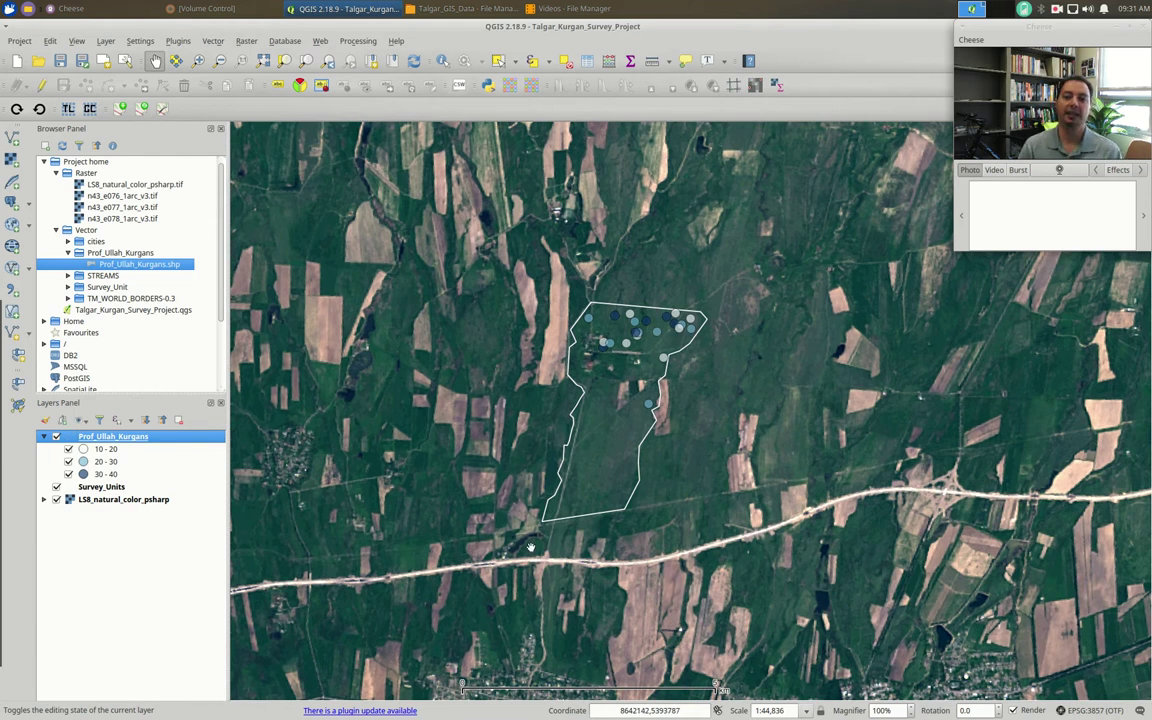
- Change the kurgan graduated symbol's simple marker to a square shape
{"action": "double_click", "coordinate": [110, 470]}
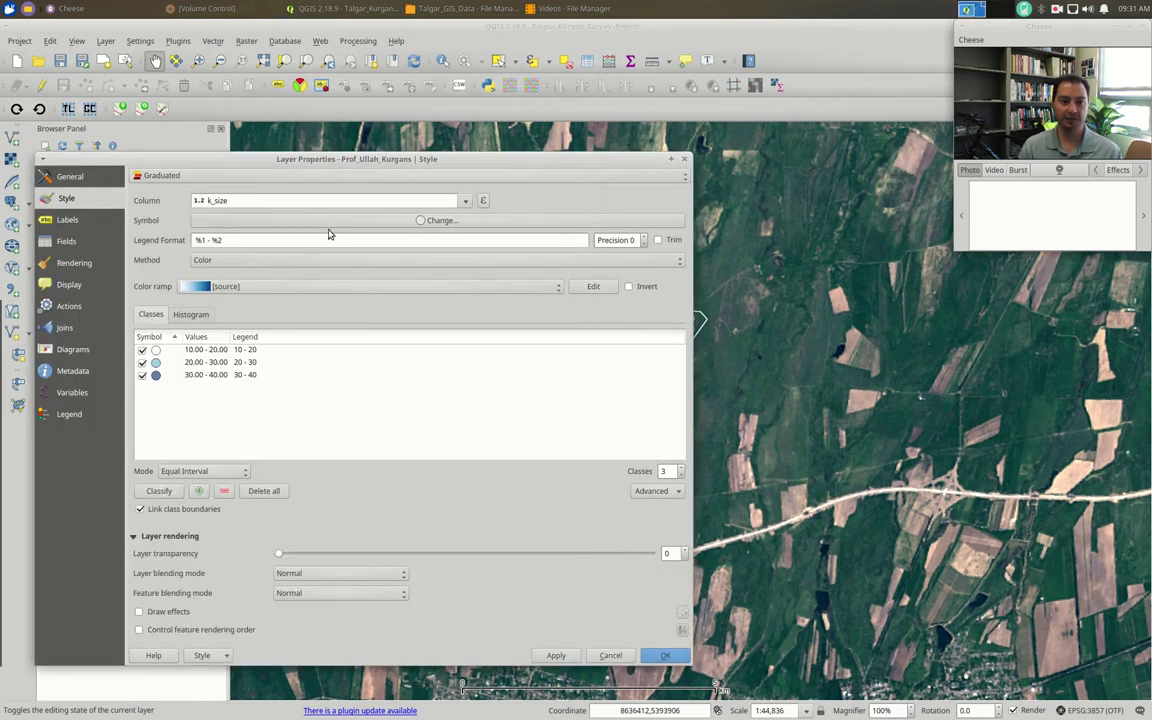
{"action": "left_click", "coordinate": [367, 221]}
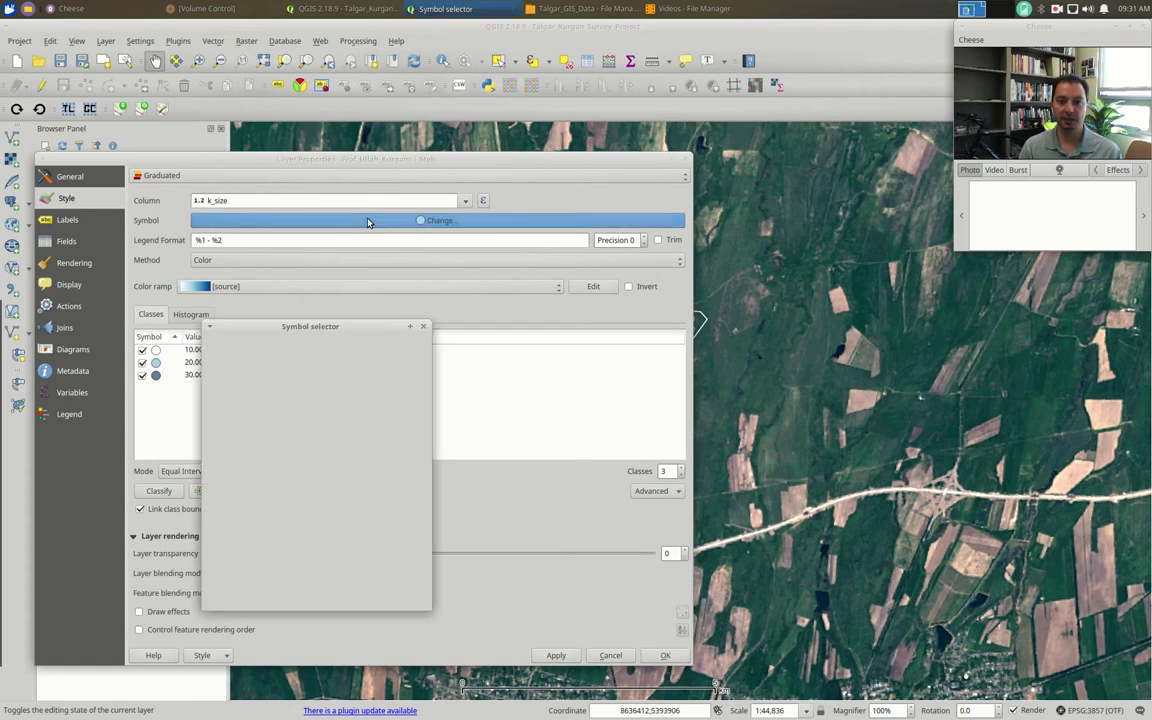
{"action": "left_click", "coordinate": [283, 359]}
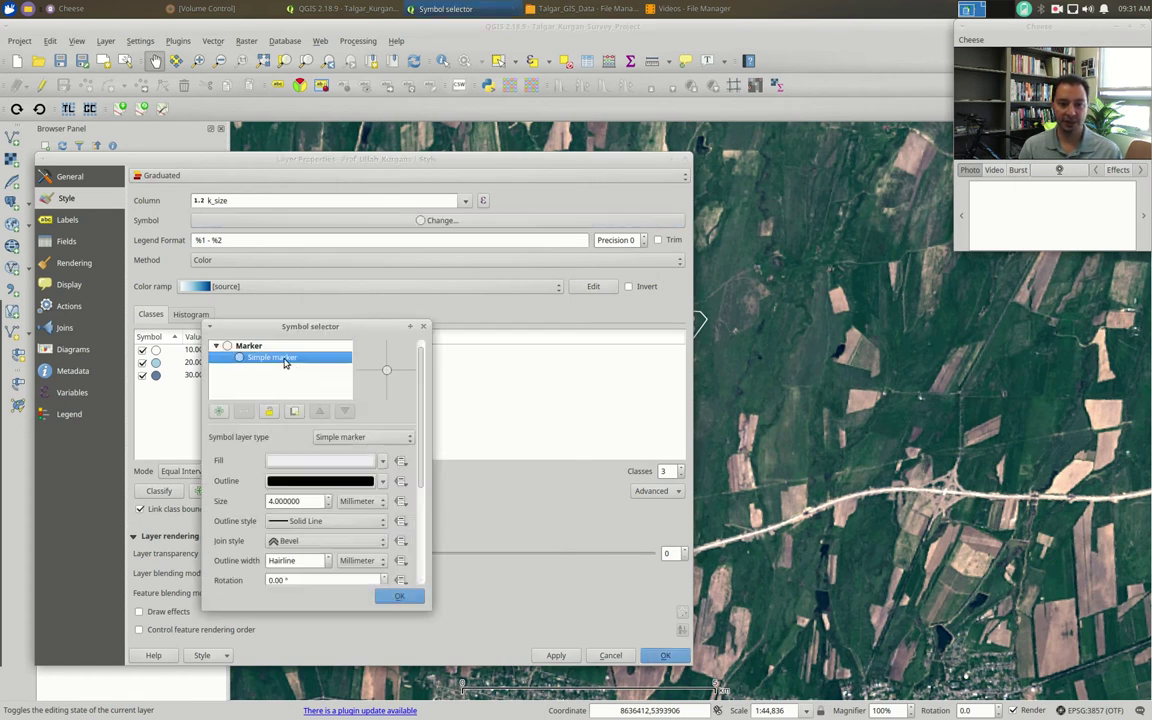
{"action": "left_click", "coordinate": [357, 501]}
{"action": "left_click", "coordinate": [348, 486]}
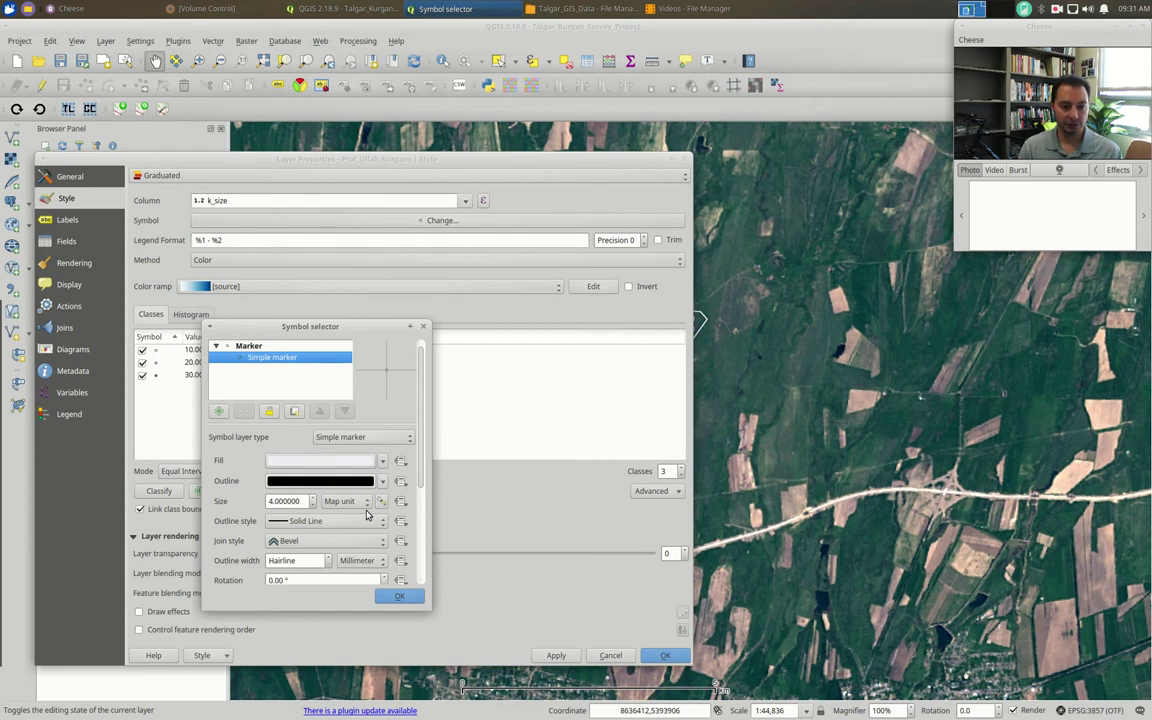
{"action": "scroll", "coordinate": [308, 503], "scroll_direction": "up", "scroll_amount": 2}
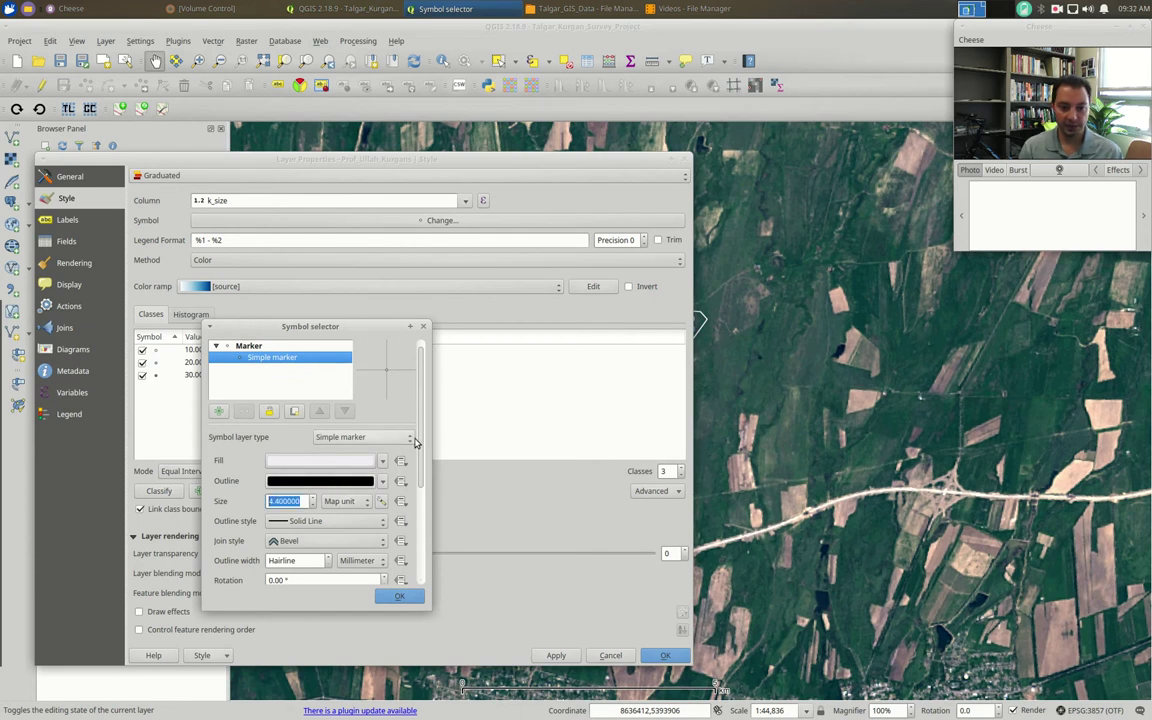
{"action": "scroll", "coordinate": [408, 445], "scroll_direction": "down", "scroll_amount": 5}
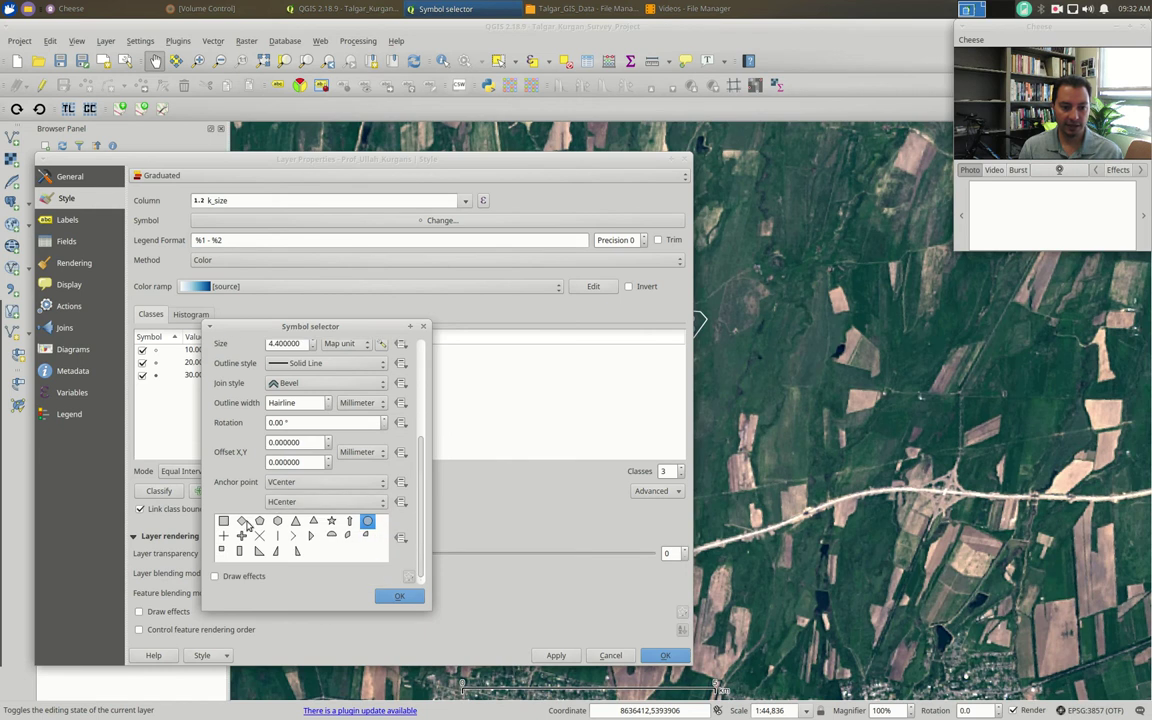
{"action": "left_click", "coordinate": [224, 522]}
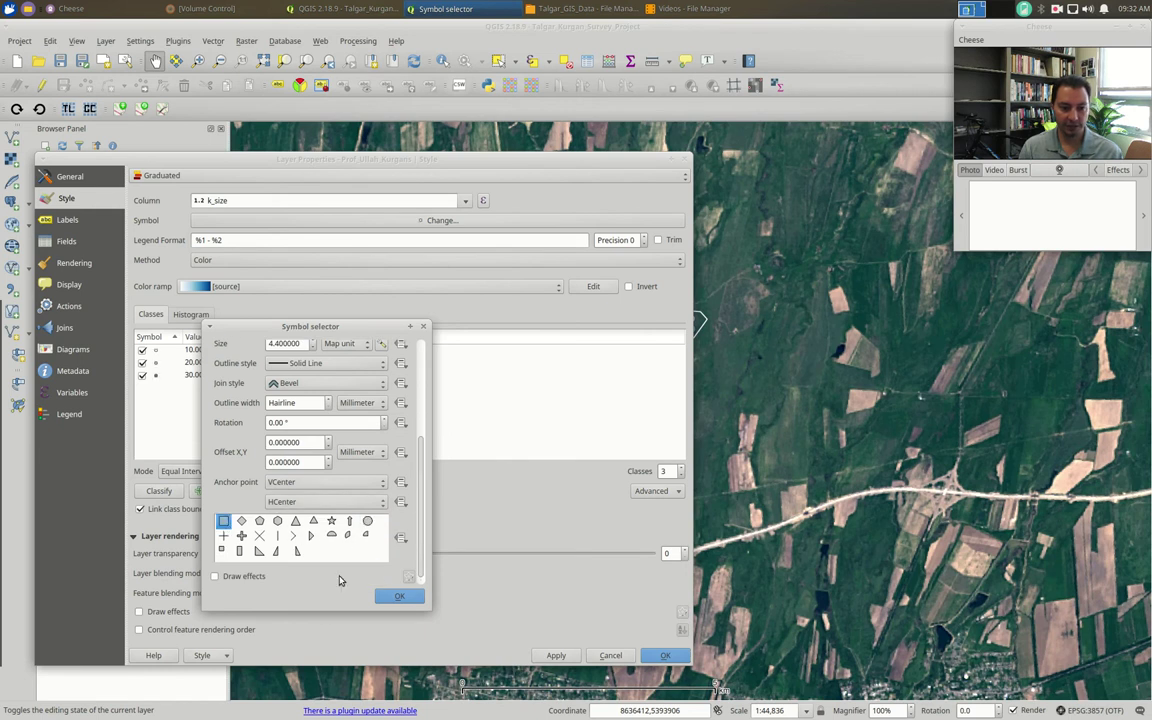
{"action": "left_click", "coordinate": [401, 596]}
{"action": "left_click", "coordinate": [556, 655]}
{"action": "mouse_move", "coordinate": [580, 157]}
{"action": "left_mouse_down"}
{"action": "mouse_move", "coordinate": [353, 140]}
{"action": "mouse_move", "coordinate": [578, 137]}
{"action": "left_mouse_up"}
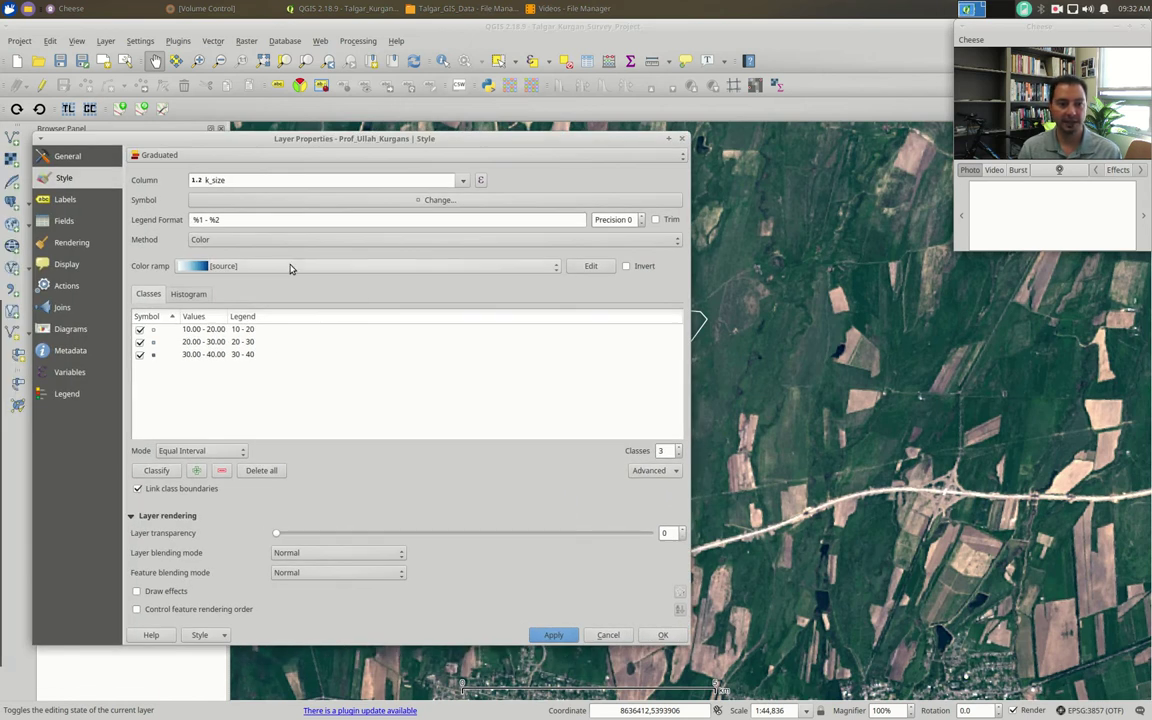
- Switch the square marker's size unit to Pixels and apply the style
{"action": "left_click", "coordinate": [325, 205]}
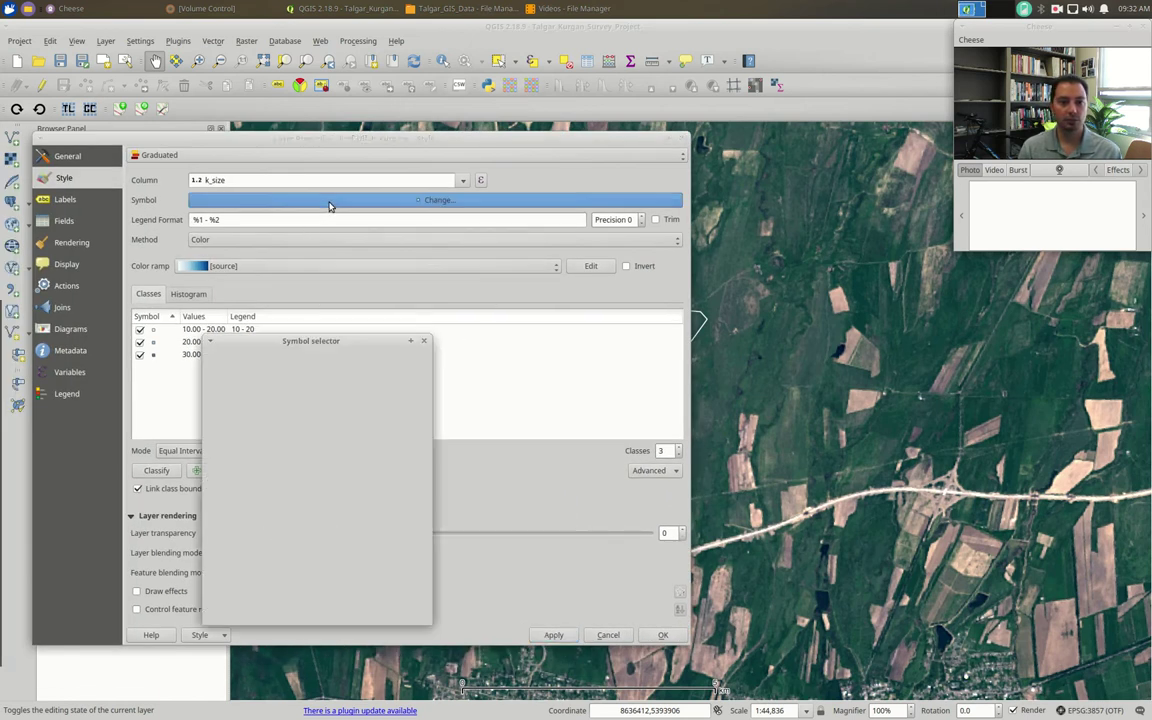
{"action": "left_click", "coordinate": [268, 372]}
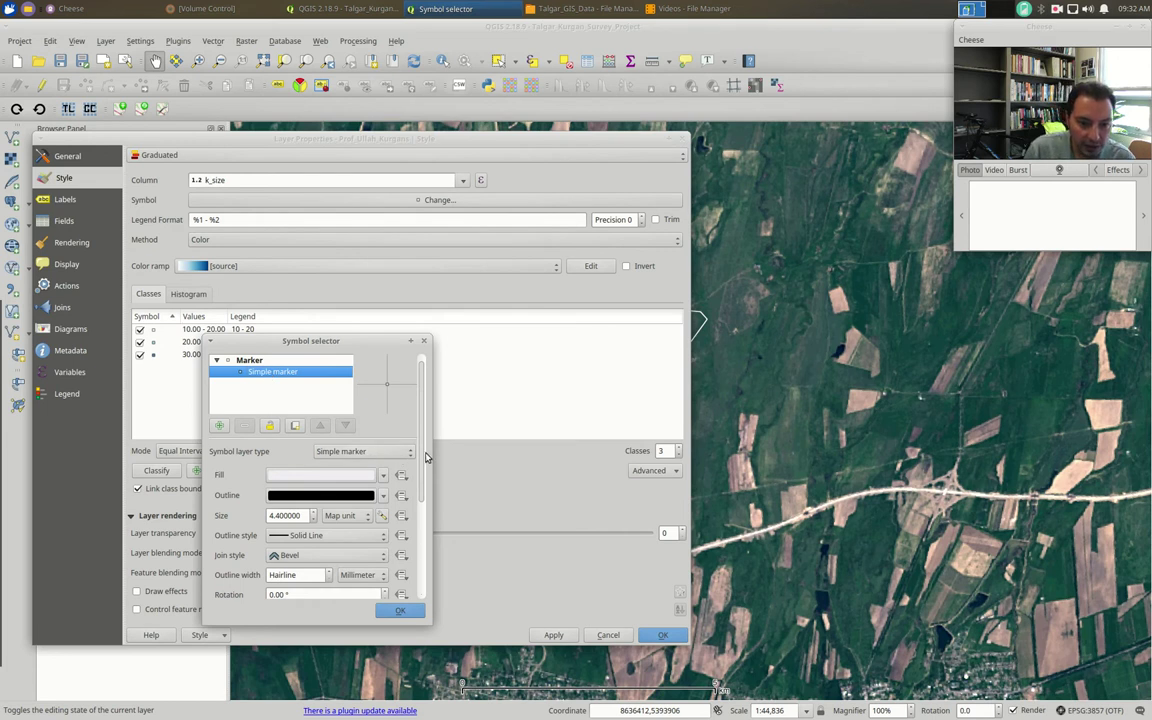
{"action": "left_click", "coordinate": [352, 515]}
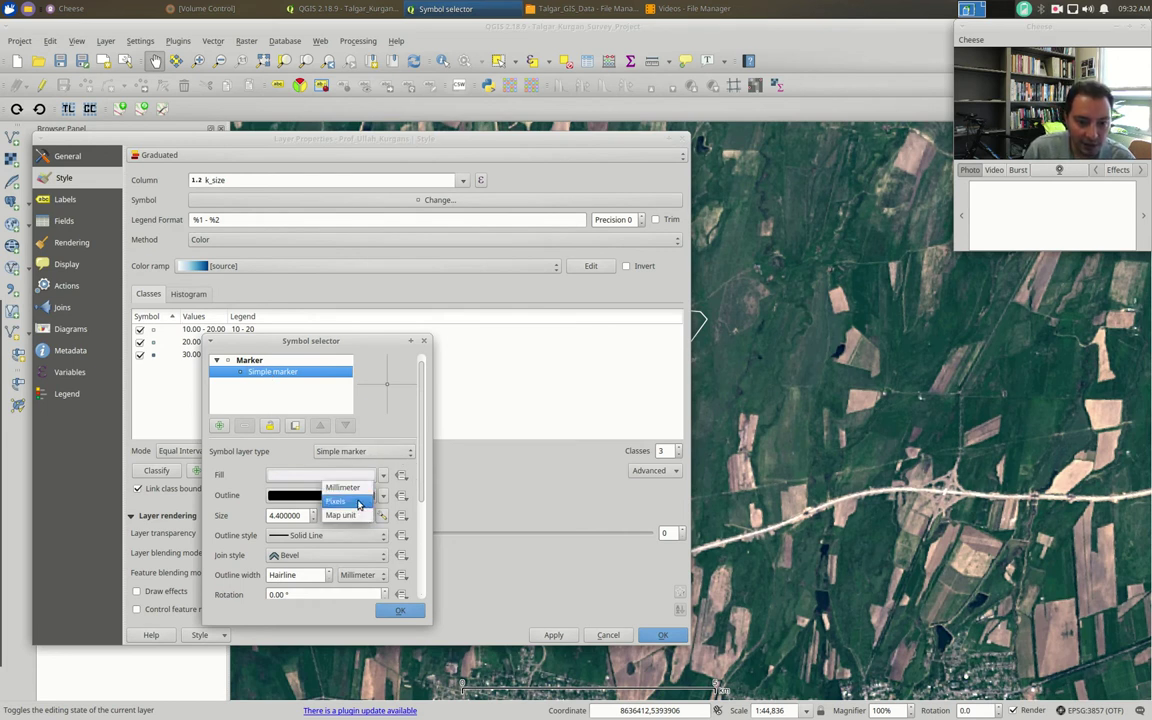
{"action": "left_click", "coordinate": [358, 503]}
{"action": "left_click", "coordinate": [368, 517]}
{"action": "left_click", "coordinate": [360, 500]}
{"action": "left_click", "coordinate": [399, 610]}
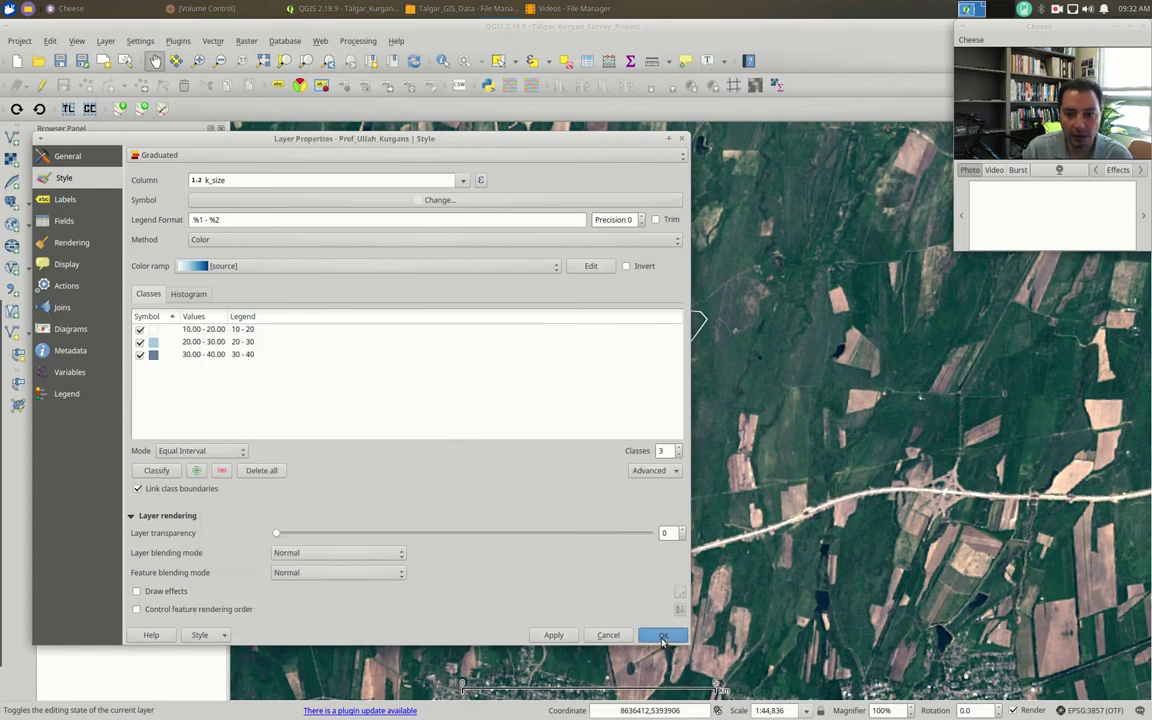
{"action": "left_click", "coordinate": [662, 636]}
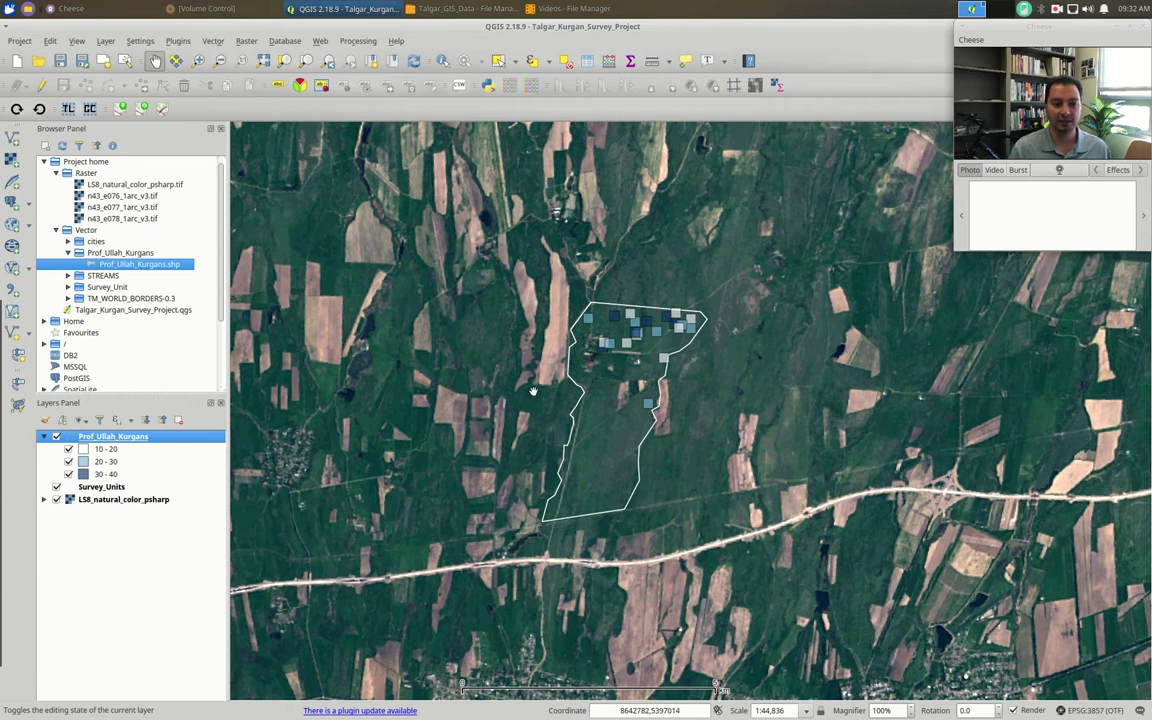
- Switch the kurgan graduation method from Color to Size and preview it
{"action": "double_click", "coordinate": [138, 438]}
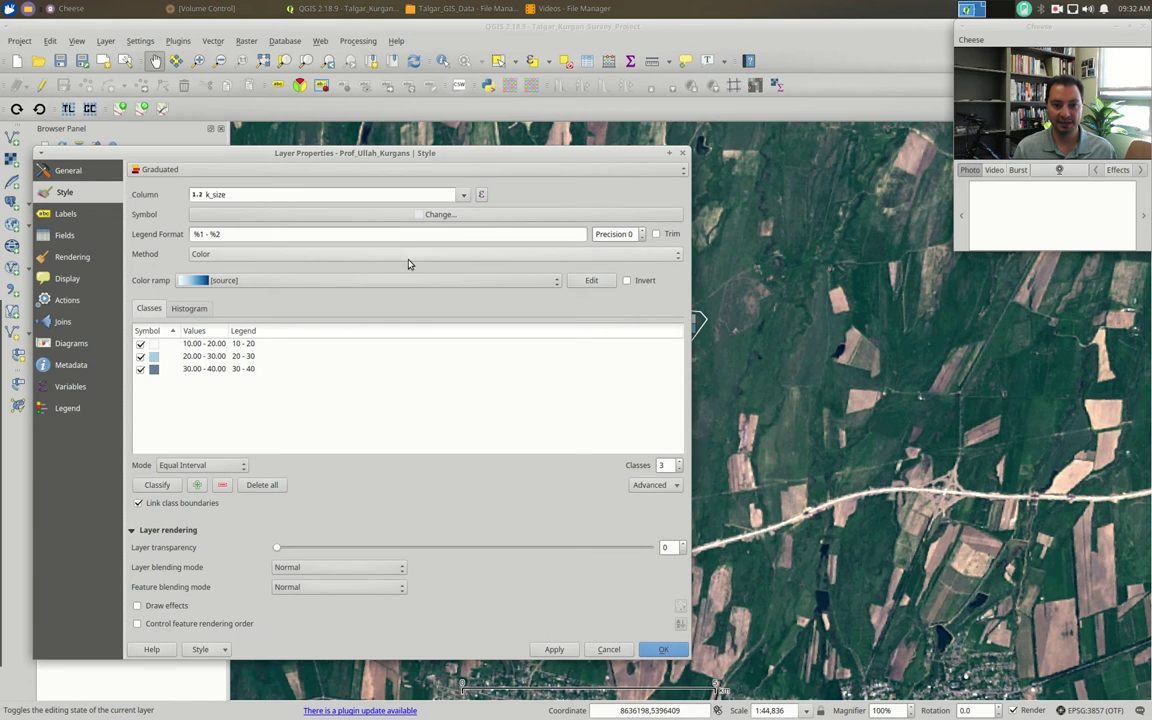
{"action": "left_click", "coordinate": [205, 258]}
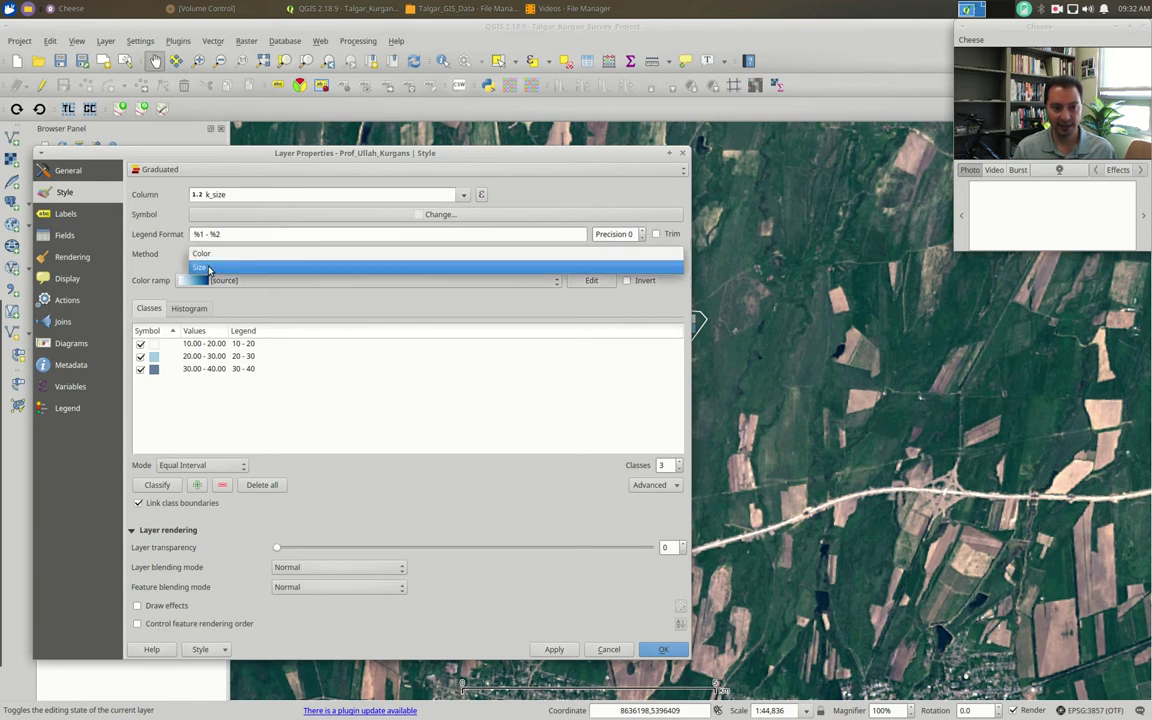
{"action": "left_click", "coordinate": [209, 268]}
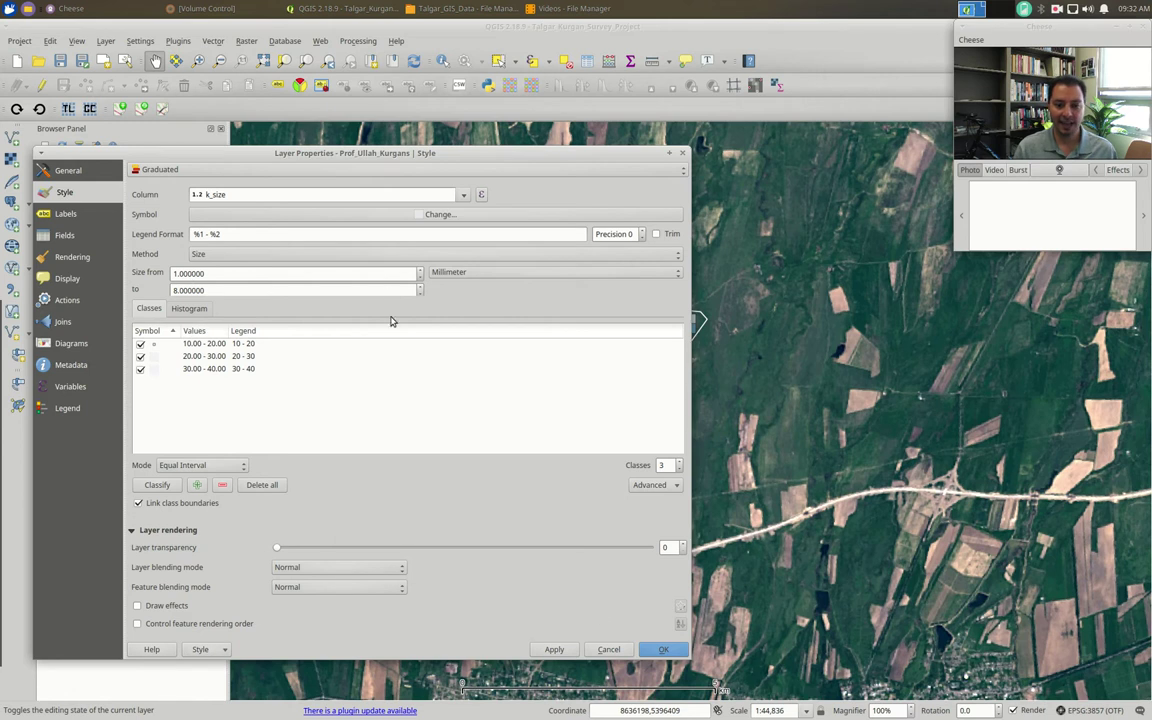
{"action": "left_click", "coordinate": [554, 649]}
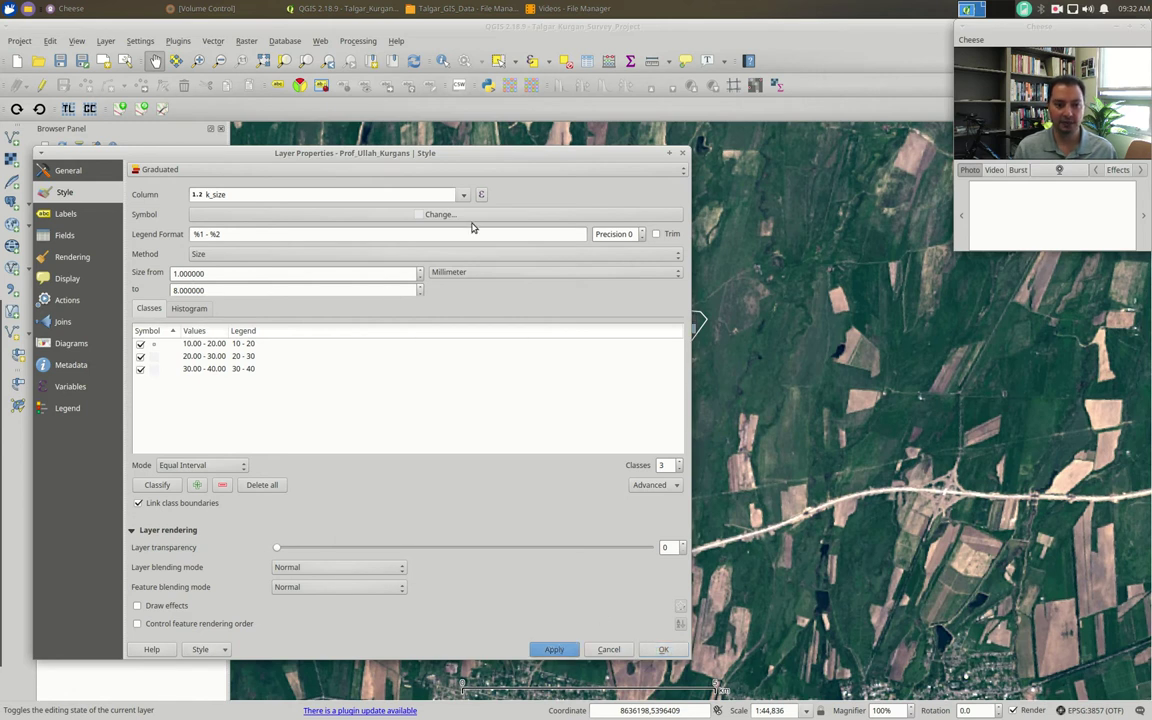
{"action": "left_click_drag", "start_coordinate": [527, 167], "coordinate": [268, 475]}
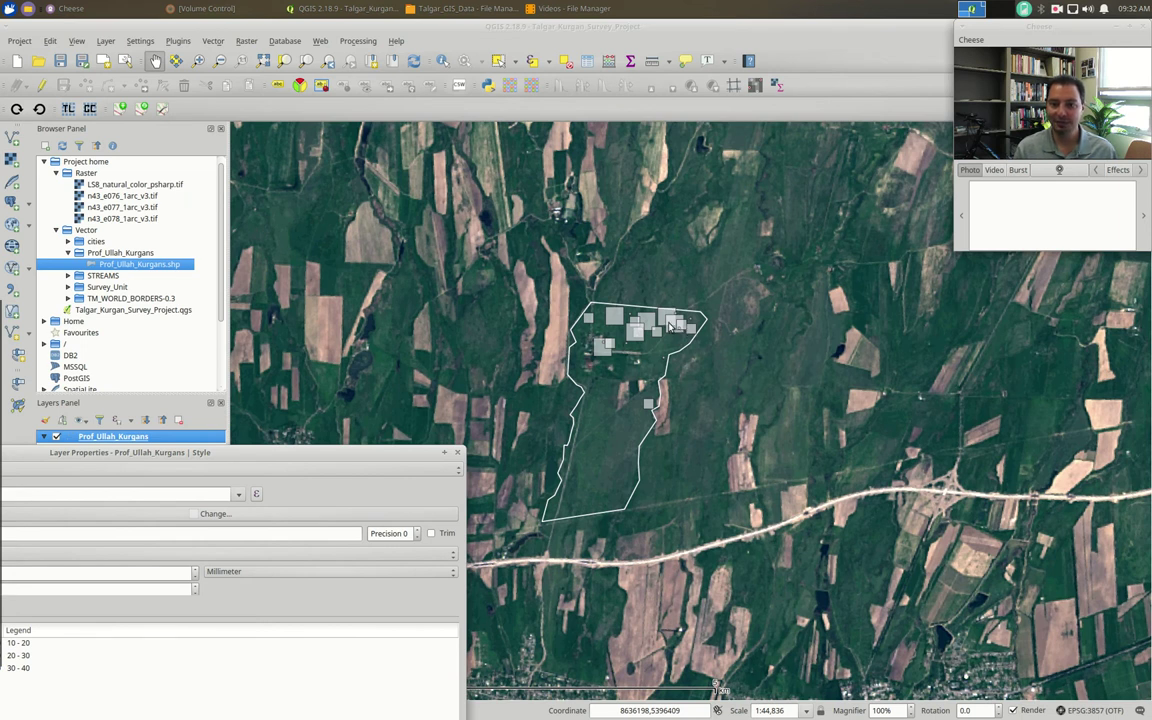
{"action": "left_click_drag", "start_coordinate": [371, 450], "coordinate": [424, 186]}
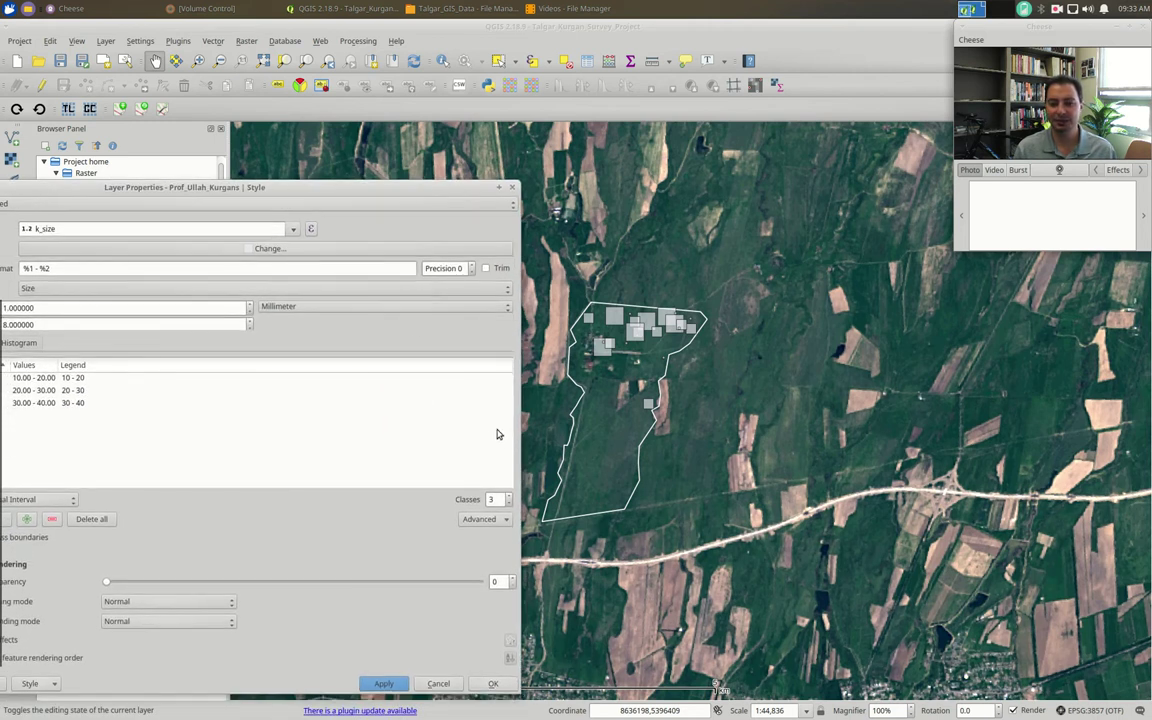
{"action": "left_click_drag", "start_coordinate": [379, 192], "coordinate": [419, 170]}
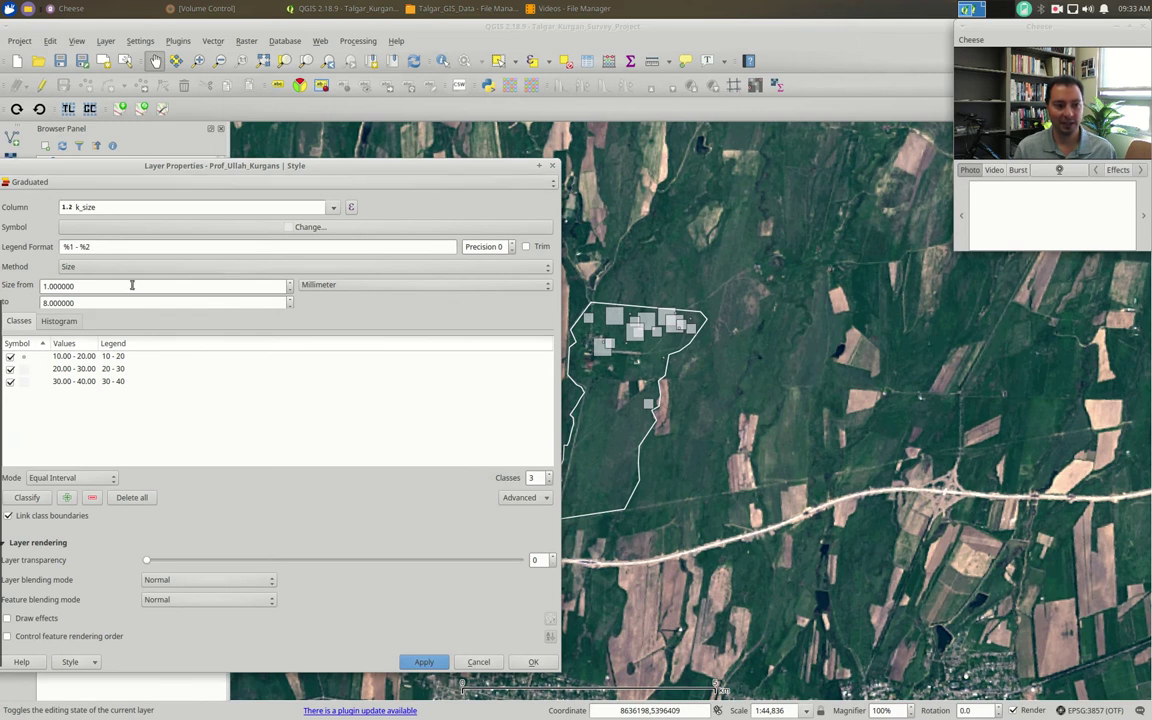
{"action": "left_click_drag", "start_coordinate": [350, 166], "coordinate": [383, 161]}
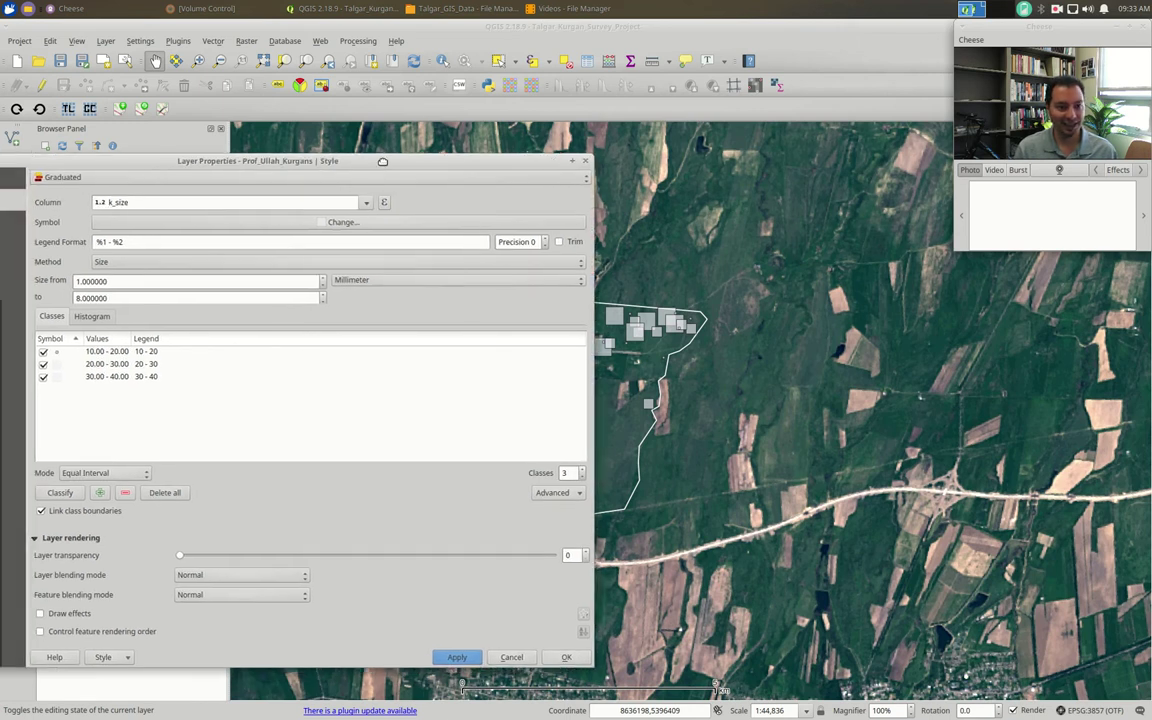
- Set the minimum symbol size to 3 mm, ranging to 8 mm, and apply
{"action": "left_click", "coordinate": [77, 283]}
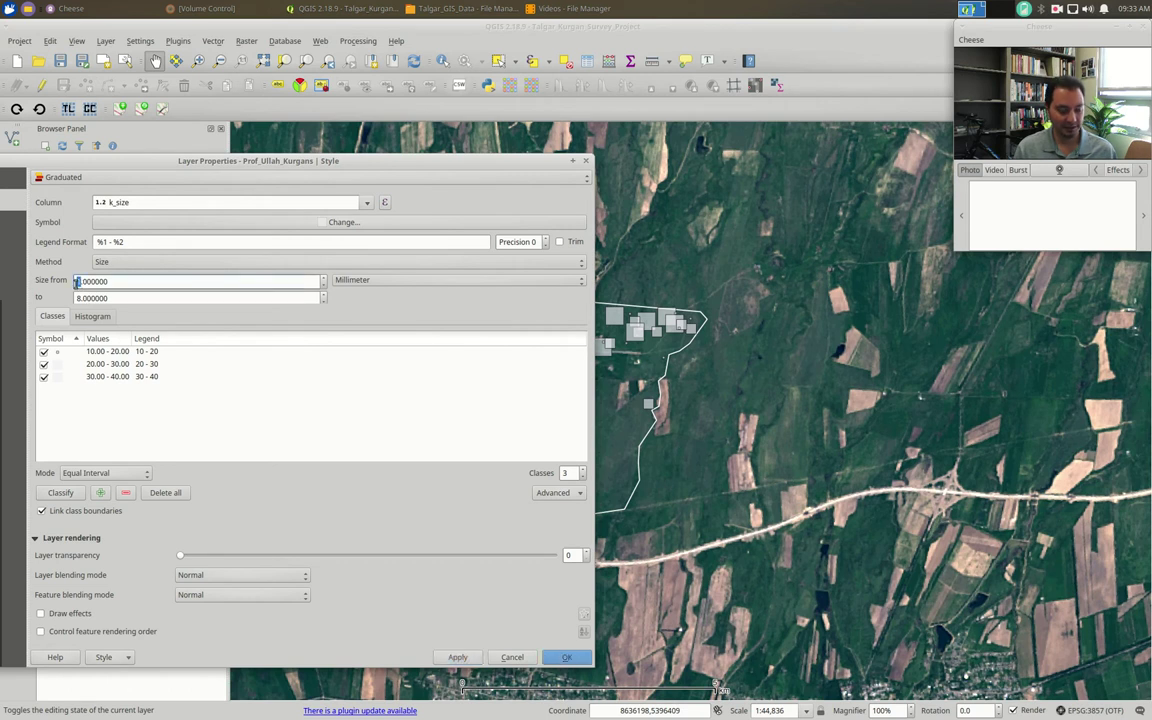
{"action": "type", "text": "3"}
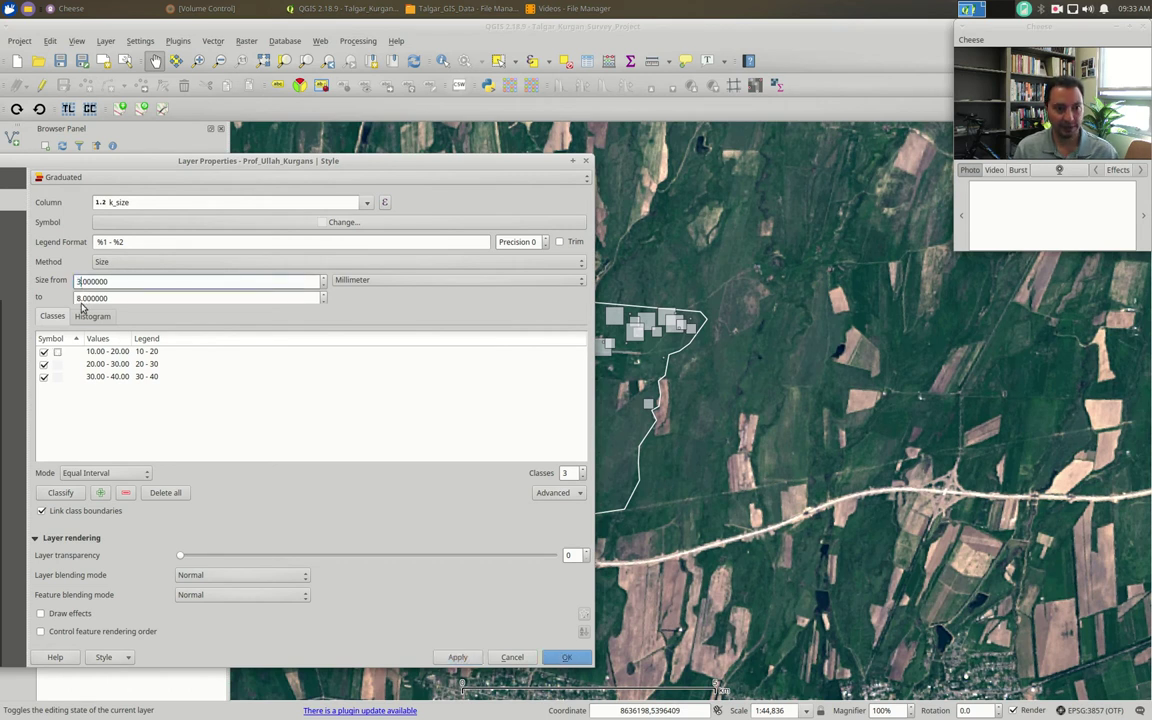
{"action": "left_click", "coordinate": [463, 657]}
{"action": "left_click_drag", "start_coordinate": [484, 158], "coordinate": [380, 175]}
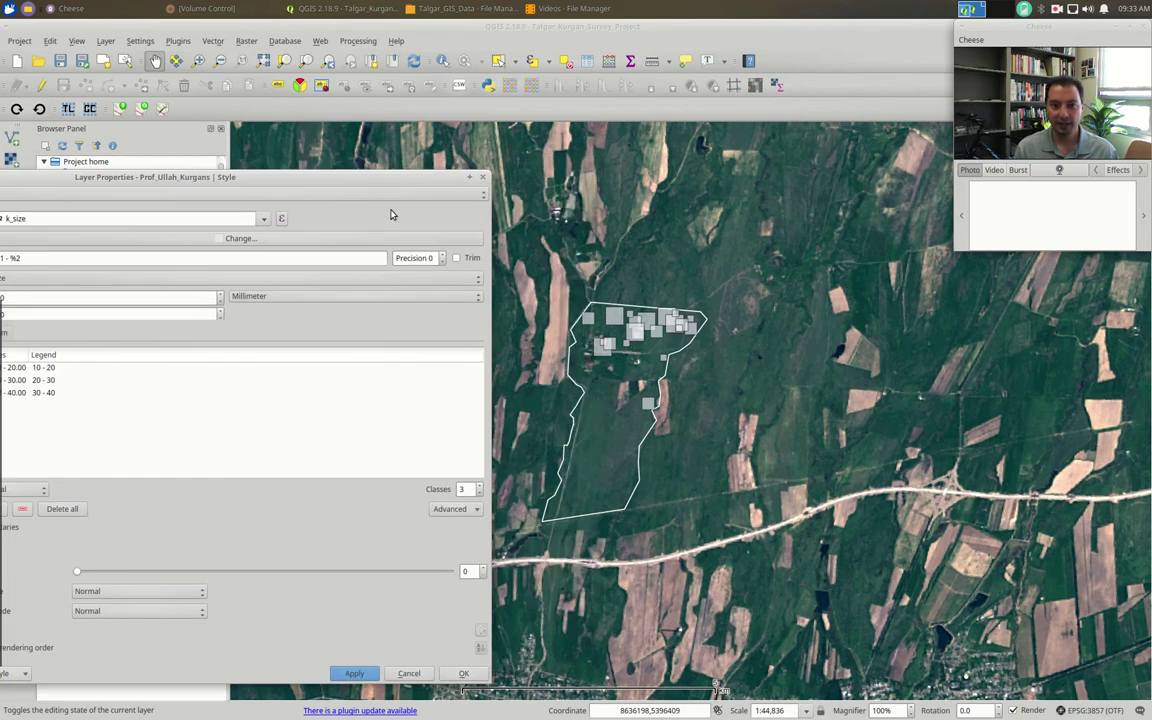
{"action": "left_click_drag", "start_coordinate": [368, 177], "coordinate": [458, 143]}
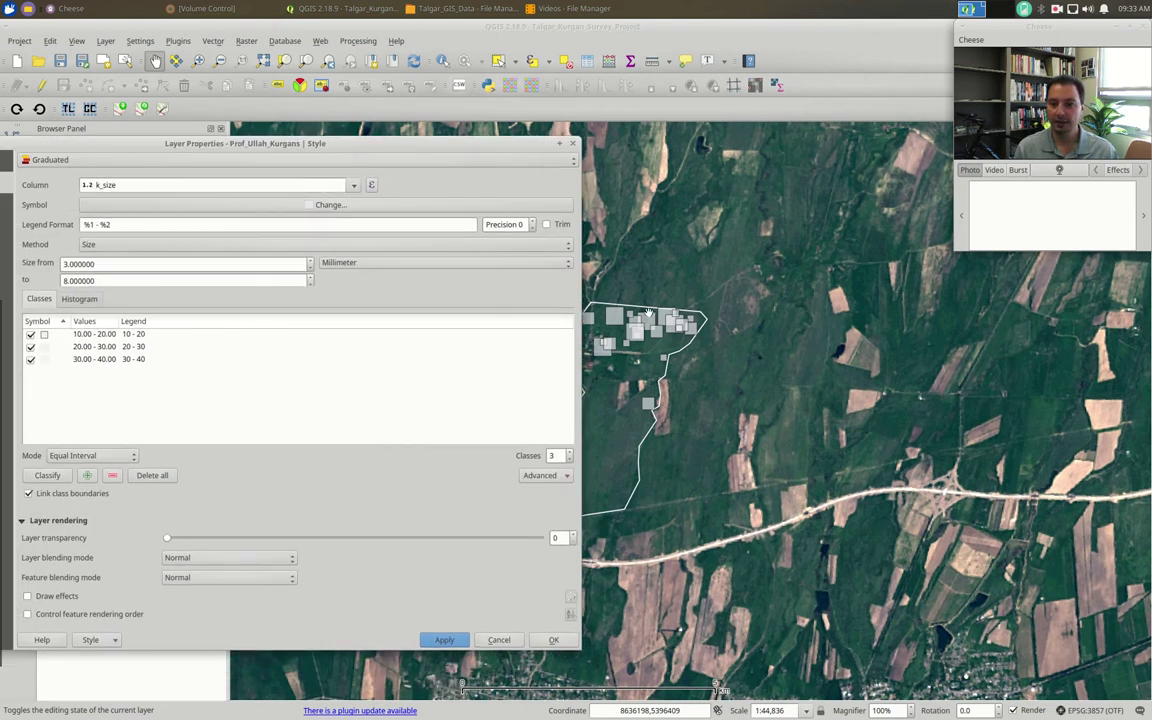
- Colour the kurgan squares with the light green standard swatch and close layer properties
{"action": "left_click", "coordinate": [330, 205]}
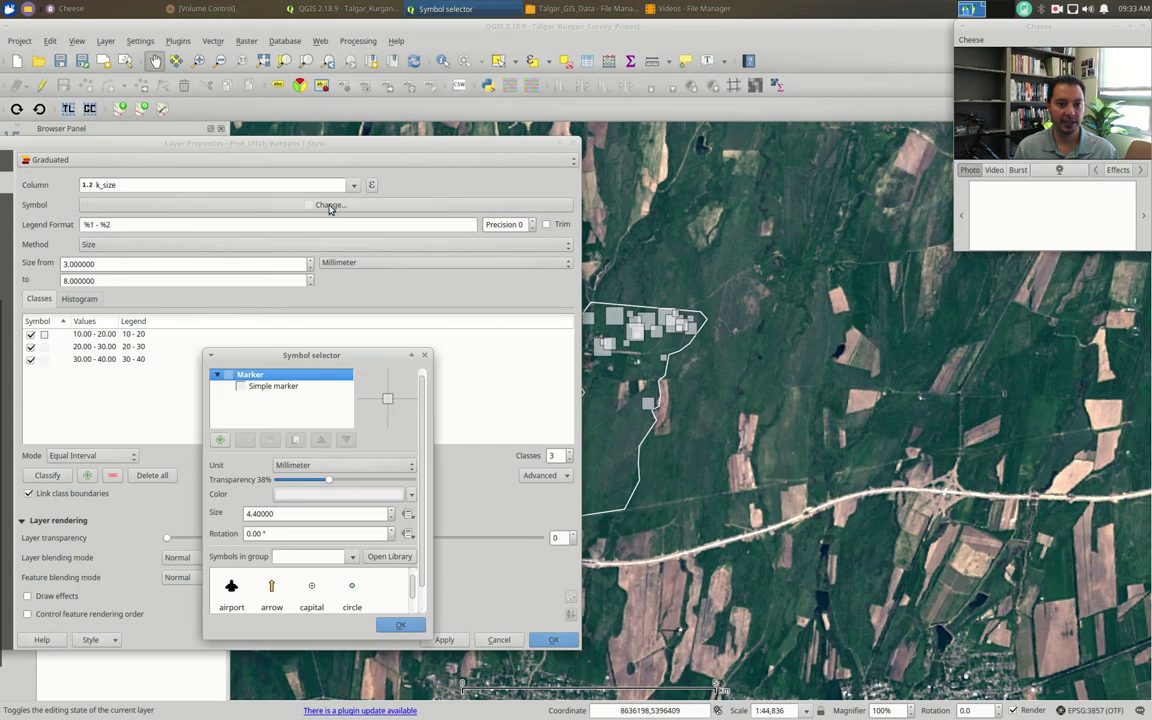
{"action": "left_click", "coordinate": [308, 494]}
{"action": "left_click", "coordinate": [424, 507]}
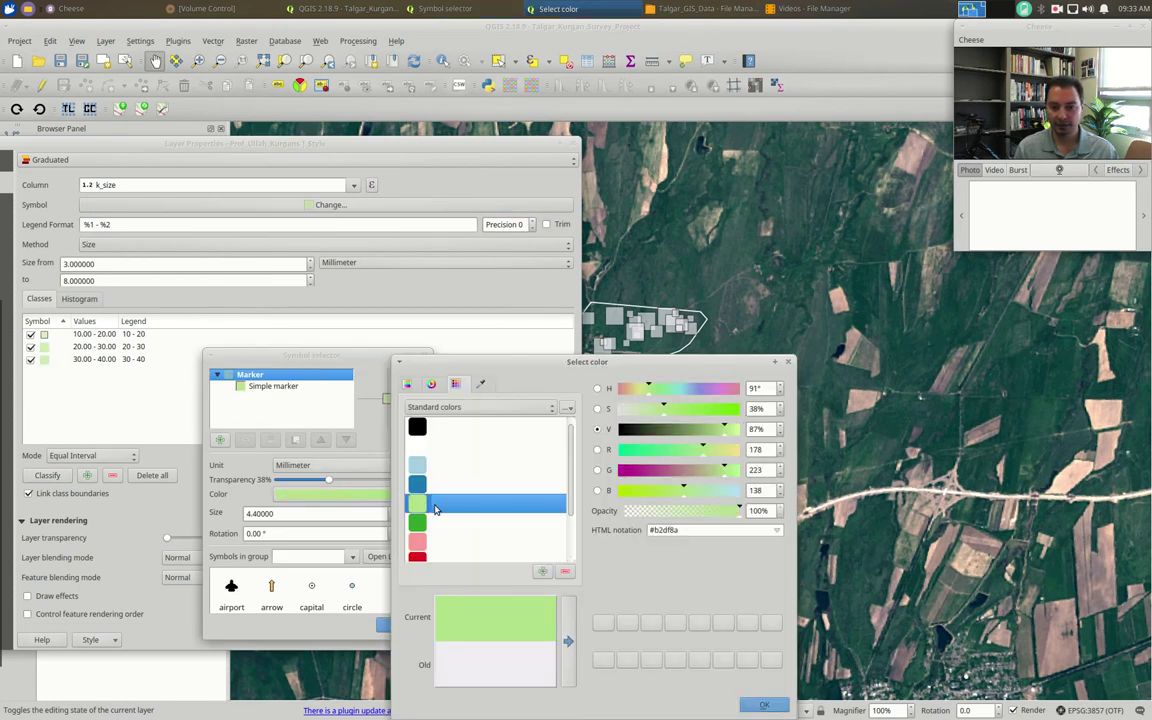
{"action": "left_click", "coordinate": [764, 705]}
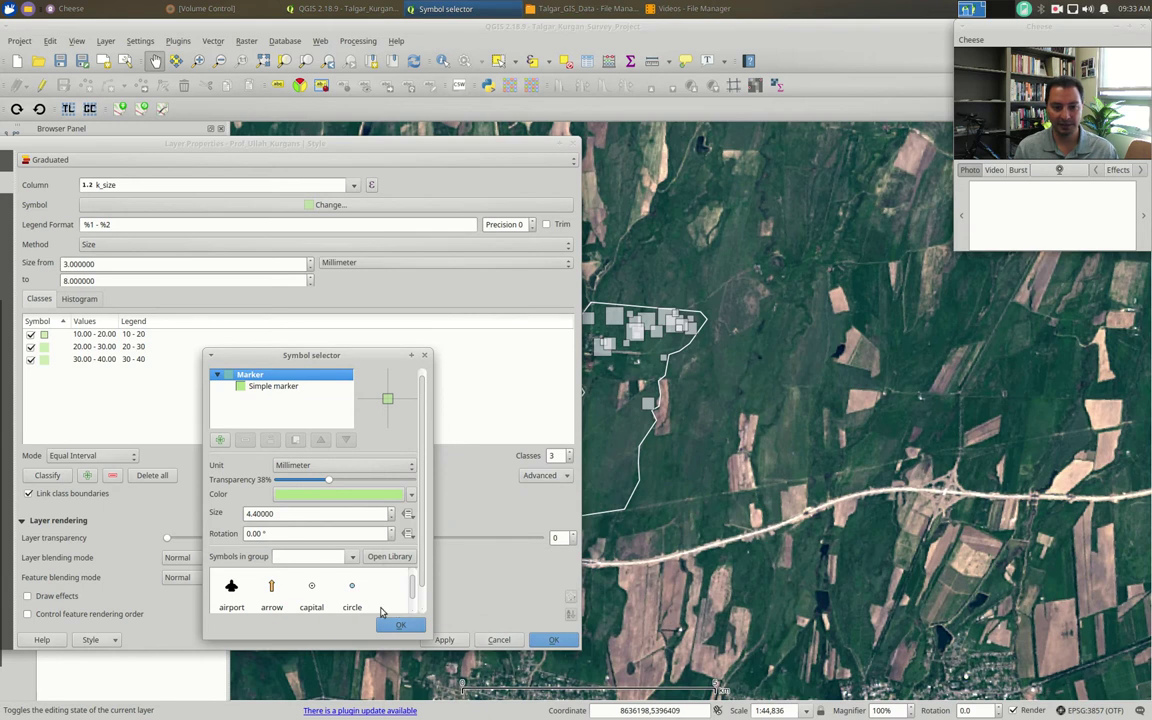
{"action": "left_click", "coordinate": [400, 626]}
{"action": "left_click", "coordinate": [553, 639]}
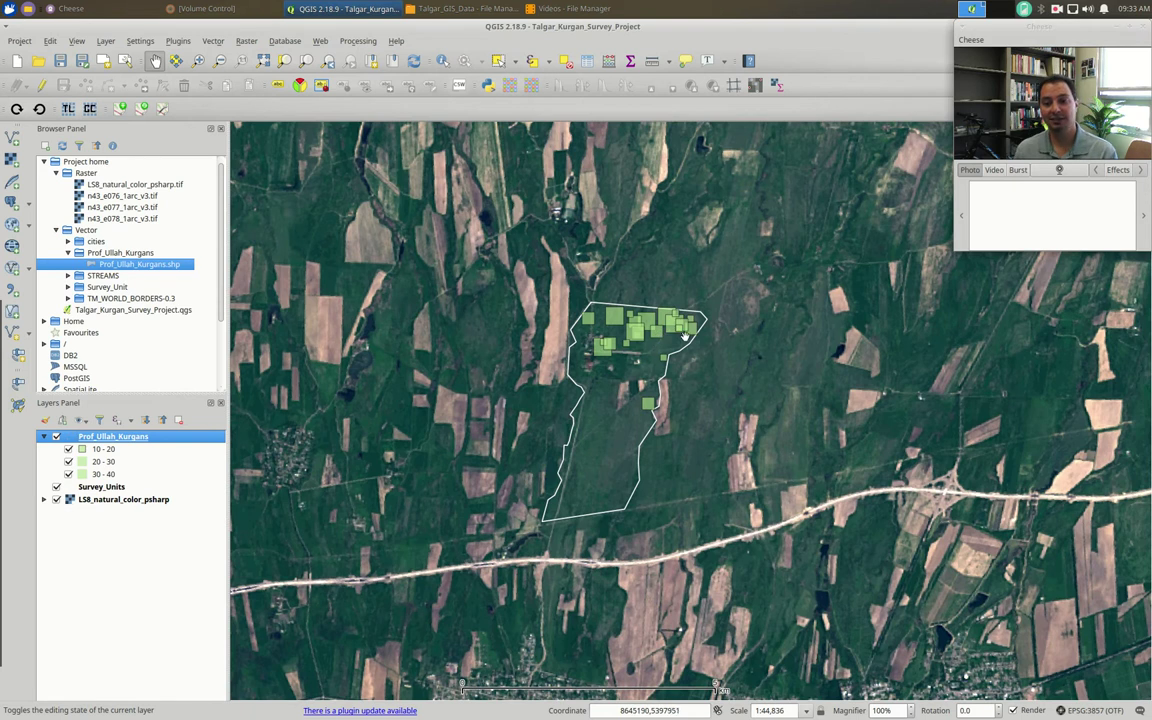
- Recolour the kurgan markers with the red standard swatch and close properties
{"action": "double_click", "coordinate": [131, 438]}
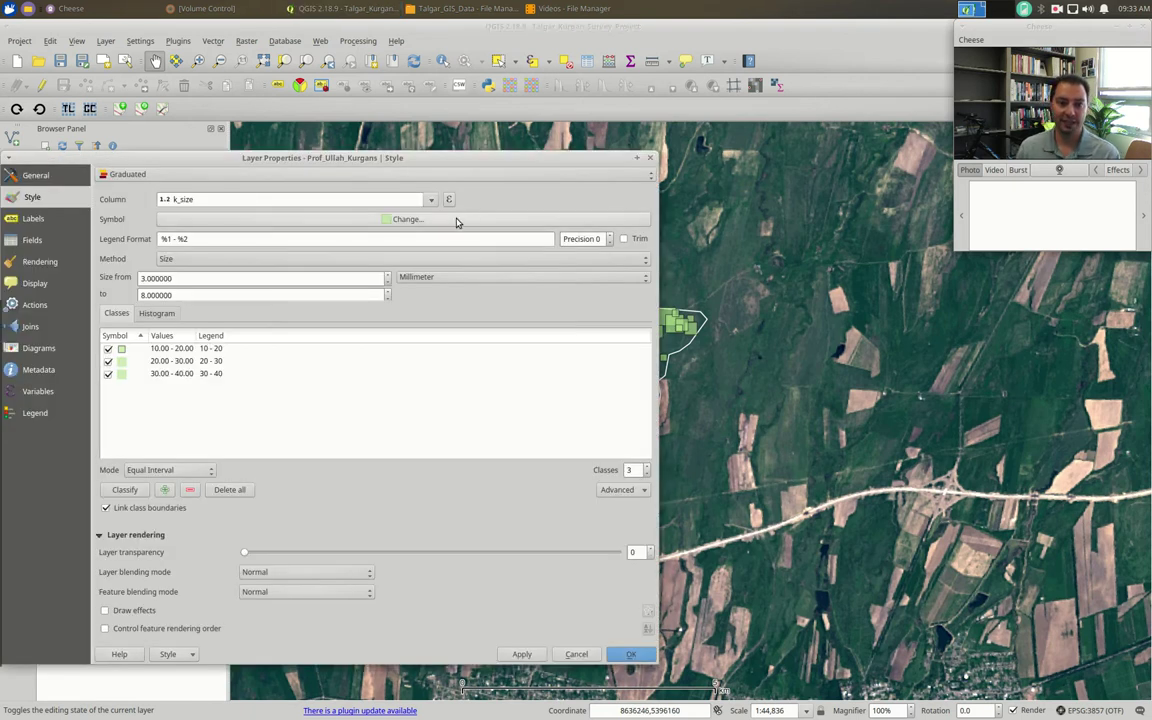
{"action": "left_click", "coordinate": [407, 218]}
{"action": "left_click", "coordinate": [306, 509]}
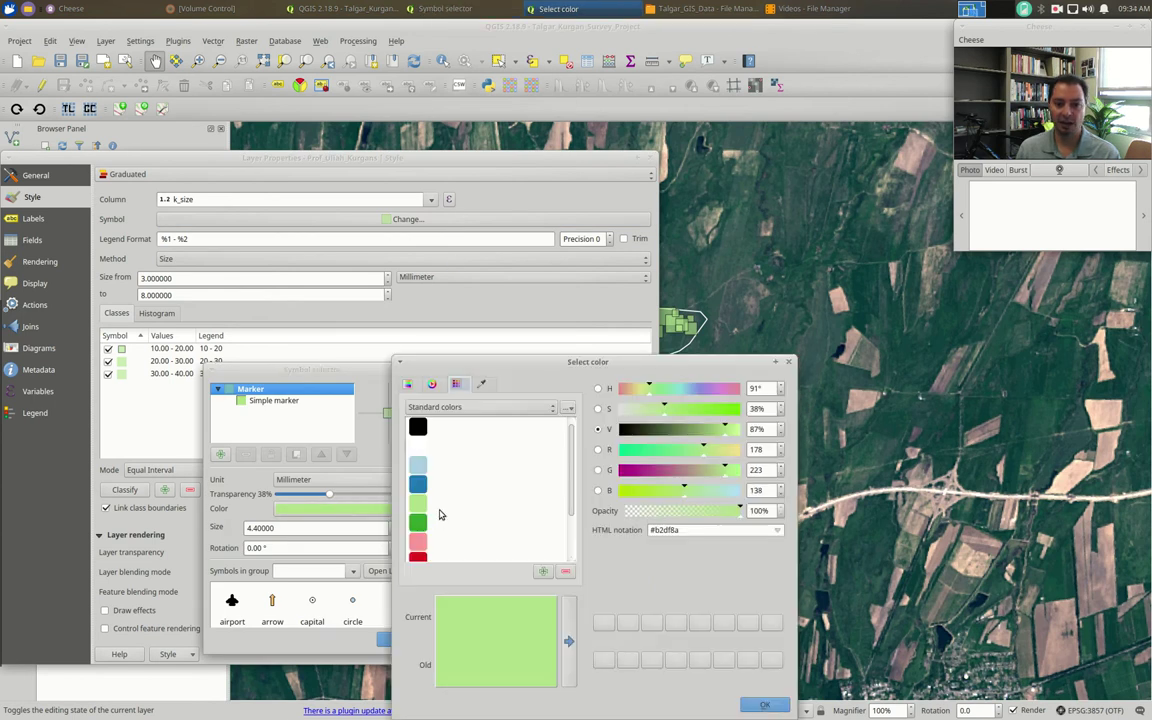
{"action": "scroll", "coordinate": [435, 521], "scroll_direction": "down", "scroll_amount": 2}
{"action": "left_click", "coordinate": [417, 505]}
{"action": "left_click", "coordinate": [764, 705]}
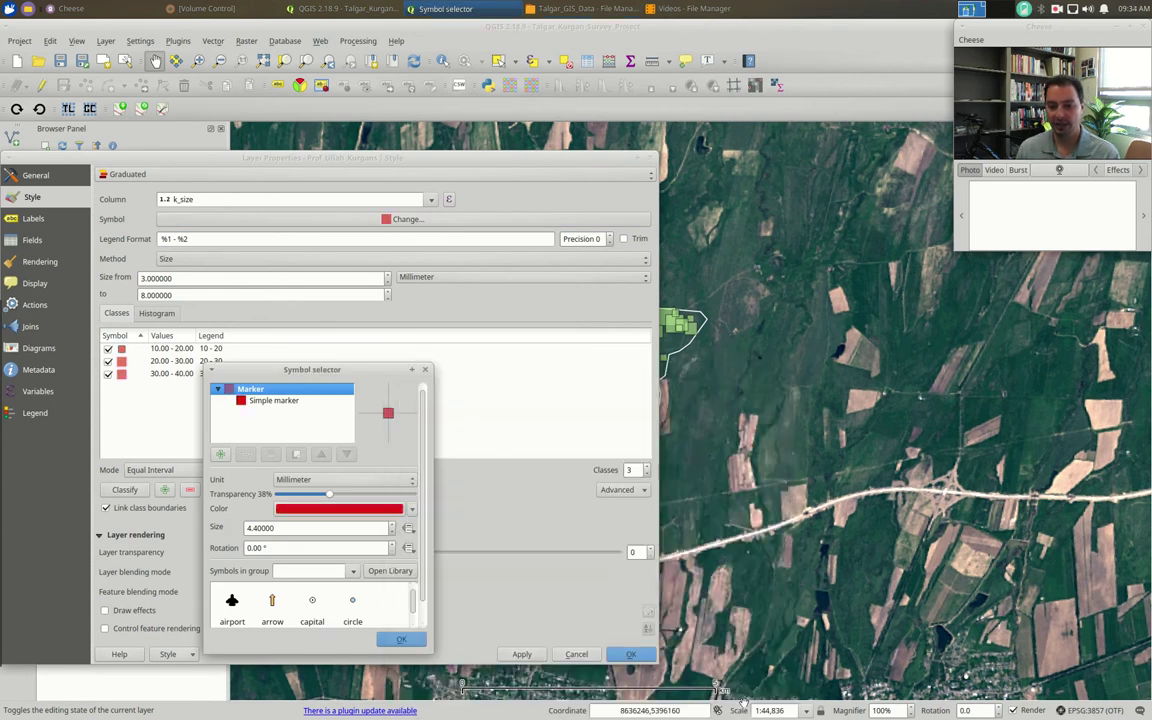
{"action": "key", "text": "Return"}
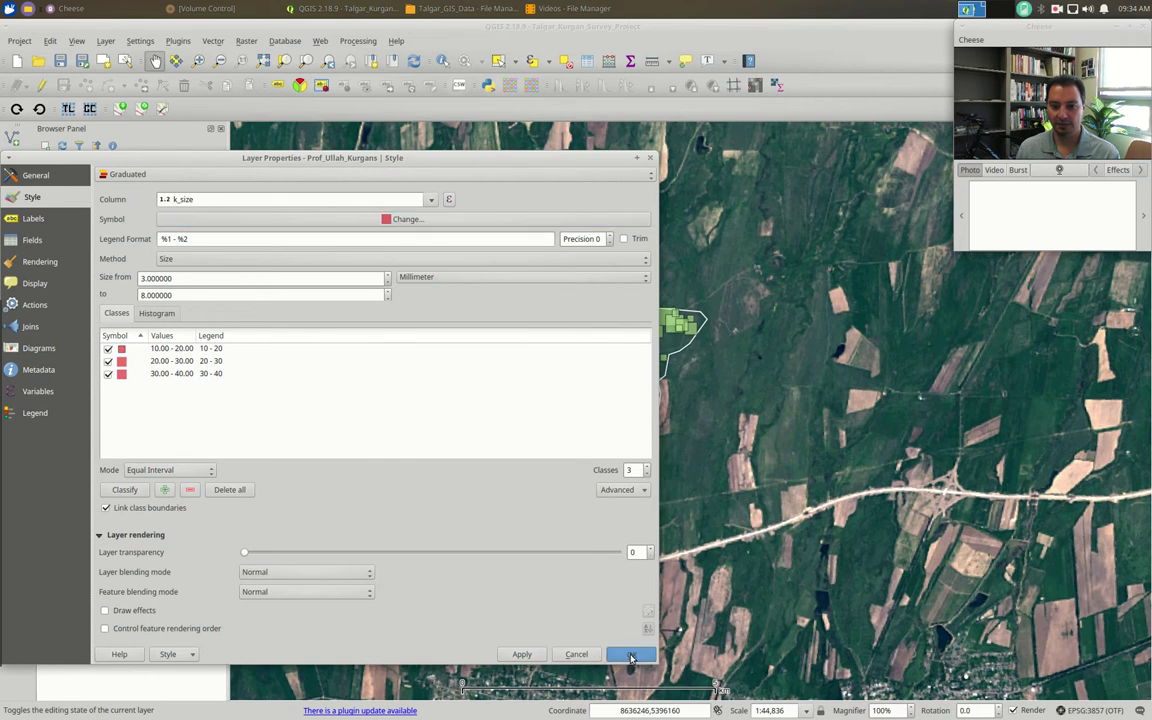
{"action": "key", "text": "Return"}
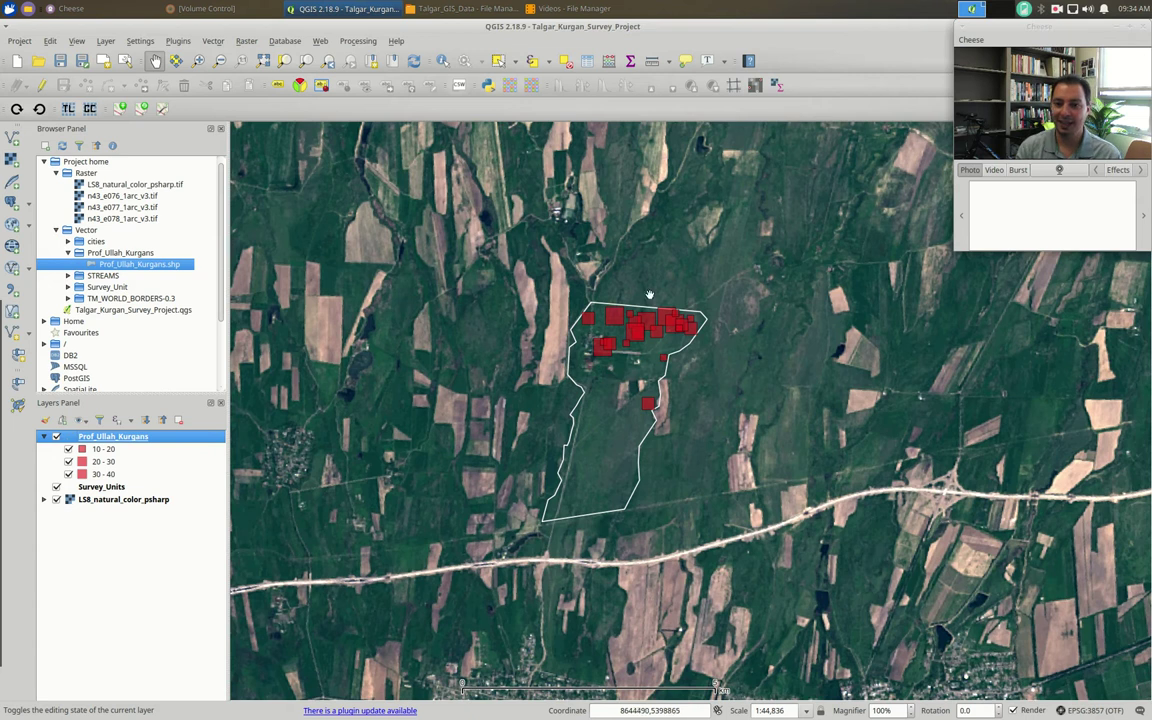
- Recolour the kurgan markers with the pink standard swatch (#fb9a99)
{"action": "double_click", "coordinate": [118, 438]}
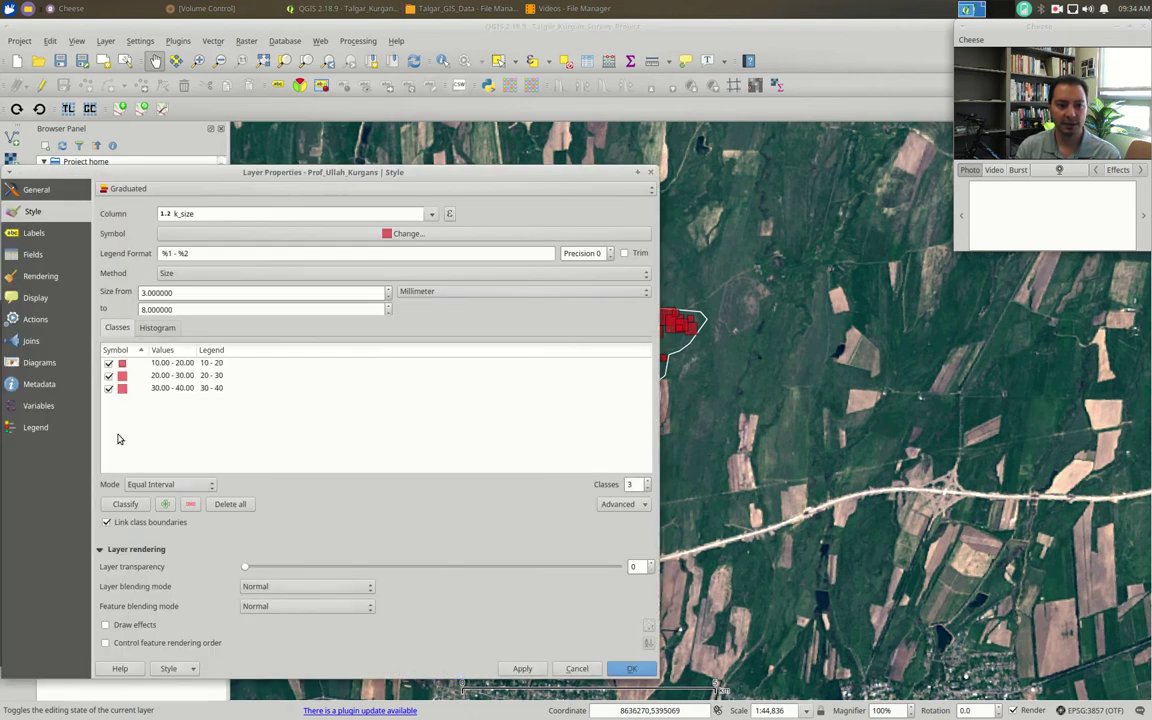
{"action": "left_click", "coordinate": [395, 236]}
{"action": "left_click", "coordinate": [347, 523]}
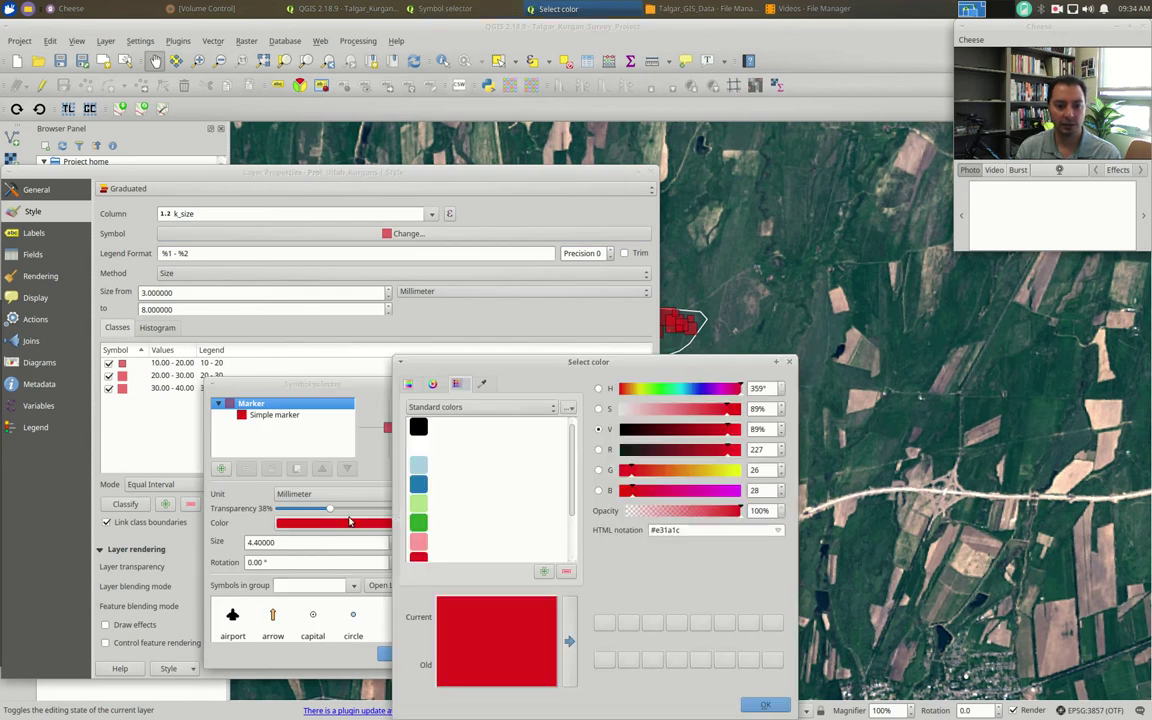
{"action": "left_click", "coordinate": [419, 541]}
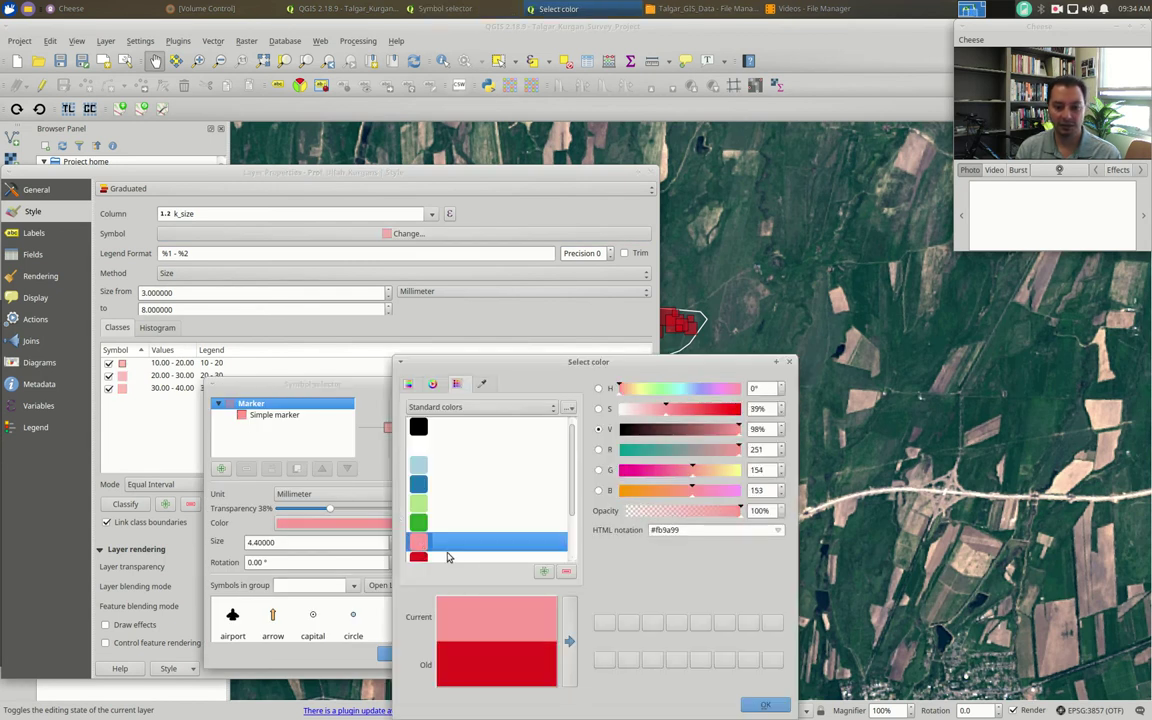
{"action": "left_click", "coordinate": [765, 705]}
{"action": "left_click", "coordinate": [420, 655]}
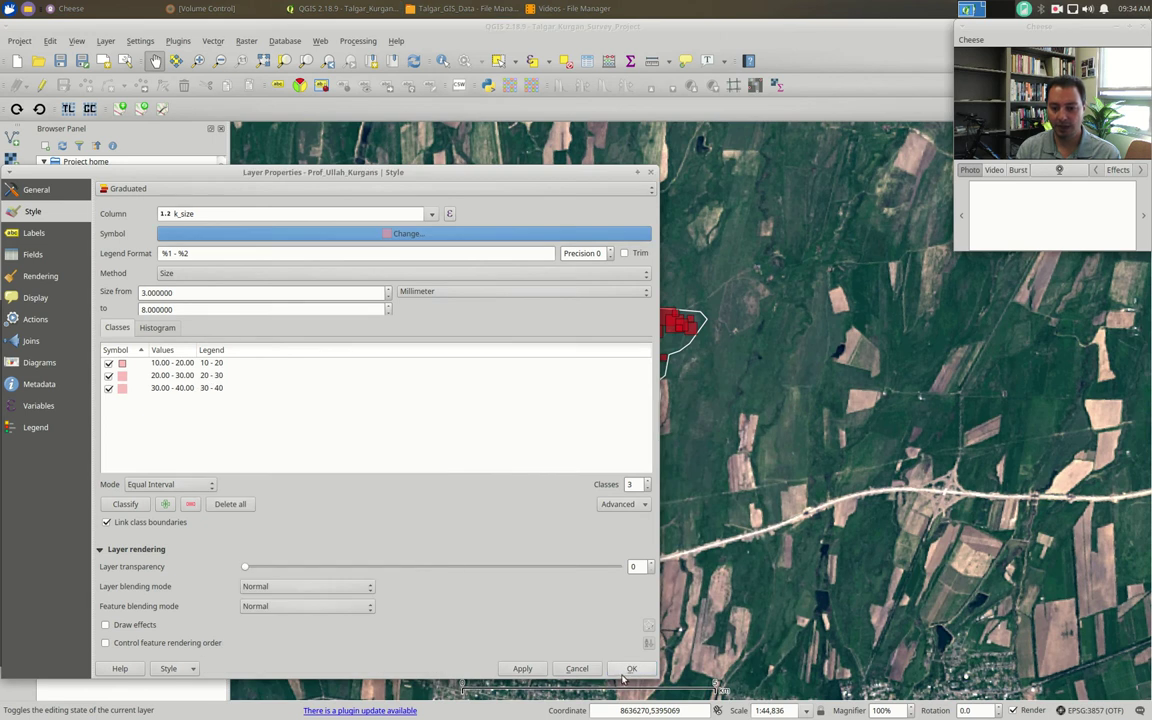
{"action": "left_click", "coordinate": [623, 670]}
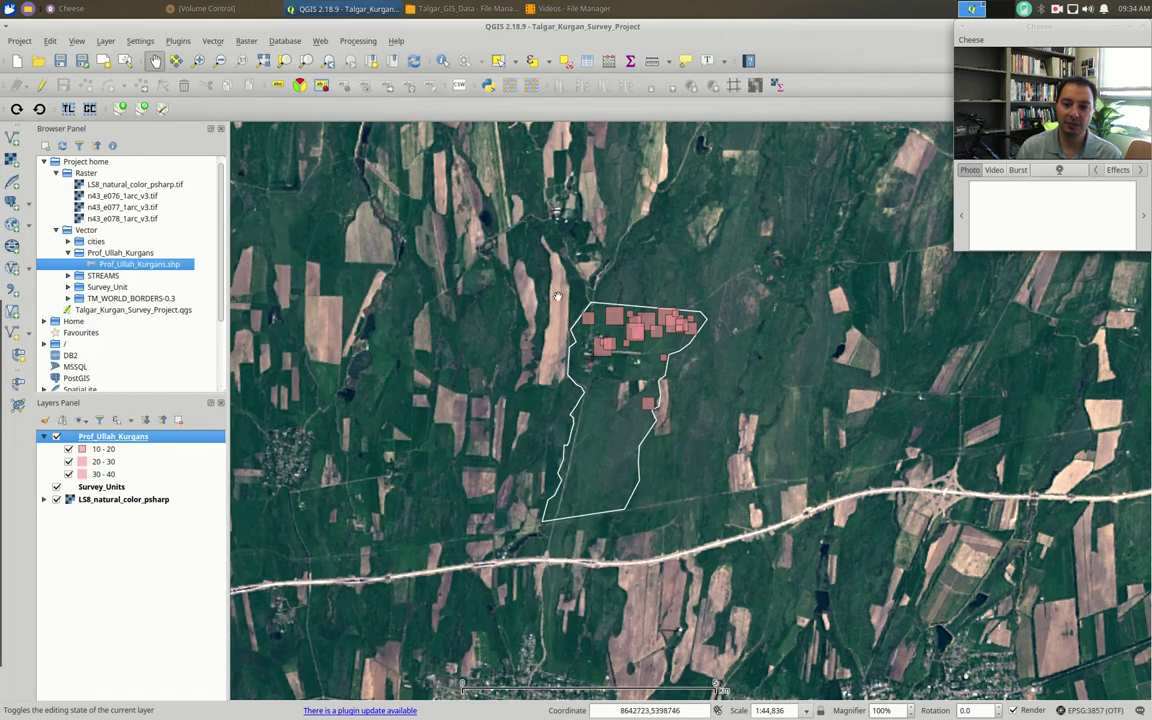
- Recolour the kurgan squares with the blue standard swatch and close layer properties
{"action": "double_click", "coordinate": [97, 441]}
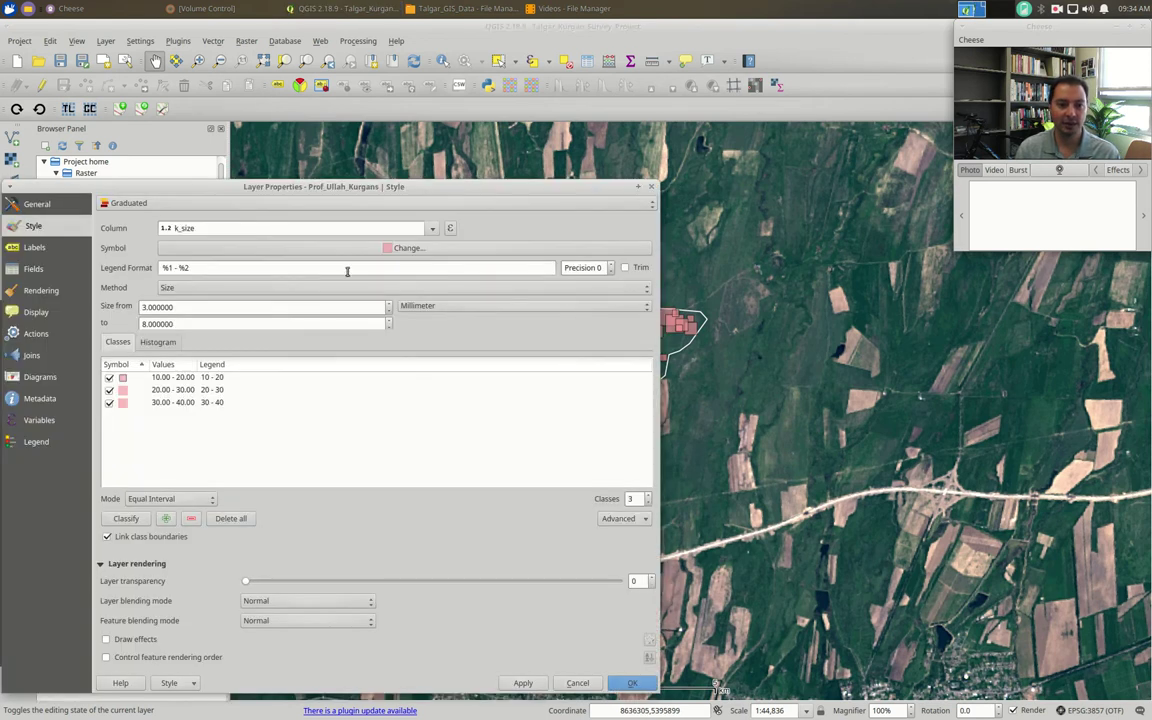
{"action": "left_click", "coordinate": [386, 249]}
{"action": "left_click", "coordinate": [344, 539]}
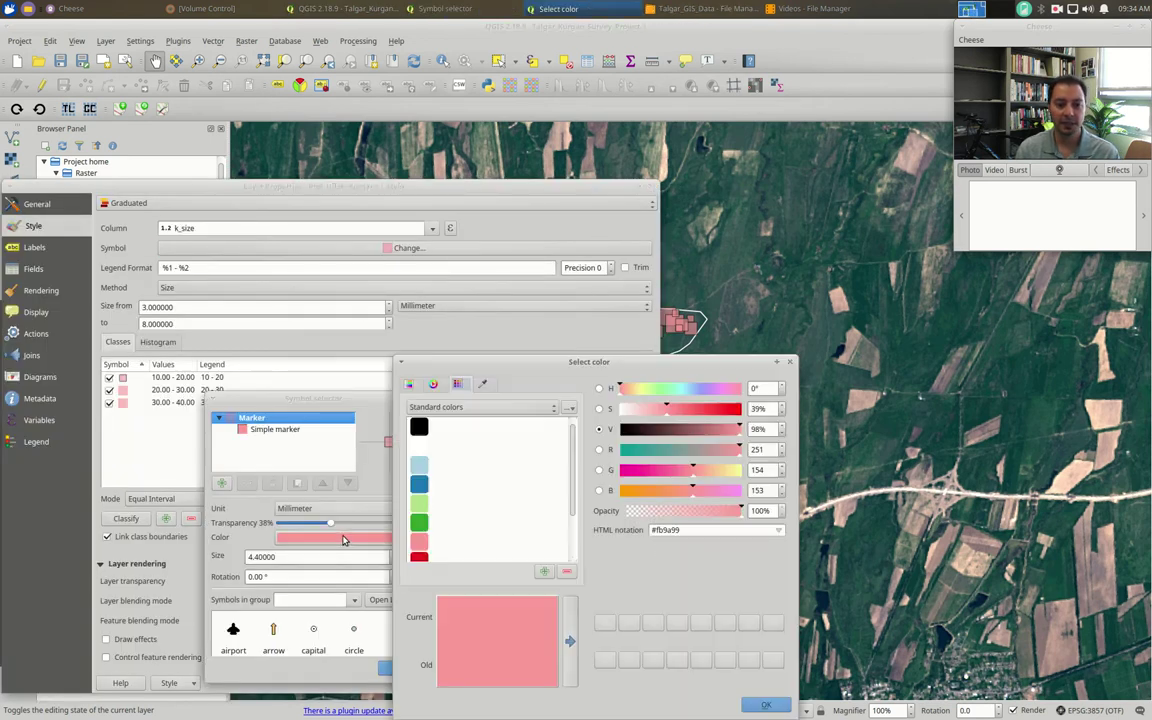
{"action": "left_click", "coordinate": [420, 485]}
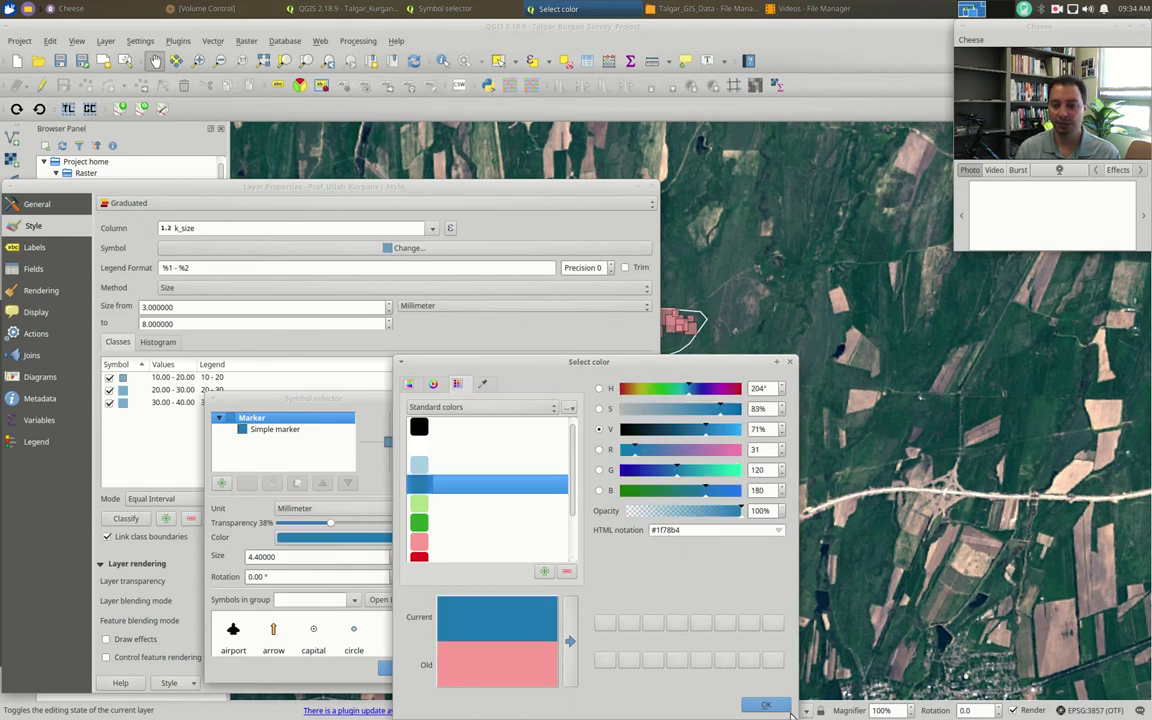
{"action": "left_click", "coordinate": [764, 704]}
{"action": "left_click", "coordinate": [402, 668]}
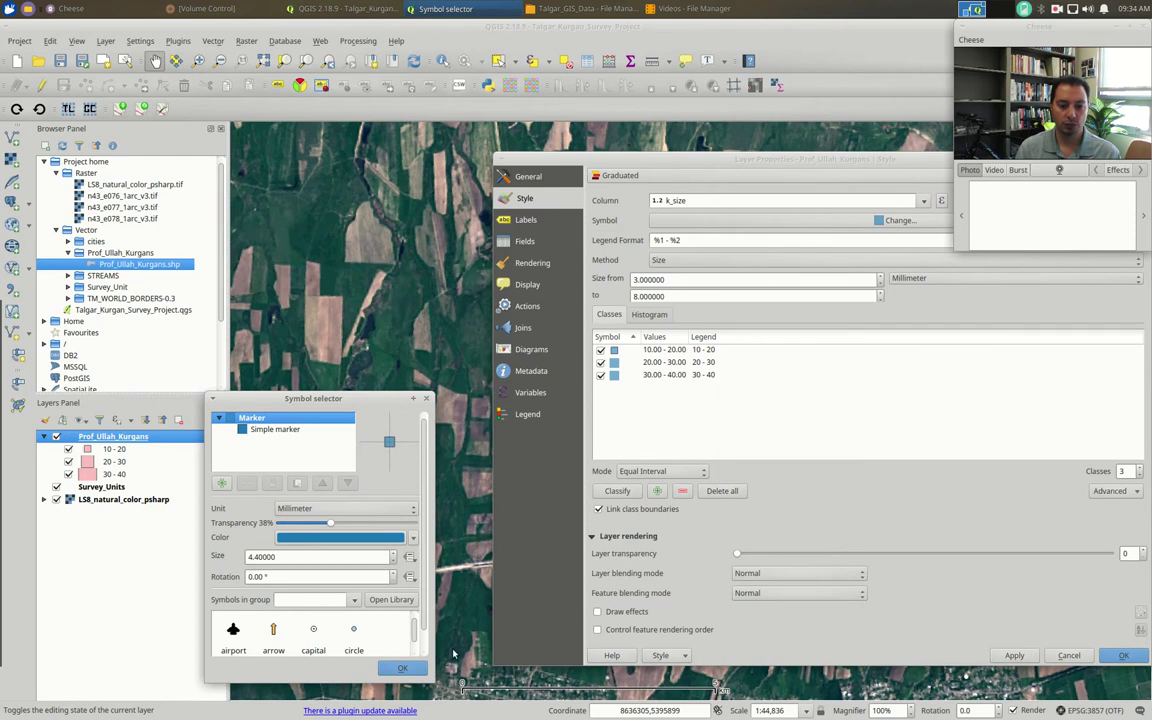
{"action": "left_click", "coordinate": [402, 668]}
{"action": "left_click", "coordinate": [1123, 655]}
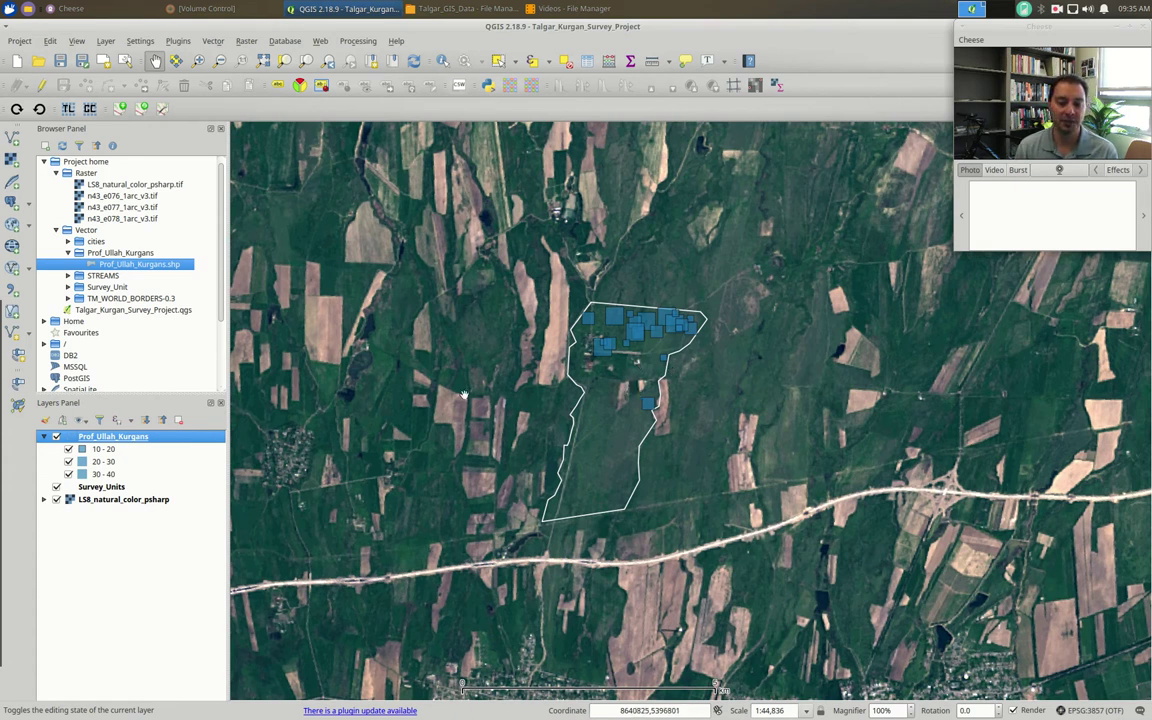
- Set the kurgan layer's labelling mode to 'Show labels for this layer'
{"action": "right_click", "coordinate": [113, 440]}
{"action": "key", "text": "Escape"}
{"action": "double_click", "coordinate": [113, 440]}
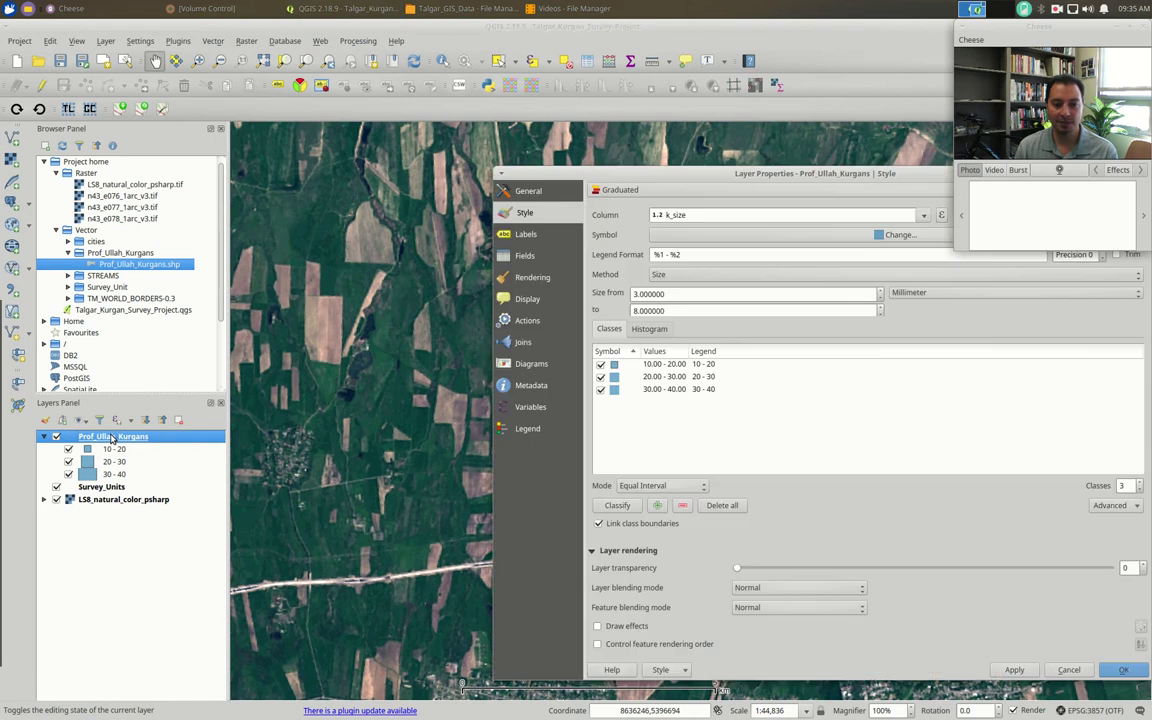
{"action": "left_click_drag", "start_coordinate": [775, 164], "coordinate": [466, 130]}
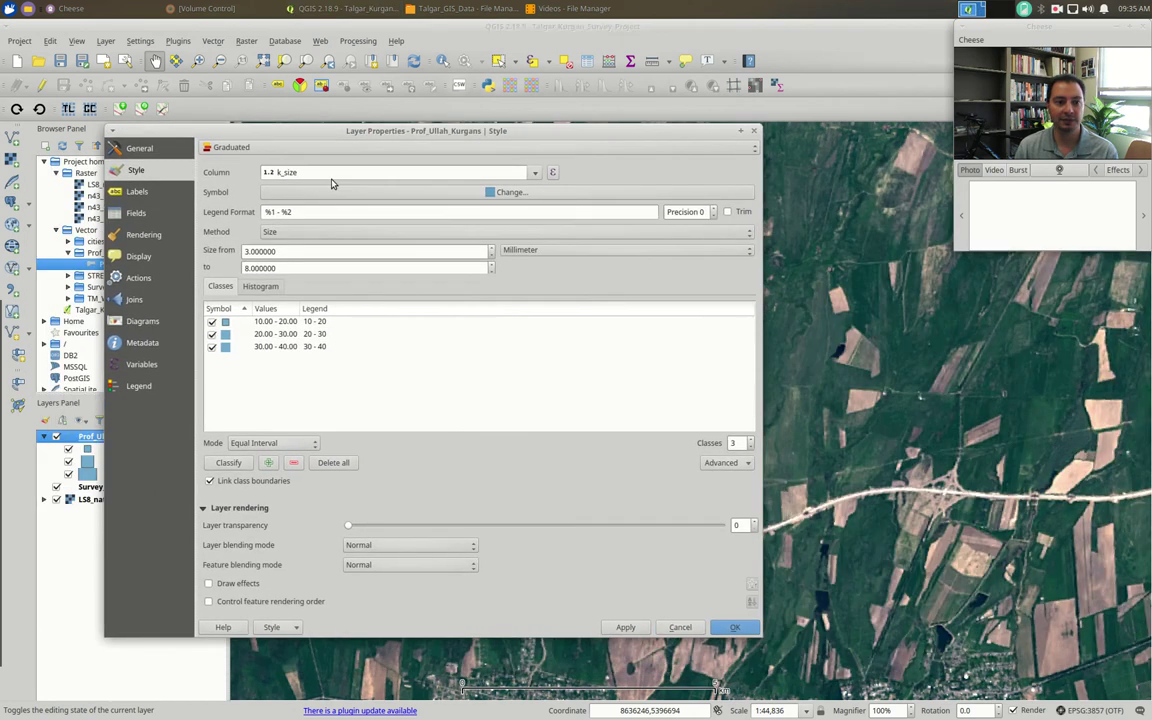
{"action": "left_click", "coordinate": [131, 193]}
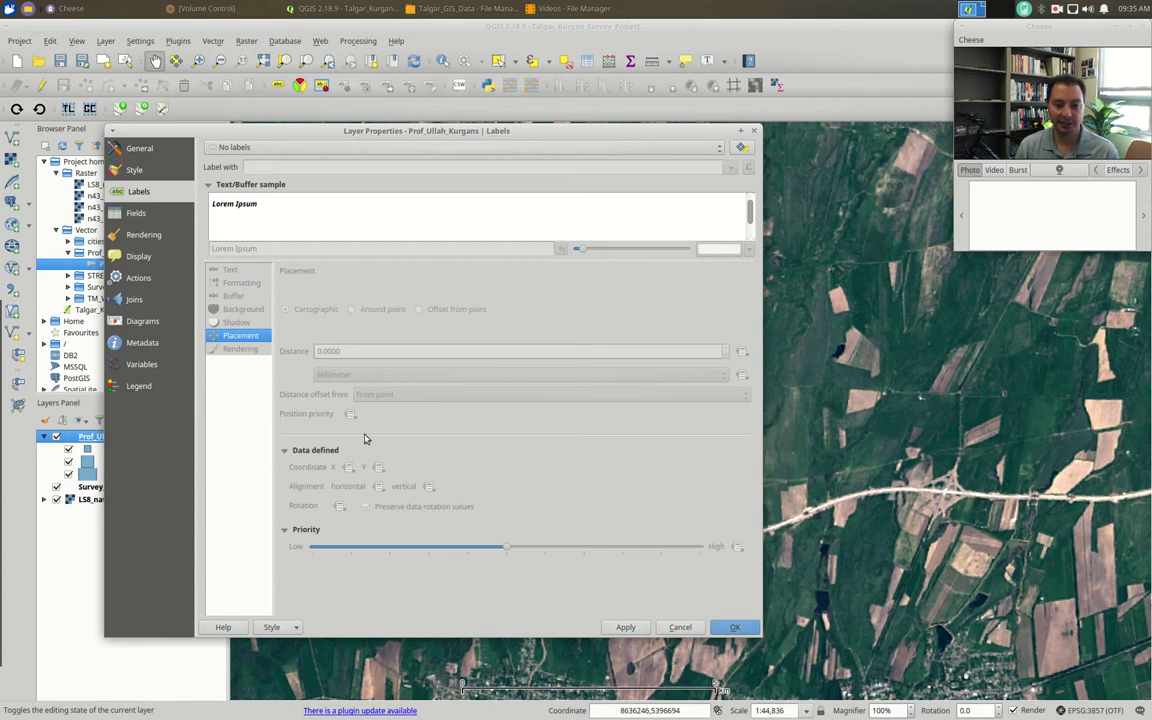
{"action": "left_click", "coordinate": [232, 149]}
{"action": "left_click", "coordinate": [238, 161]}
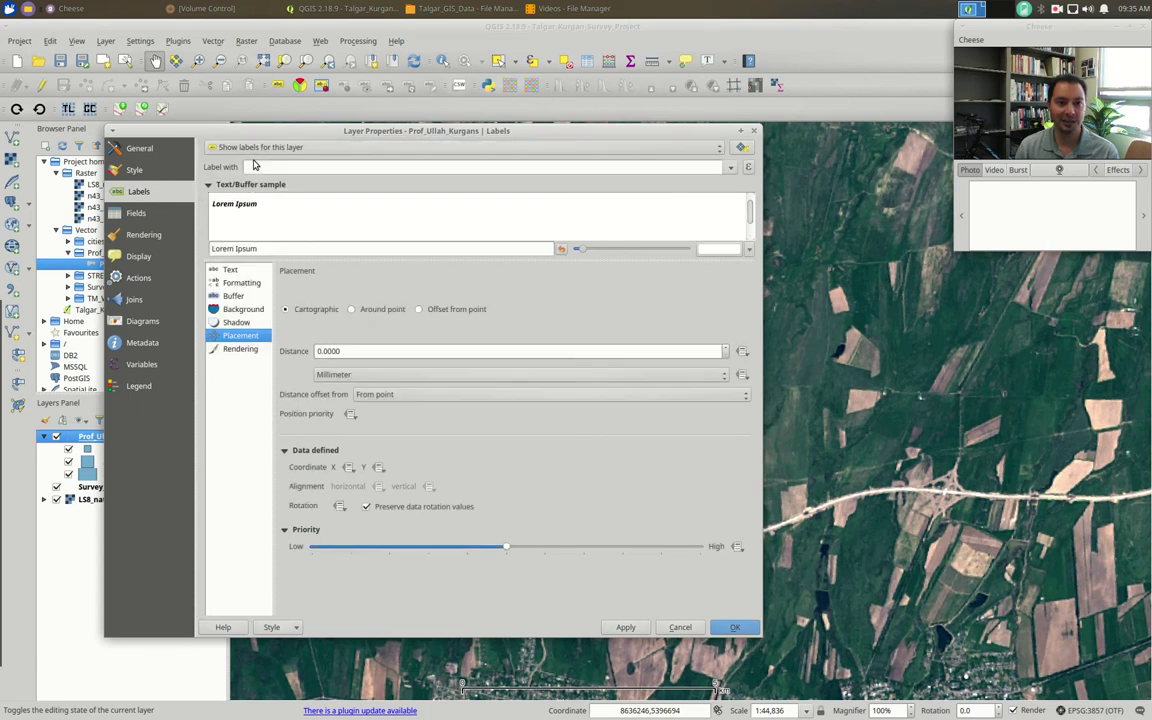
- Label the kurgans with the k_type field and apply it to the map
{"action": "left_click", "coordinate": [710, 168]}
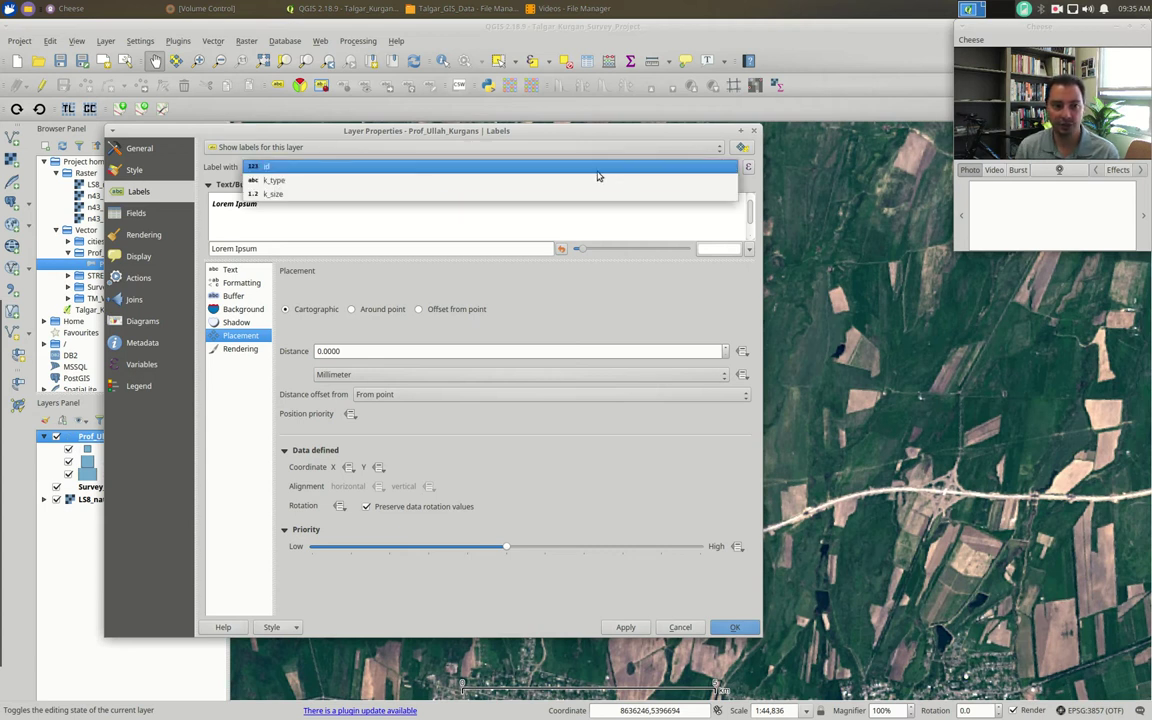
{"action": "left_click", "coordinate": [389, 181]}
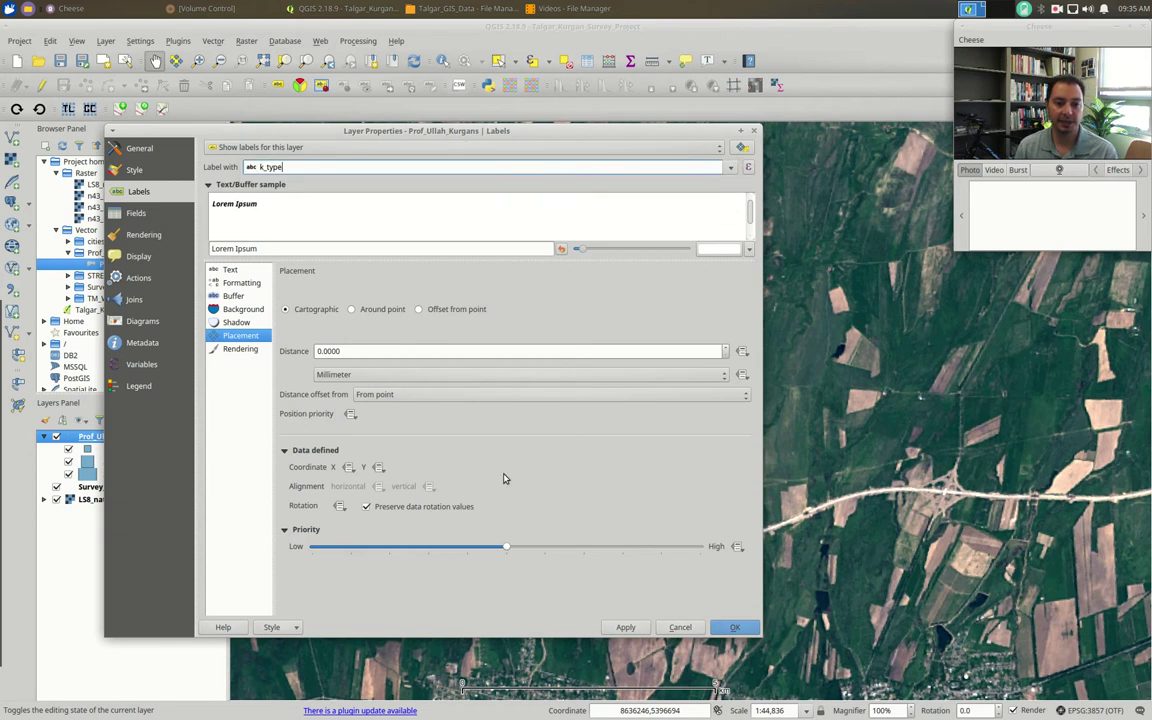
{"action": "left_click", "coordinate": [625, 627]}
{"action": "left_click_drag", "start_coordinate": [604, 134], "coordinate": [375, 481]}
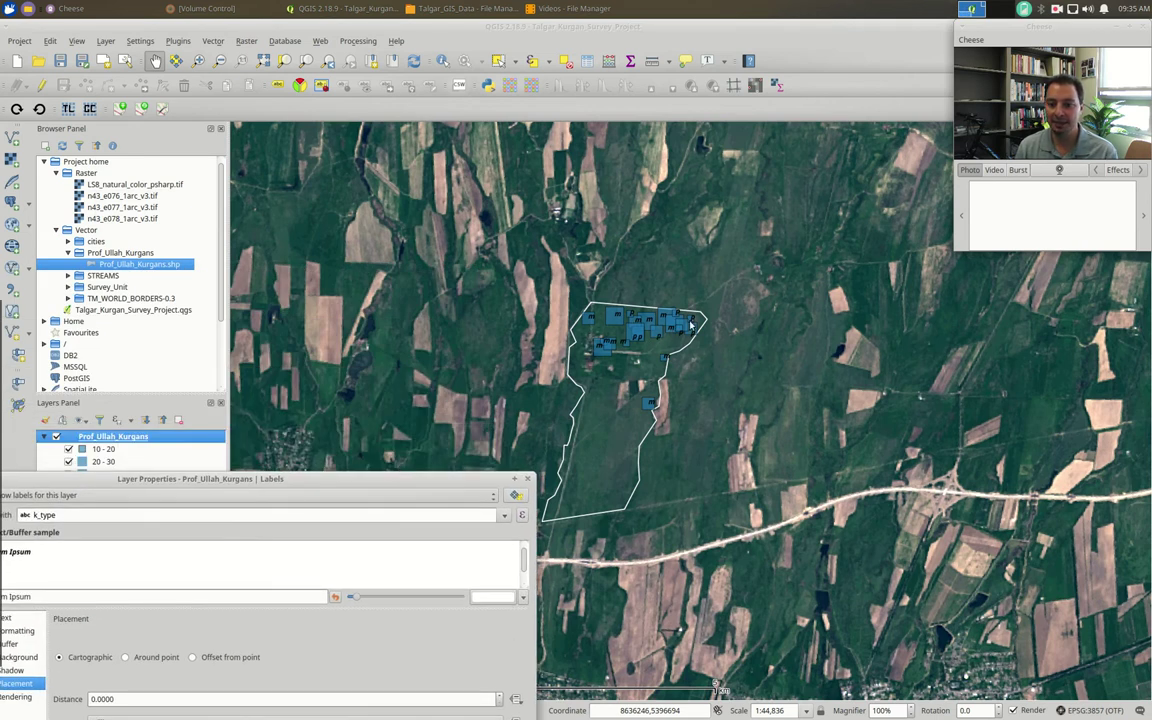
{"action": "left_click_drag", "start_coordinate": [410, 478], "coordinate": [898, 464]}
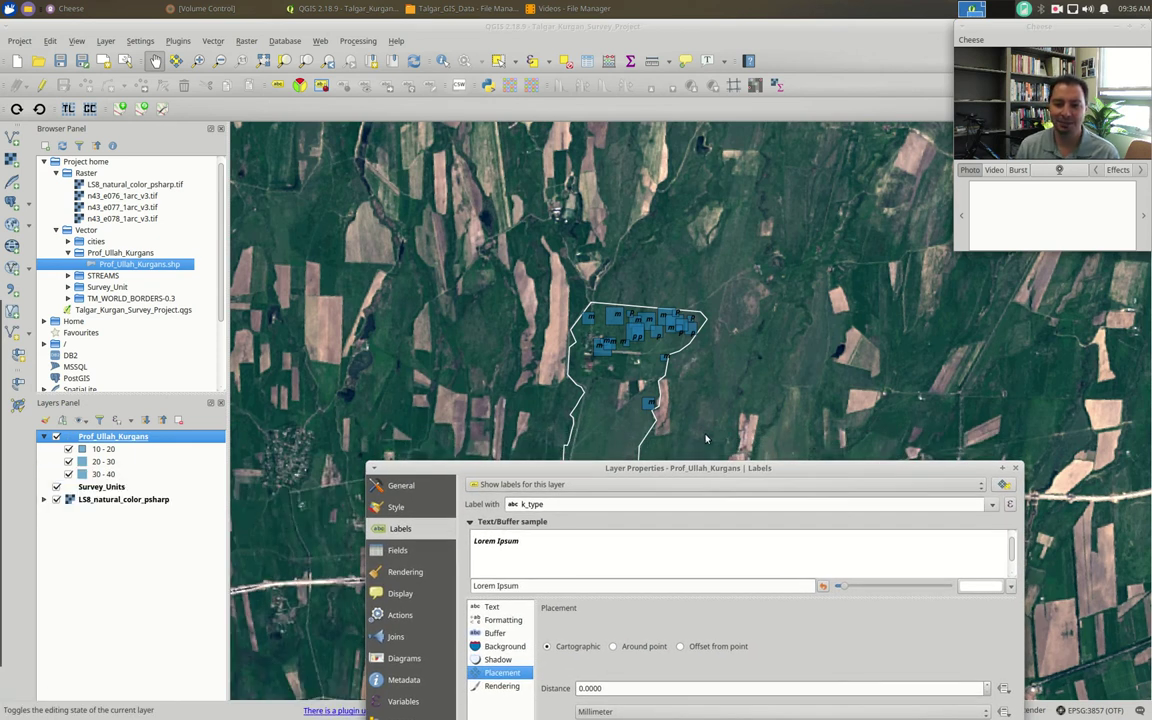
{"action": "left_click_drag", "start_coordinate": [735, 468], "coordinate": [369, 111]}
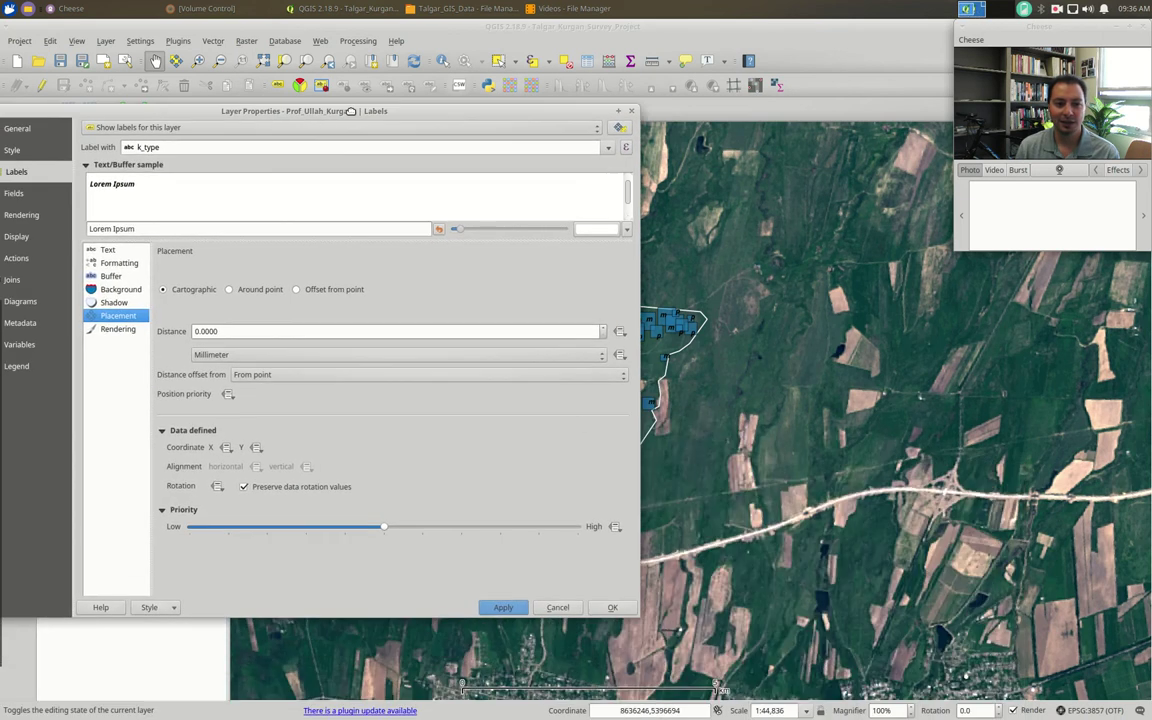
- Set the k_type label text colour to white and apply
{"action": "left_click", "coordinate": [108, 250]}
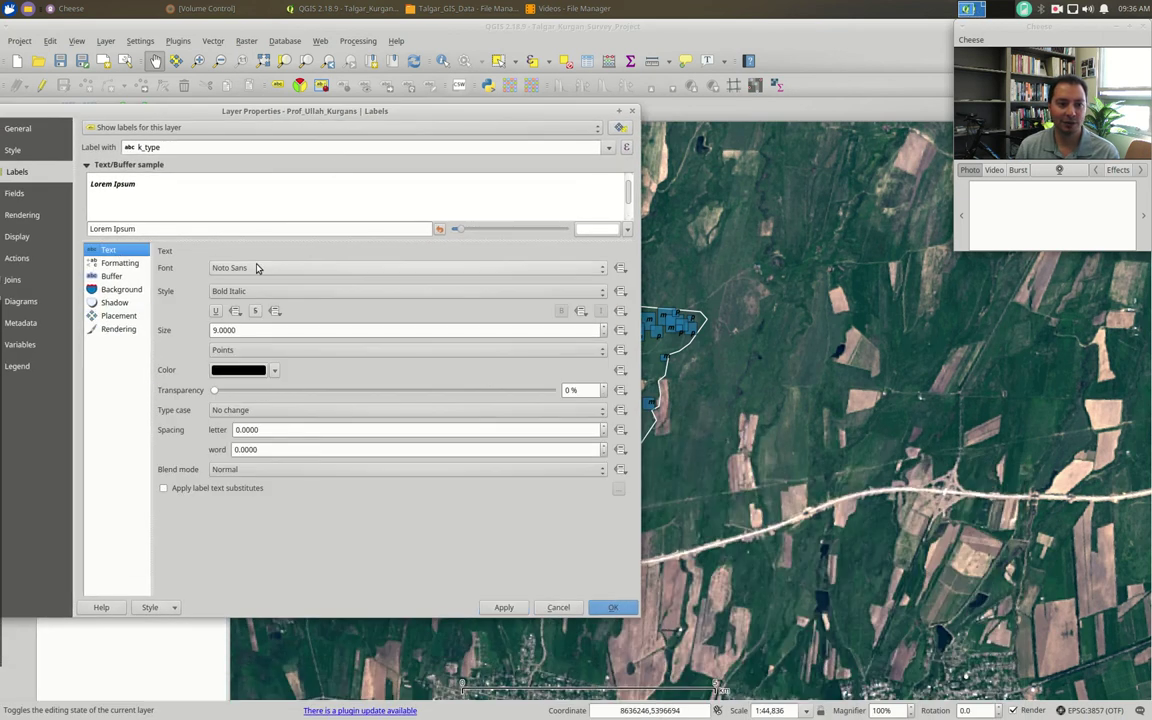
{"action": "left_click", "coordinate": [258, 373]}
{"action": "left_click", "coordinate": [403, 300]}
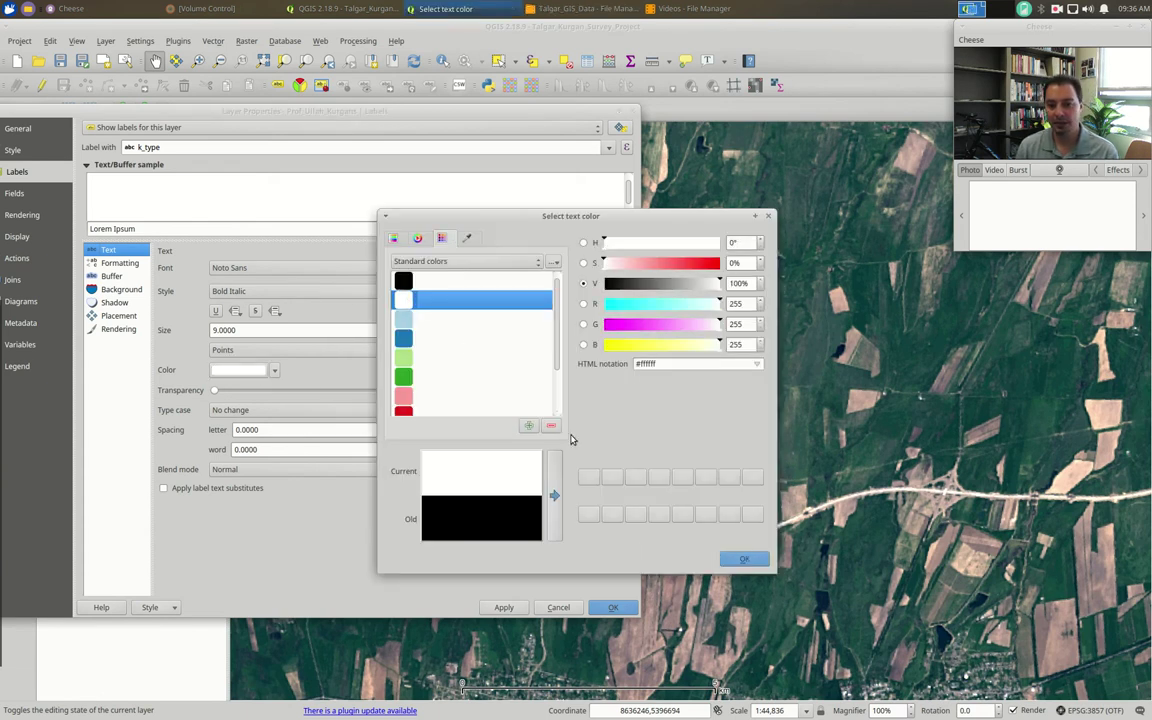
{"action": "left_click", "coordinate": [744, 559]}
{"action": "left_click", "coordinate": [503, 607]}
{"action": "left_click_drag", "start_coordinate": [530, 121], "coordinate": [493, 121]}
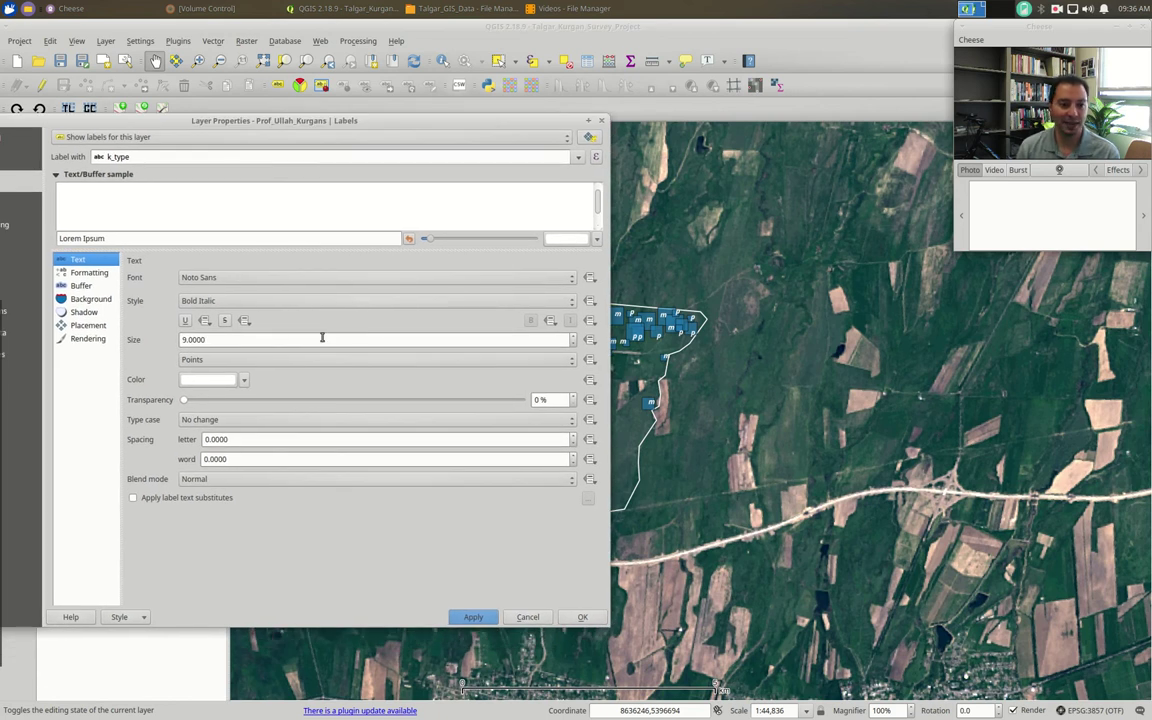
- Change the k_type label text colour to black (#000000)
{"action": "left_click", "coordinate": [210, 379]}
{"action": "left_click", "coordinate": [405, 295]}
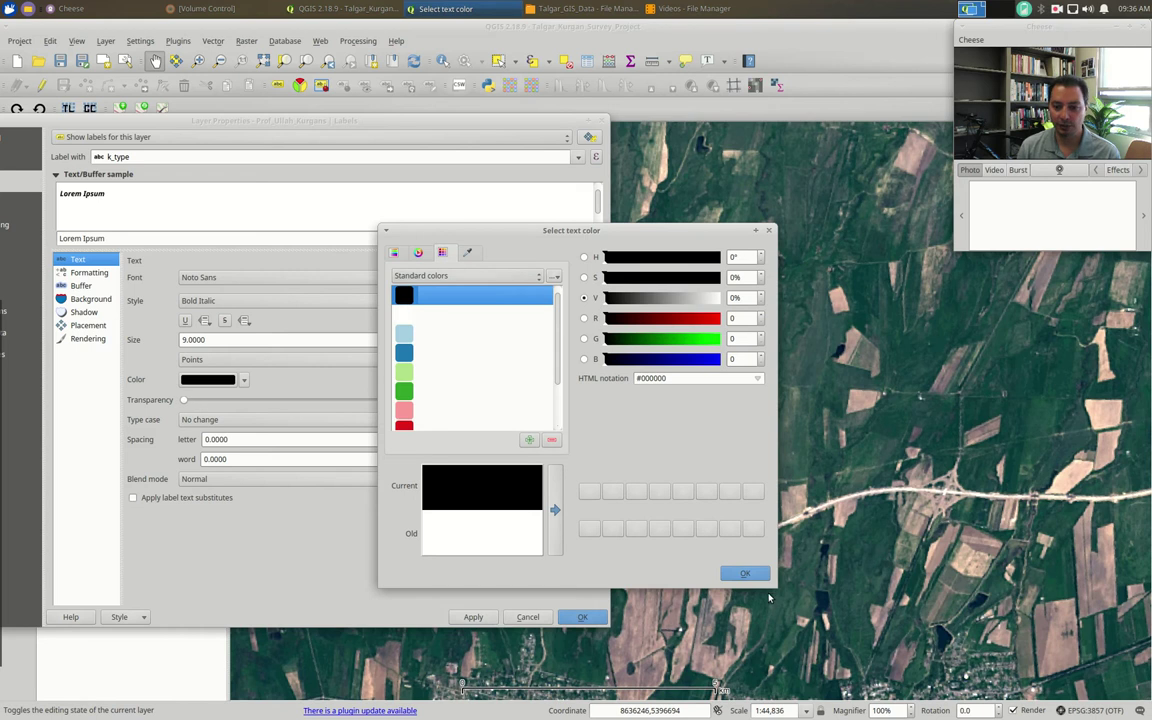
{"action": "left_click", "coordinate": [745, 574]}
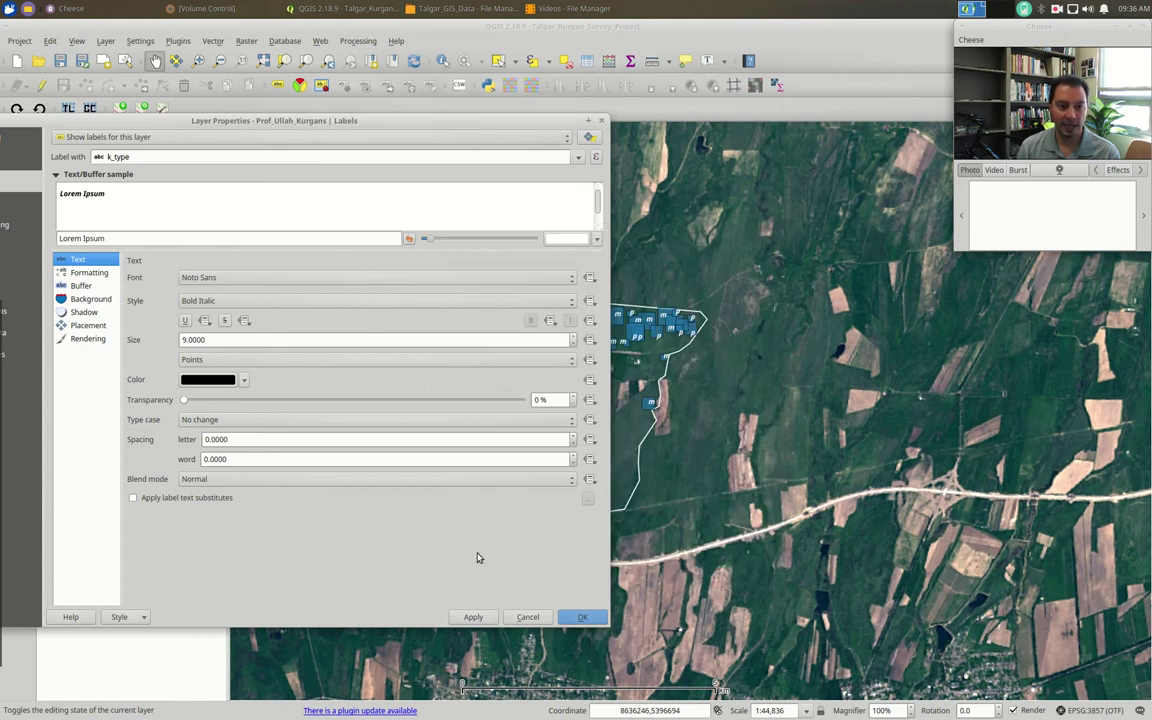
- Enable a 1 mm white text buffer around the k_type labels and apply
{"action": "left_click", "coordinate": [82, 288]}
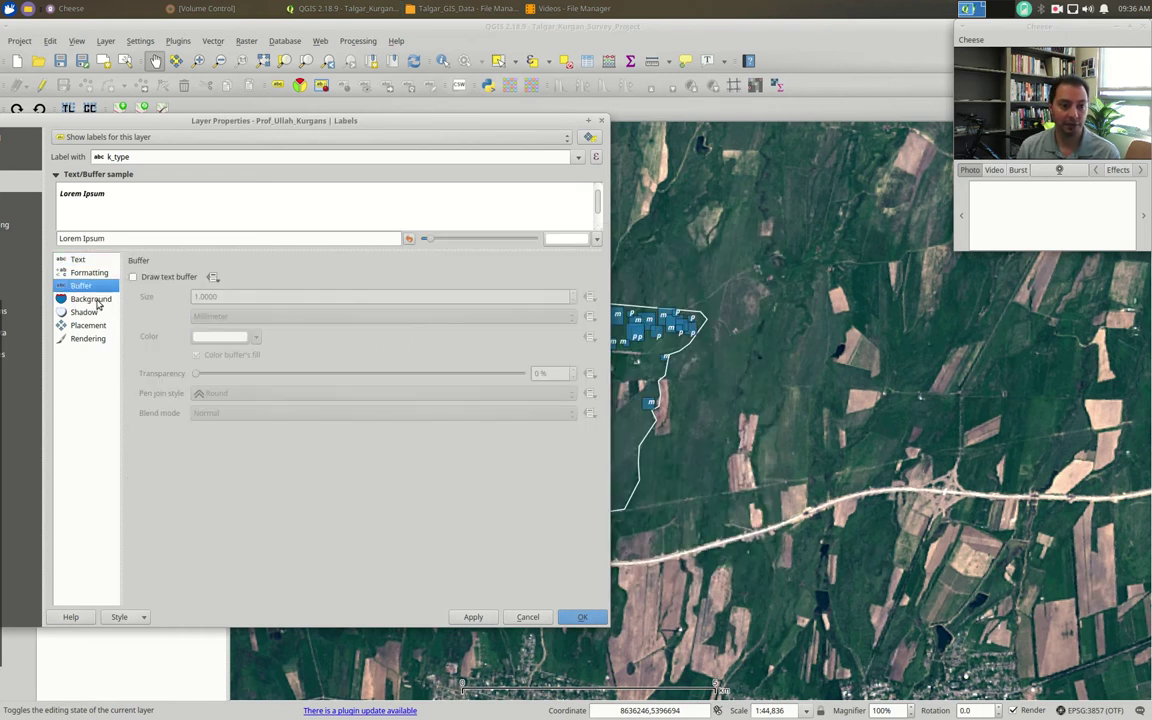
{"action": "left_click", "coordinate": [157, 277]}
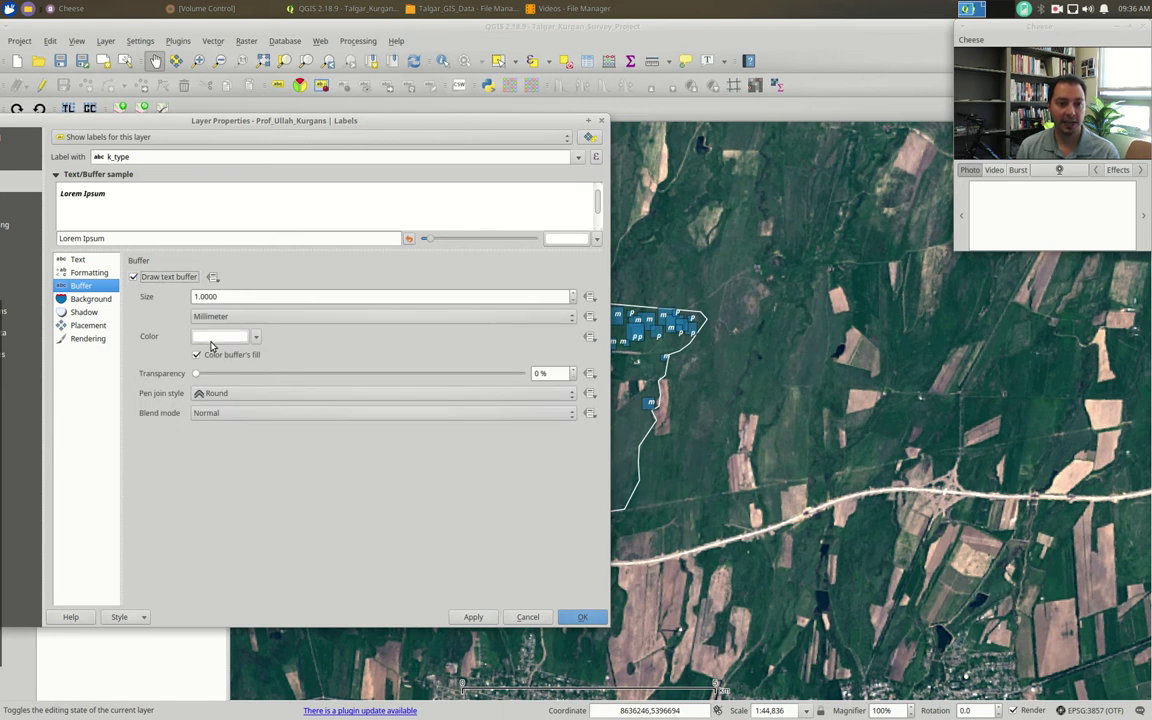
{"action": "left_click", "coordinate": [484, 619]}
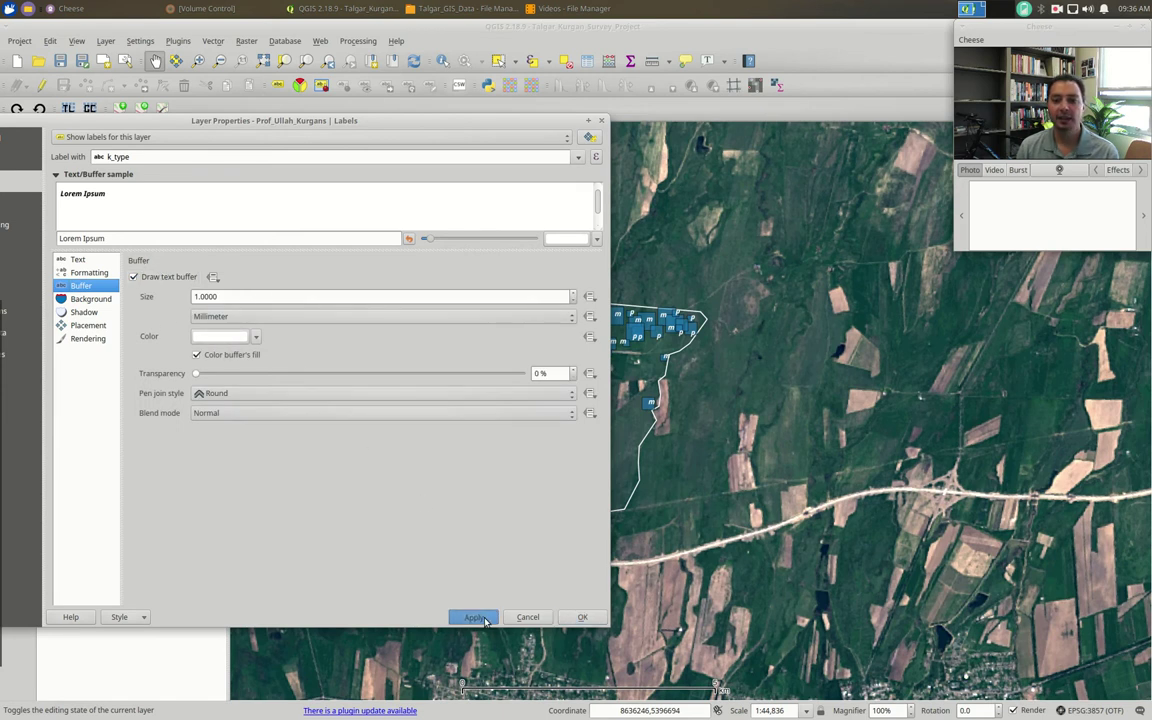
{"action": "left_click_drag", "start_coordinate": [514, 120], "coordinate": [357, 140]}
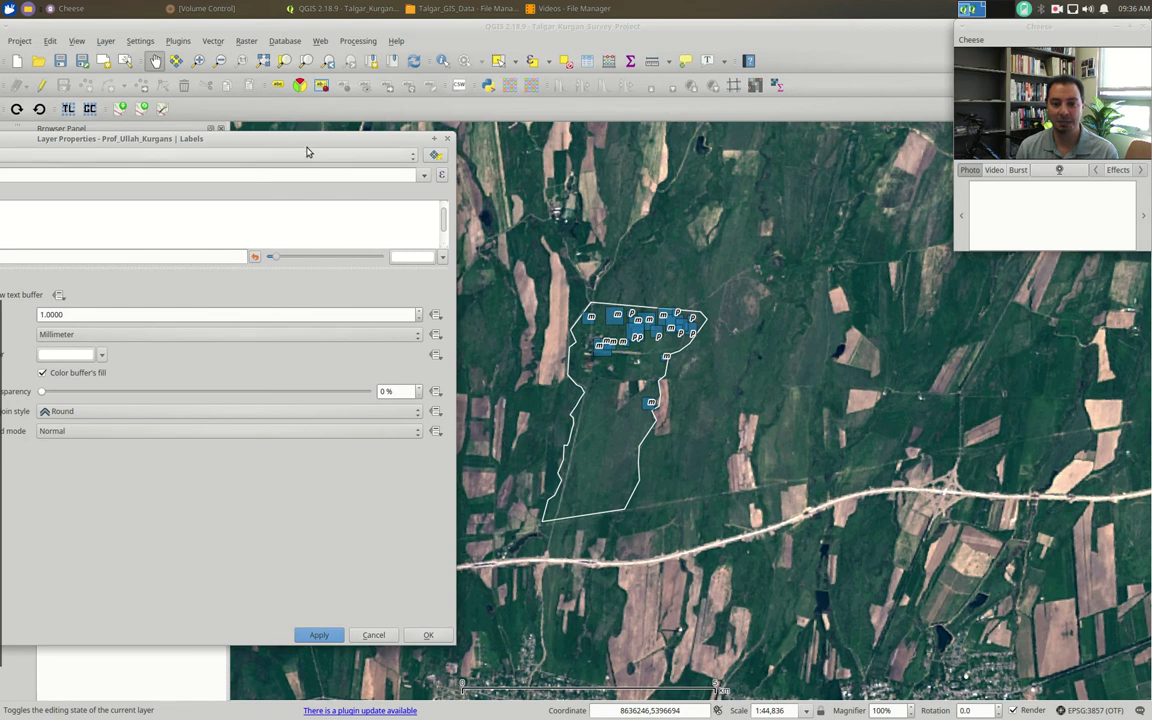
{"action": "left_click_drag", "start_coordinate": [288, 138], "coordinate": [413, 60]}
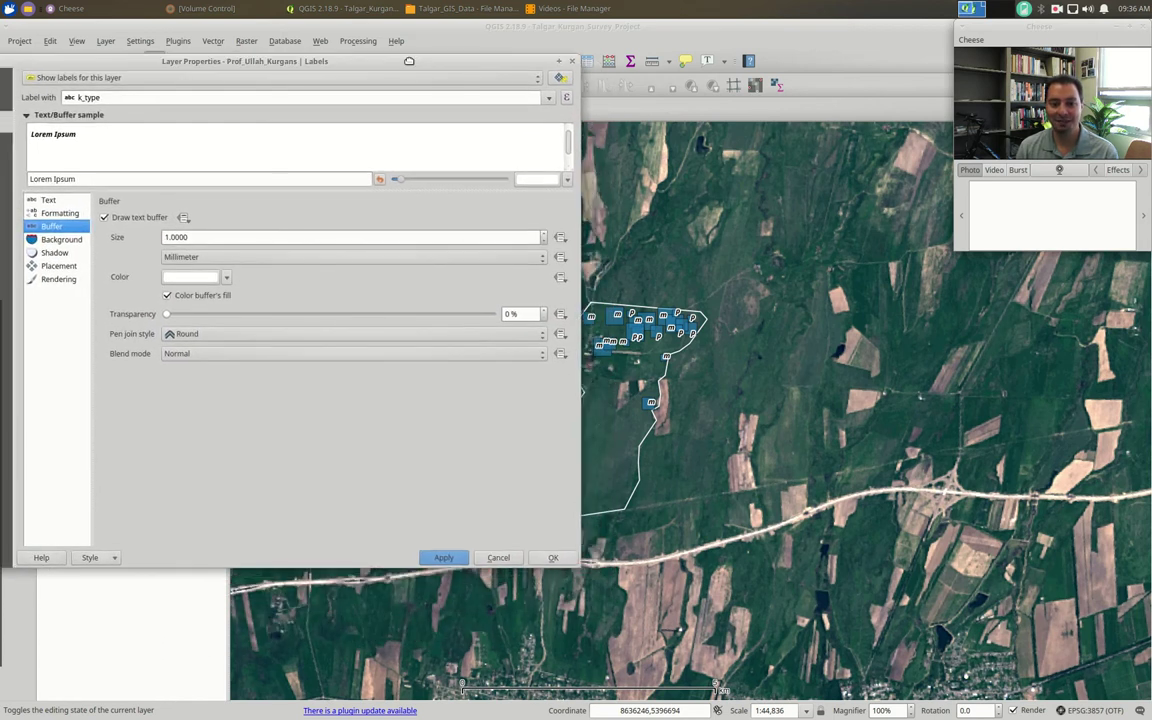
- Turn on 'Draw drop shadow' for the k_type labels and apply
{"action": "left_click", "coordinate": [56, 252]}
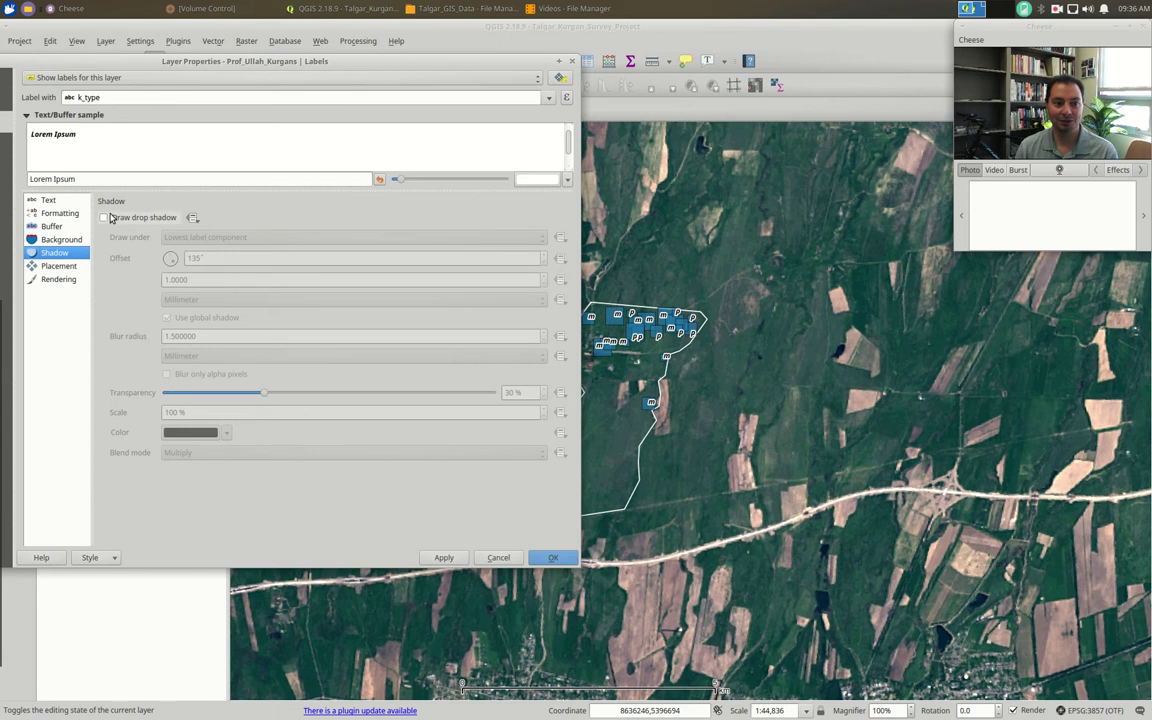
{"action": "left_click", "coordinate": [104, 217]}
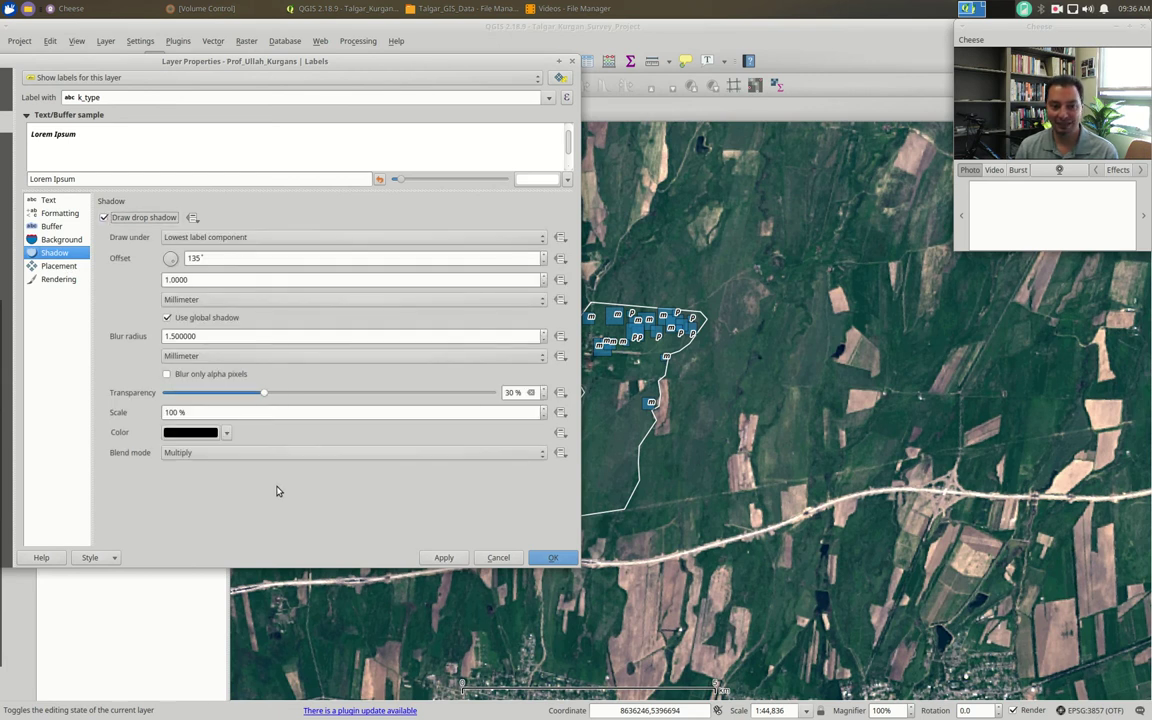
{"action": "left_click", "coordinate": [443, 557]}
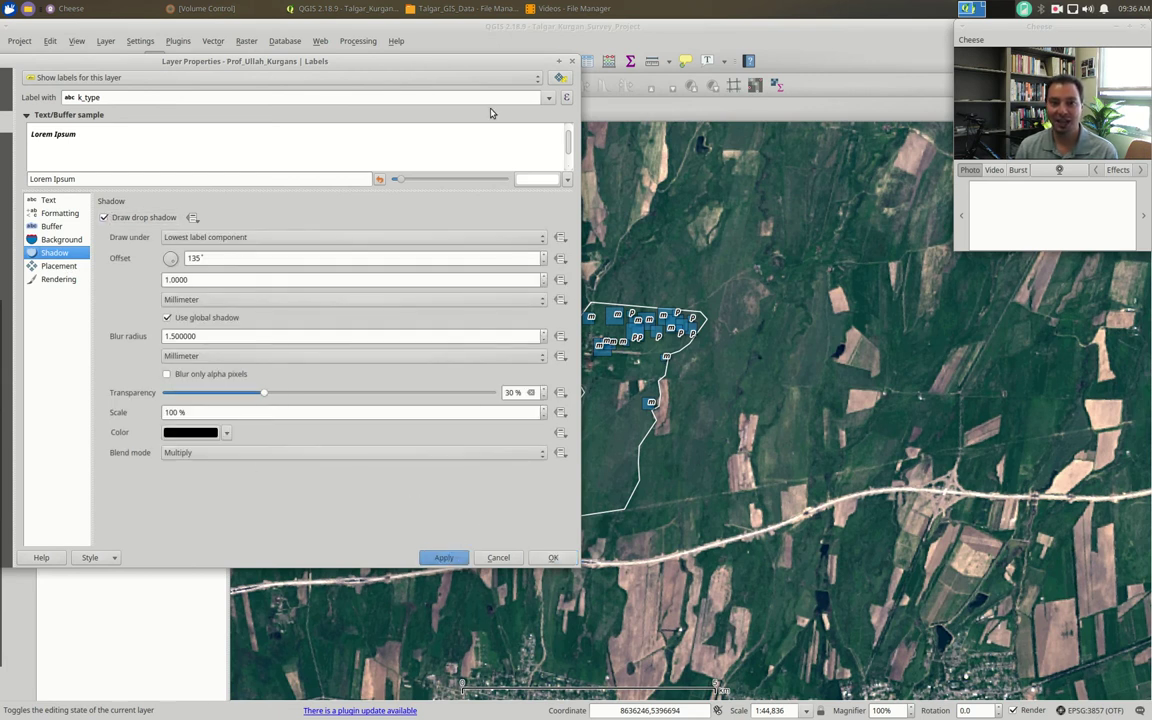
{"action": "left_click_drag", "start_coordinate": [489, 67], "coordinate": [355, 91]}
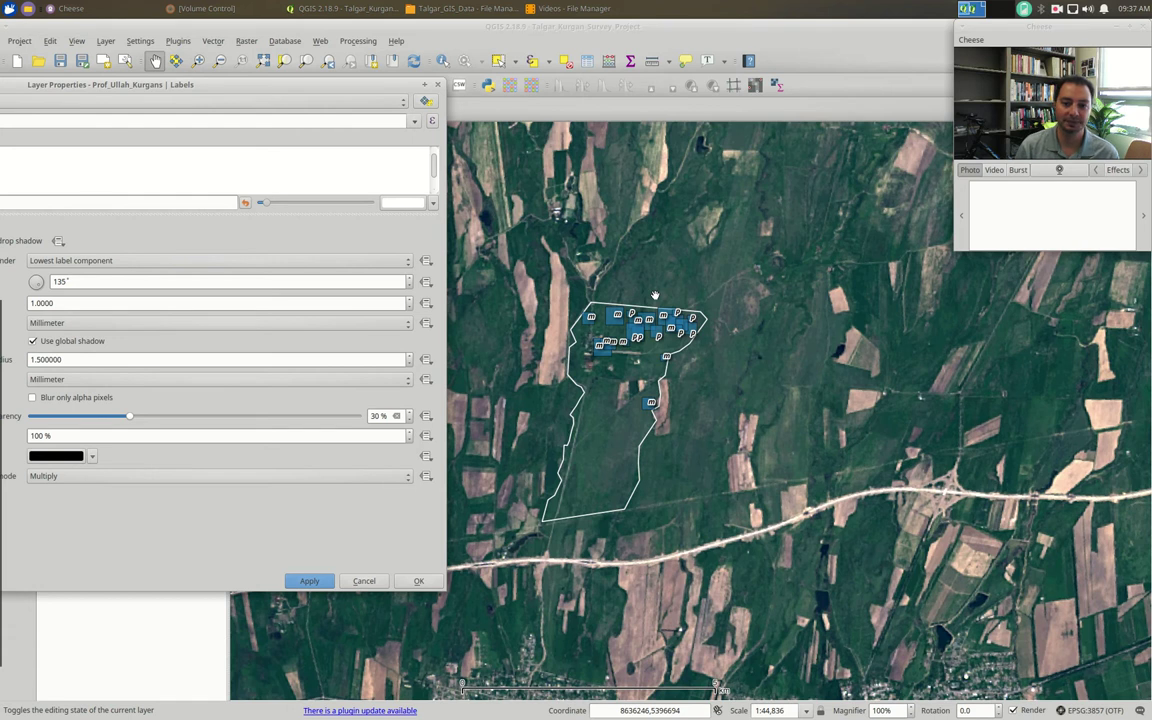
{"action": "left_click_drag", "start_coordinate": [205, 83], "coordinate": [316, 46]}
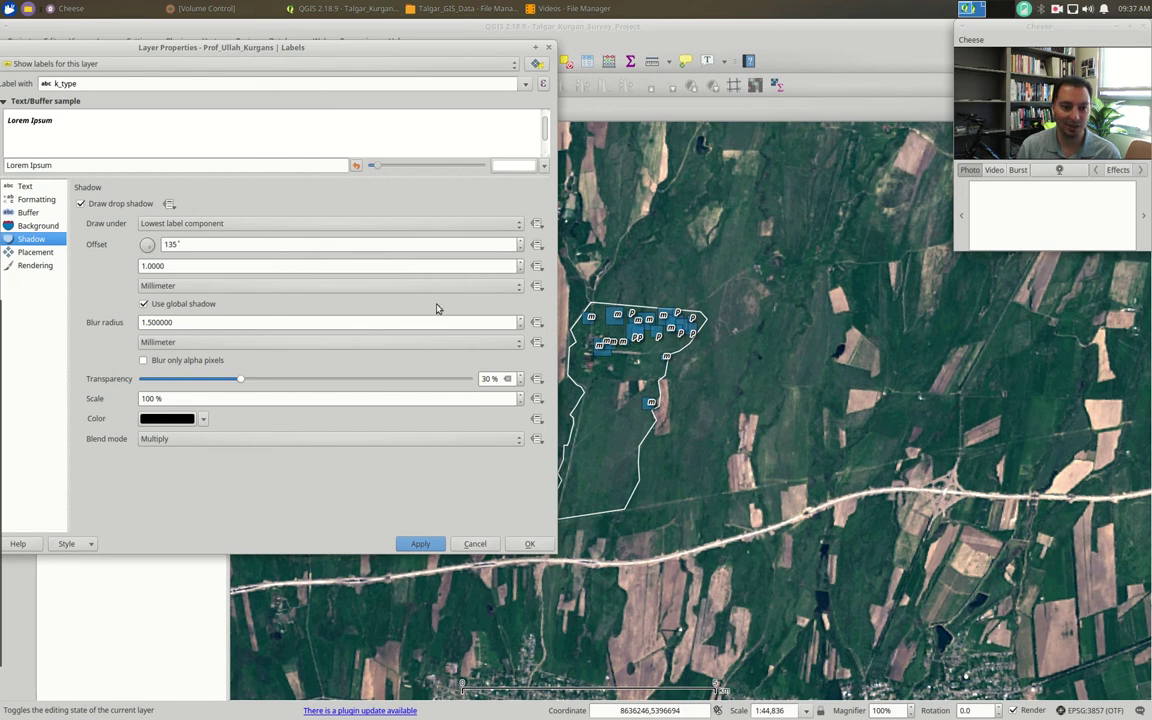
{"action": "left_click_drag", "start_coordinate": [366, 55], "coordinate": [410, 50]}
- Switch kurgan label placement to 'Offset from point' in the top-right quadrant
{"action": "left_click", "coordinate": [79, 246]}
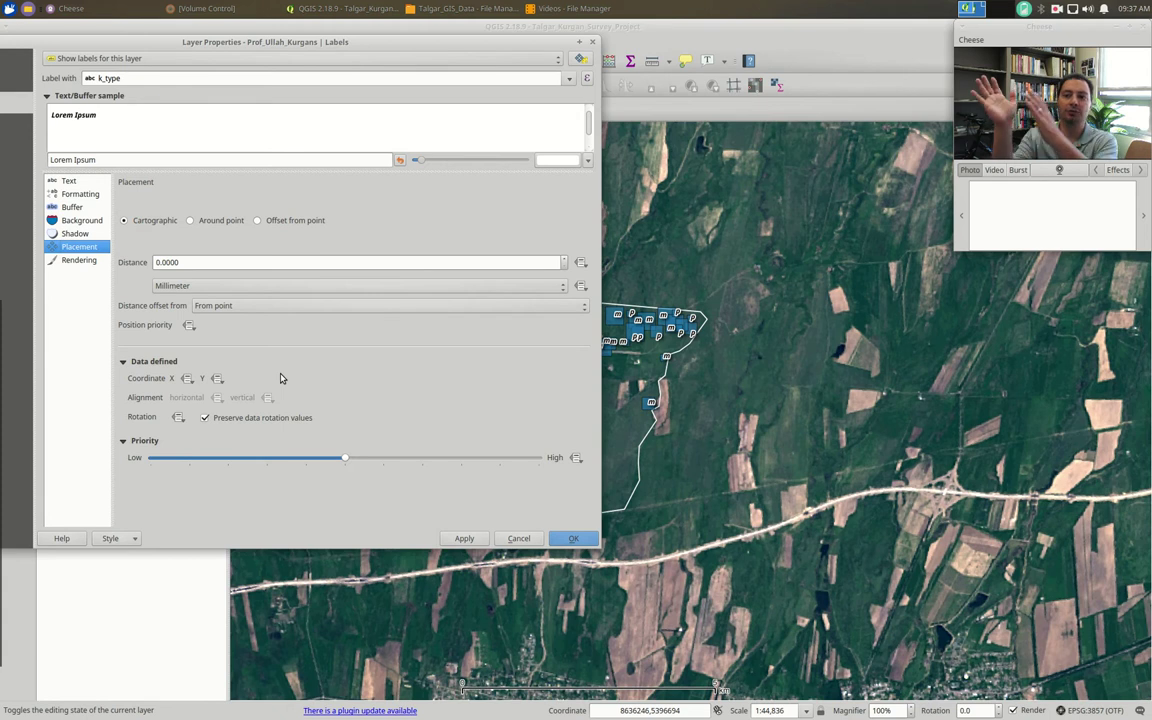
{"action": "left_click", "coordinate": [258, 222]}
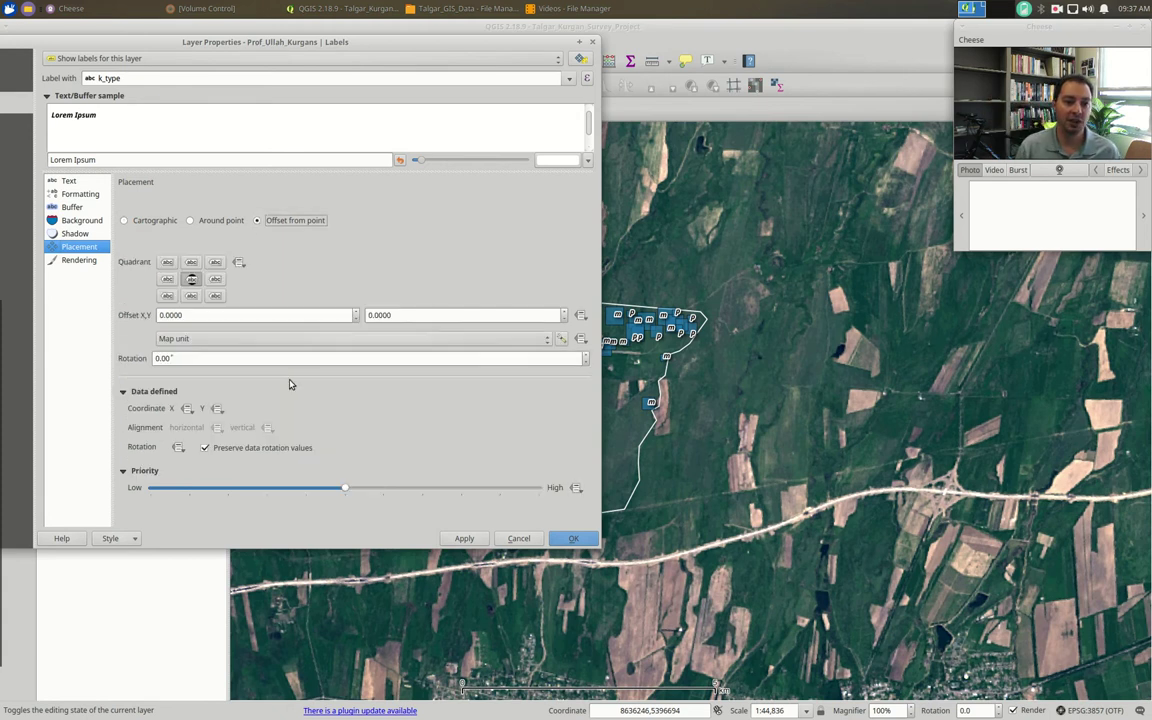
{"action": "left_click", "coordinate": [215, 262]}
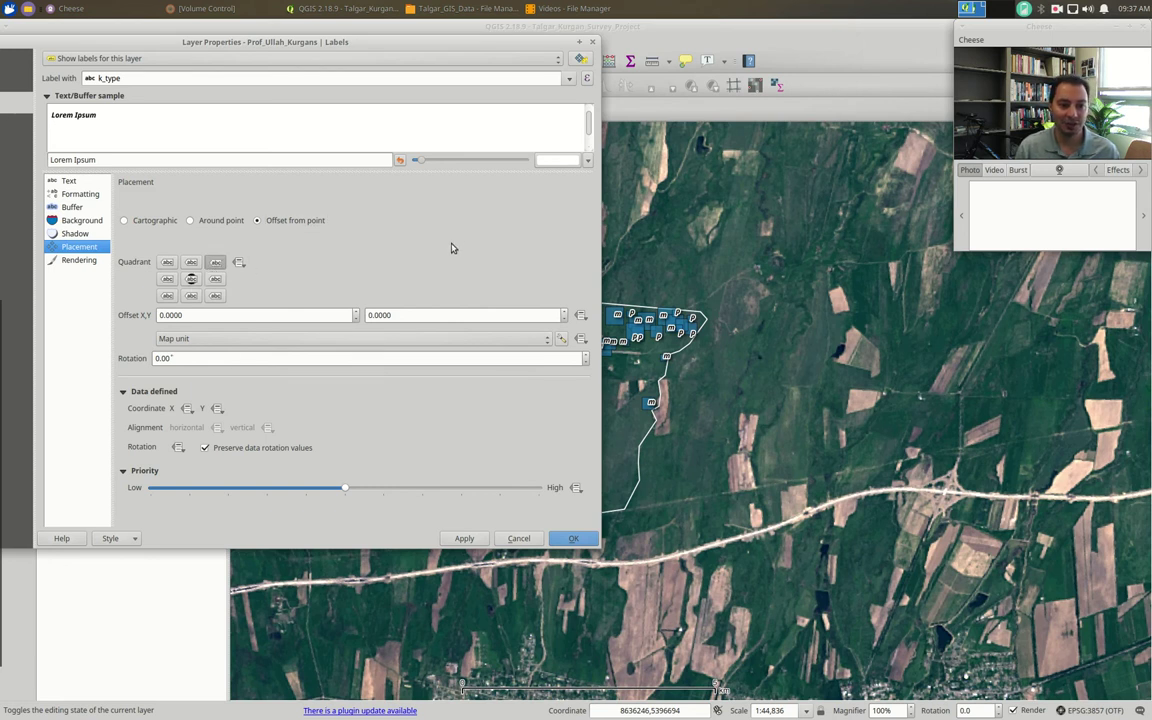
{"action": "left_click", "coordinate": [463, 537]}
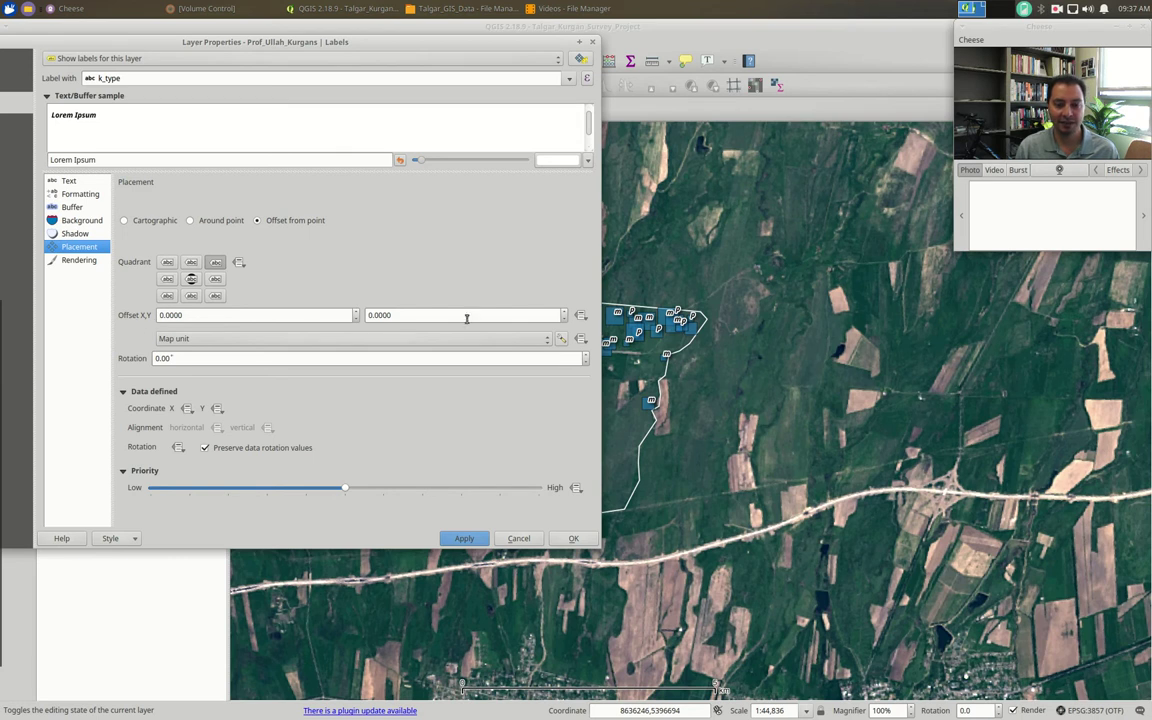
- Set the label offset X and Y to 4 millimetres each
{"action": "left_click", "coordinate": [200, 338]}
{"action": "left_click", "coordinate": [193, 338]}
{"action": "left_click_drag", "start_coordinate": [166, 316], "coordinate": [150, 317]}
{"action": "type", "text": "4"}
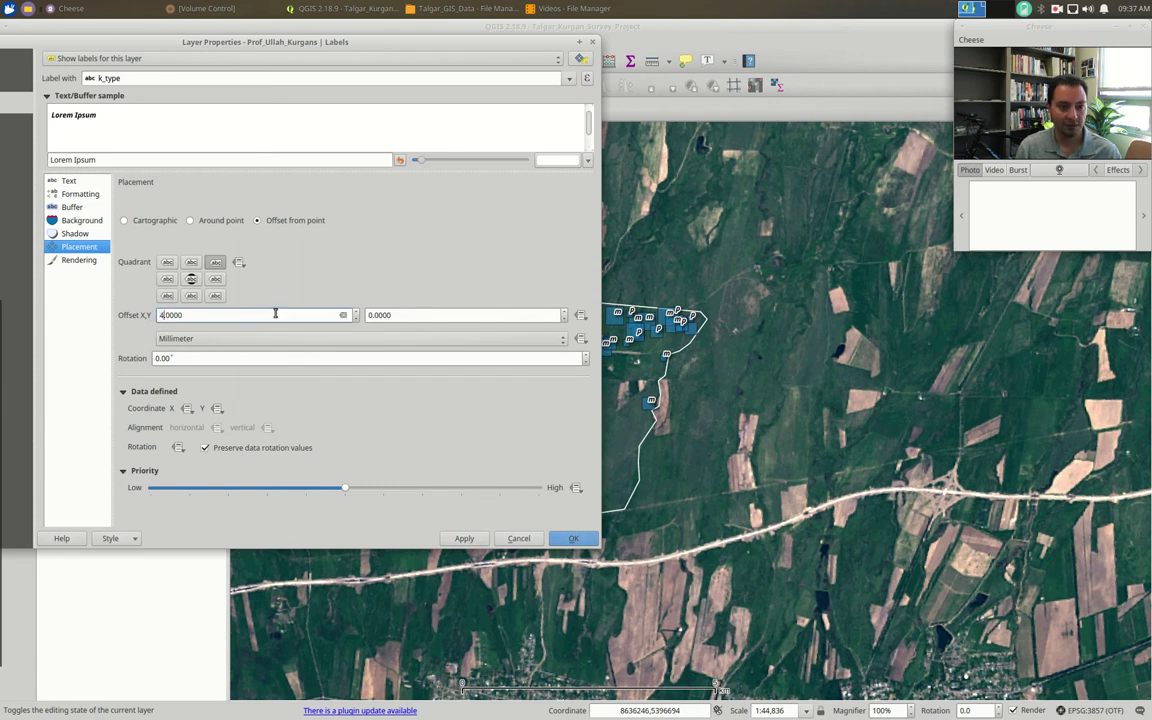
{"action": "left_click_drag", "start_coordinate": [371, 316], "coordinate": [366, 316]}
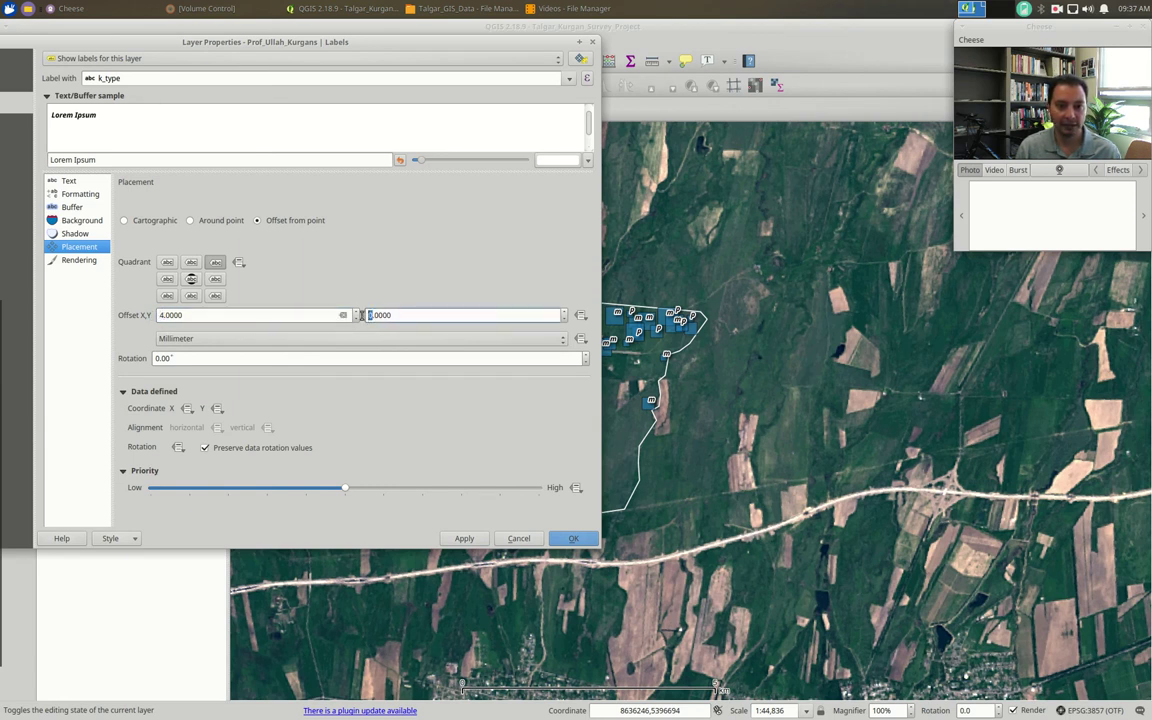
{"action": "type", "text": "4"}
{"action": "left_click", "coordinate": [464, 539]}
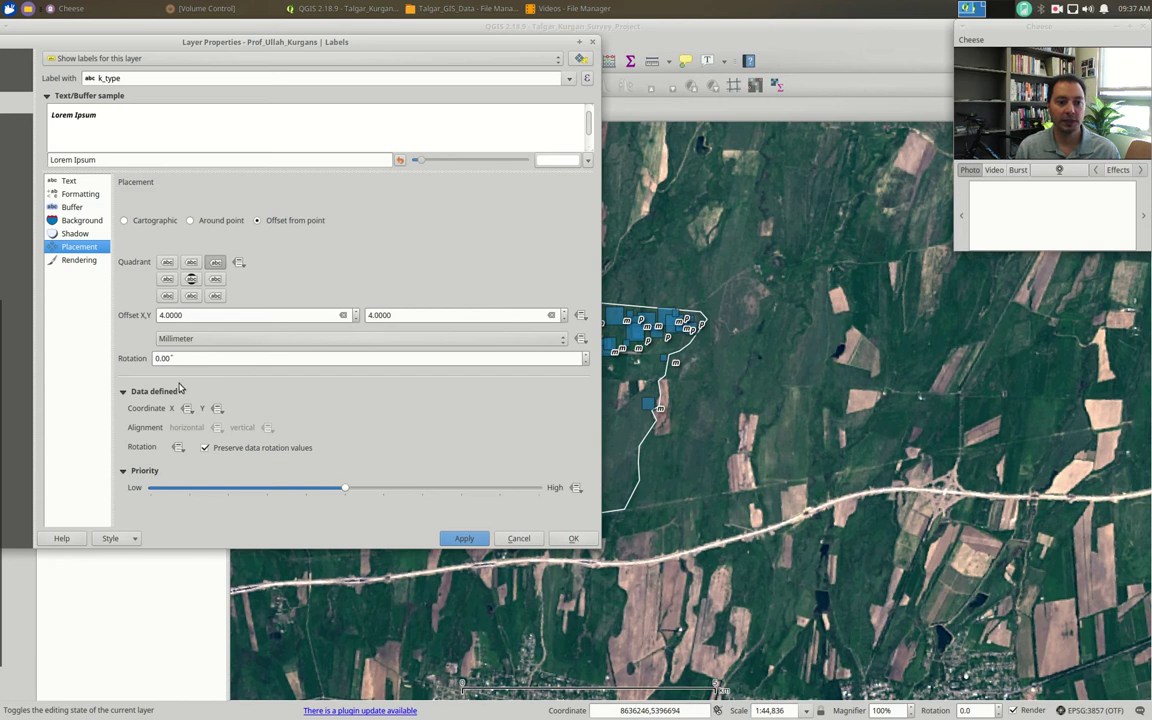
- Try a 90° label rotation, then reset the rotation to 0° and apply
{"action": "left_click_drag", "start_coordinate": [160, 361], "coordinate": [155, 375]}
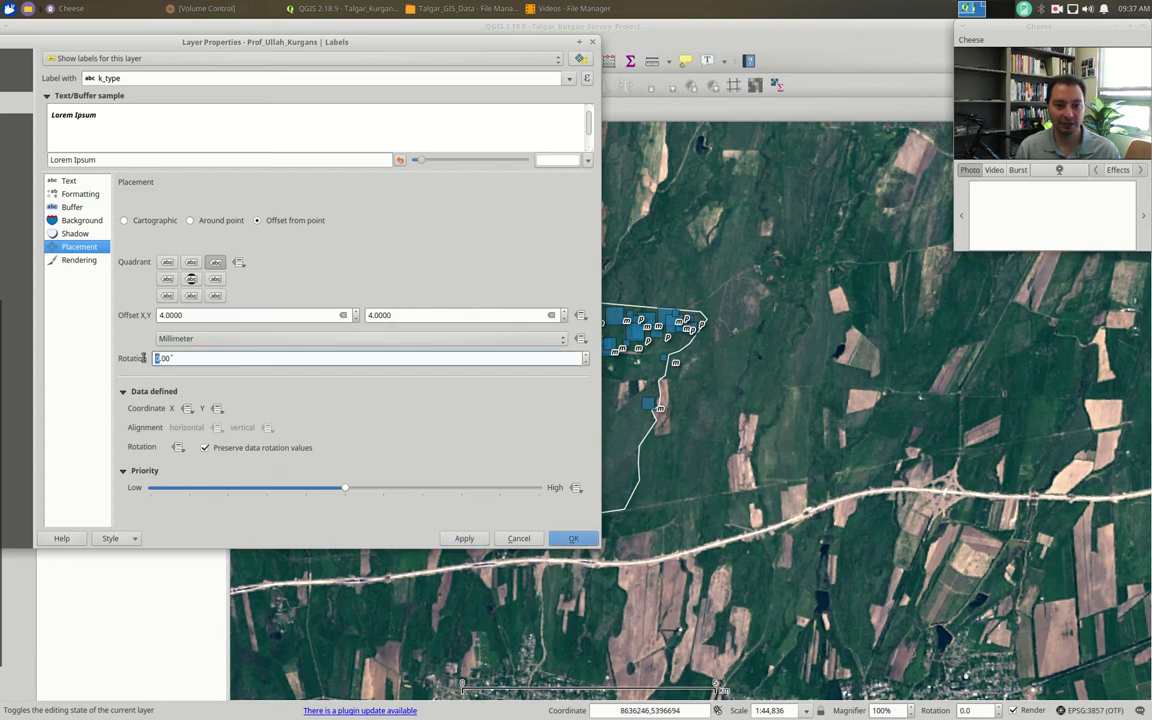
{"action": "type", "text": "90"}
{"action": "left_click", "coordinate": [462, 537]}
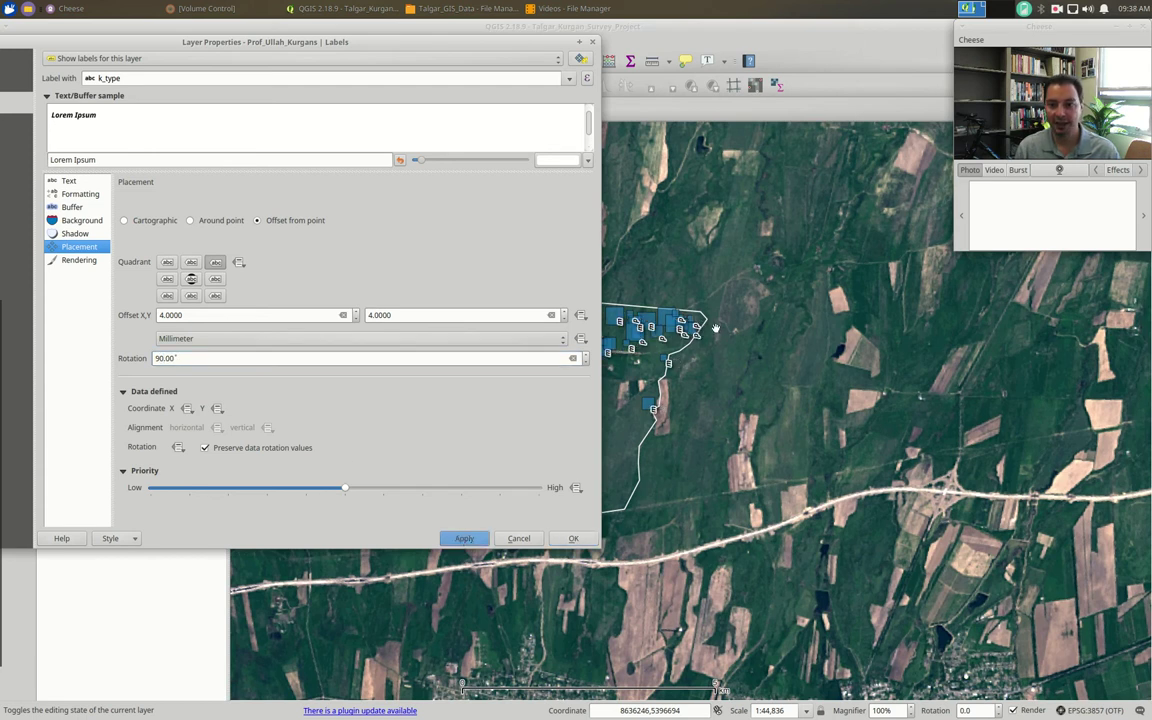
{"action": "left_click", "coordinate": [166, 358]}
{"action": "key", "text": "BackSpace"}
{"action": "key", "text": "BackSpace"}
{"action": "type", "text": "0"}
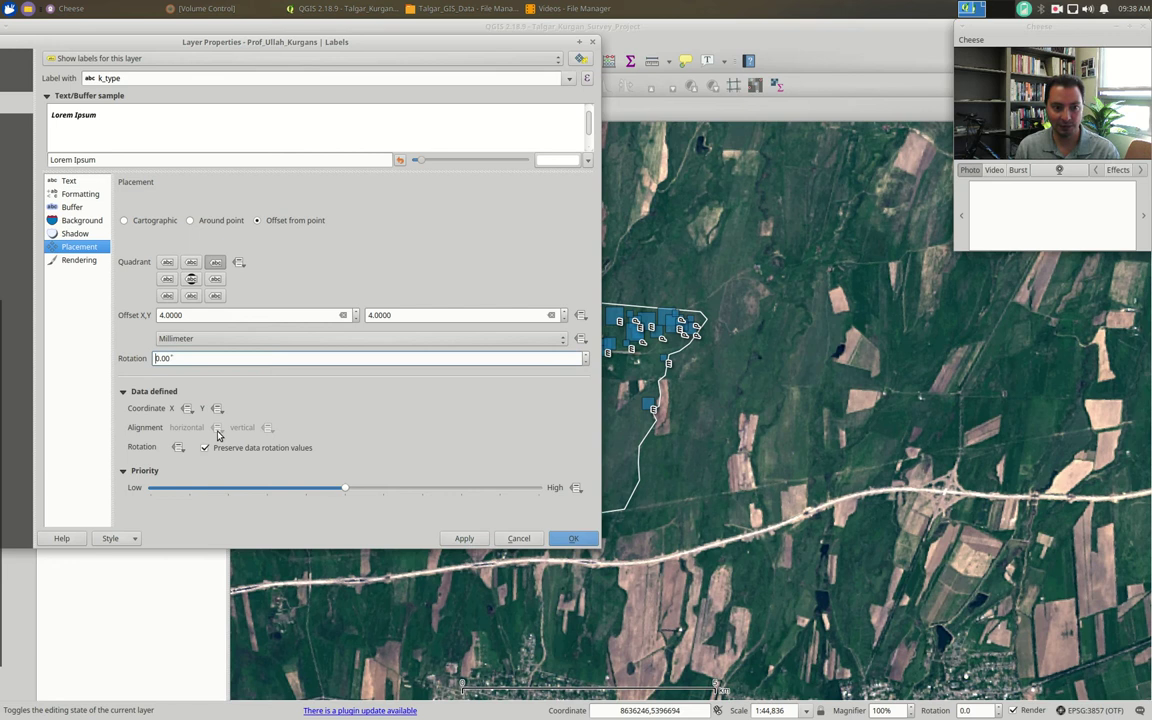
{"action": "left_click", "coordinate": [461, 537]}
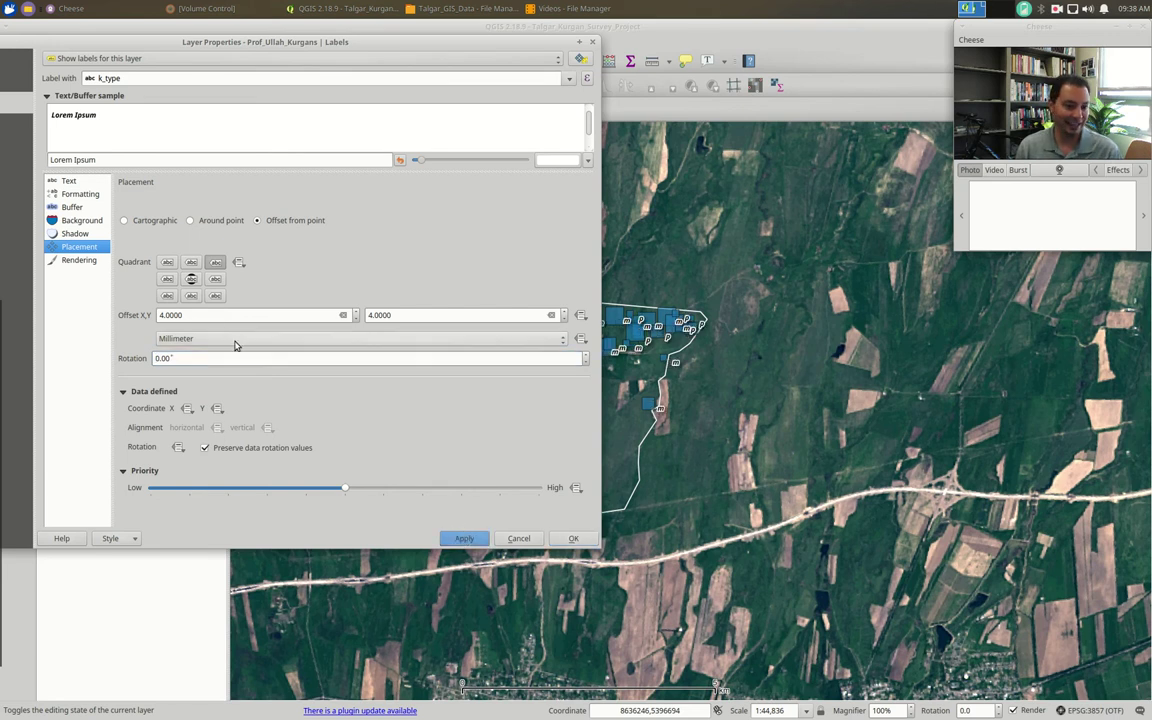
- Switch kurgan labels to 'Around point' placement with a 4 mm distance
{"action": "left_click", "coordinate": [189, 219]}
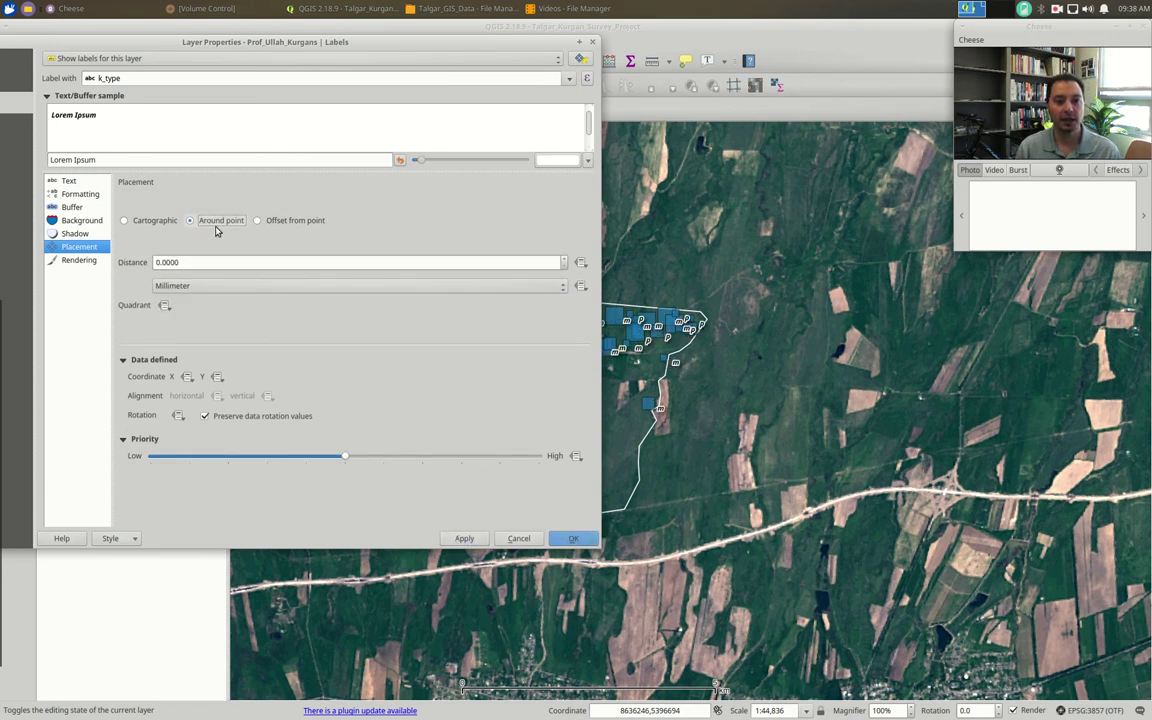
{"action": "left_click", "coordinate": [463, 538]}
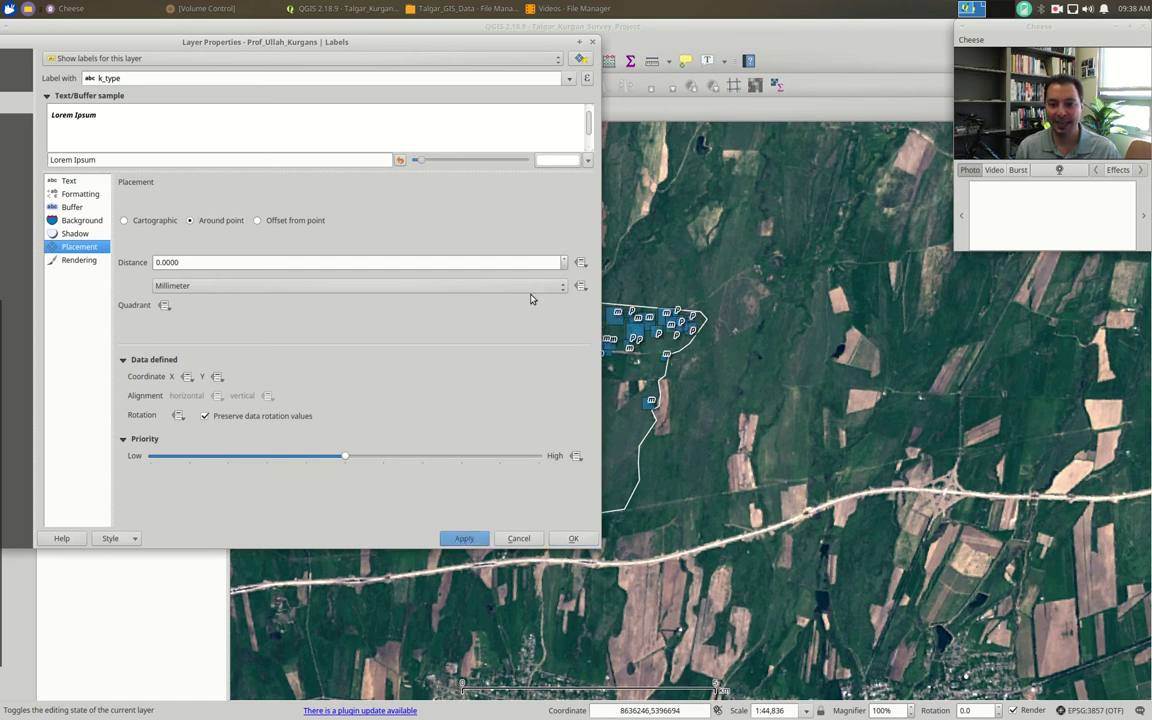
{"action": "double_click", "coordinate": [160, 262]}
{"action": "type", "text": "4"}
{"action": "left_click", "coordinate": [464, 538]}
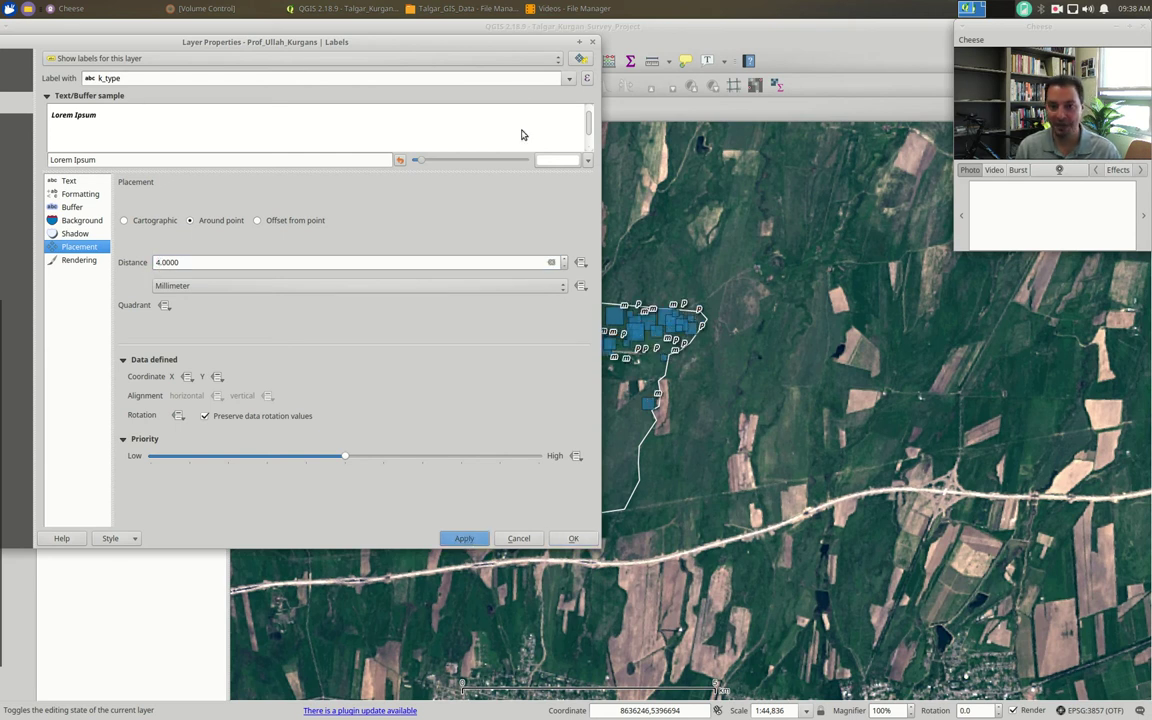
- After checking the map, change the label distance to 2 mm, apply and close
{"action": "left_click_drag", "start_coordinate": [501, 46], "coordinate": [281, 78]}
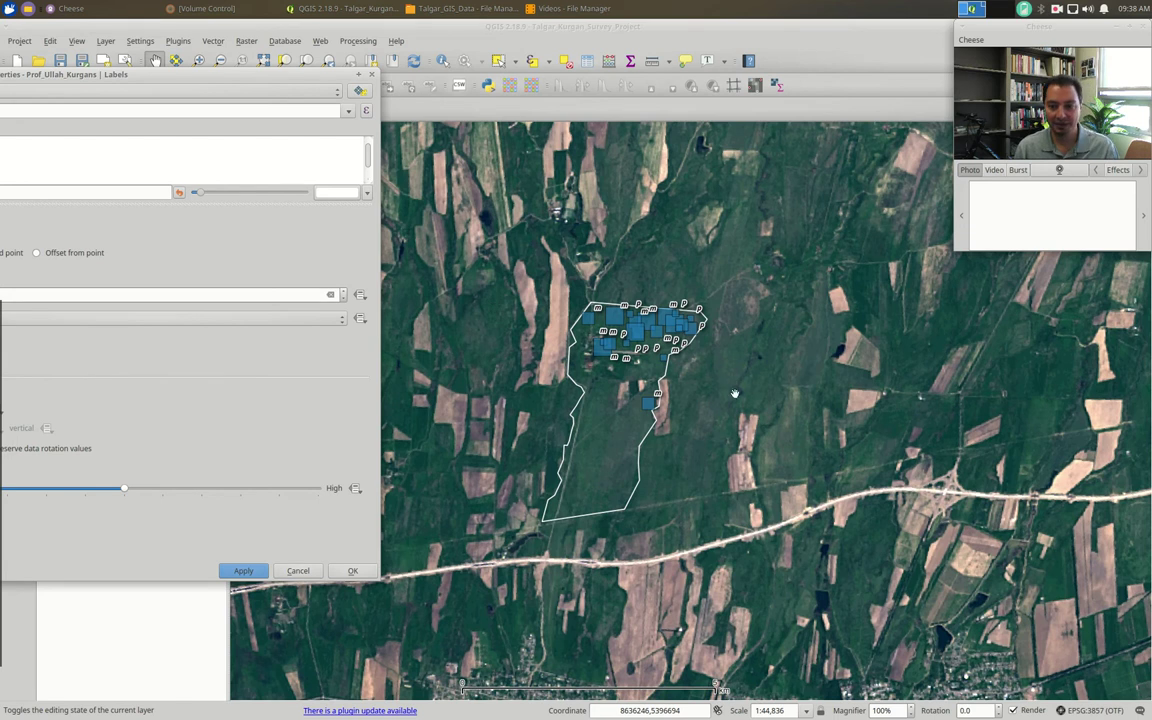
{"action": "left_click_drag", "start_coordinate": [232, 70], "coordinate": [451, 61]}
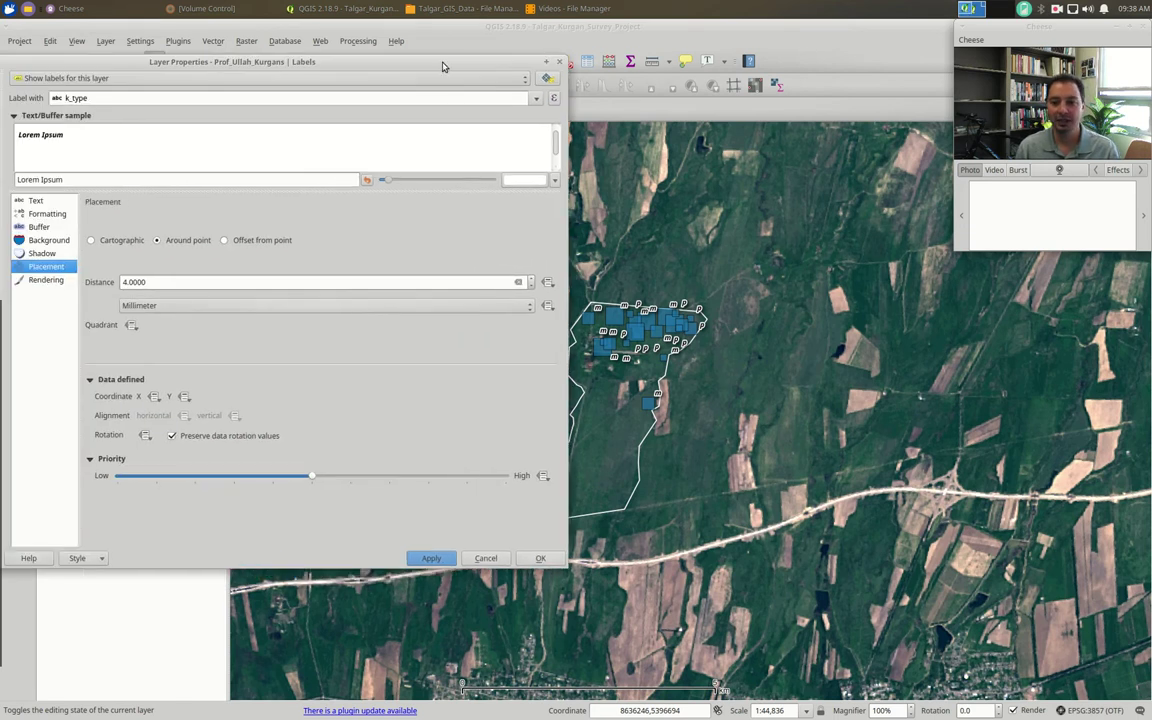
{"action": "left_click", "coordinate": [124, 283]}
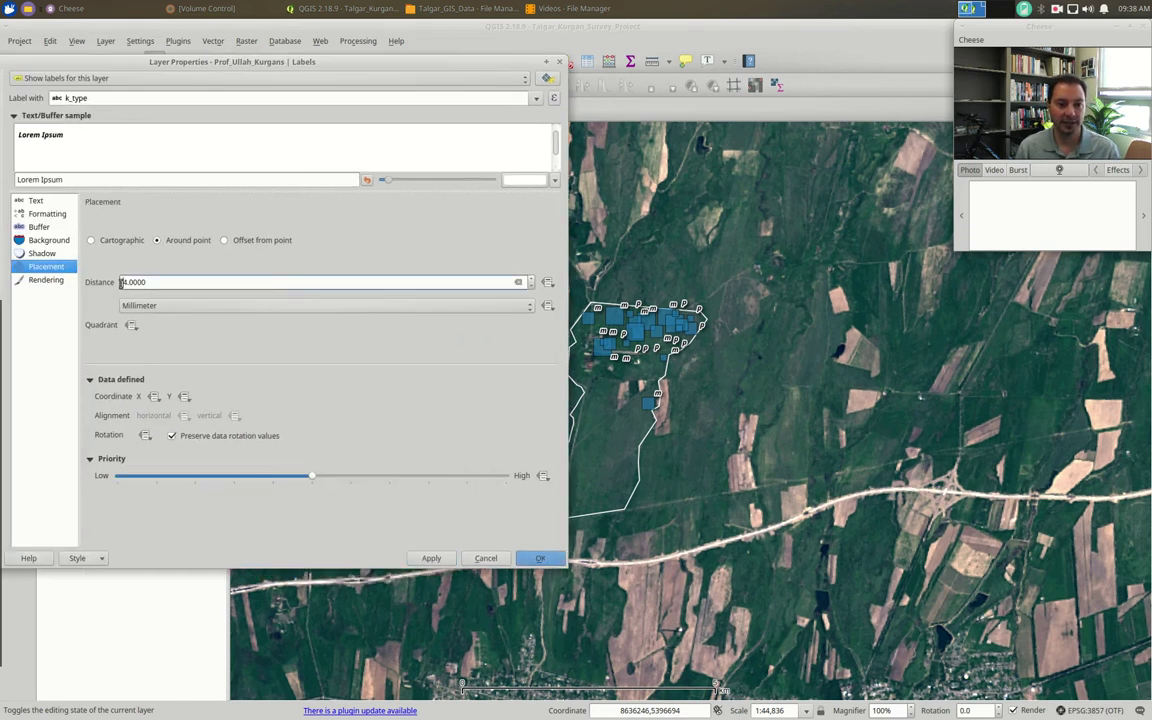
{"action": "type", "text": "2"}
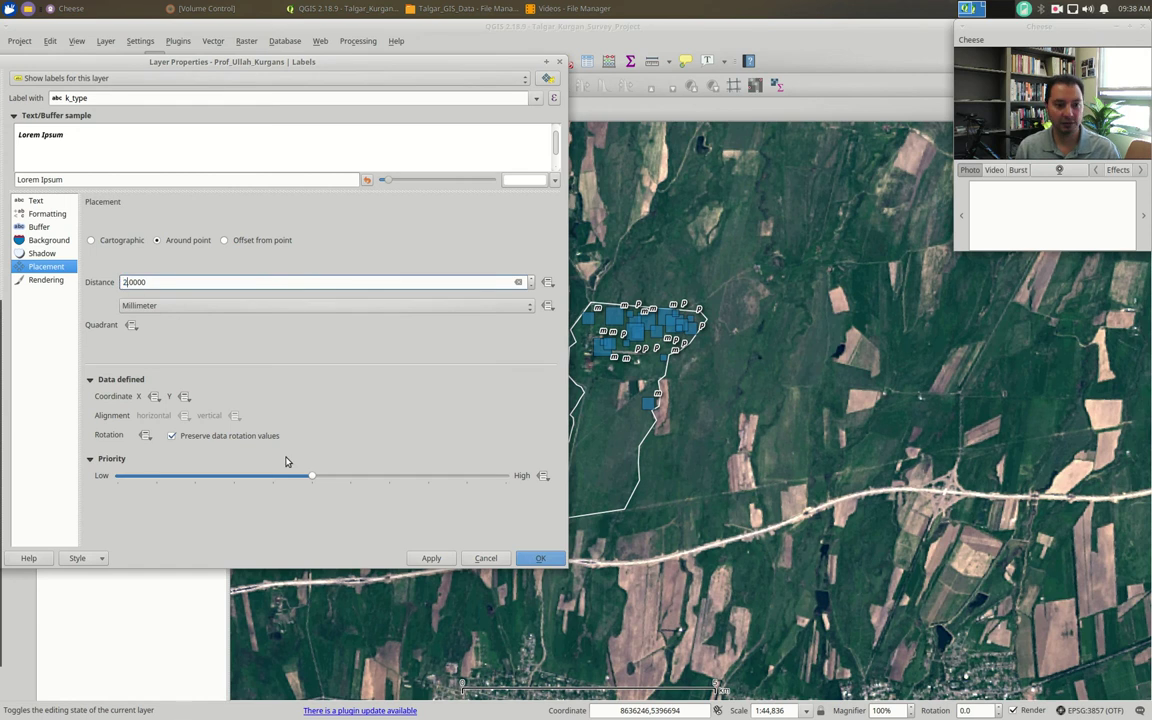
{"action": "left_click", "coordinate": [431, 558]}
{"action": "left_click", "coordinate": [540, 558]}
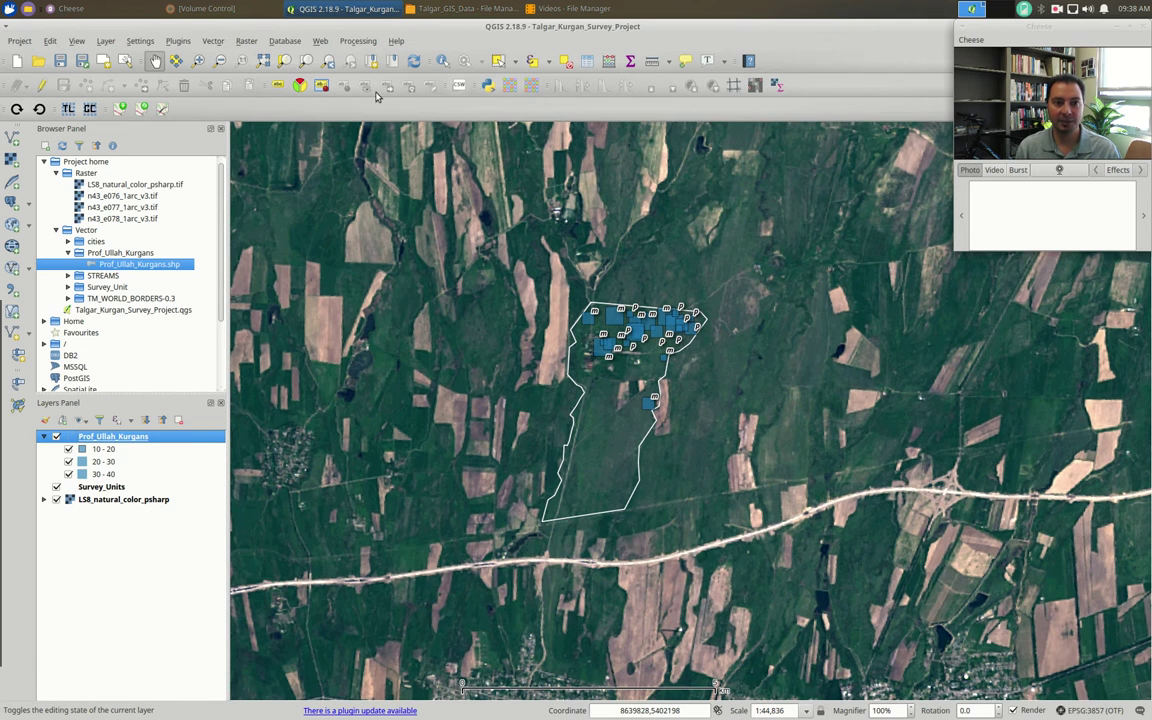
- Zoom in on a rectangle around the survey unit, reaching about 1:21,069
{"action": "left_click", "coordinate": [198, 62]}
{"action": "left_click_drag", "start_coordinate": [516, 270], "coordinate": [724, 541]}
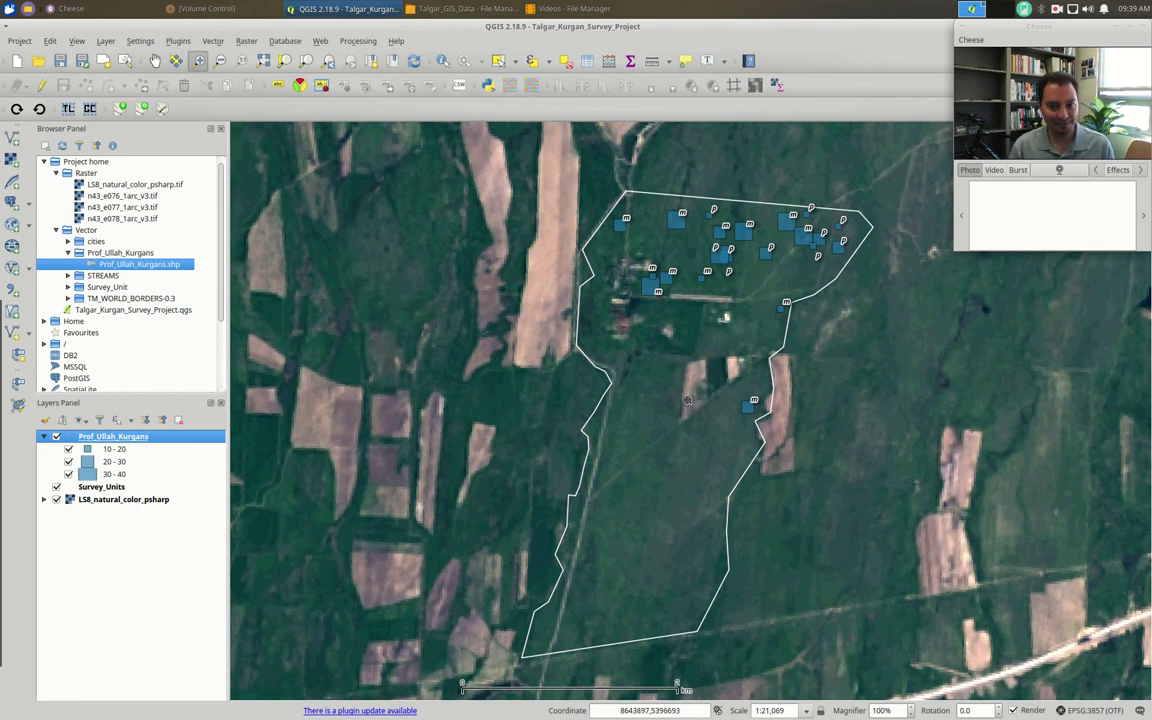
{"action": "left_click", "coordinate": [19, 41]}
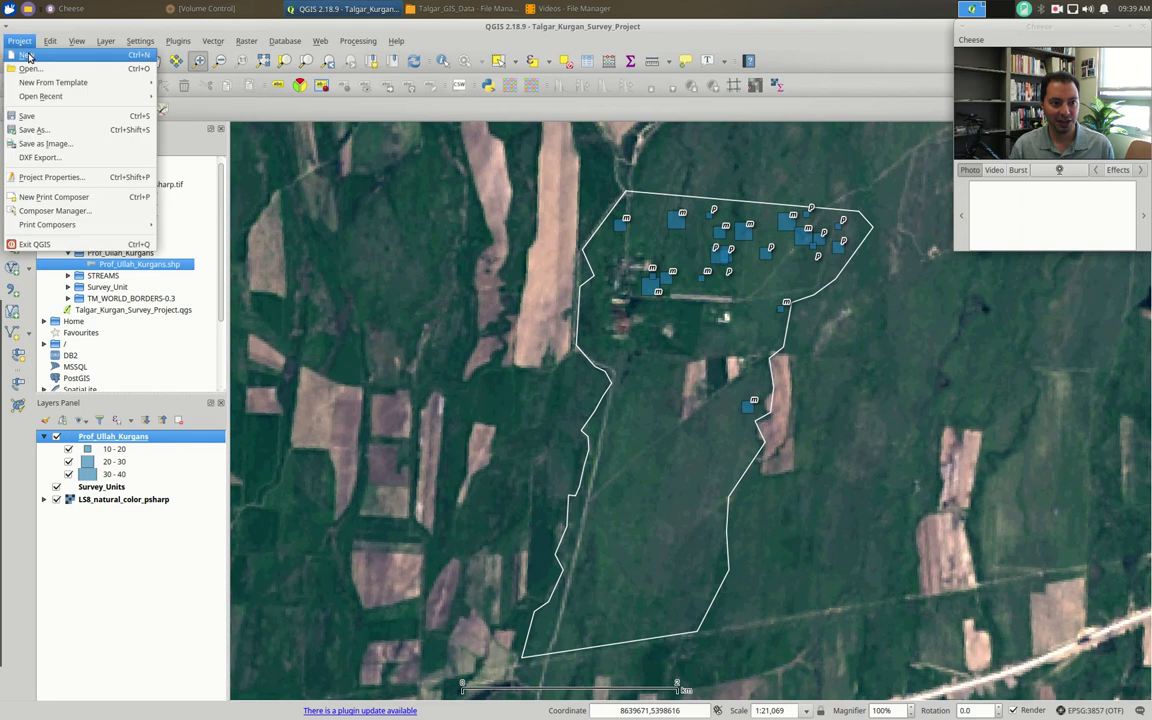
{"action": "left_click", "coordinate": [47, 145]}
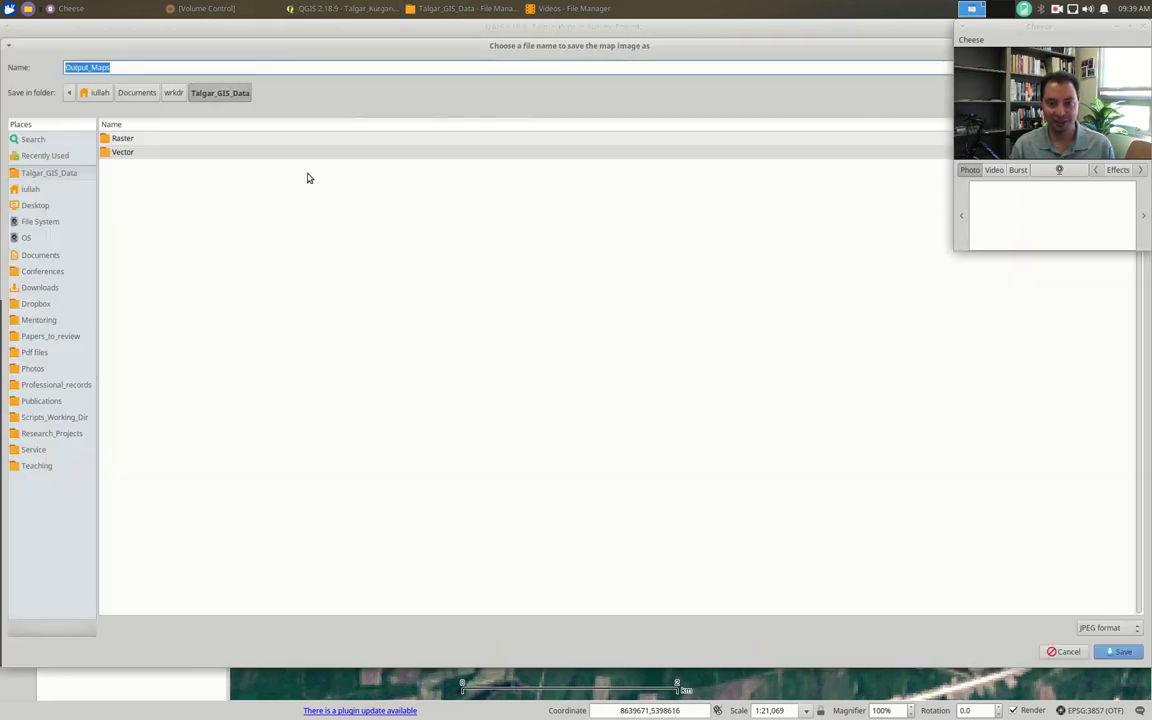
{"action": "left_click", "coordinate": [1066, 652]}
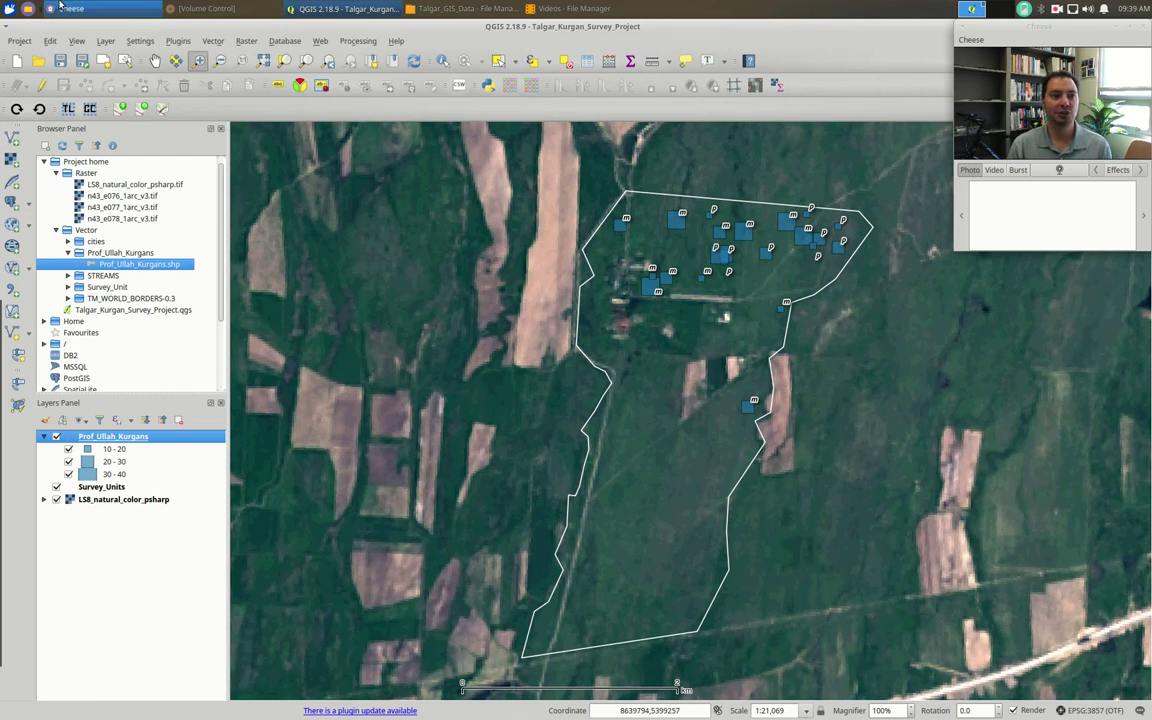
- Look through View > Decorations without choosing anything, then open the Project menu
{"action": "left_click", "coordinate": [135, 41]}
{"action": "mouse_move", "coordinate": [76, 41]}
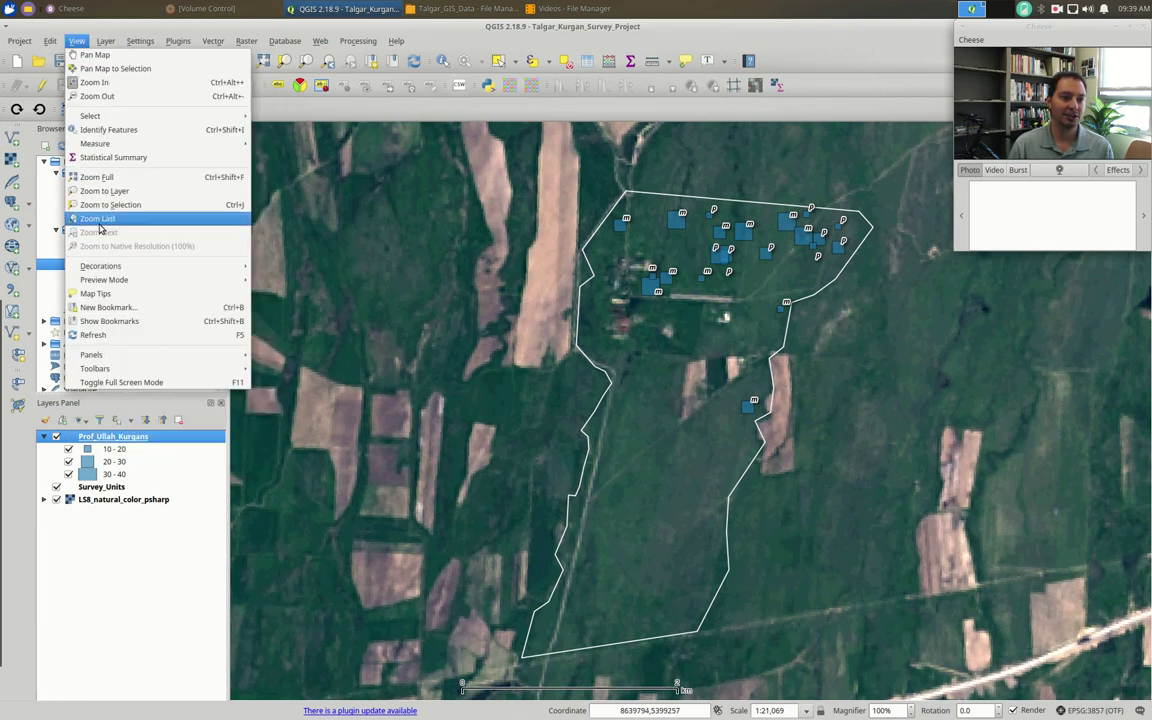
{"action": "mouse_move", "coordinate": [106, 265]}
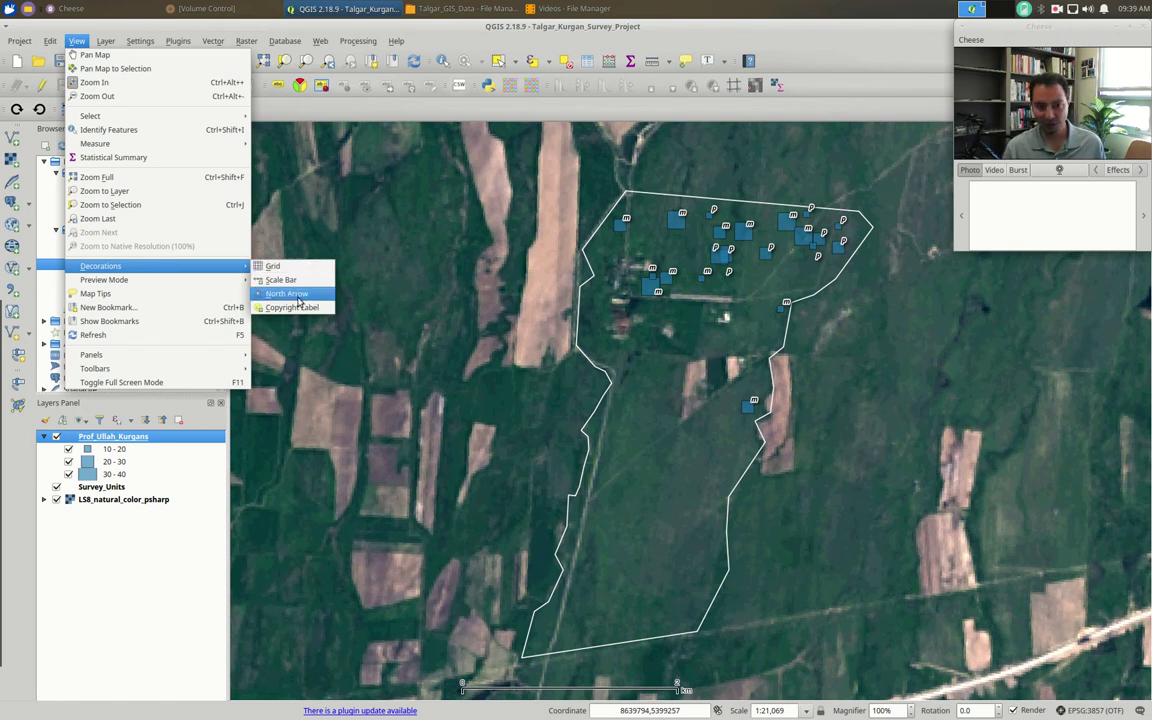
{"action": "left_click", "coordinate": [776, 52]}
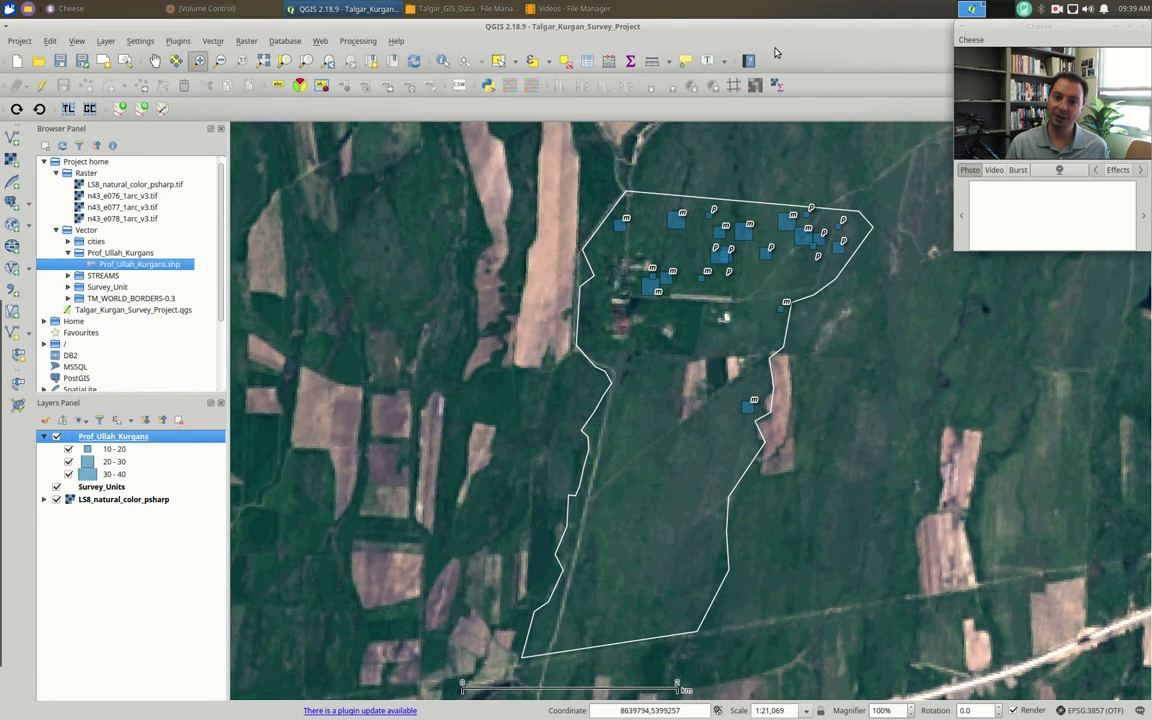
{"action": "left_click", "coordinate": [741, 88]}
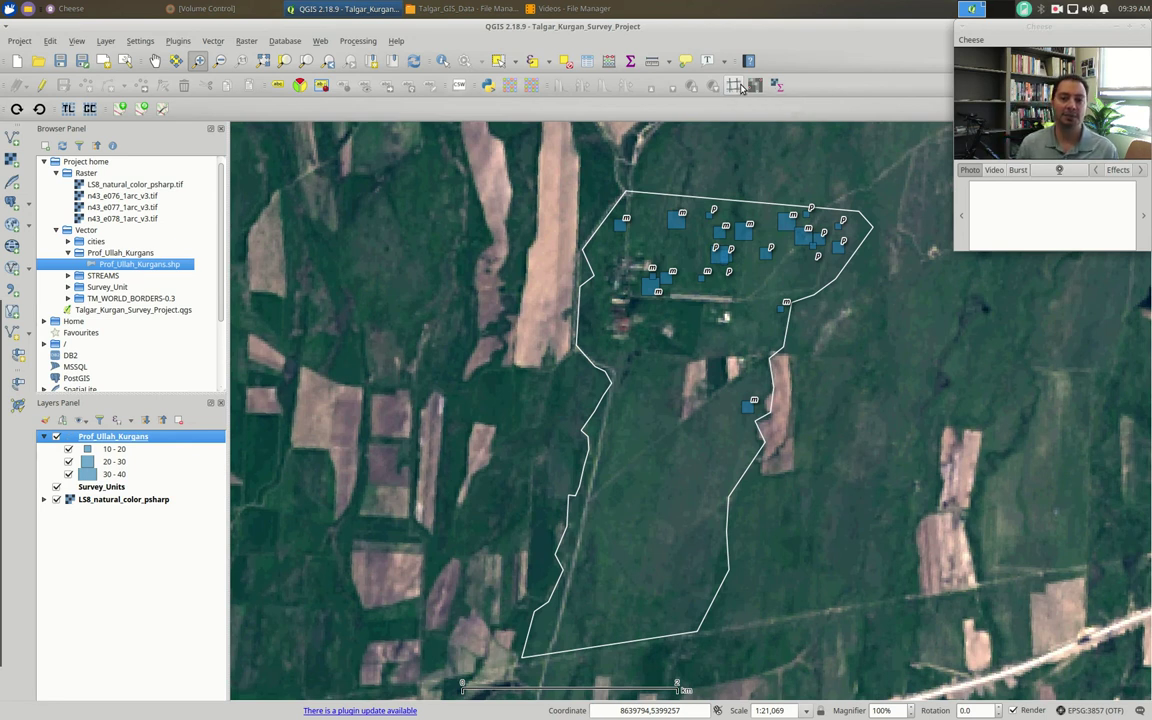
{"action": "left_click", "coordinate": [27, 44]}
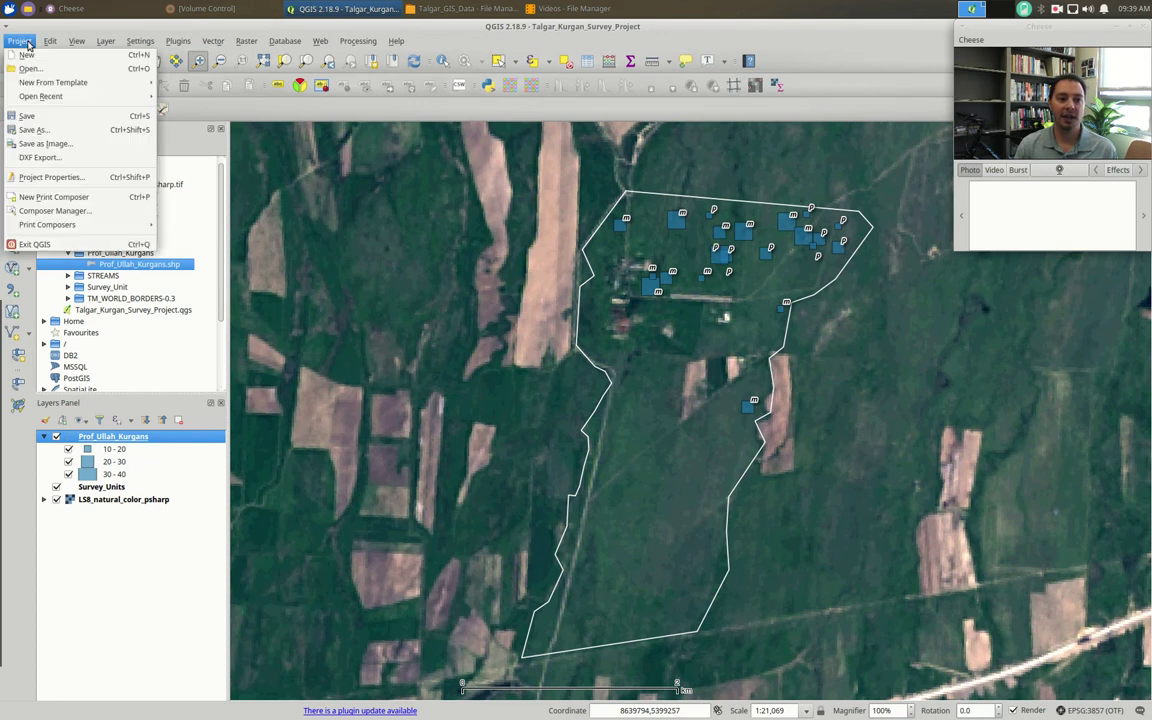
- Create a new print composer titled 'Final_map' and return to the map window
{"action": "left_click", "coordinate": [72, 197]}
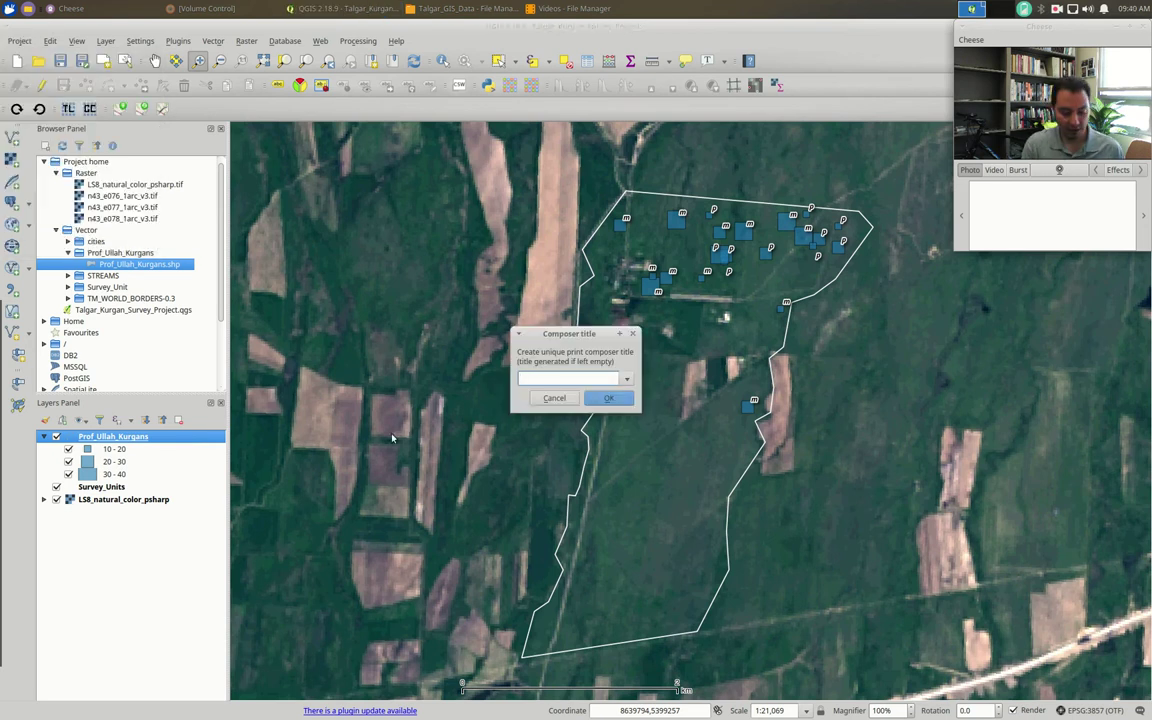
{"action": "type", "text": "Final_map"}
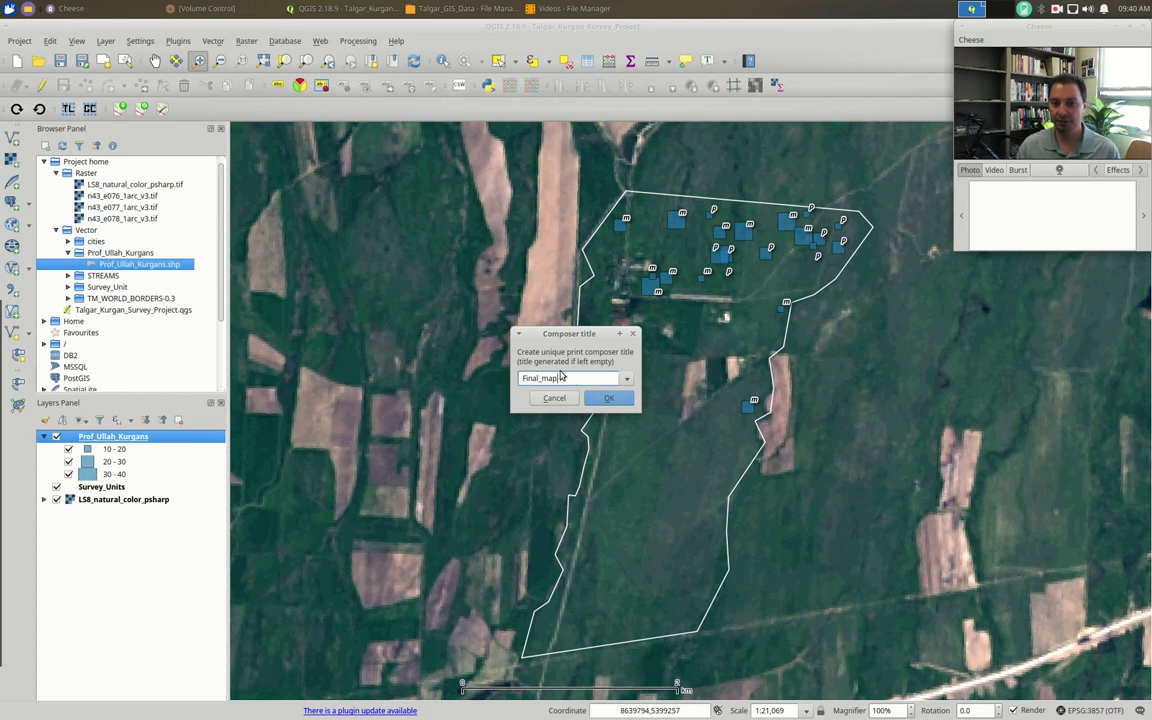
{"action": "left_click", "coordinate": [609, 398]}
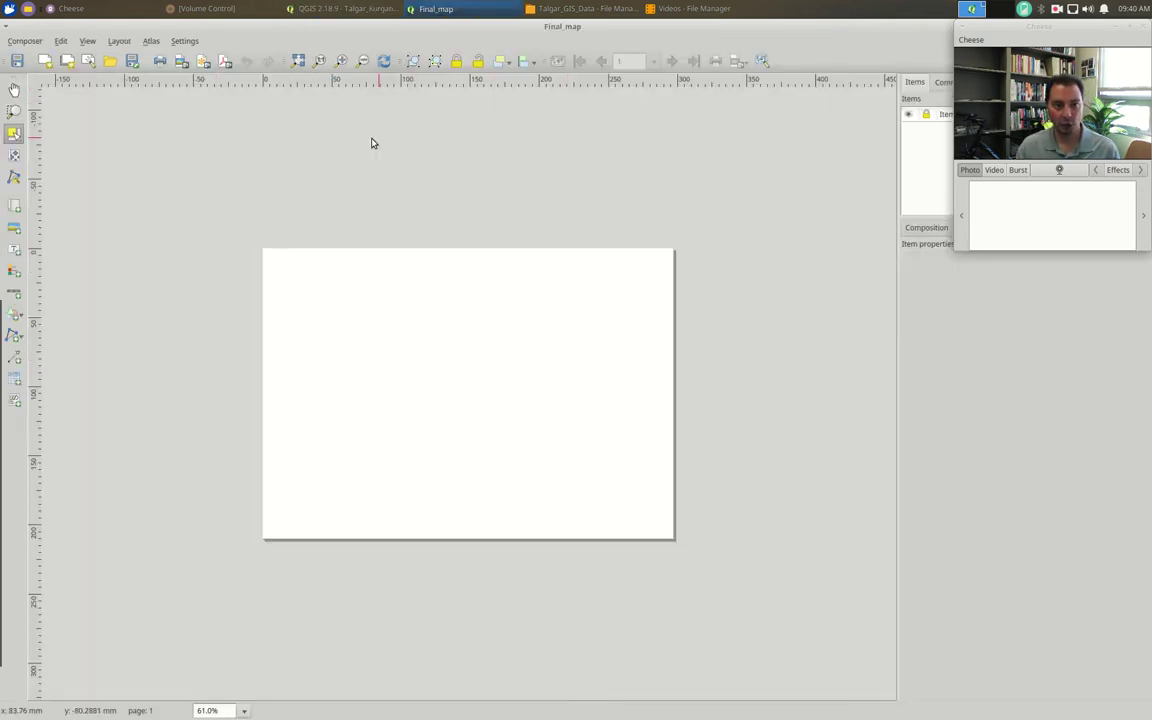
{"action": "left_click", "coordinate": [455, 7]}
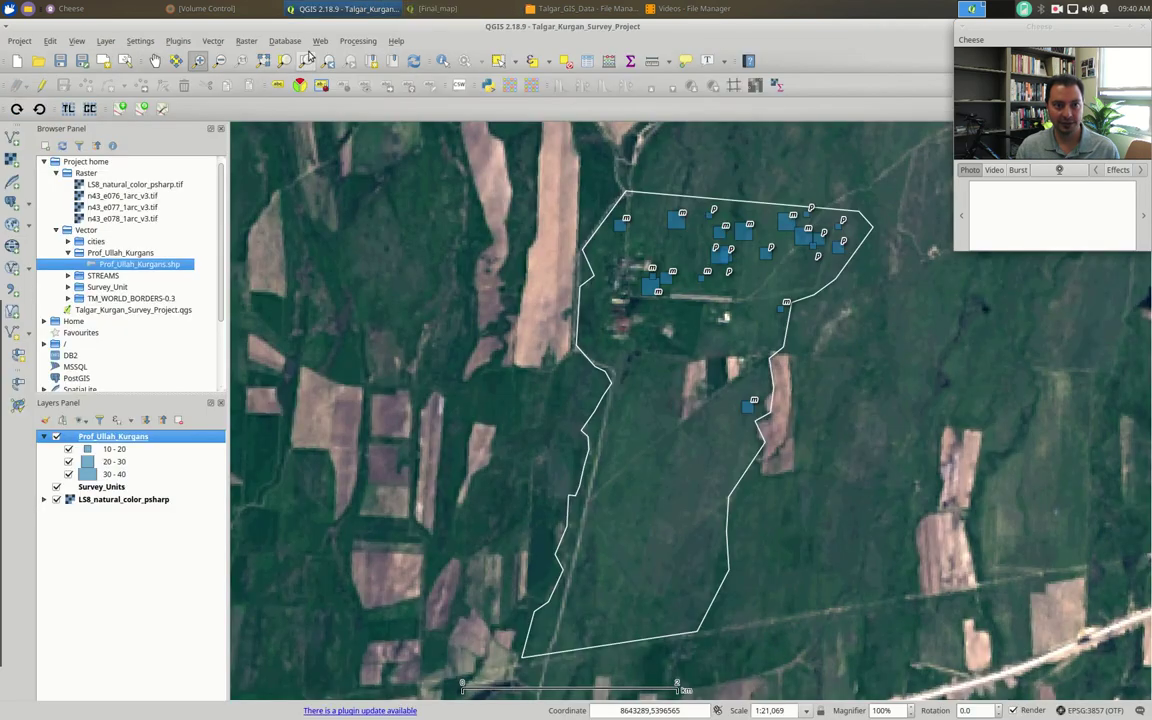
- Check Final_map in the Composer Manager, then save the Talgar_Kurgan_Survey_Project
{"action": "left_click", "coordinate": [29, 40]}
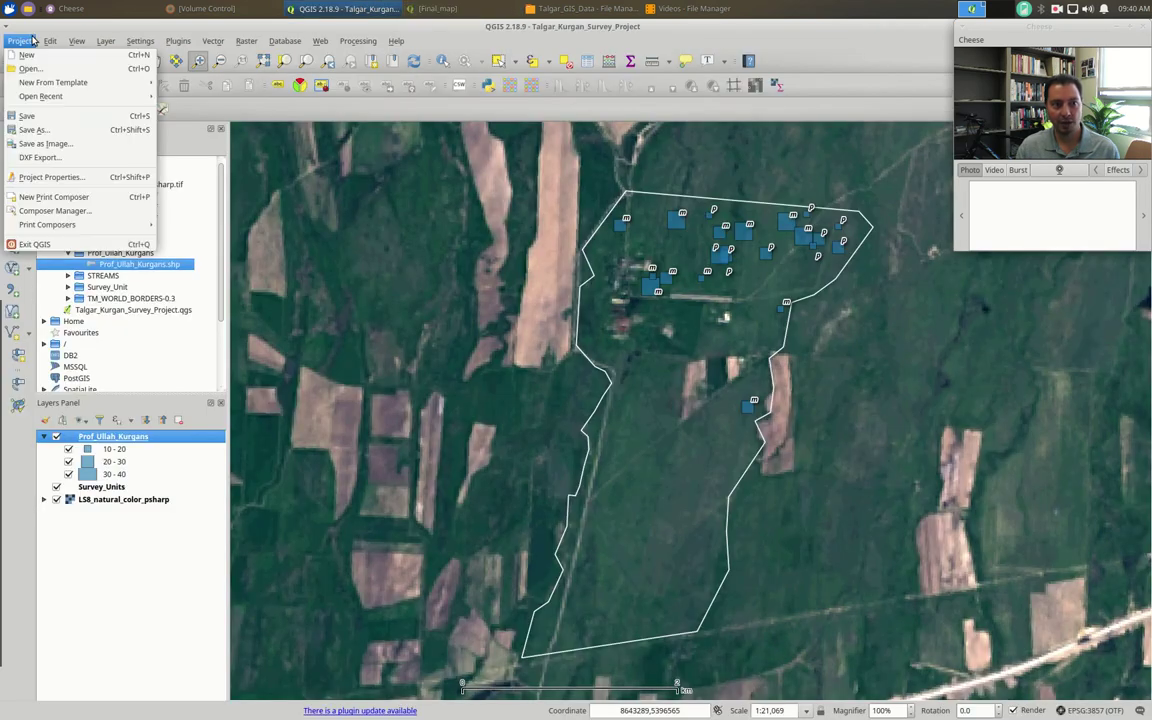
{"action": "left_click", "coordinate": [68, 212]}
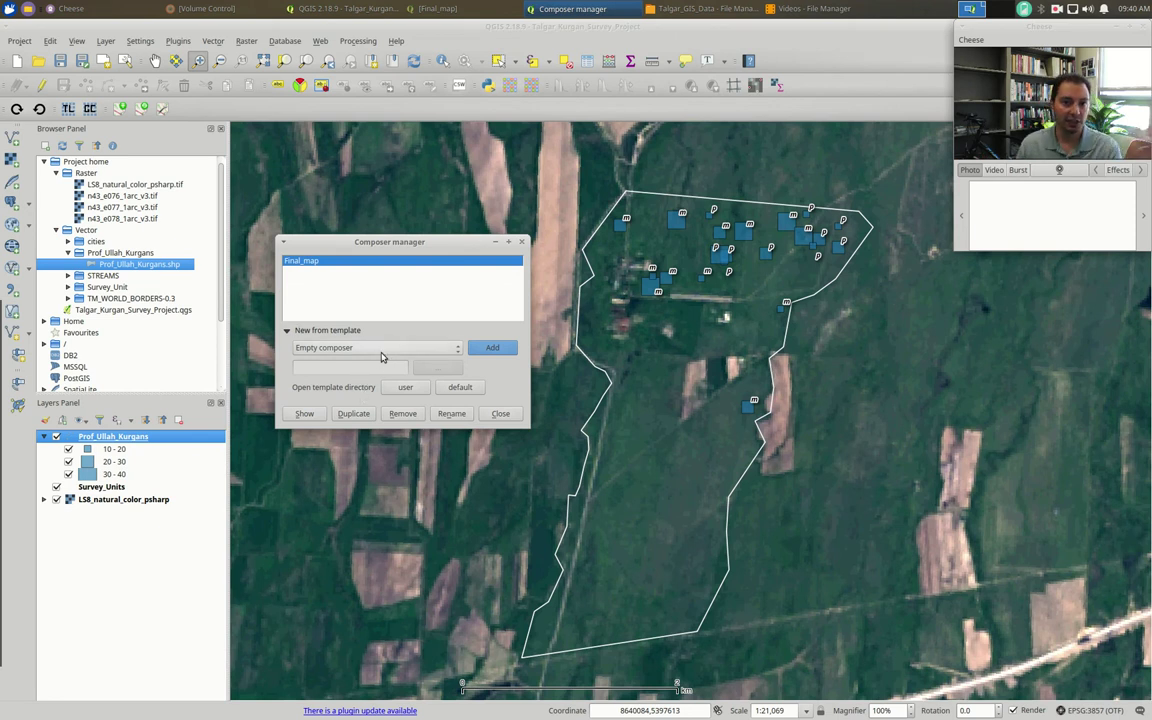
{"action": "left_click", "coordinate": [499, 413]}
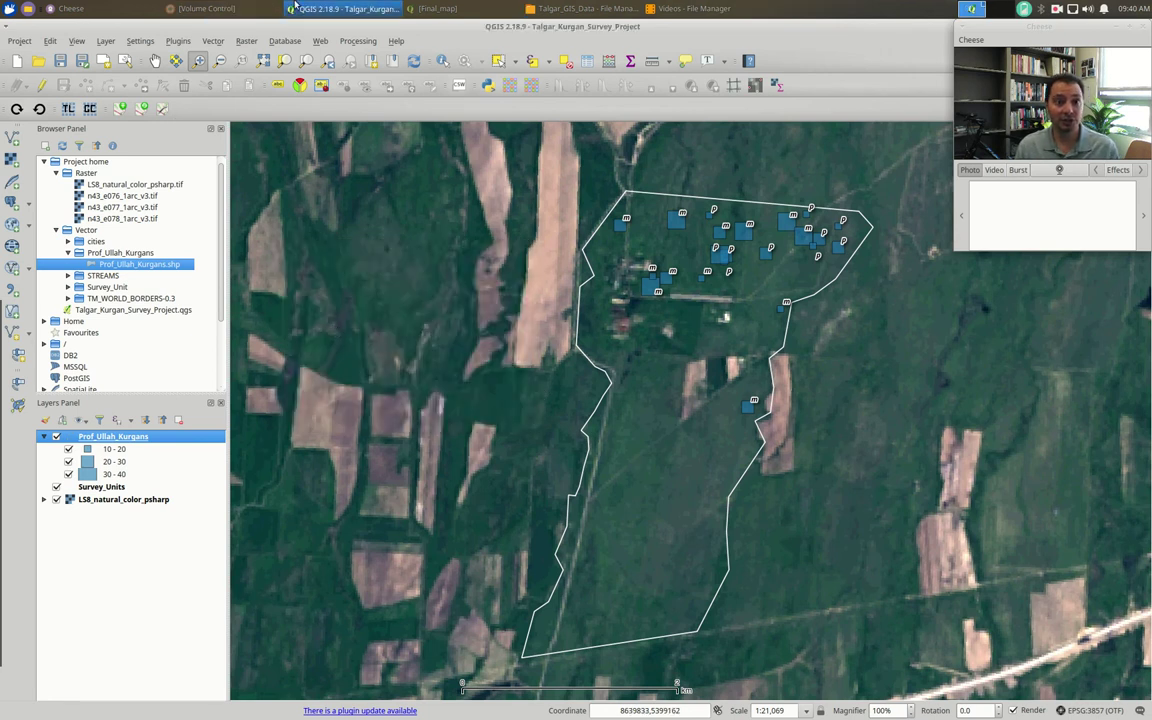
{"action": "left_click", "coordinate": [418, 8]}
{"action": "left_click", "coordinate": [418, 8]}
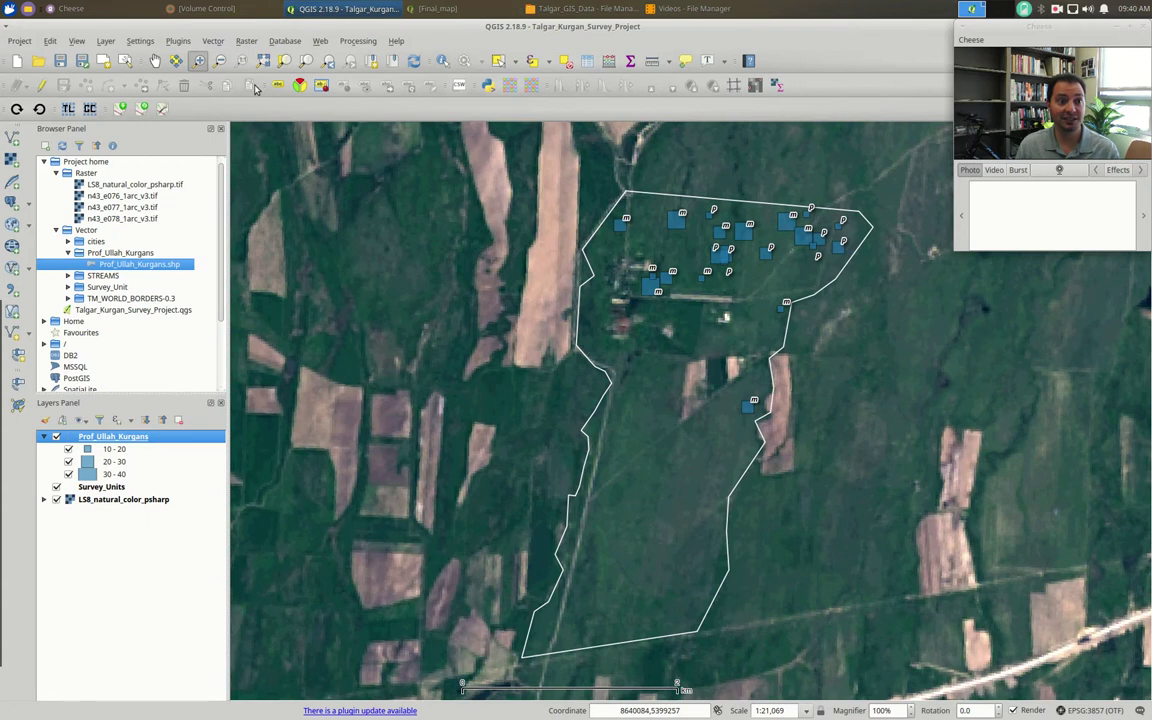
{"action": "left_click", "coordinate": [60, 60]}
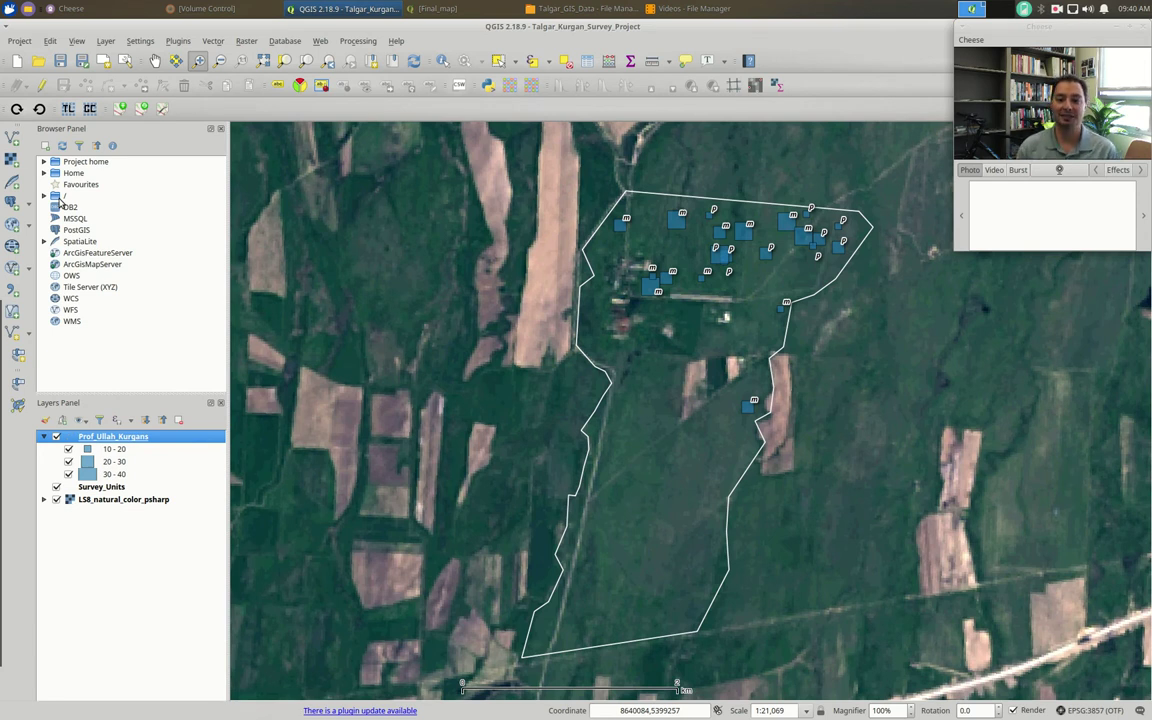
- Set the Final_map page to the ANSI A (Letter) preset with units in inches
{"action": "left_click", "coordinate": [436, 8]}
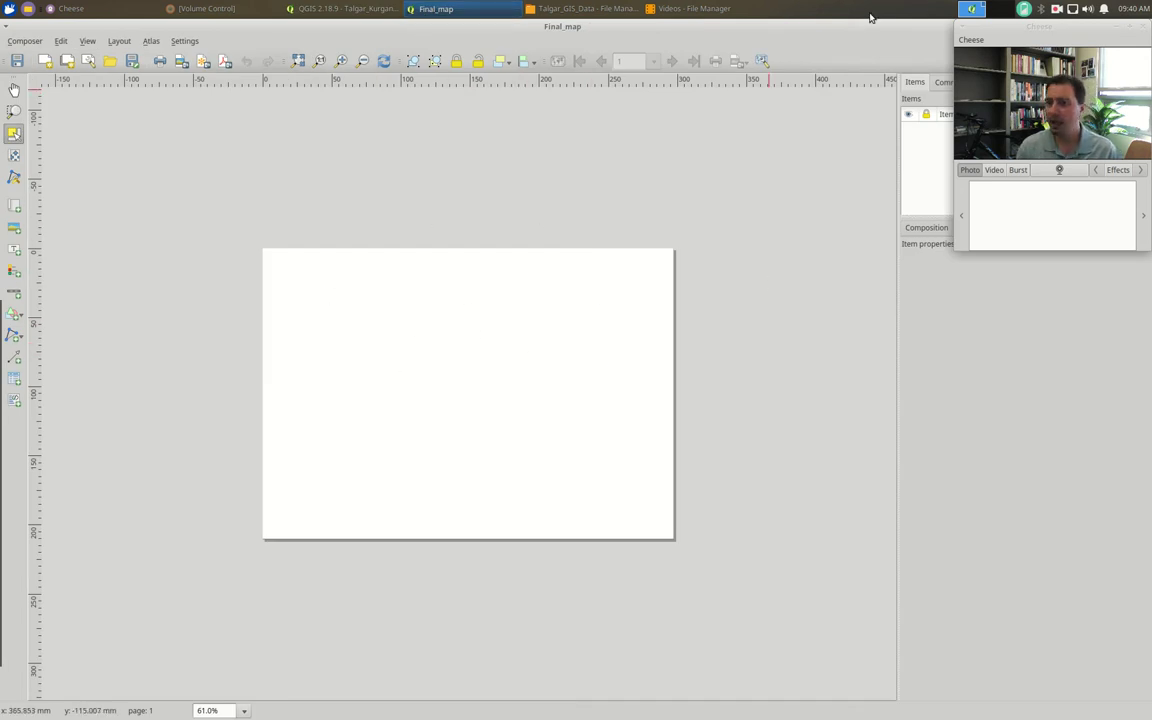
{"action": "left_click", "coordinate": [1079, 33]}
{"action": "left_click_drag", "start_coordinate": [1079, 33], "coordinate": [167, 87]}
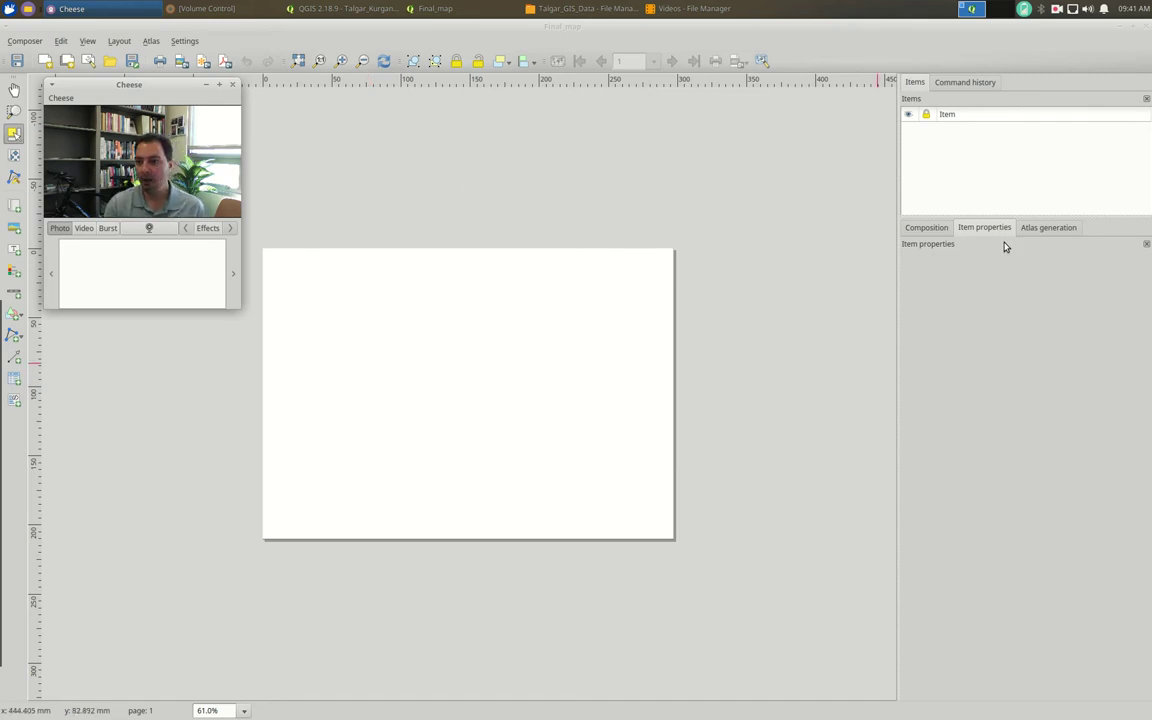
{"action": "left_click", "coordinate": [938, 229]}
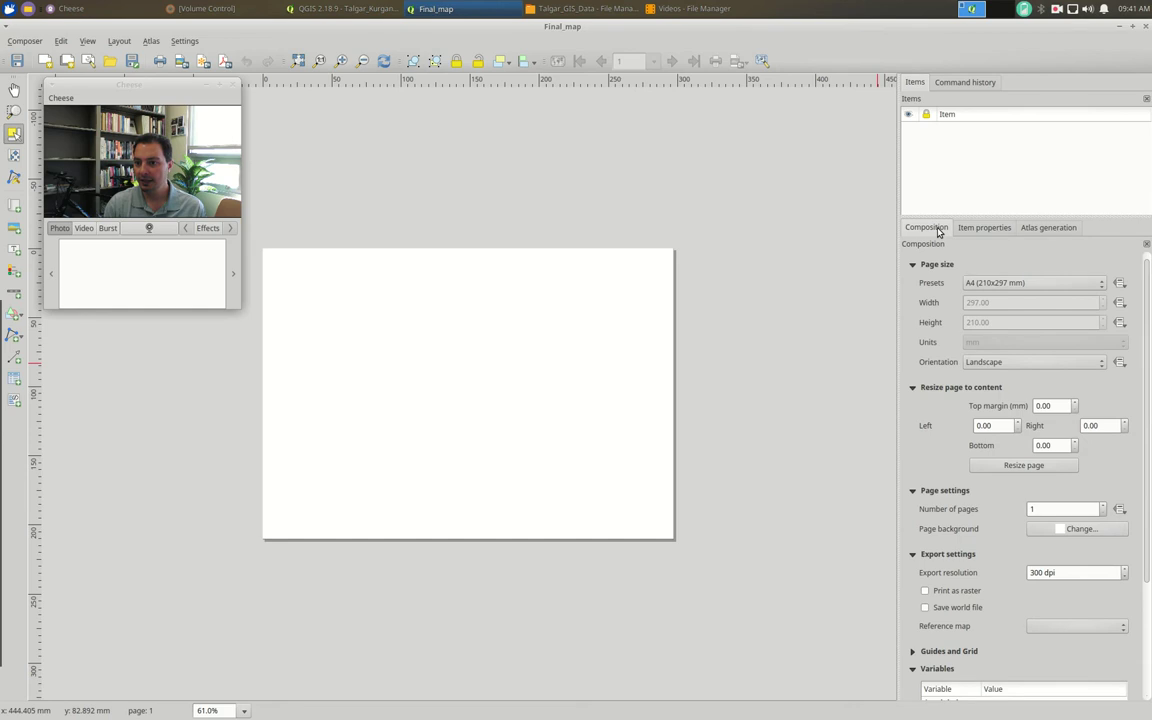
{"action": "left_click", "coordinate": [993, 286]}
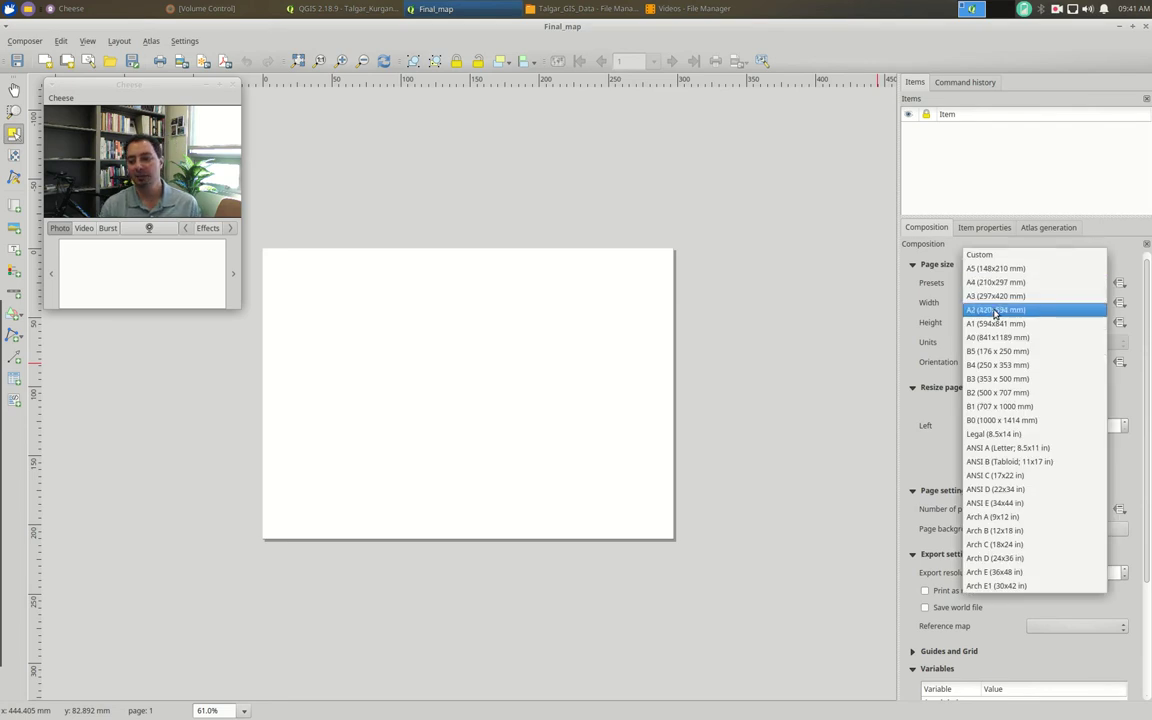
{"action": "left_click", "coordinate": [1036, 448]}
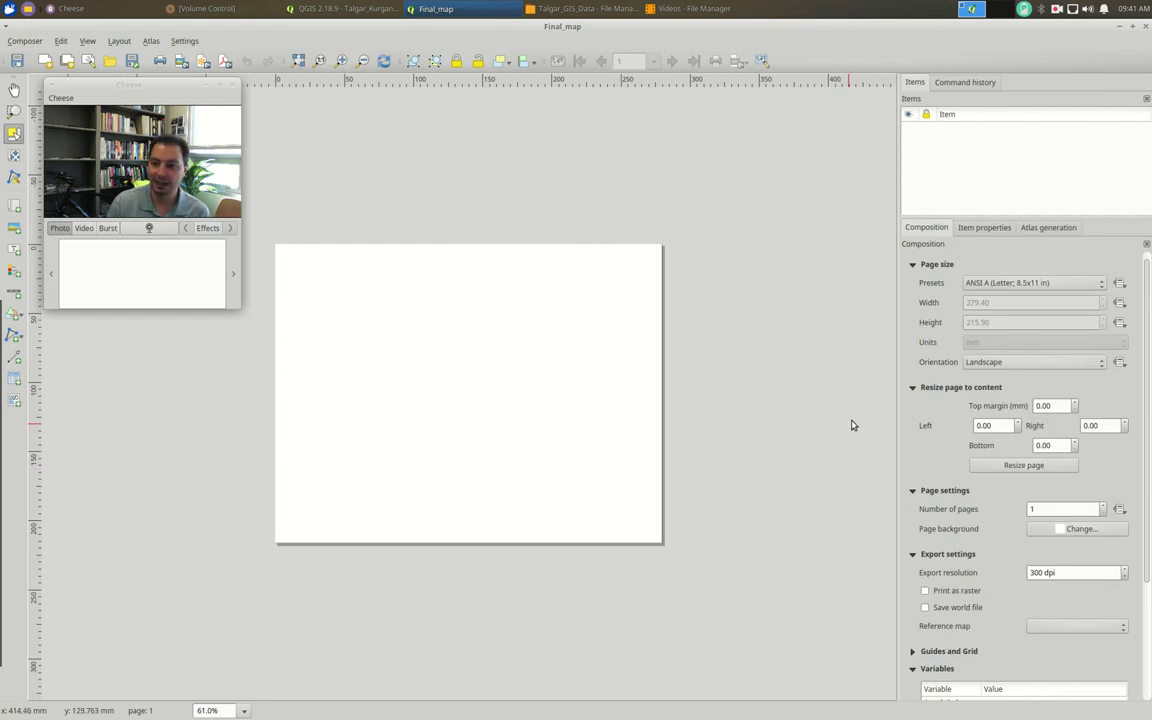
{"action": "left_click", "coordinate": [1000, 282]}
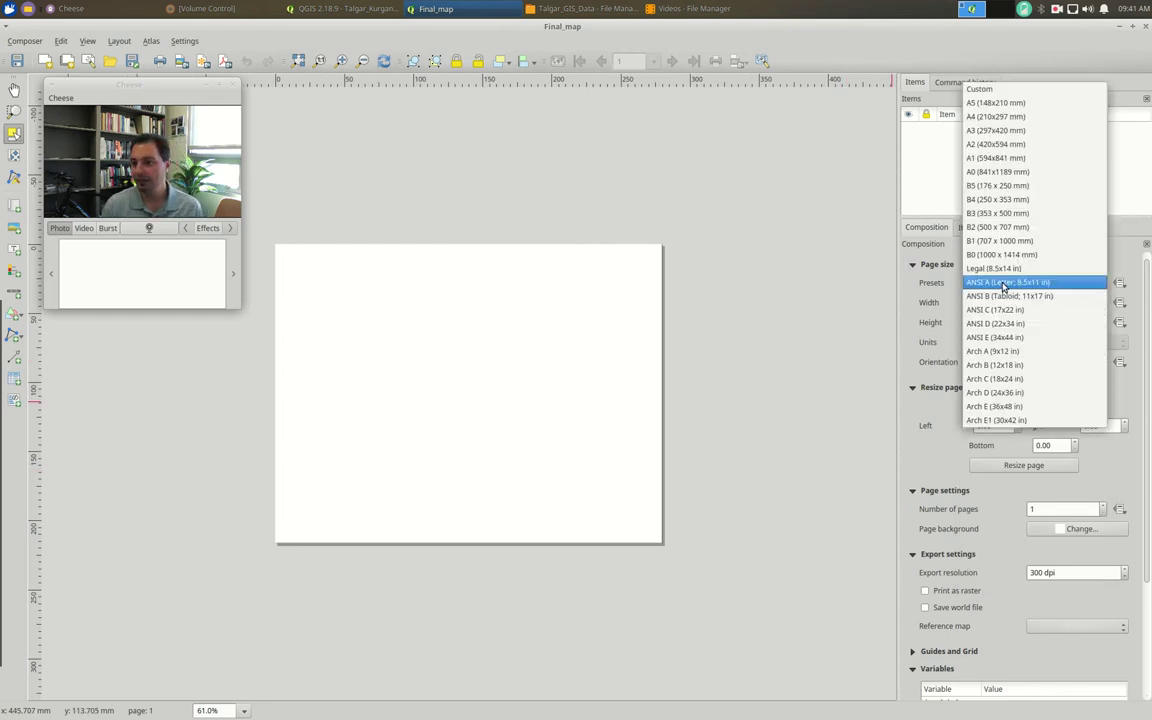
{"action": "left_click", "coordinate": [998, 92]}
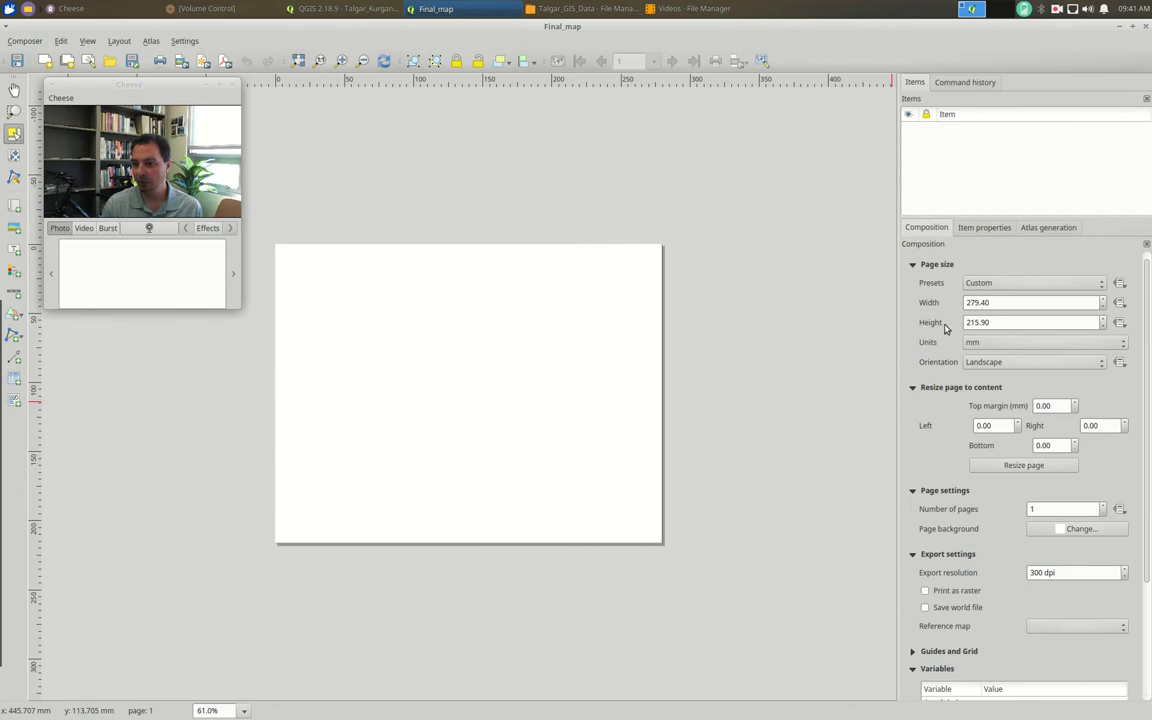
{"action": "left_click", "coordinate": [1000, 342]}
{"action": "left_click", "coordinate": [973, 355]}
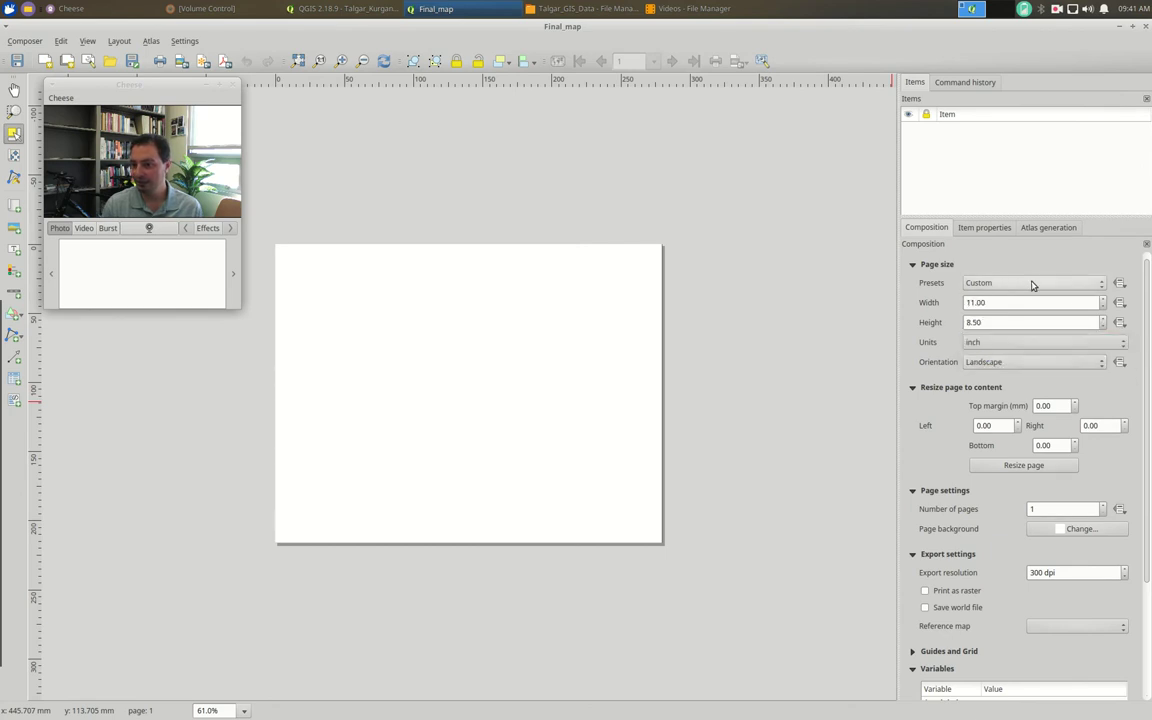
{"action": "left_click", "coordinate": [995, 282]}
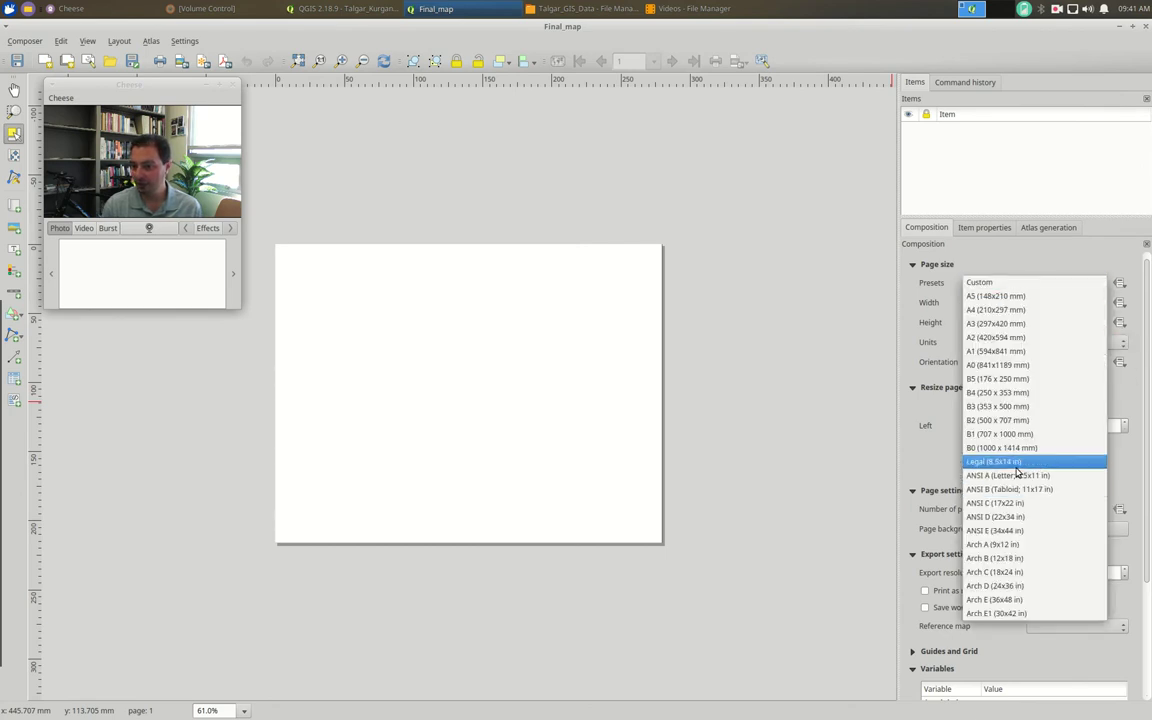
{"action": "left_click", "coordinate": [1015, 475]}
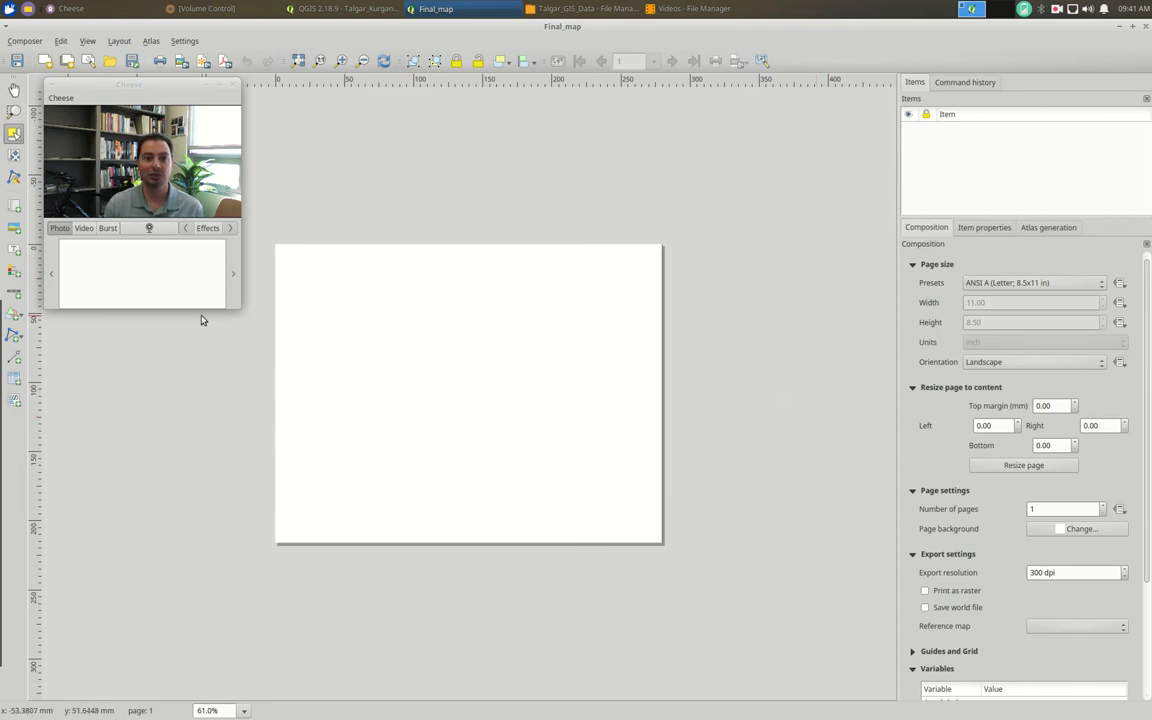
- Set the page orientation to Portrait
{"action": "left_click", "coordinate": [340, 8]}
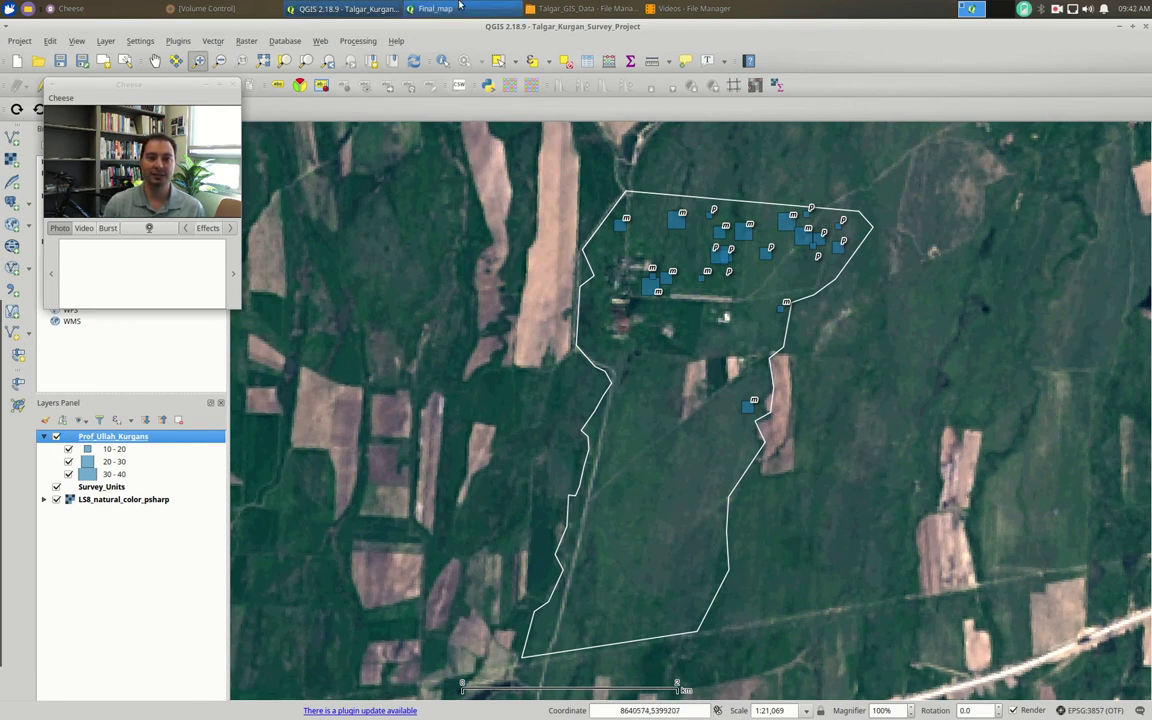
{"action": "left_click", "coordinate": [428, 8]}
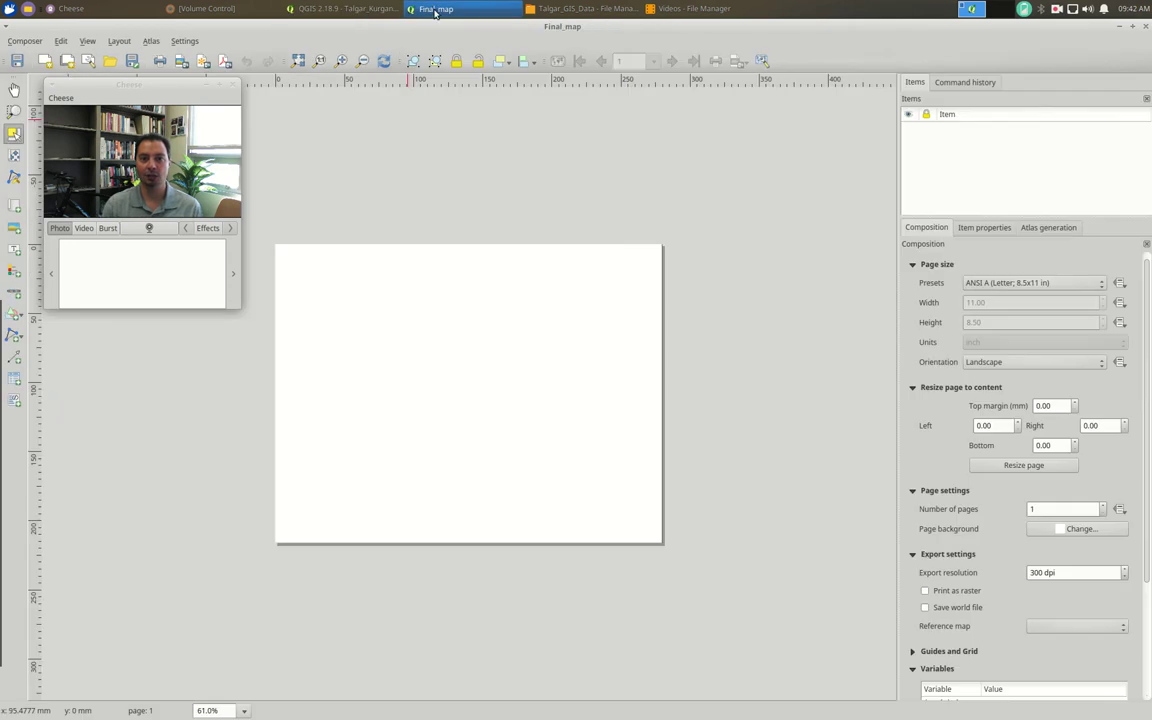
{"action": "left_click", "coordinate": [1005, 362]}
{"action": "left_click", "coordinate": [1010, 374]}
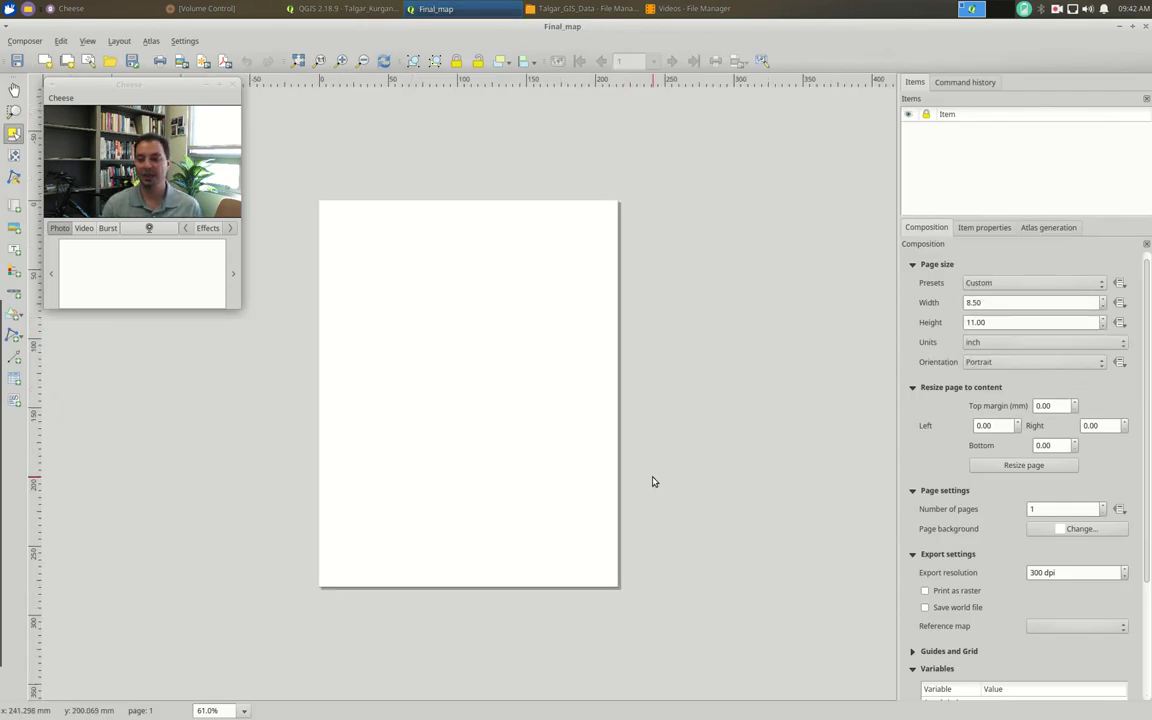
{"action": "left_click", "coordinate": [97, 92]}
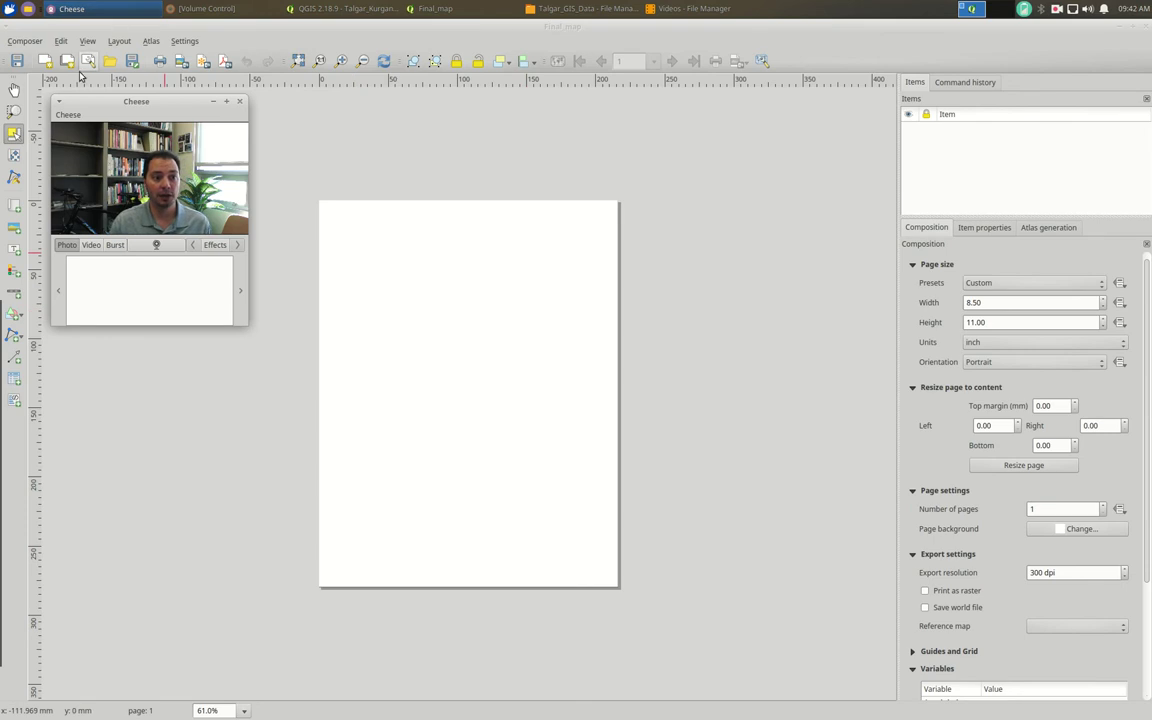
- Draw a map frame covering the letter page and centre it on the page
{"action": "left_click", "coordinate": [13, 208]}
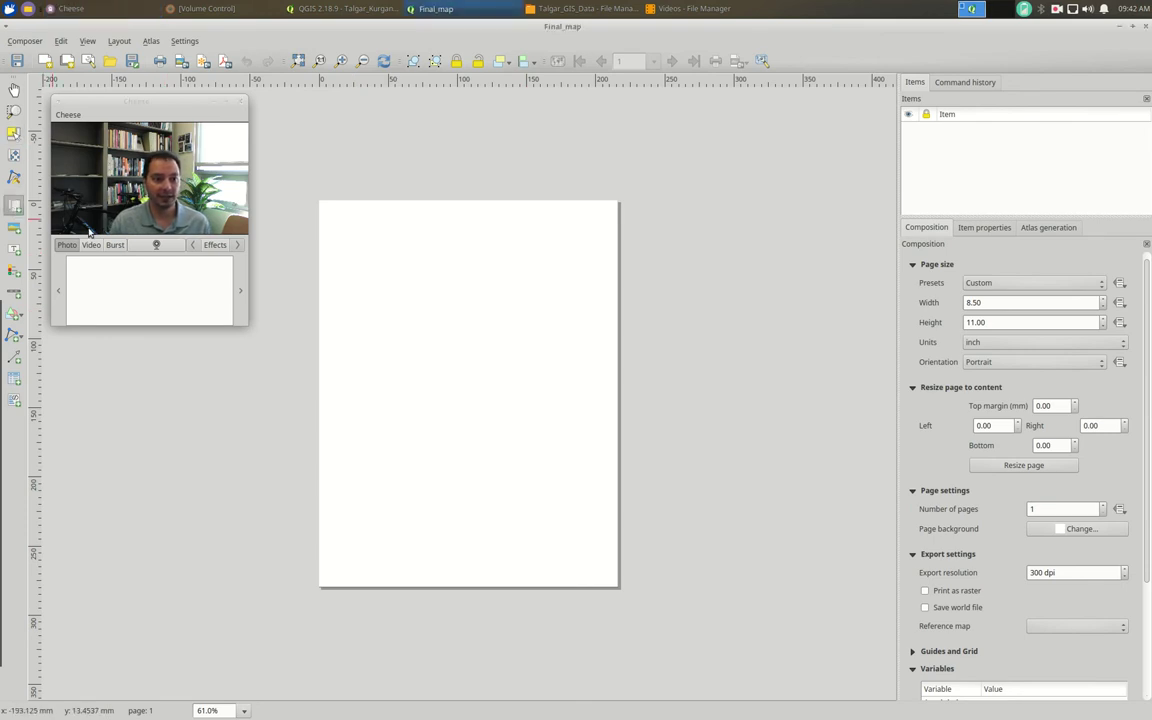
{"action": "left_click_drag", "start_coordinate": [328, 211], "coordinate": [608, 577]}
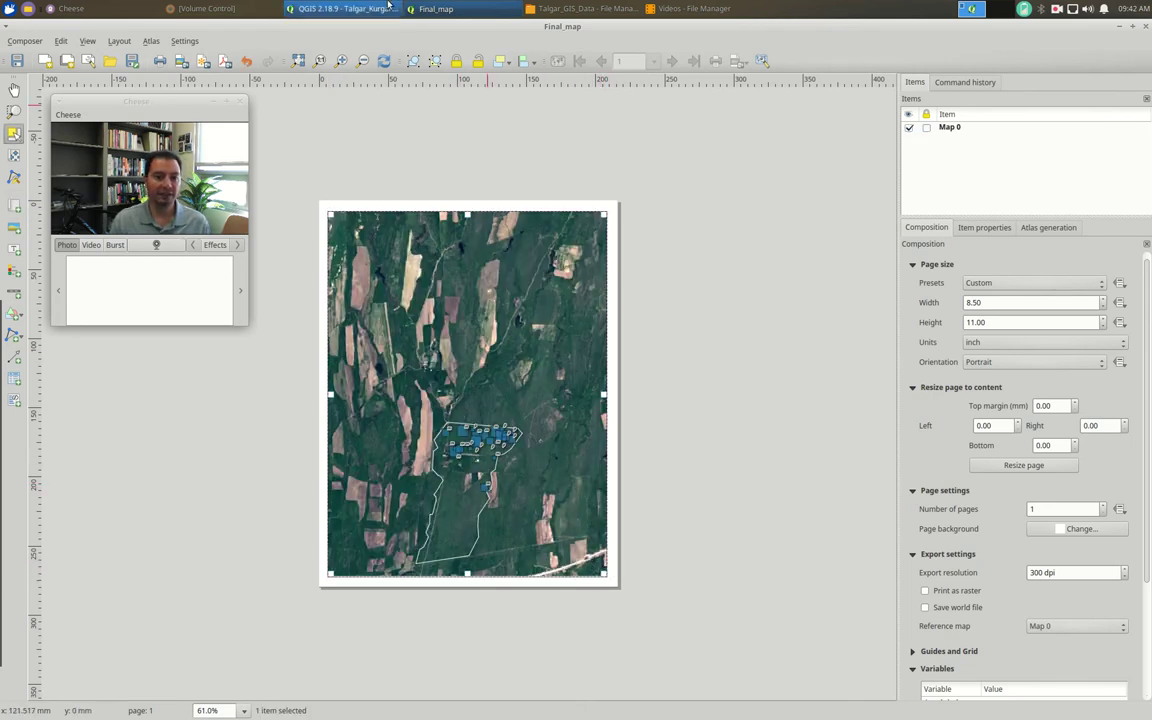
{"action": "left_click", "coordinate": [350, 8]}
{"action": "left_click", "coordinate": [436, 8]}
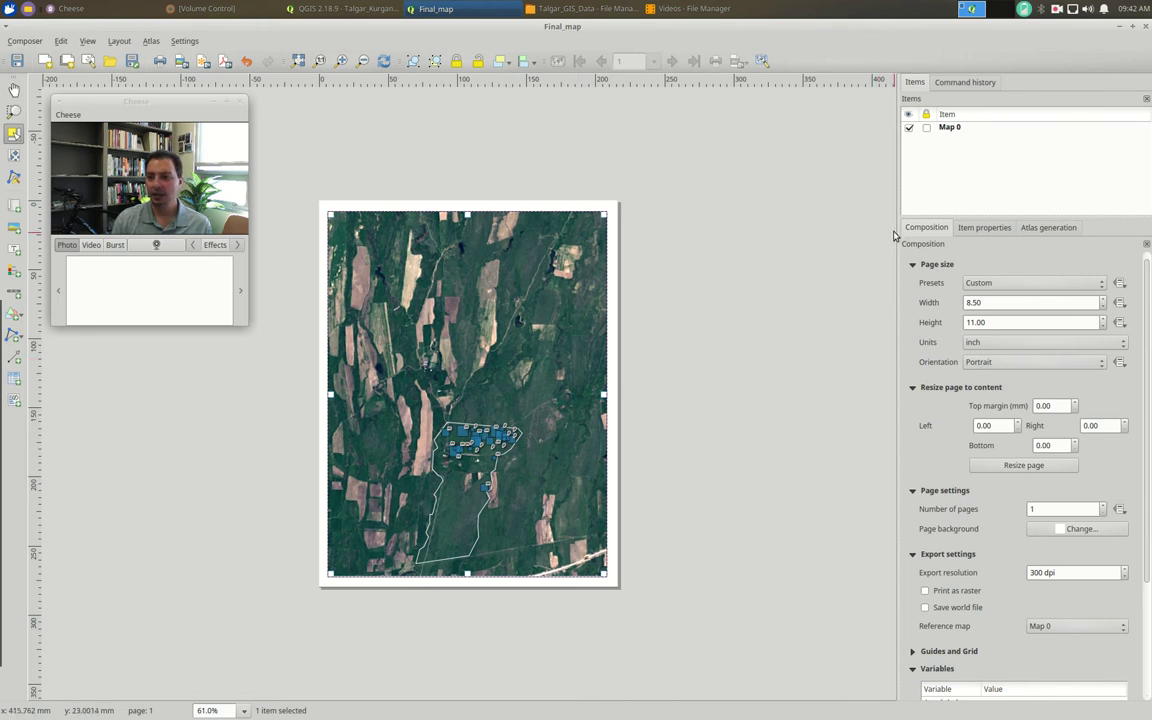
{"action": "left_click", "coordinate": [948, 130]}
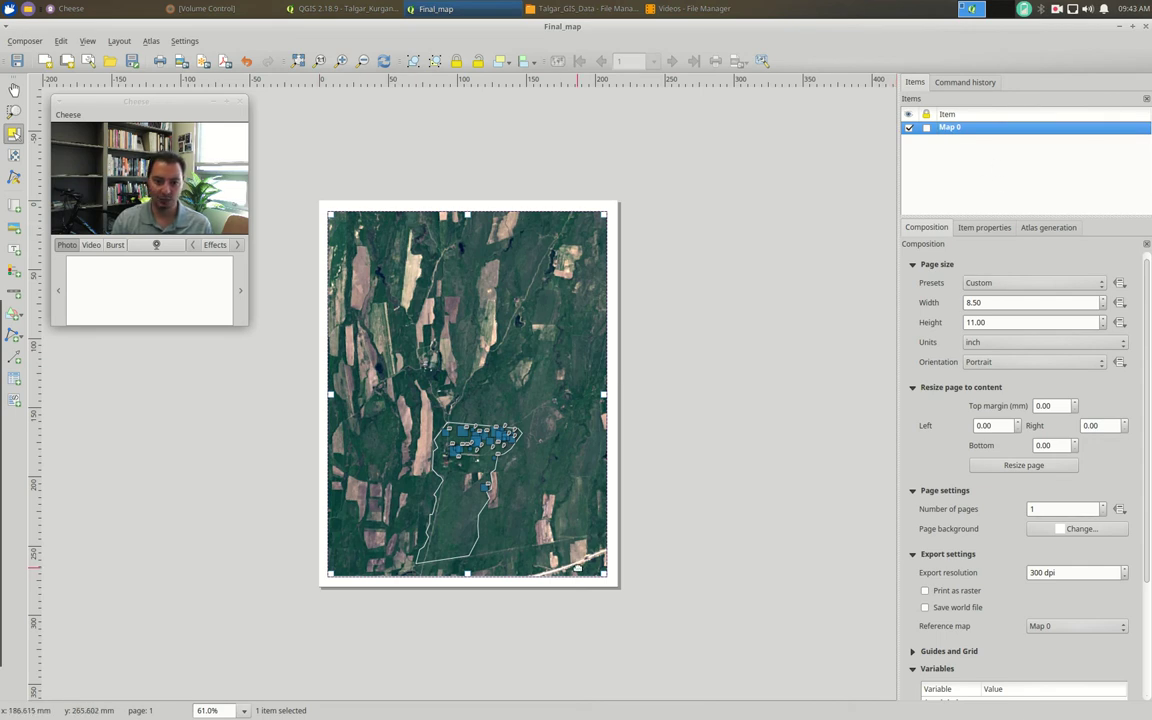
{"action": "left_click_drag", "start_coordinate": [604, 573], "coordinate": [609, 578]}
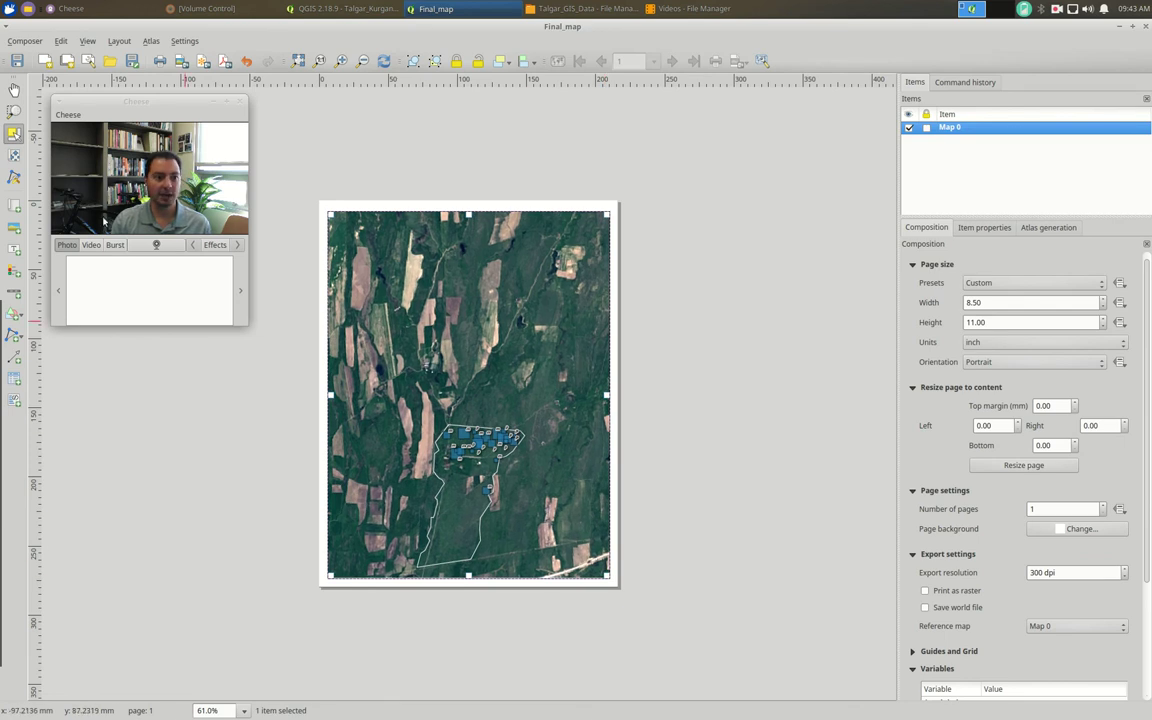
{"action": "left_click", "coordinate": [14, 134]}
{"action": "mouse_move", "coordinate": [456, 306]}
{"action": "left_mouse_down"}
{"action": "mouse_move", "coordinate": [493, 275]}
{"action": "mouse_move", "coordinate": [432, 280]}
{"action": "mouse_move", "coordinate": [472, 309]}
{"action": "left_mouse_up"}
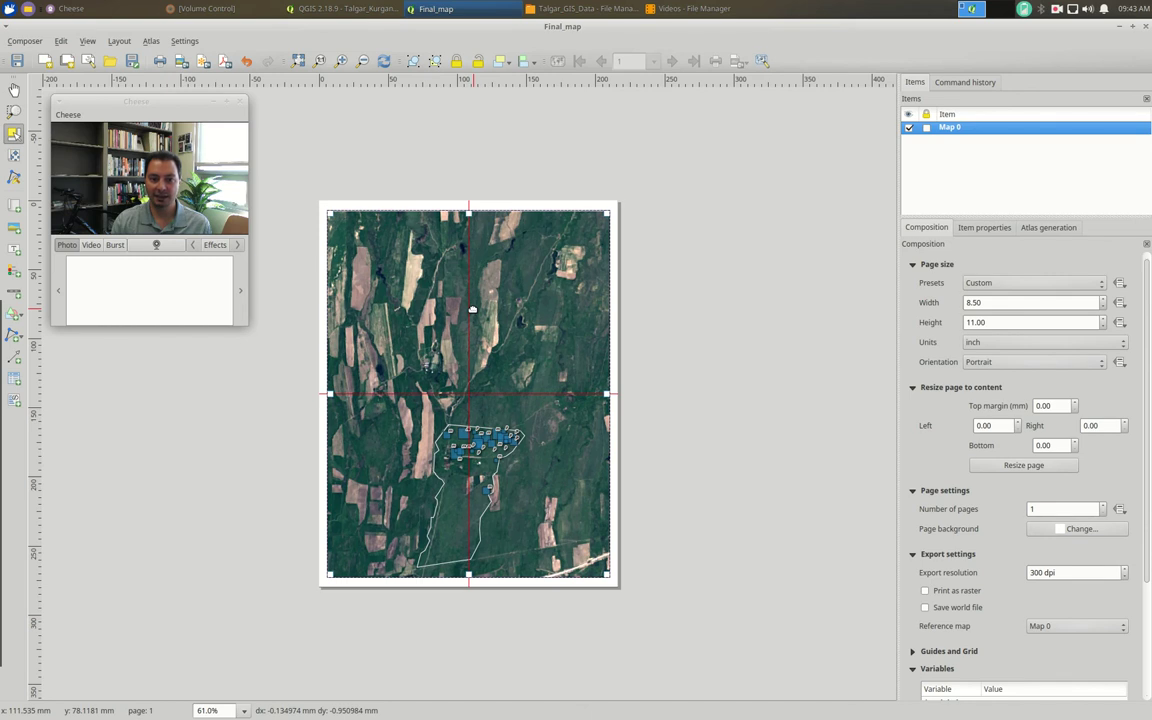
{"action": "left_click_drag", "start_coordinate": [472, 309], "coordinate": [472, 309]}
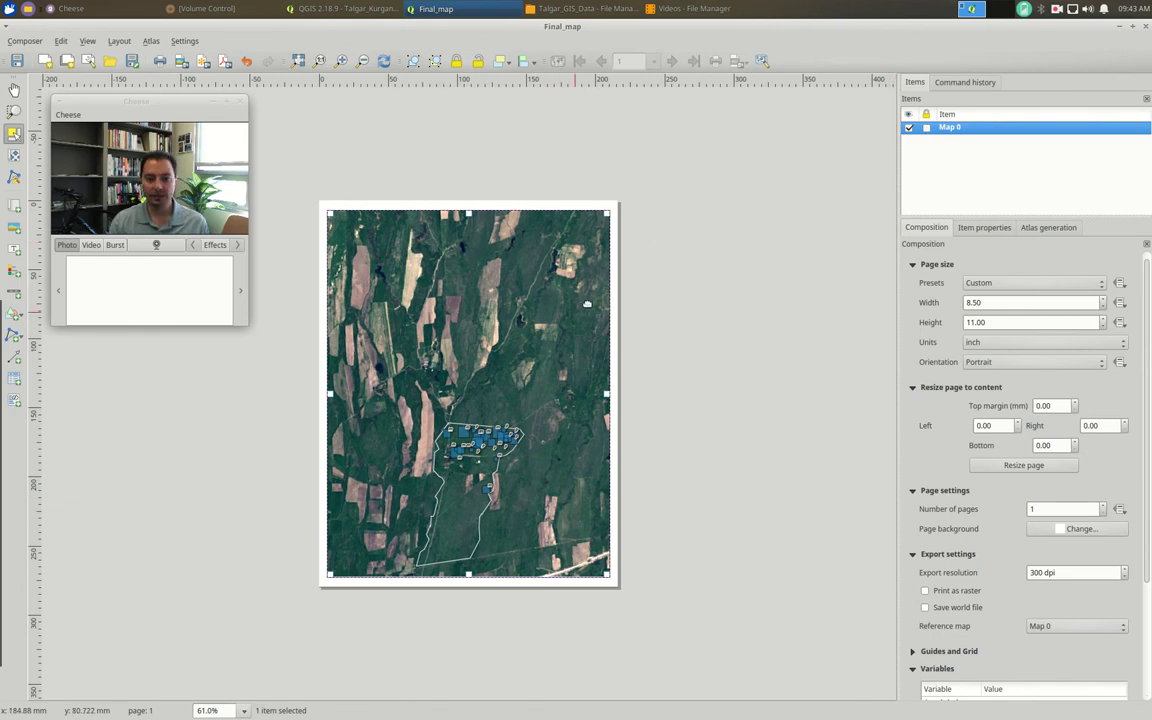
- Check the Map 0 item's scale of 41946, then go back to the main window
{"action": "left_click", "coordinate": [976, 228]}
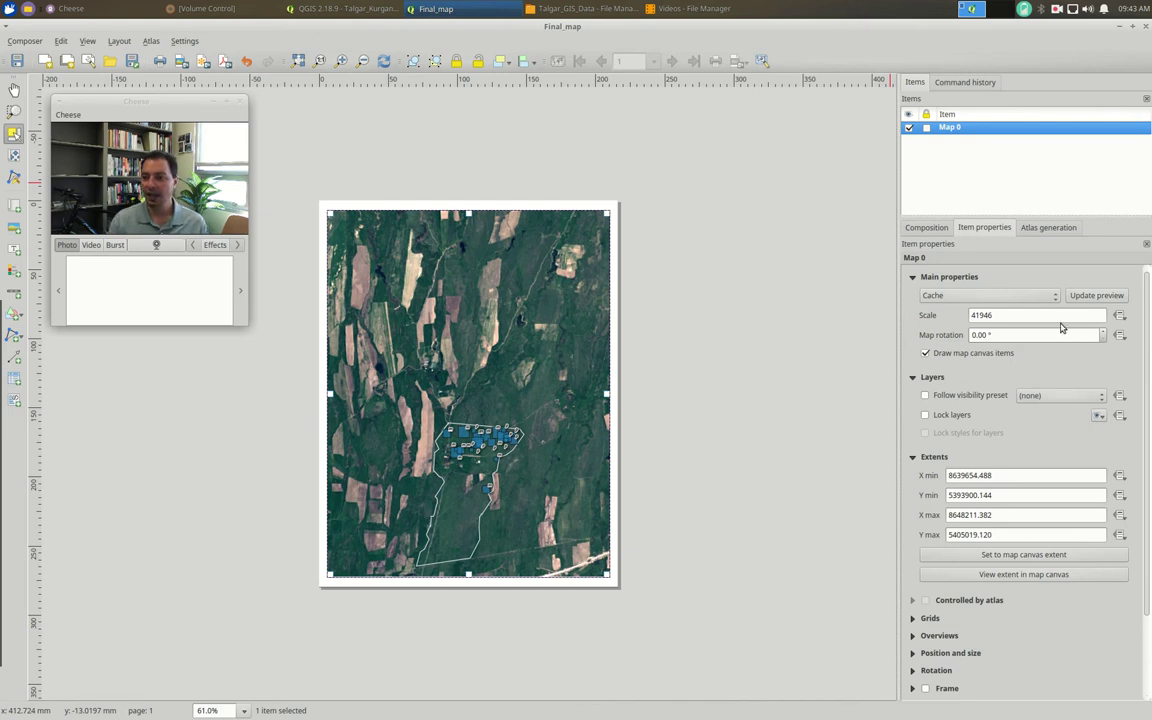
{"action": "double_click", "coordinate": [1030, 315]}
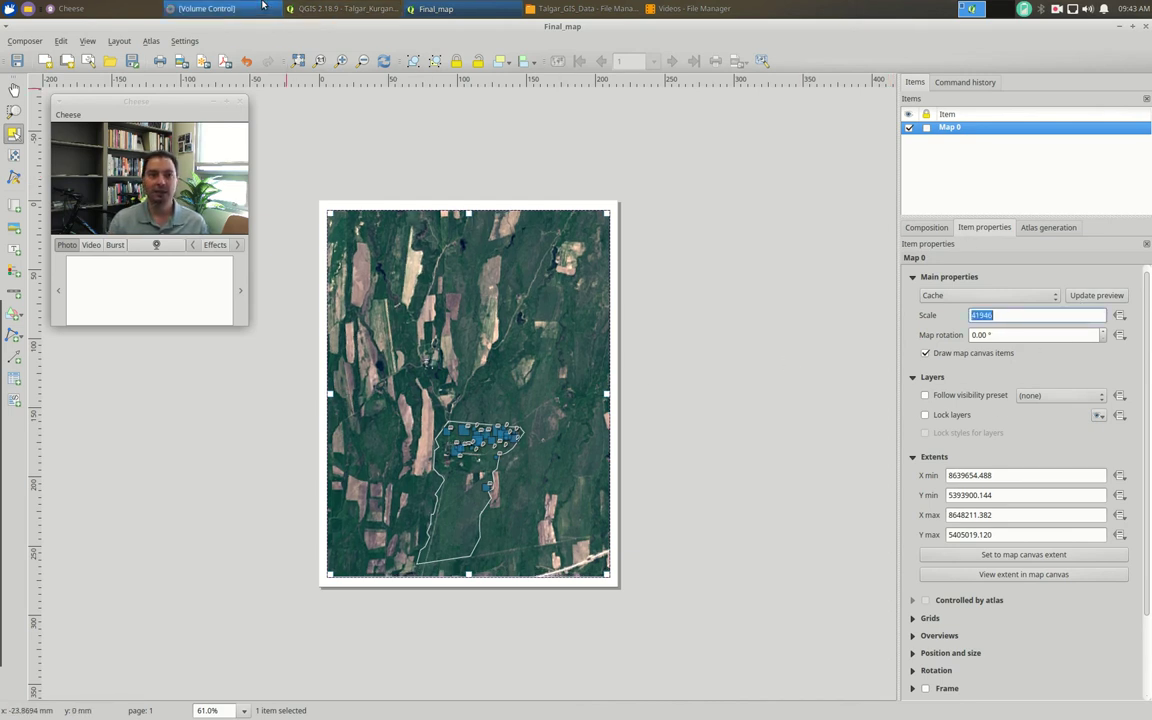
{"action": "left_click", "coordinate": [300, 8]}
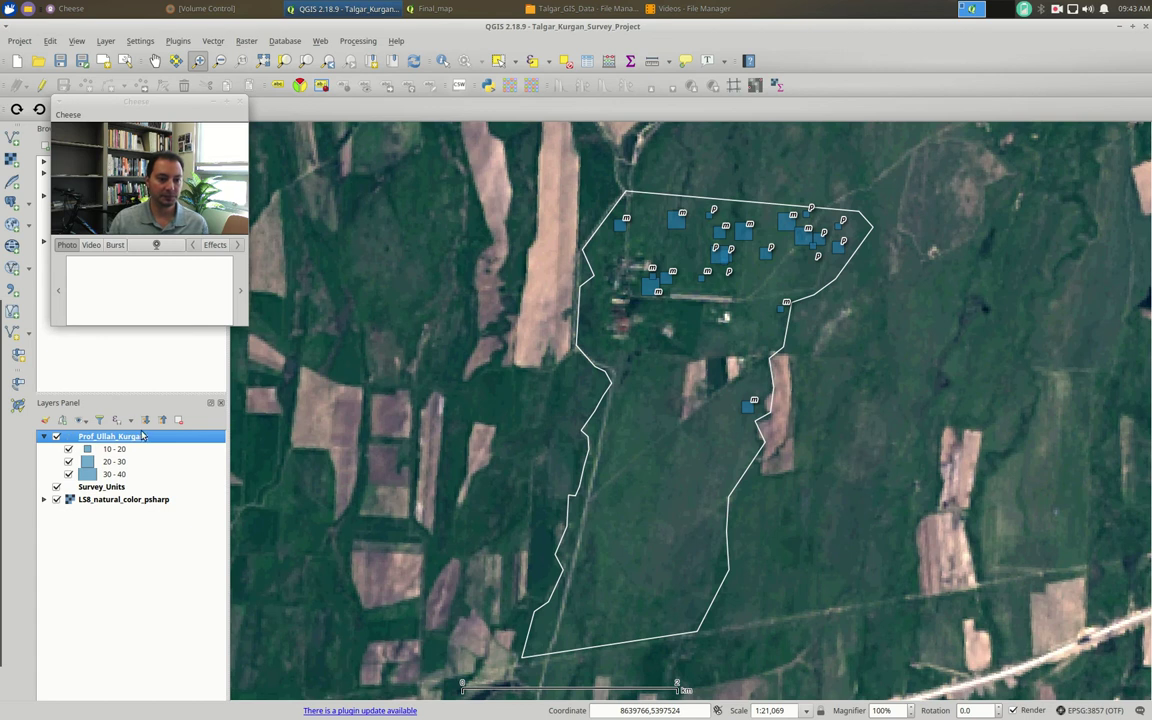
- Add STREAMS.shp from the Browser's Vector folder and refresh the composer map preview
{"action": "left_click_drag", "start_coordinate": [108, 112], "coordinate": [302, 210]}
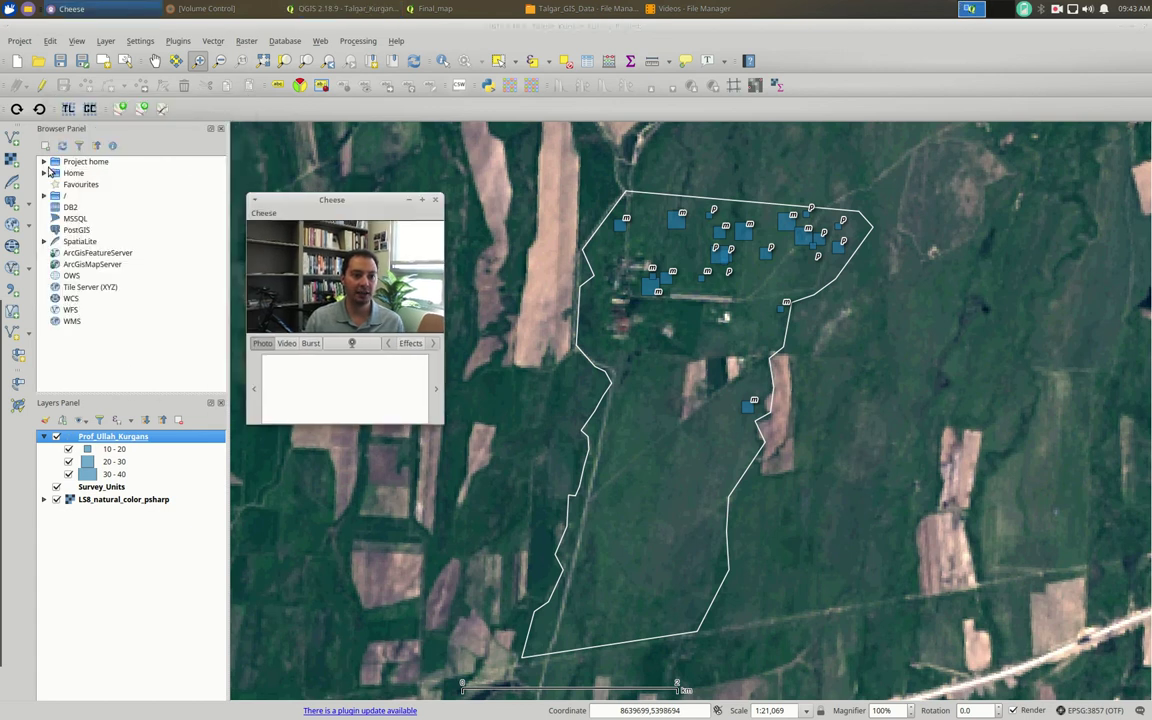
{"action": "left_click", "coordinate": [56, 185]}
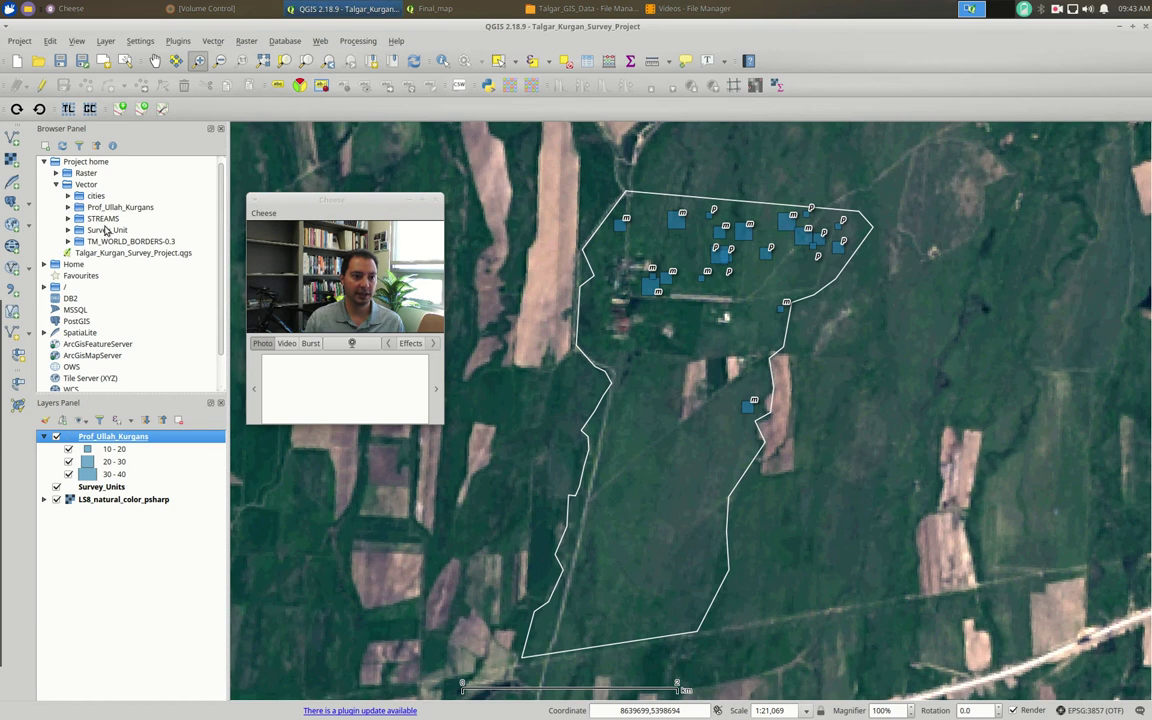
{"action": "left_click", "coordinate": [68, 218]}
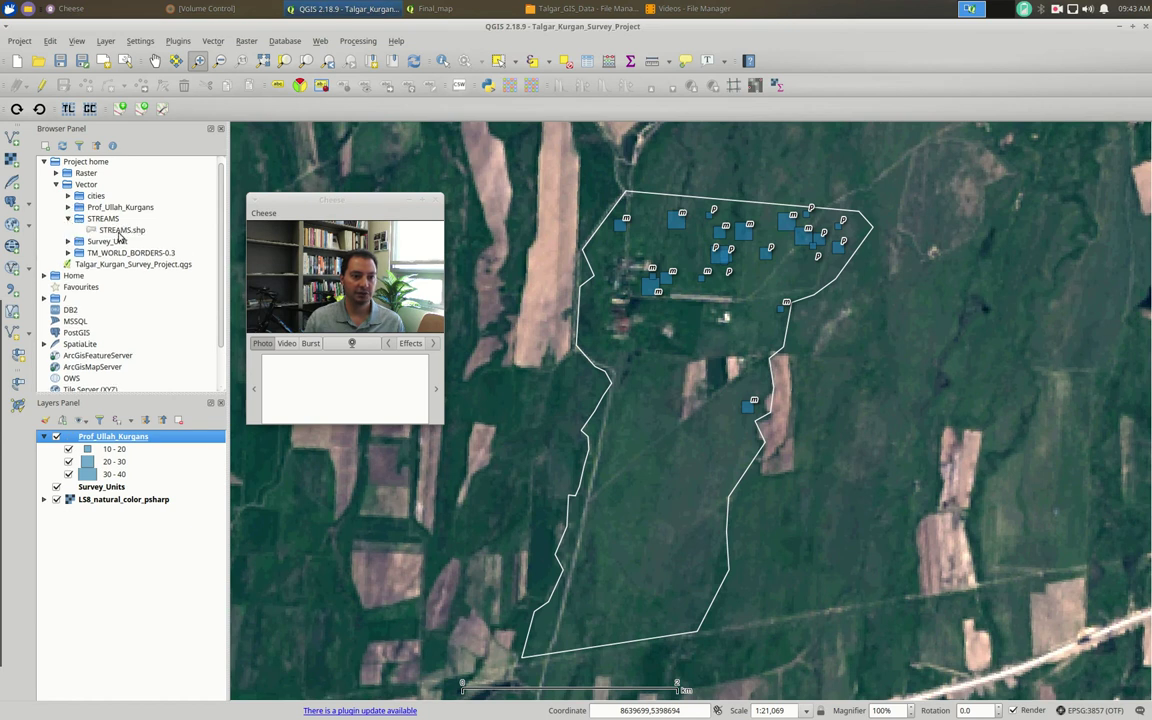
{"action": "double_click", "coordinate": [120, 230]}
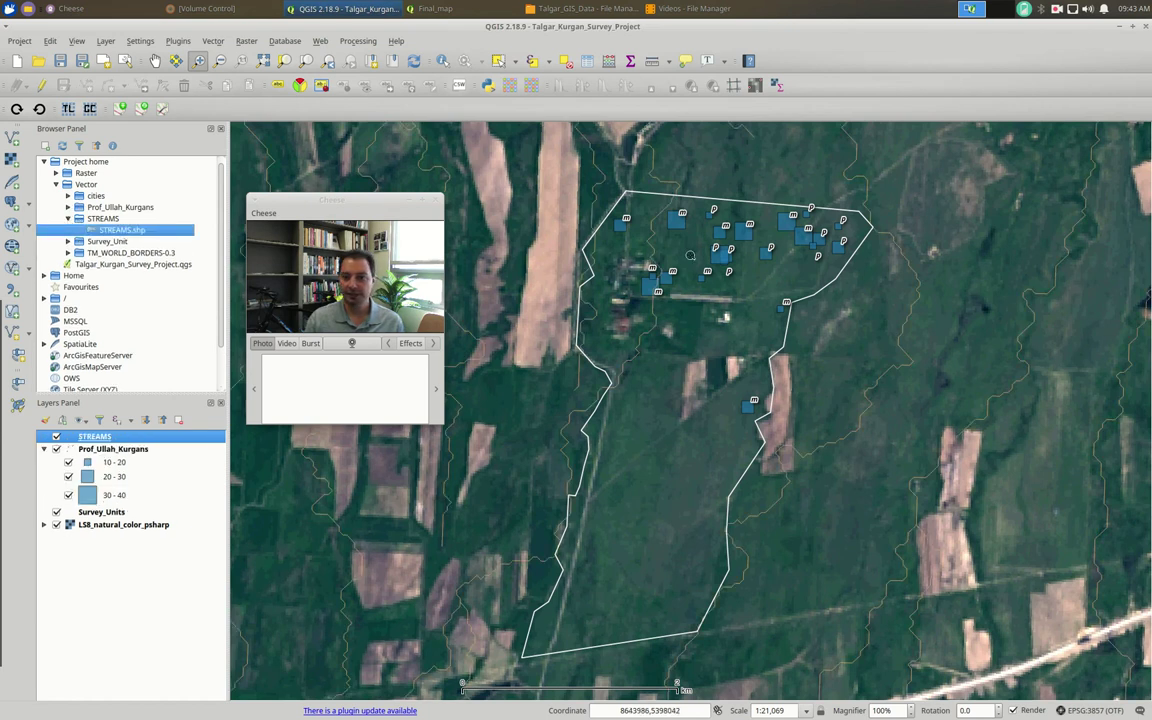
{"action": "left_click_drag", "start_coordinate": [335, 201], "coordinate": [157, 157]}
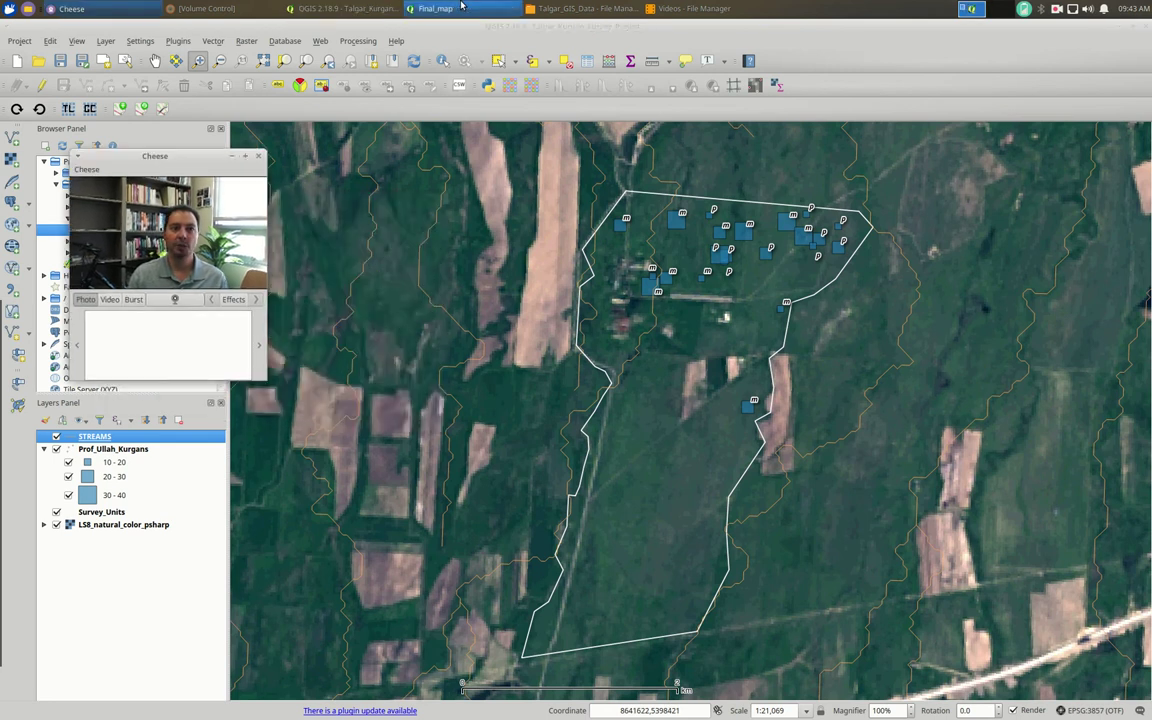
{"action": "left_click", "coordinate": [435, 8]}
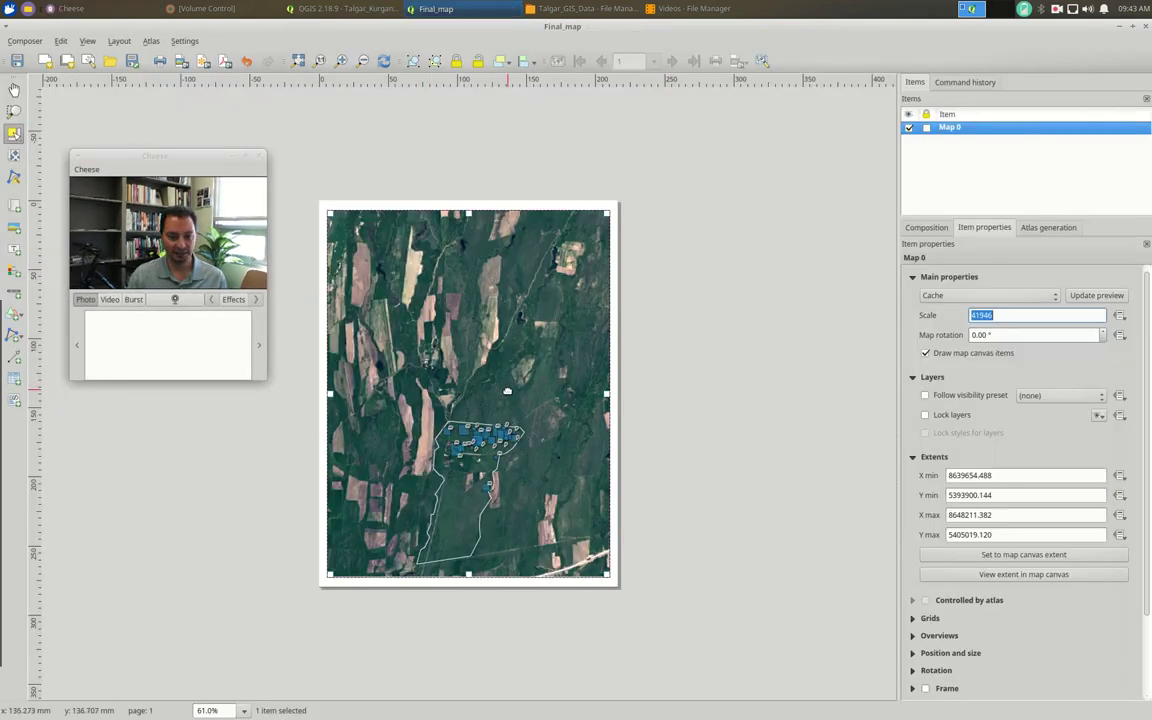
{"action": "left_click", "coordinate": [1100, 297]}
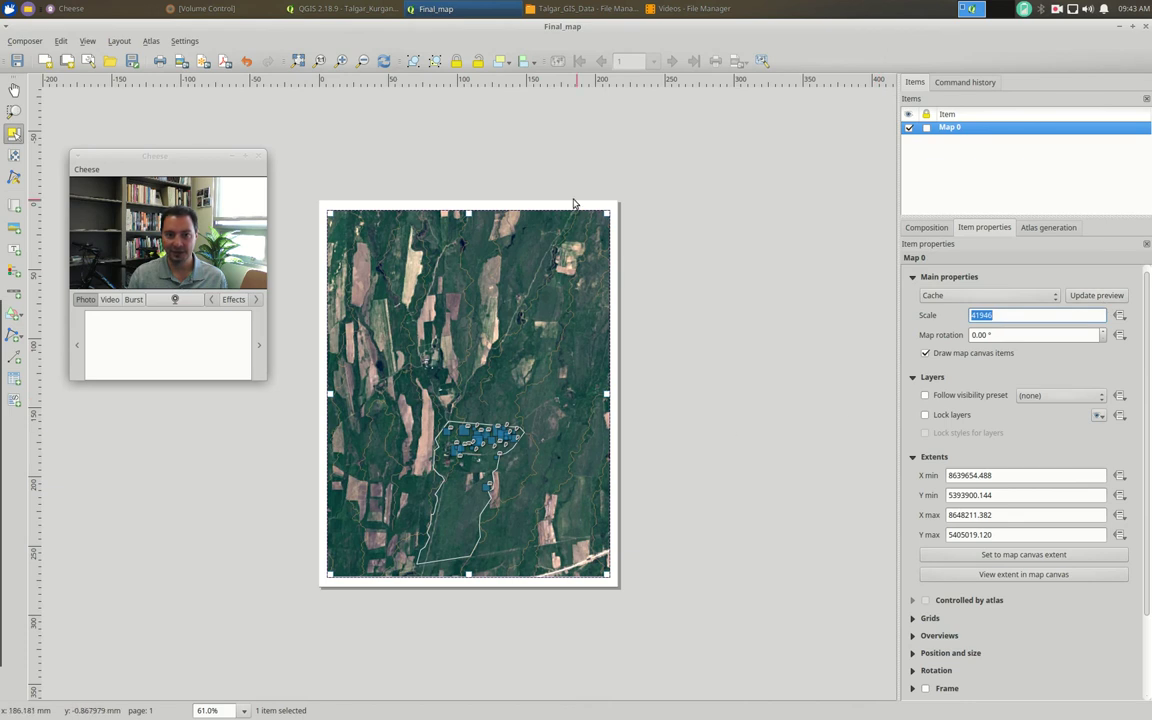
- Move STREAMS below Survey_Units and open its layer properties
{"action": "left_click", "coordinate": [330, 8]}
{"action": "left_click_drag", "start_coordinate": [98, 437], "coordinate": [100, 512]}
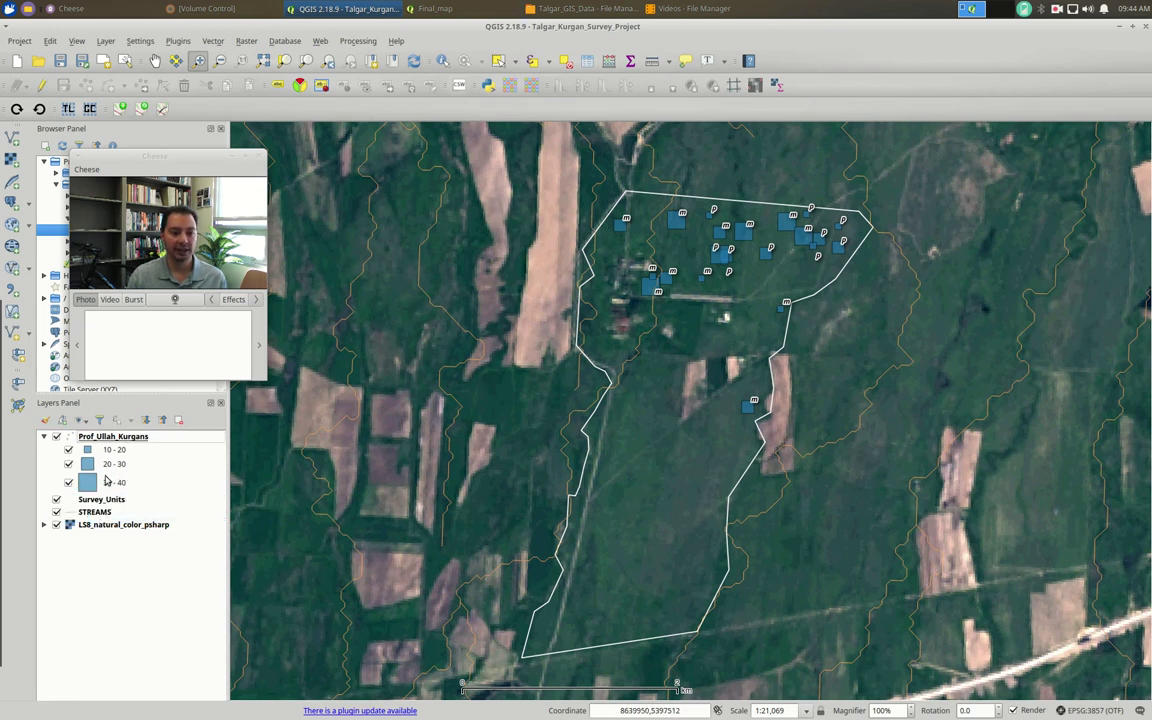
{"action": "left_click", "coordinate": [97, 513]}
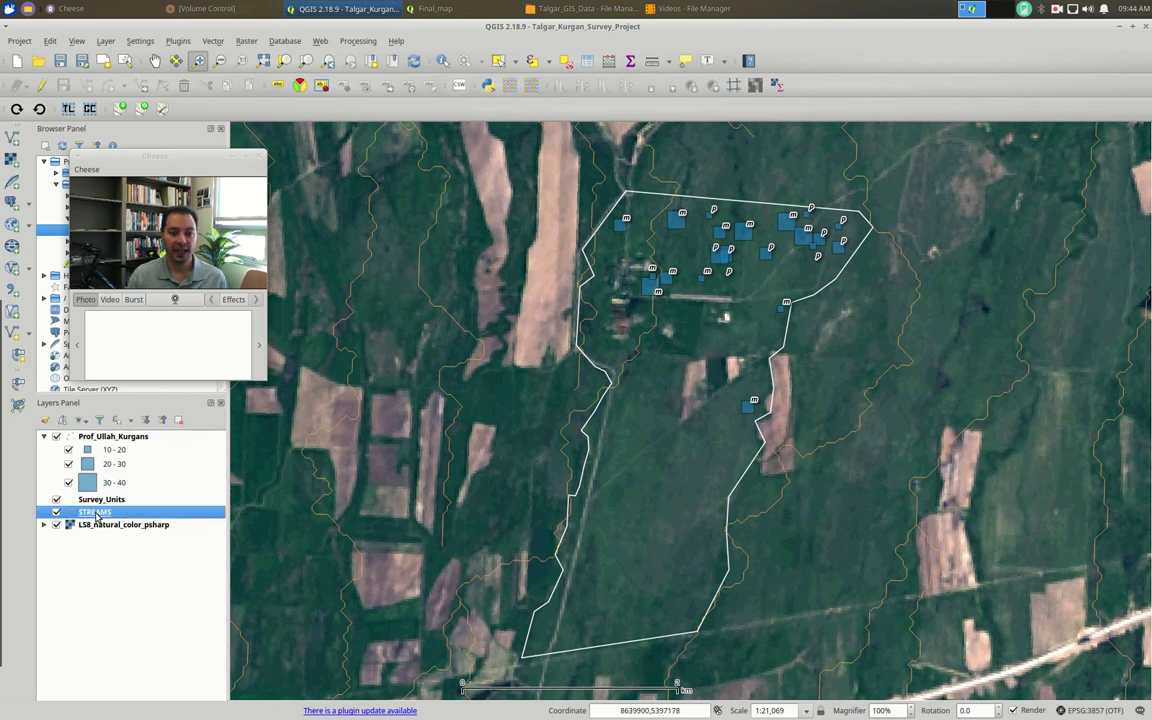
{"action": "double_click", "coordinate": [97, 513]}
{"action": "left_click_drag", "start_coordinate": [206, 154], "coordinate": [868, 20]}
- Set the stream simple line colour to light blue
{"action": "left_click", "coordinate": [33, 101]}
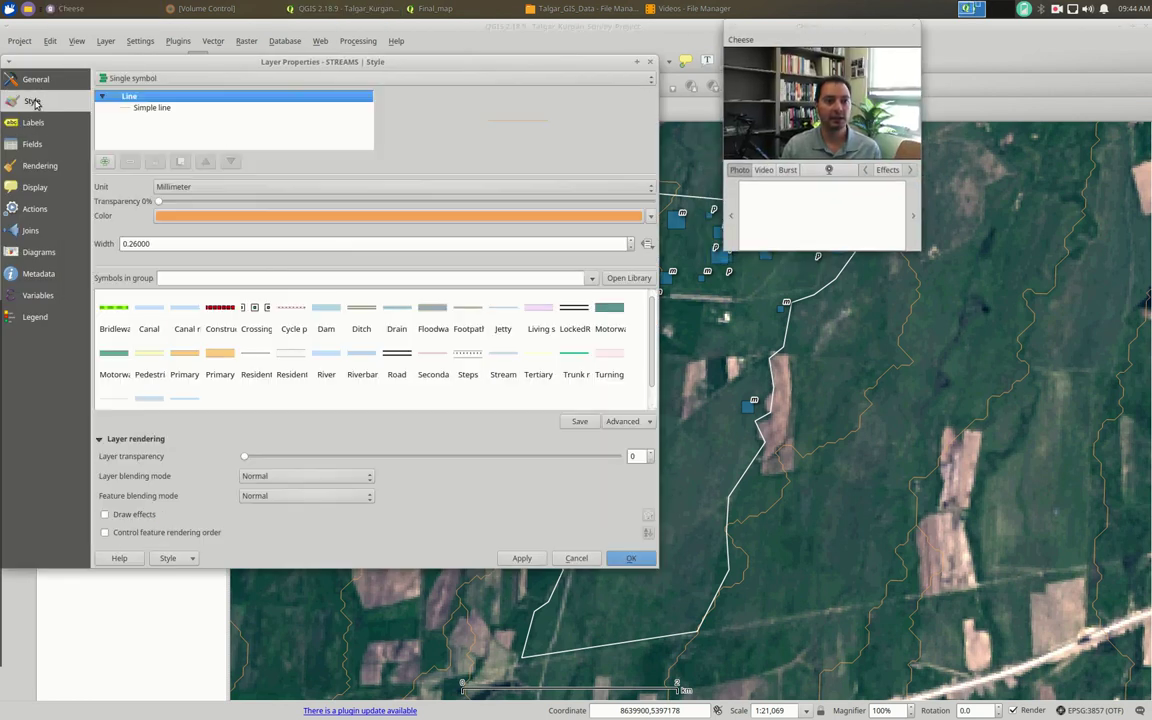
{"action": "left_click", "coordinate": [152, 107]}
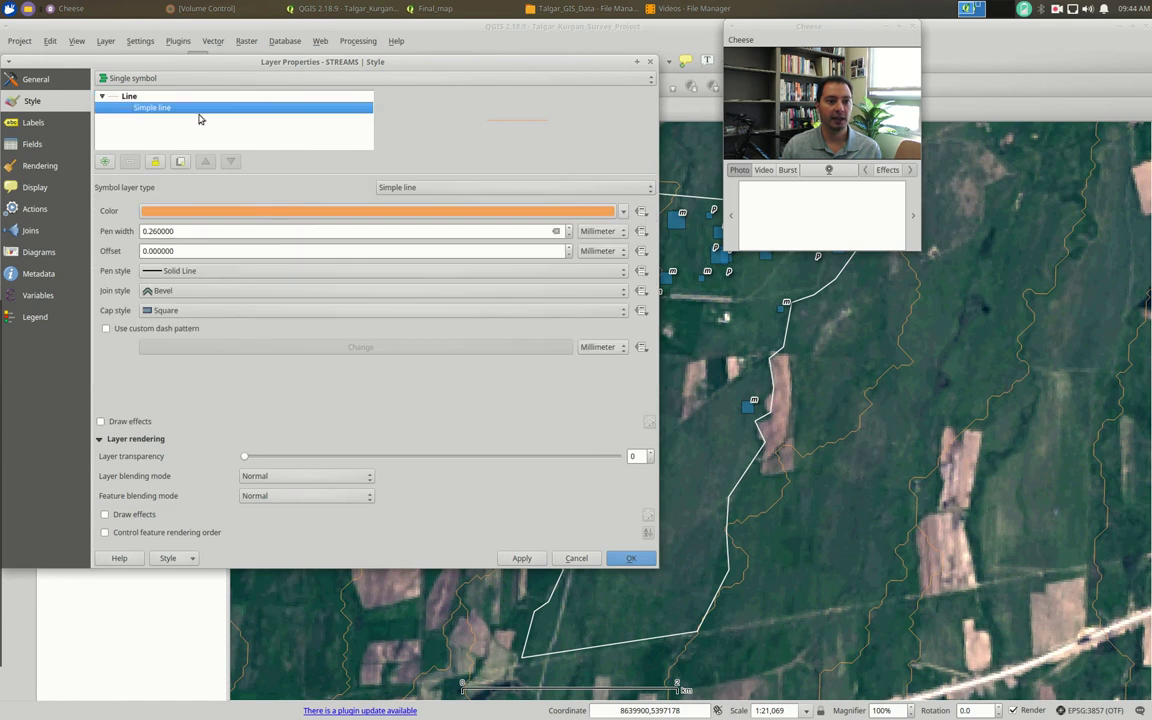
{"action": "left_click", "coordinate": [288, 212]}
{"action": "left_click", "coordinate": [405, 319]}
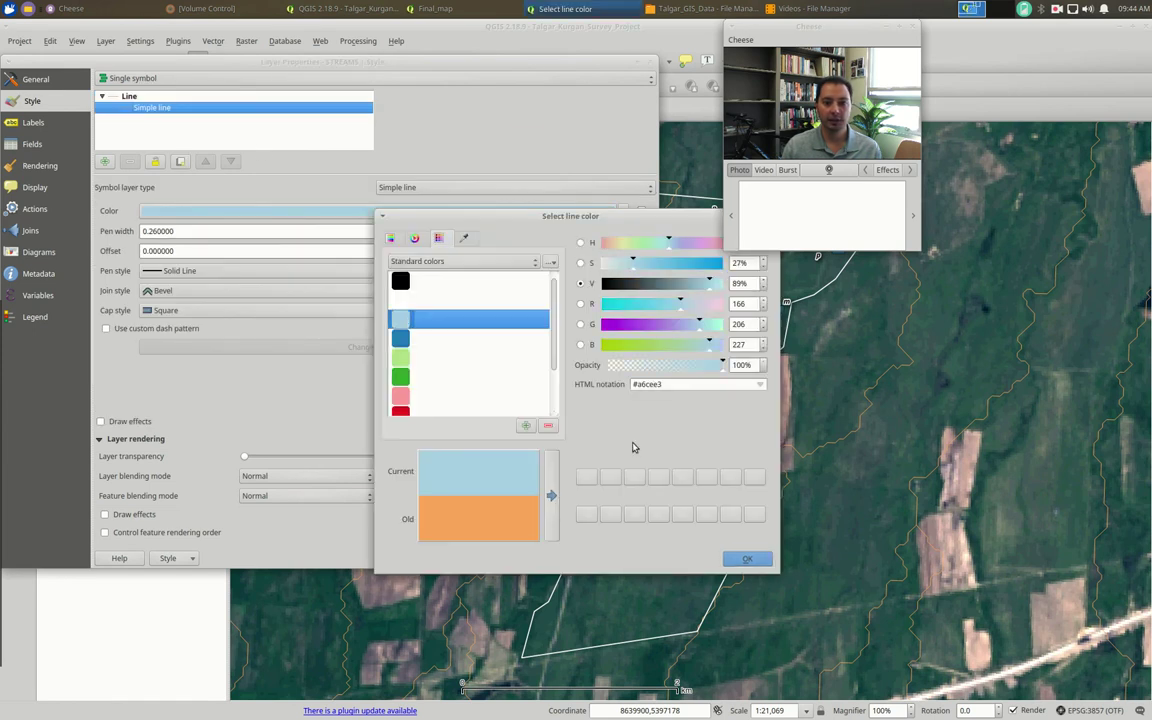
{"action": "left_click", "coordinate": [746, 558]}
- Graduate stream line widths by strahler into five classes using the Size method
{"action": "left_click", "coordinate": [137, 79]}
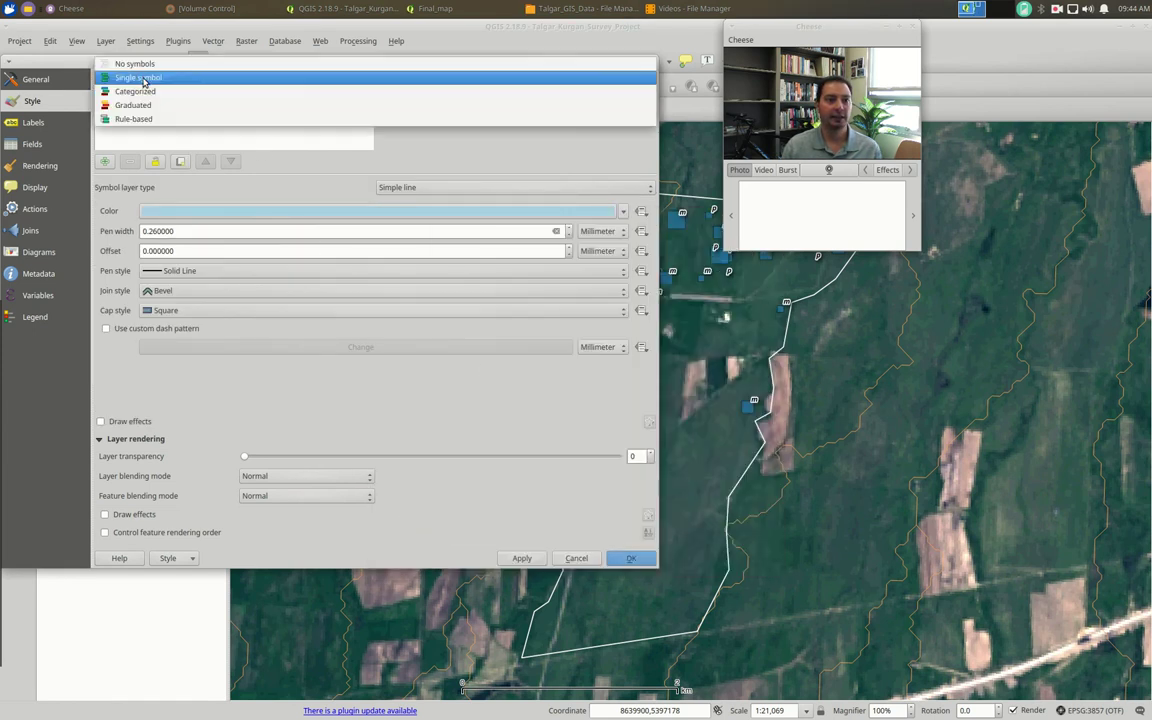
{"action": "left_click", "coordinate": [137, 106]}
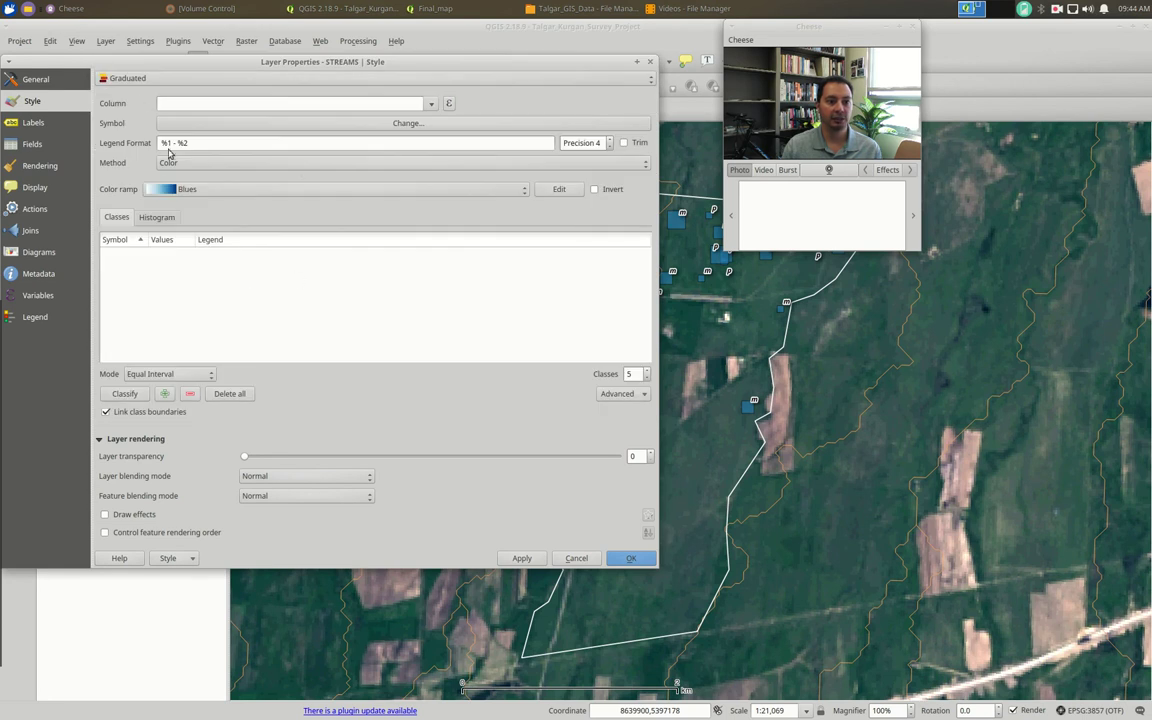
{"action": "left_click", "coordinate": [390, 104]}
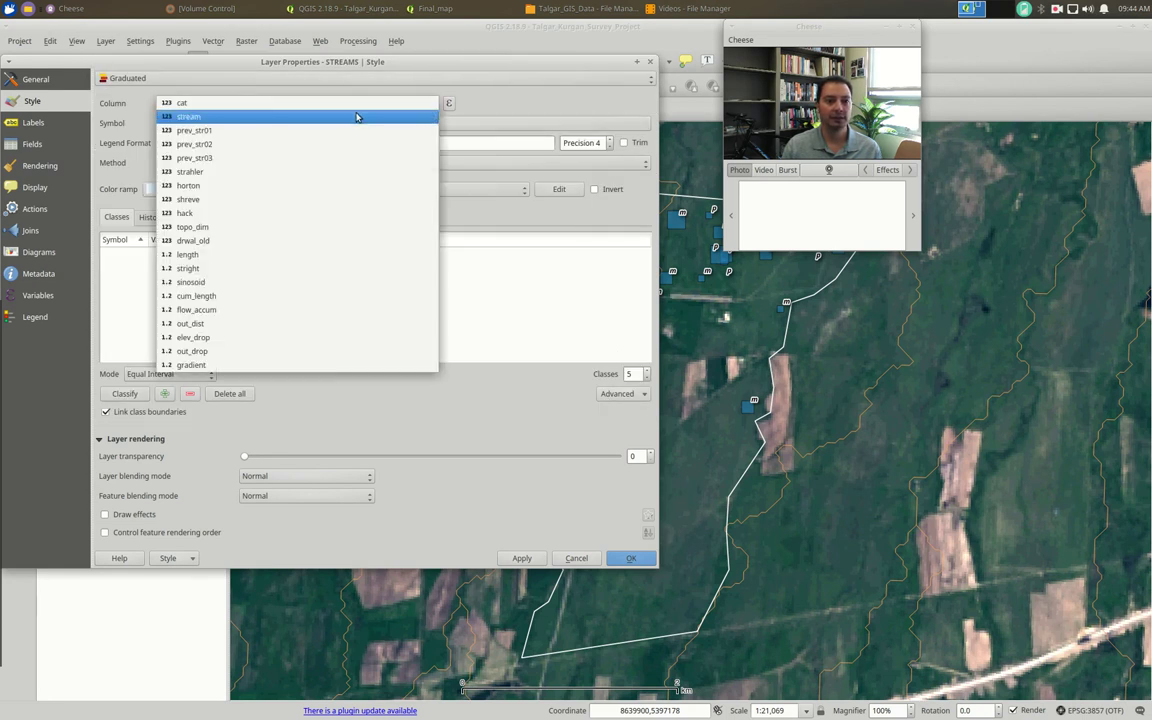
{"action": "left_click", "coordinate": [224, 172]}
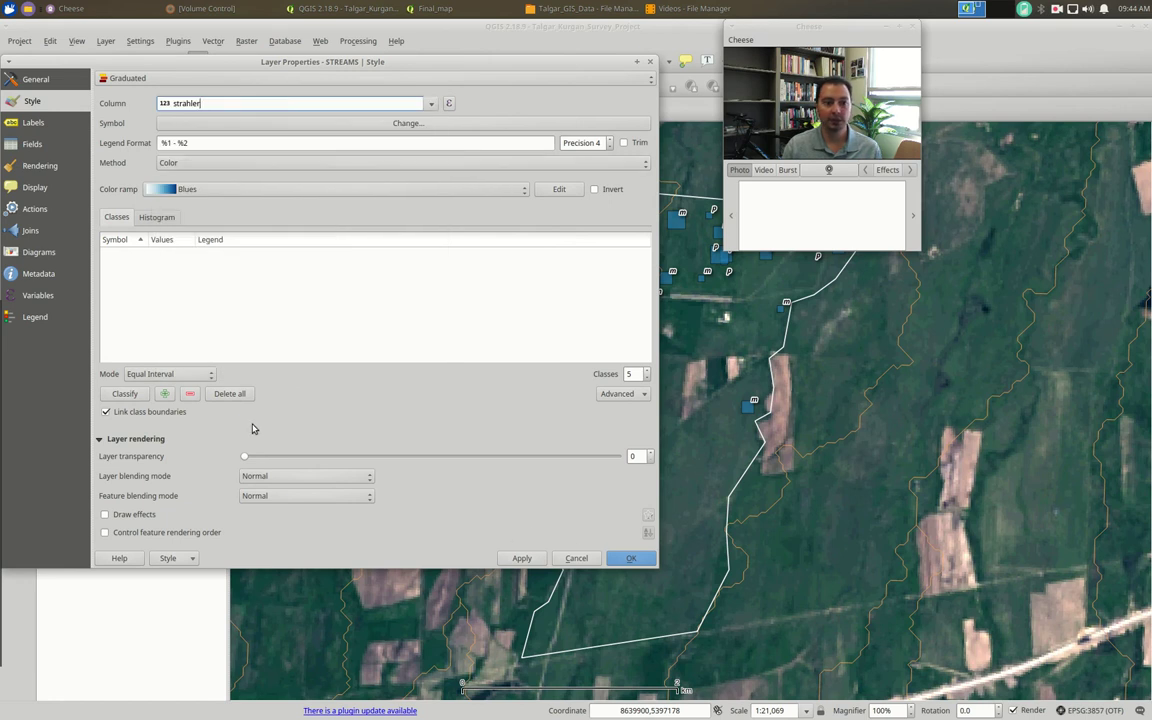
{"action": "left_click", "coordinate": [125, 393]}
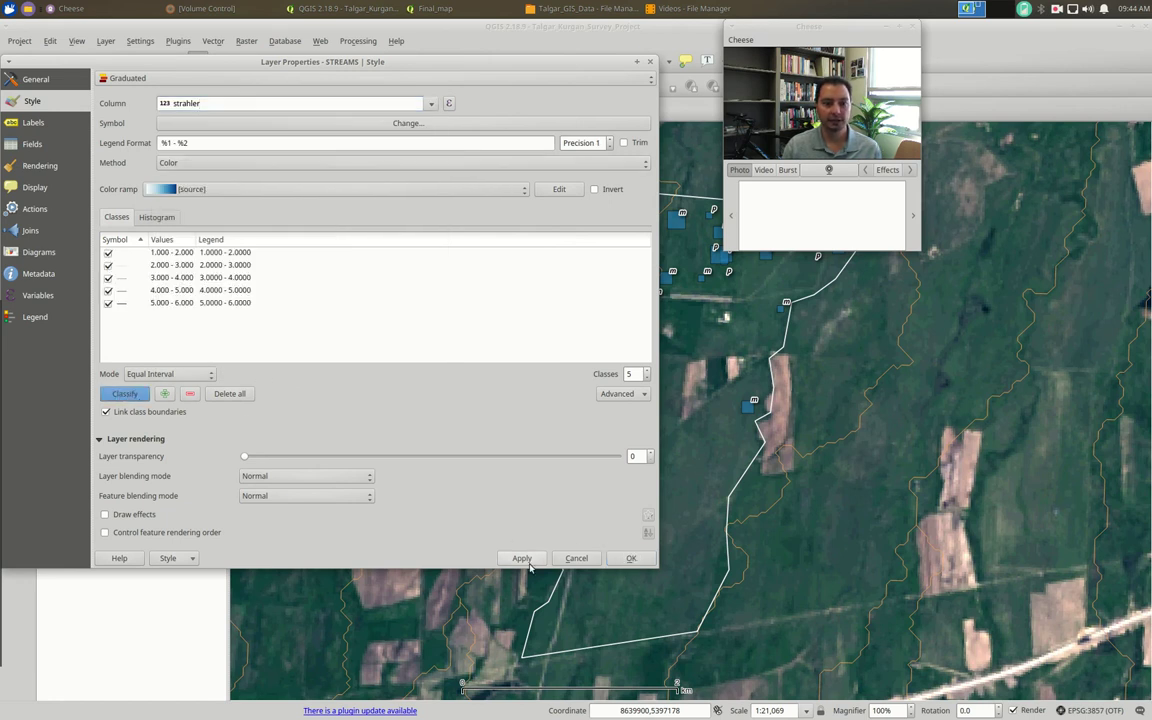
{"action": "left_click", "coordinate": [345, 163]}
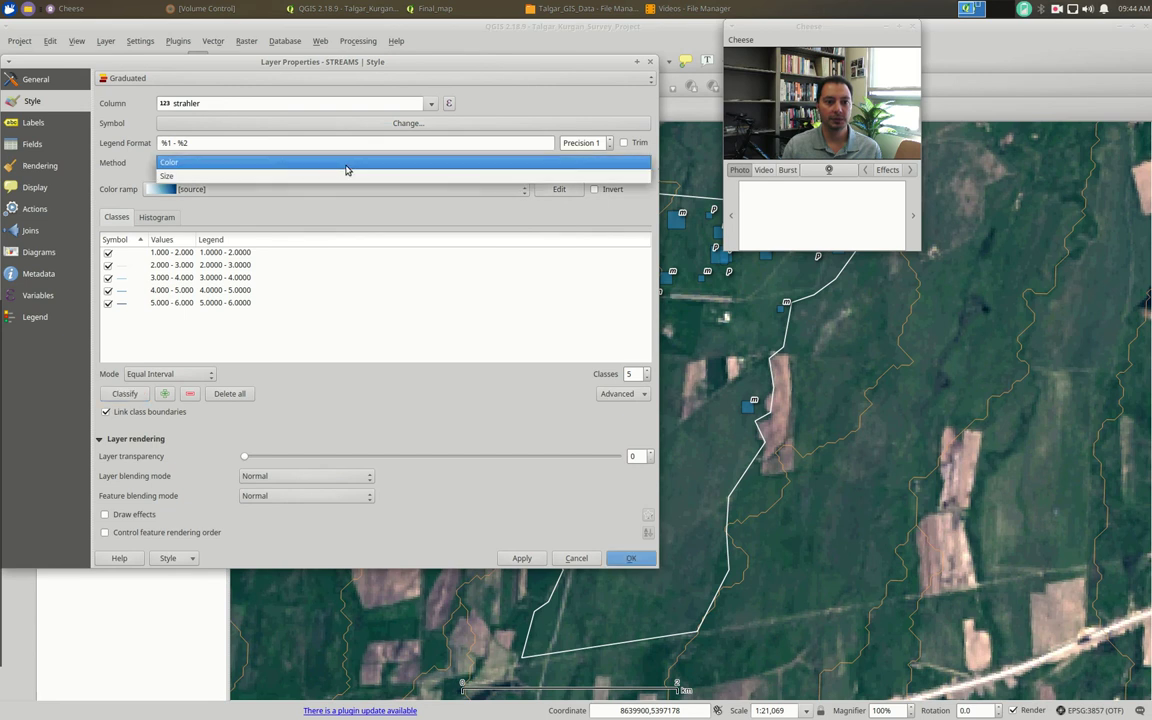
{"action": "left_click", "coordinate": [345, 176]}
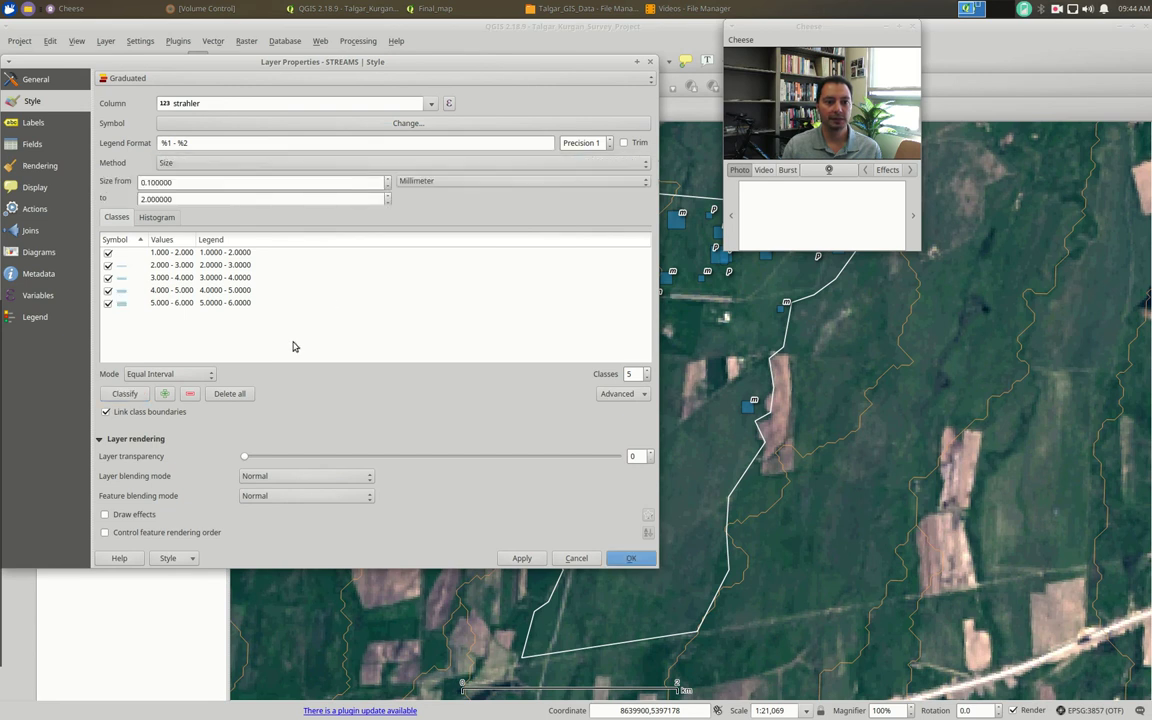
{"action": "left_click", "coordinate": [505, 557]}
{"action": "left_click", "coordinate": [631, 558]}
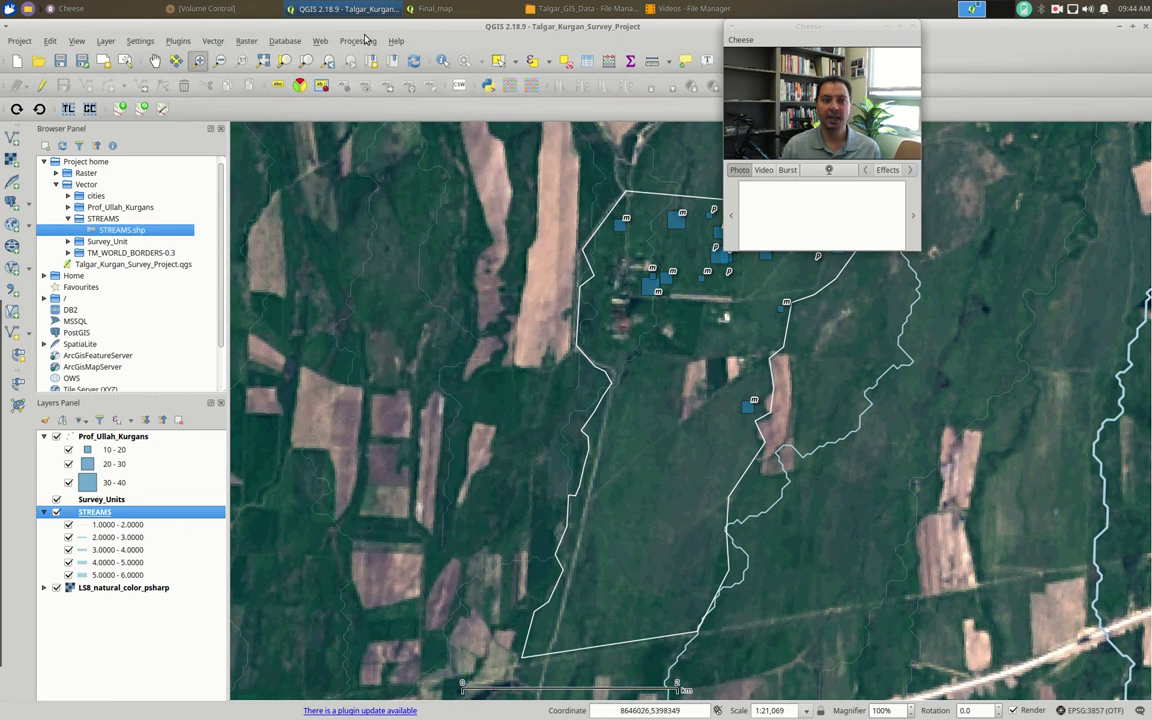
- Refresh the Final_map layout's map preview so the graduated blue streams appear
{"action": "left_click", "coordinate": [450, 6]}
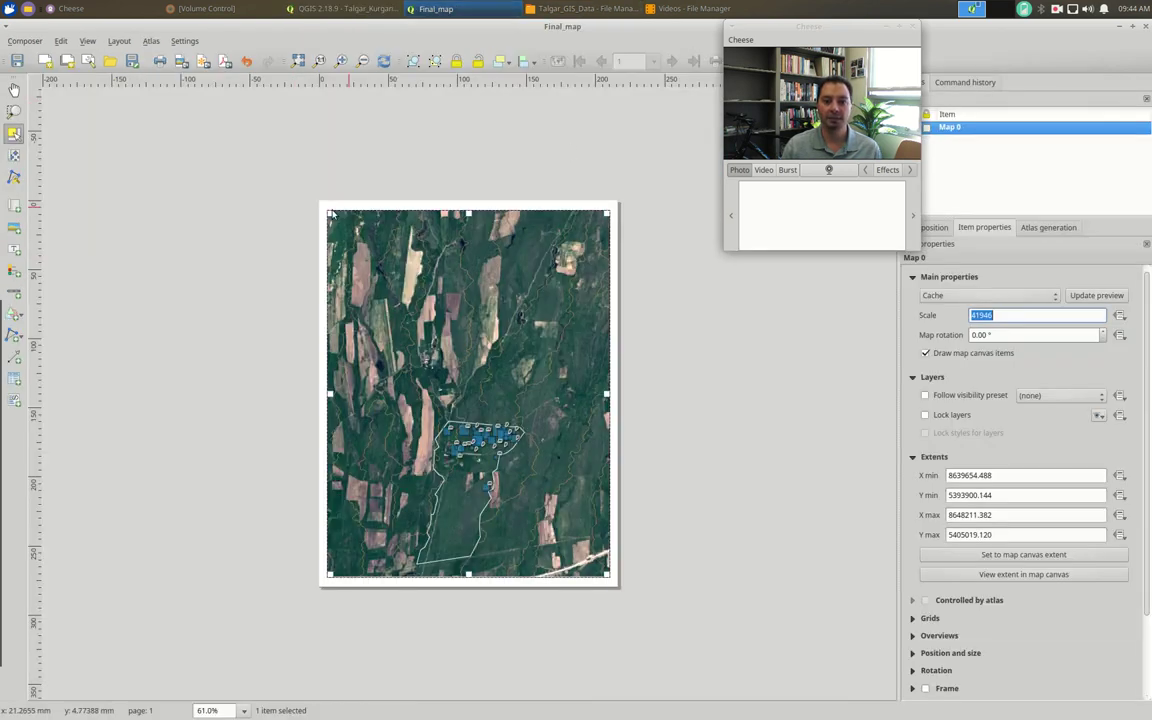
{"action": "left_click_drag", "start_coordinate": [822, 25], "coordinate": [777, 135]}
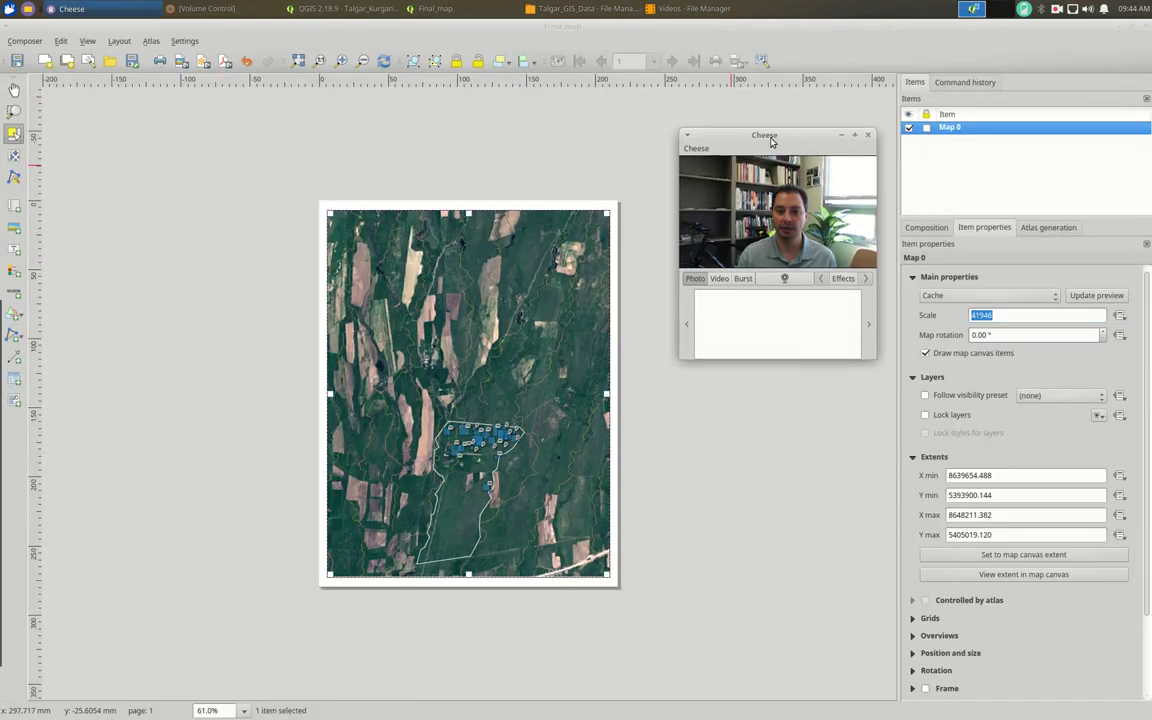
{"action": "left_click", "coordinate": [1092, 296]}
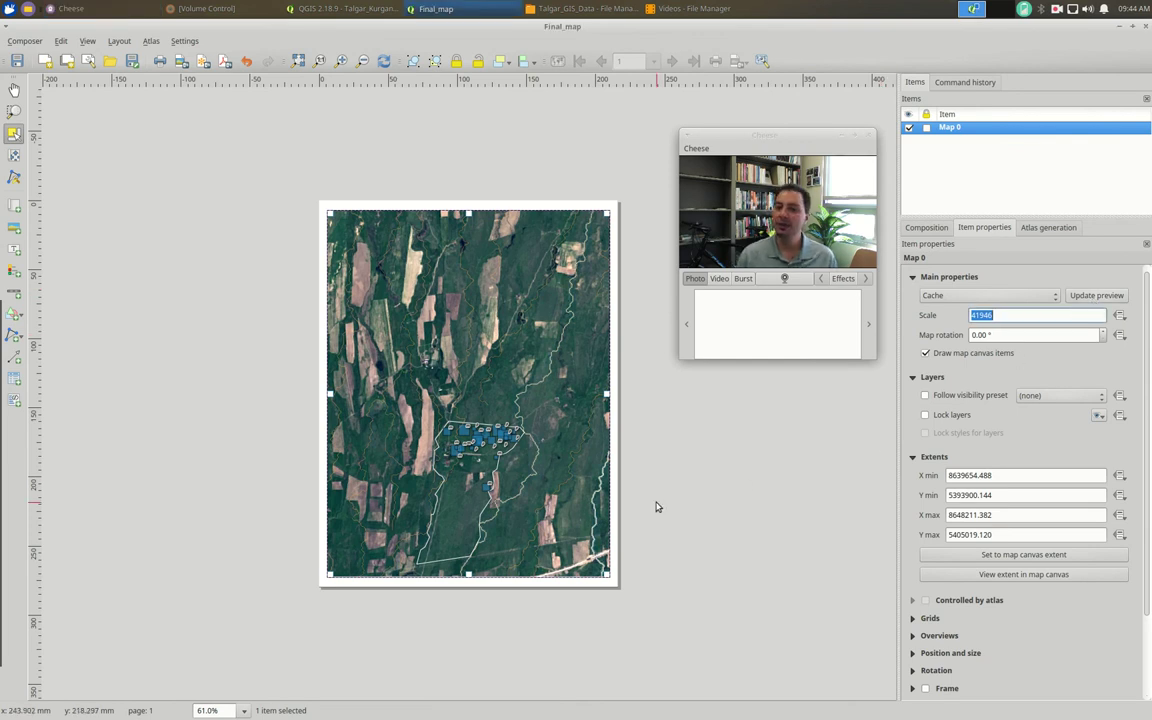
{"action": "left_click", "coordinate": [393, 7]}
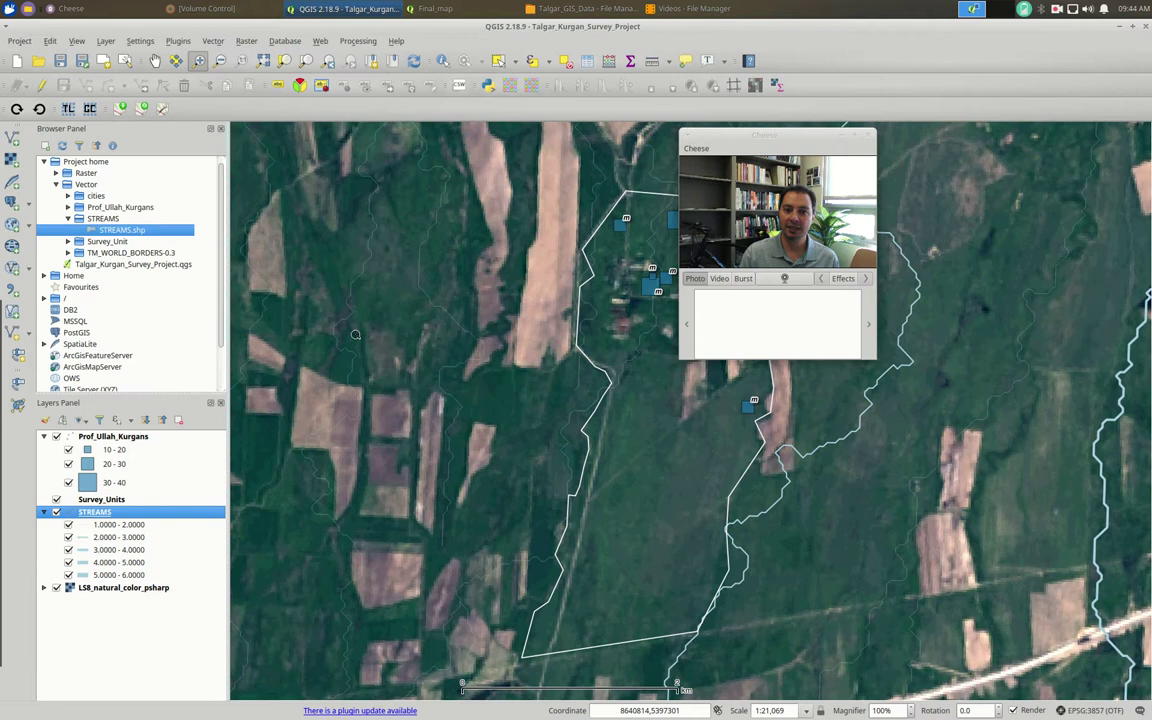
{"action": "left_click", "coordinate": [432, 8]}
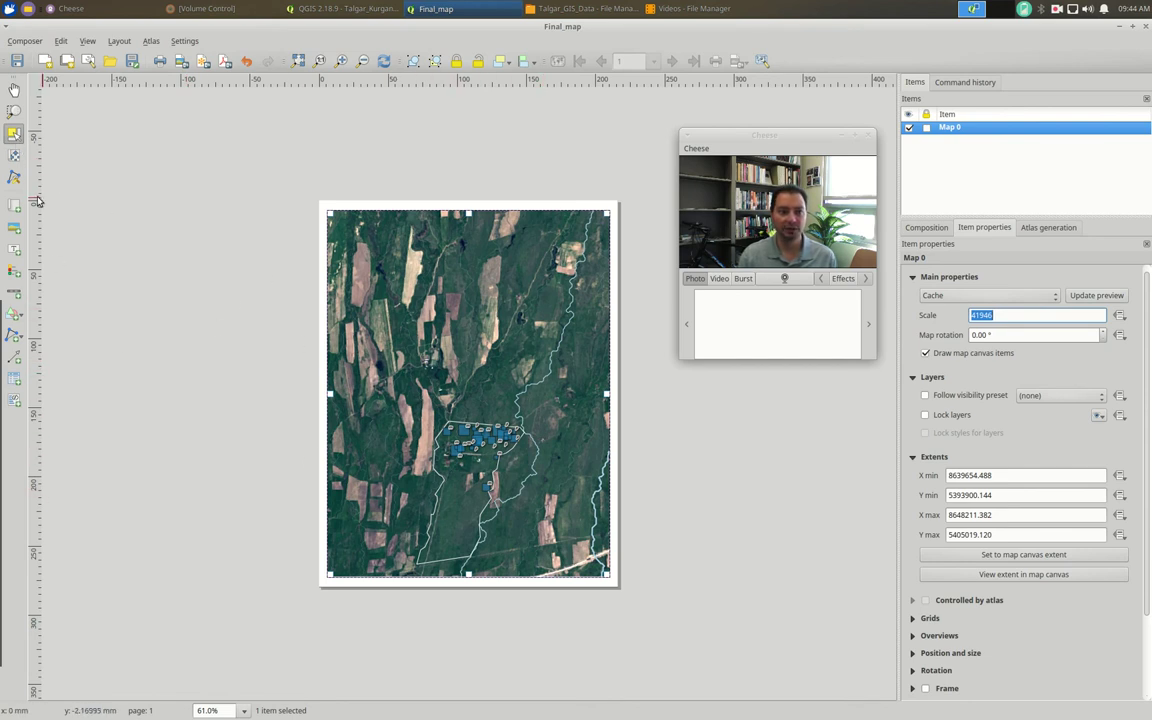
- Pan the map content inside its frame so the road crosses the lower part
{"action": "left_click", "coordinate": [14, 155]}
{"action": "left_click_drag", "start_coordinate": [486, 447], "coordinate": [440, 370]}
{"action": "left_click_drag", "start_coordinate": [448, 306], "coordinate": [458, 337]}
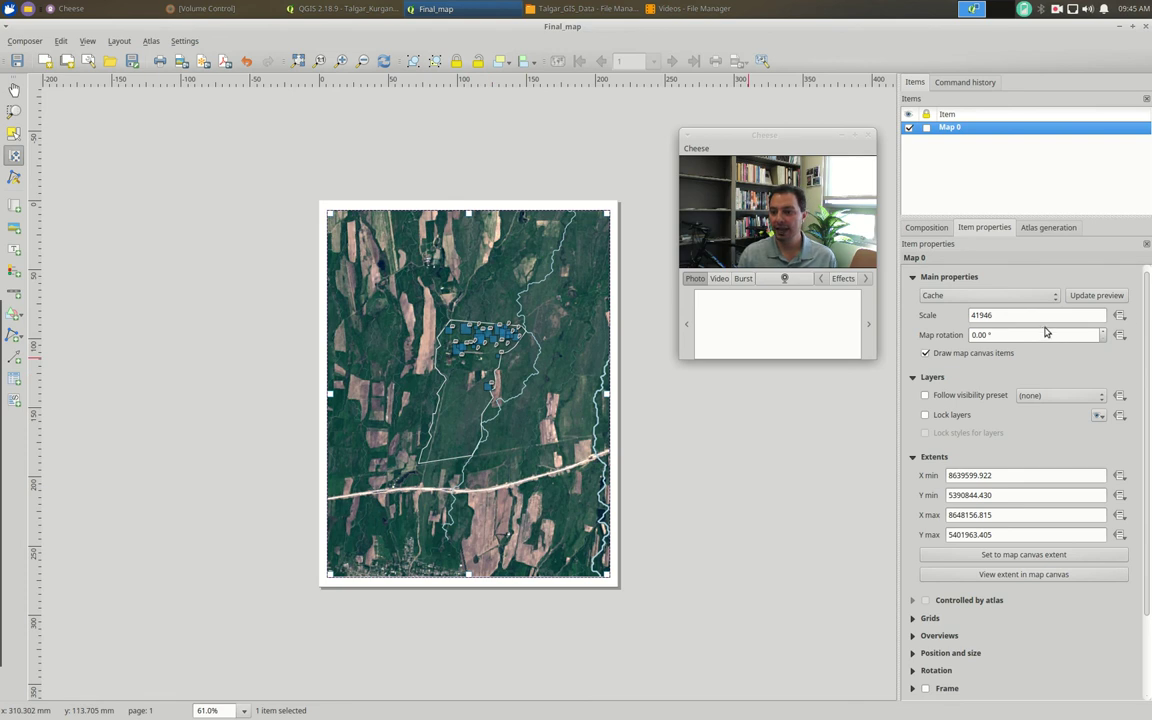
{"action": "left_click", "coordinate": [343, 8]}
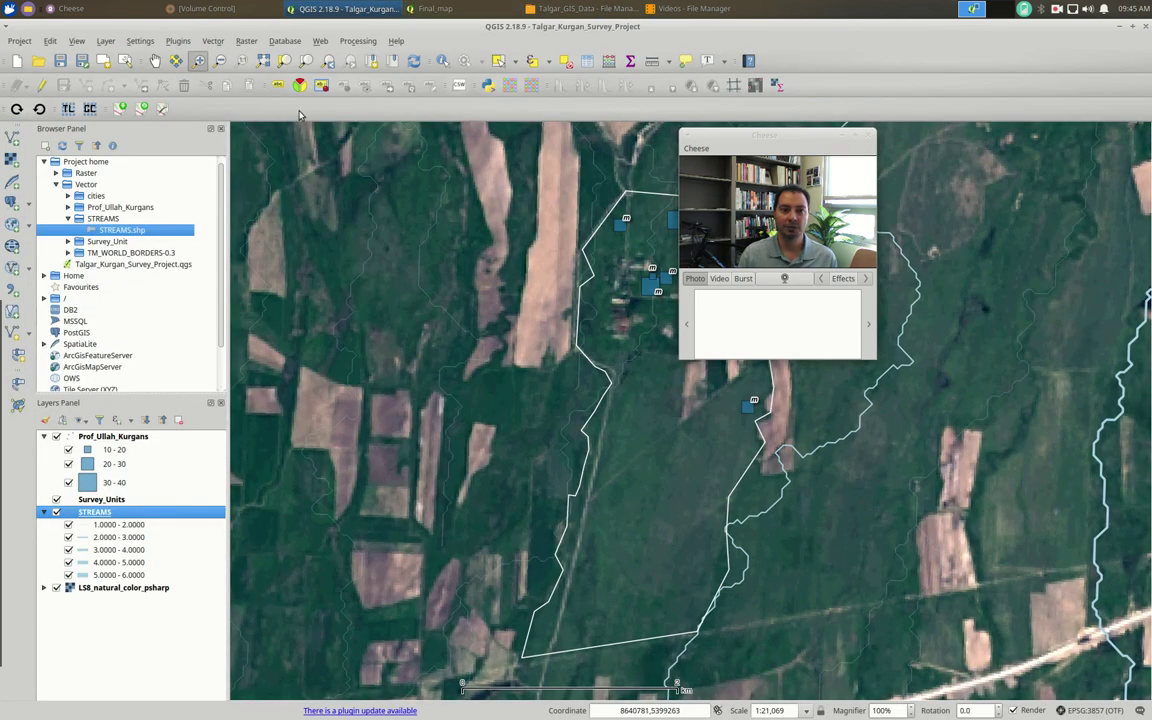
{"action": "left_click", "coordinate": [435, 8]}
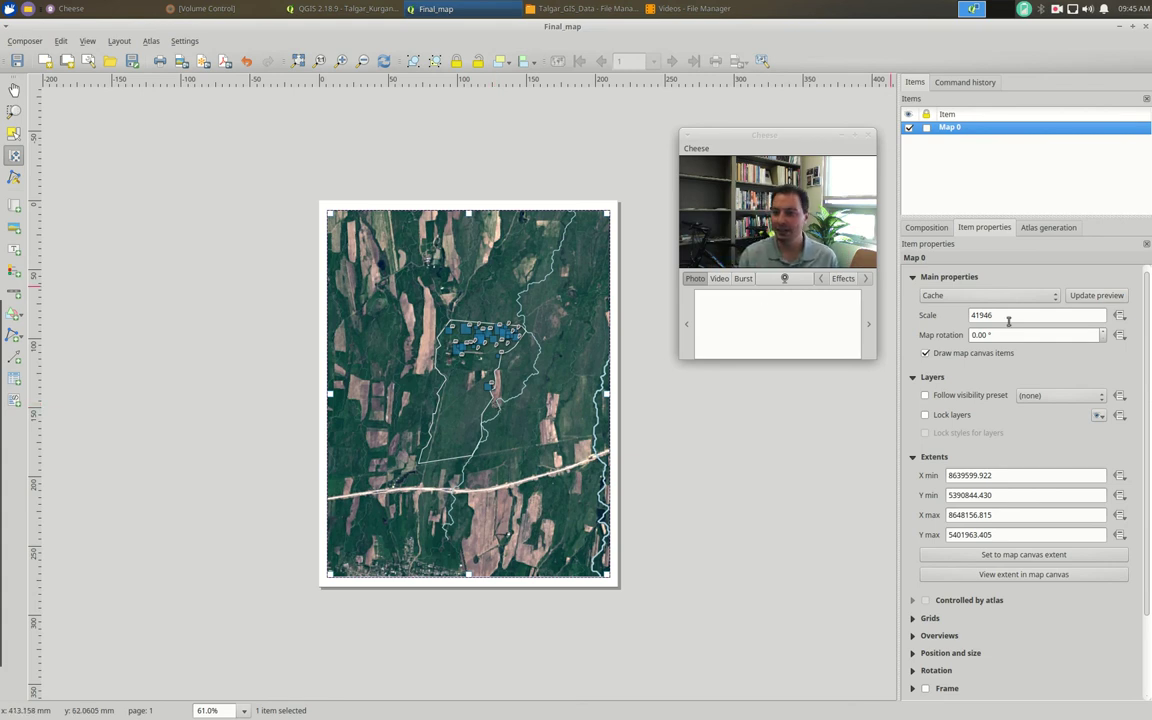
- Try map scales of 40000 and then 30000 in the map's Item properties
{"action": "double_click", "coordinate": [978, 315]}
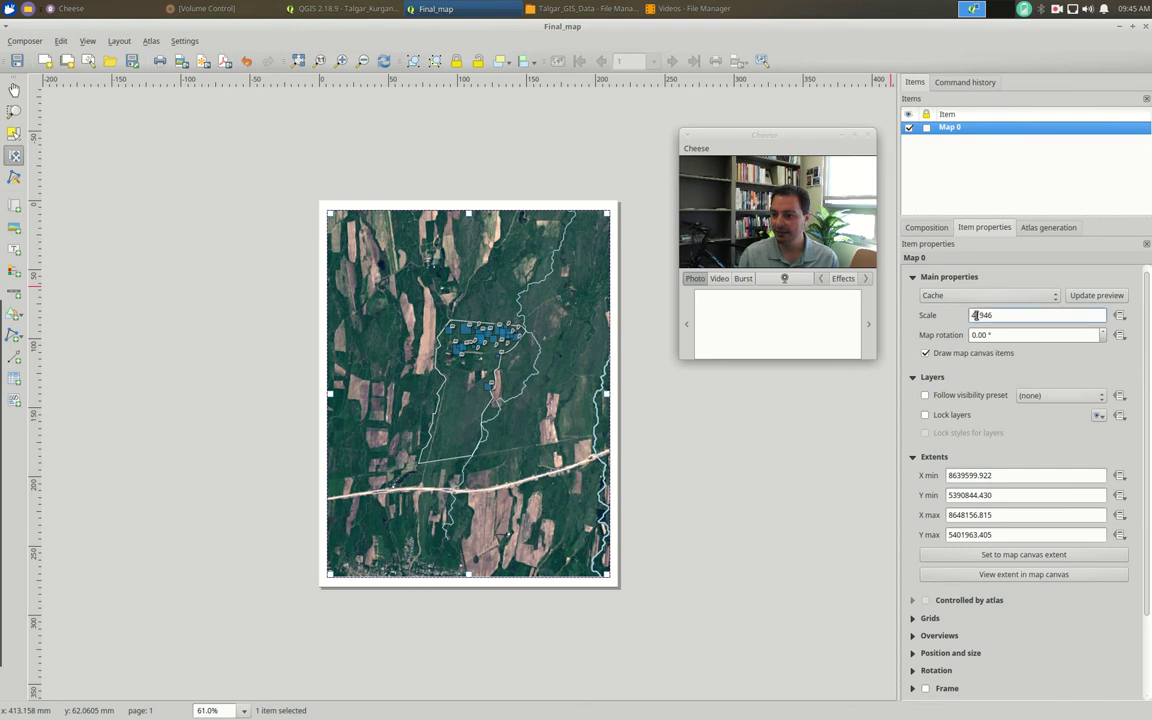
{"action": "type", "text": "40"}
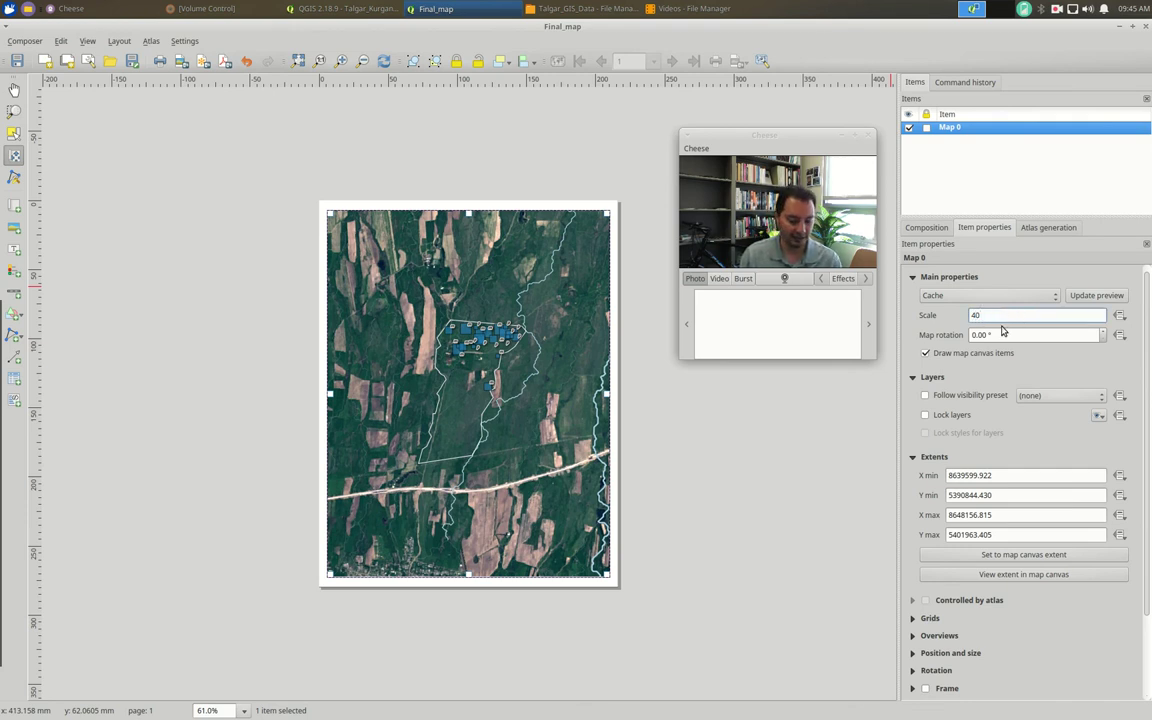
{"action": "type", "text": "000"}
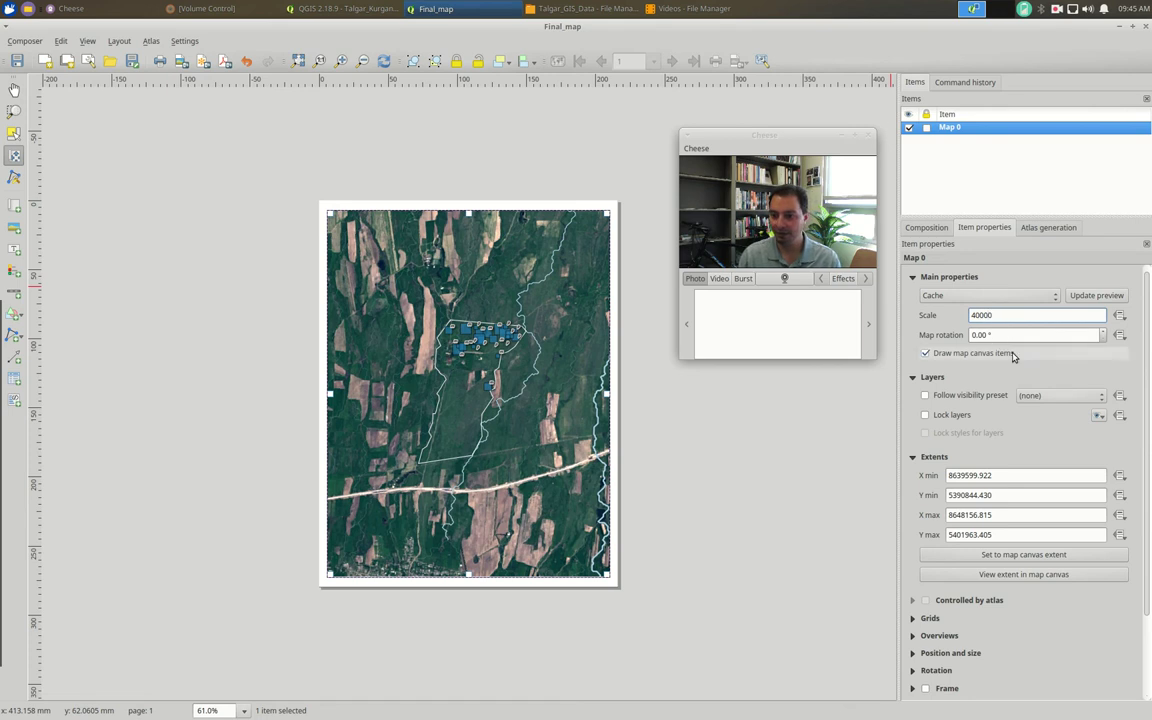
{"action": "key", "text": "Return"}
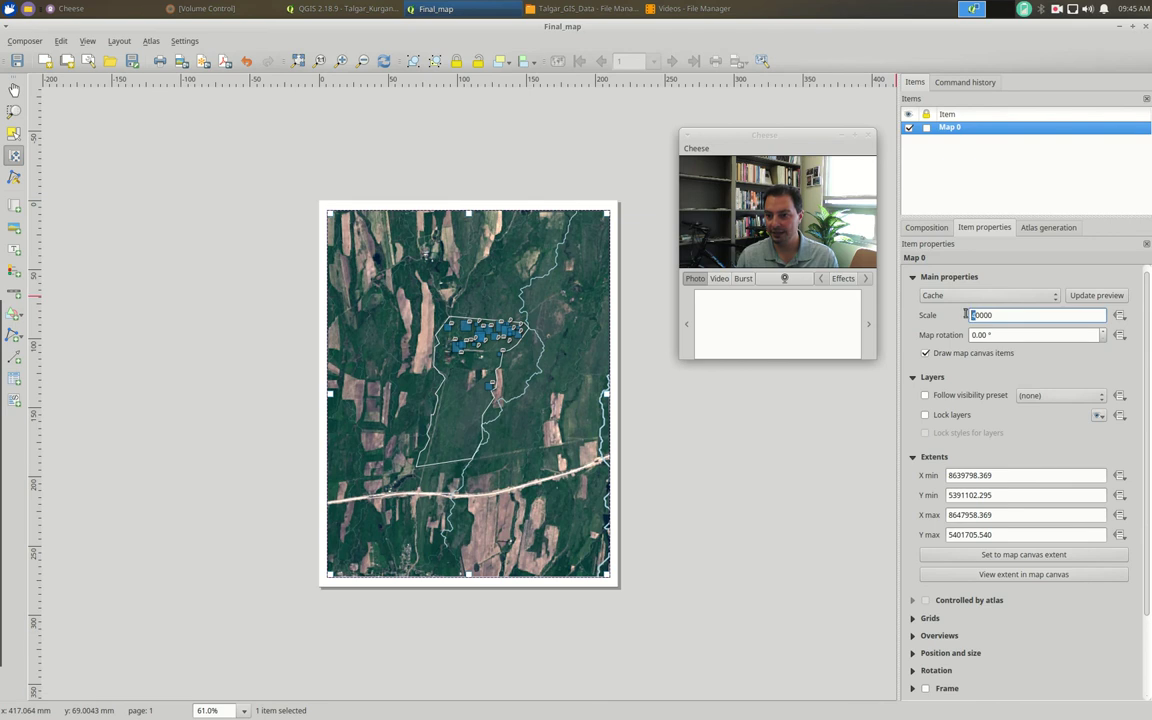
{"action": "type", "text": "3"}
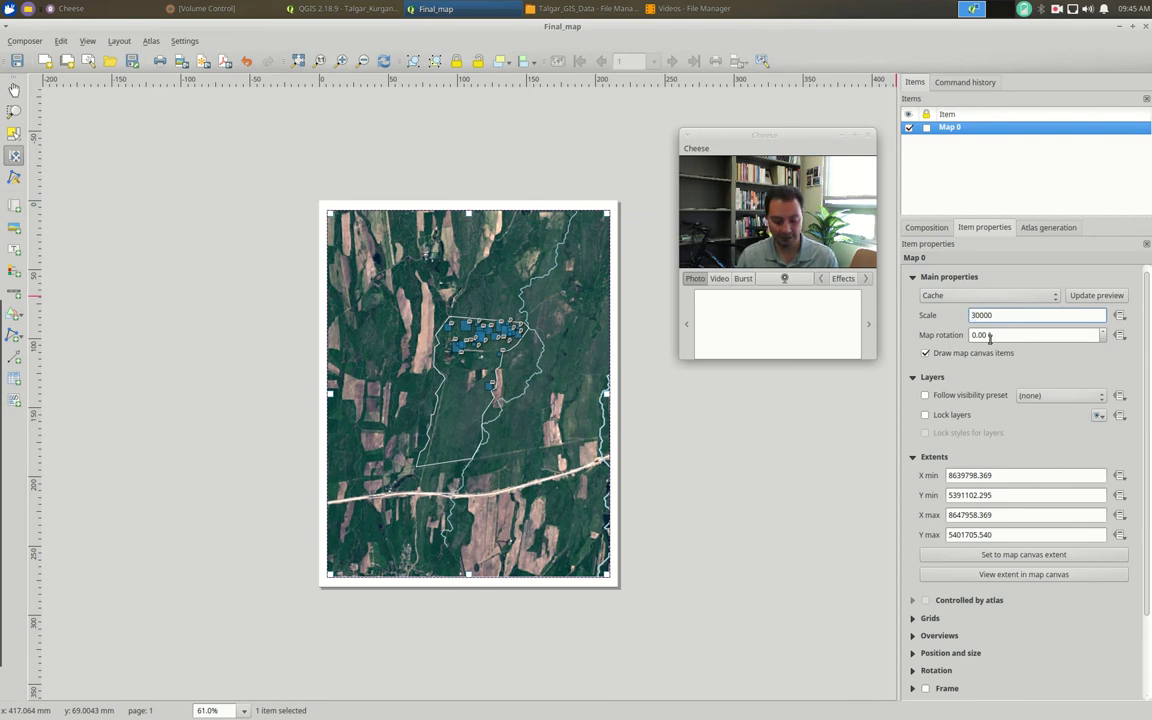
{"action": "key", "text": "Return"}
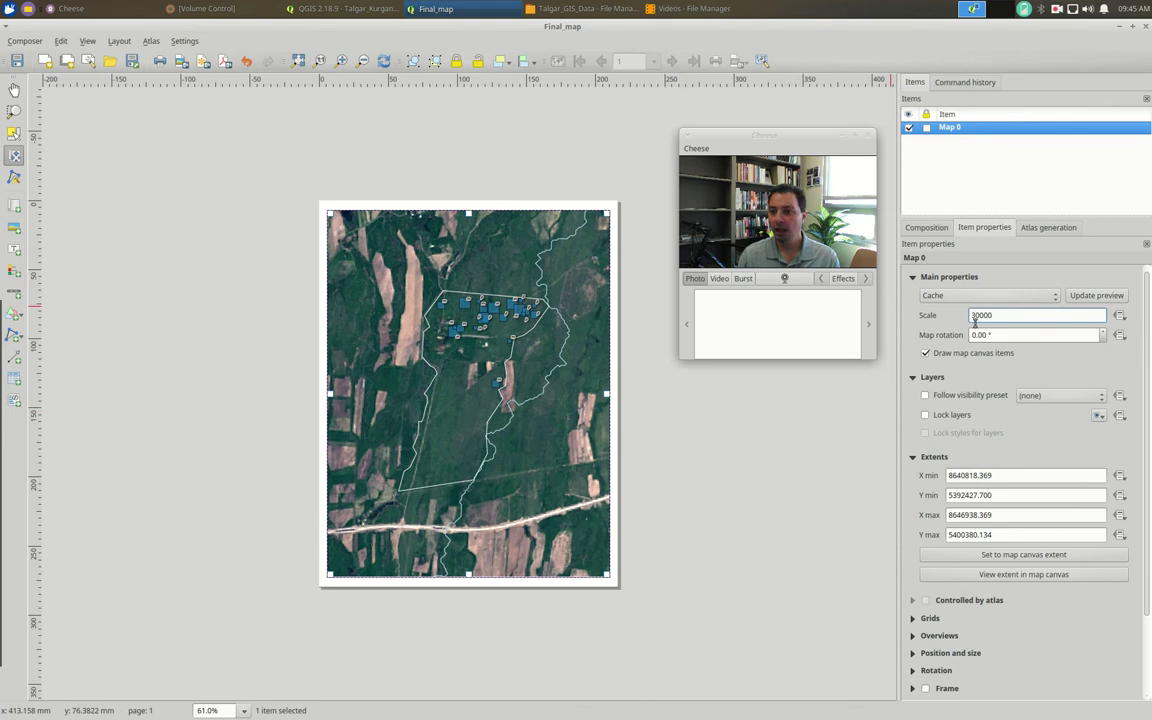
- Settle on a 1:25000 scale and nudge the map content left to recentre the survey unit
{"action": "left_click_drag", "start_coordinate": [978, 315], "coordinate": [970, 315]}
{"action": "type", "text": "25"}
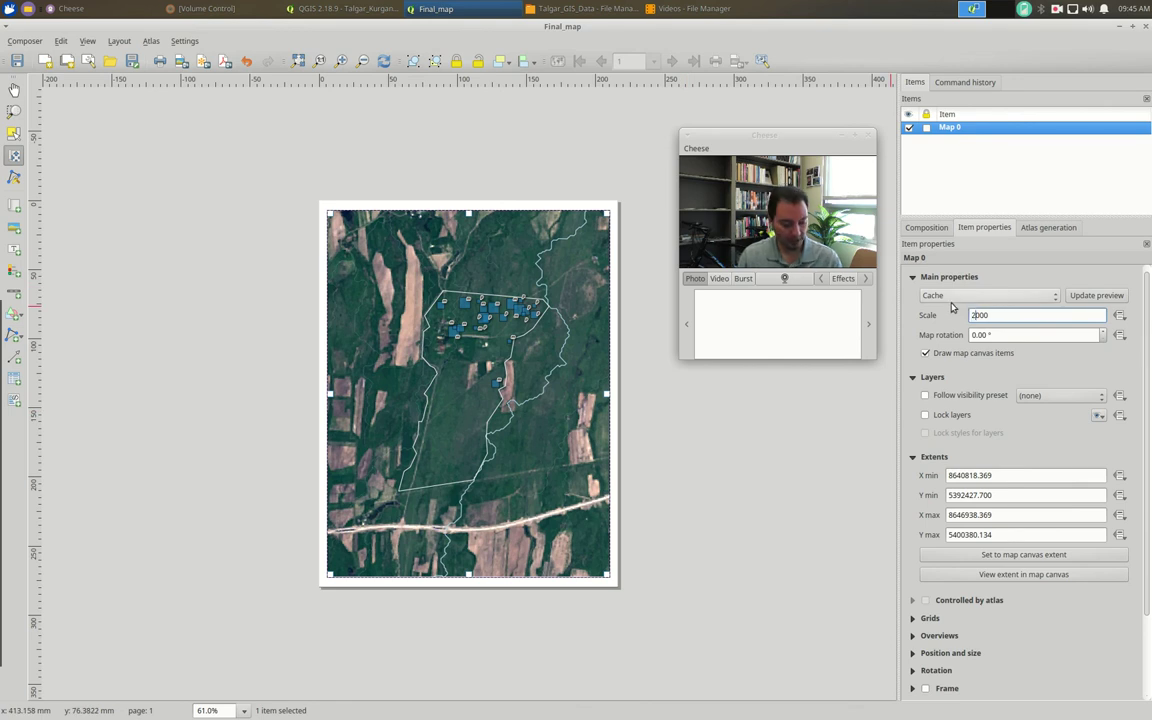
{"action": "key", "text": "Return"}
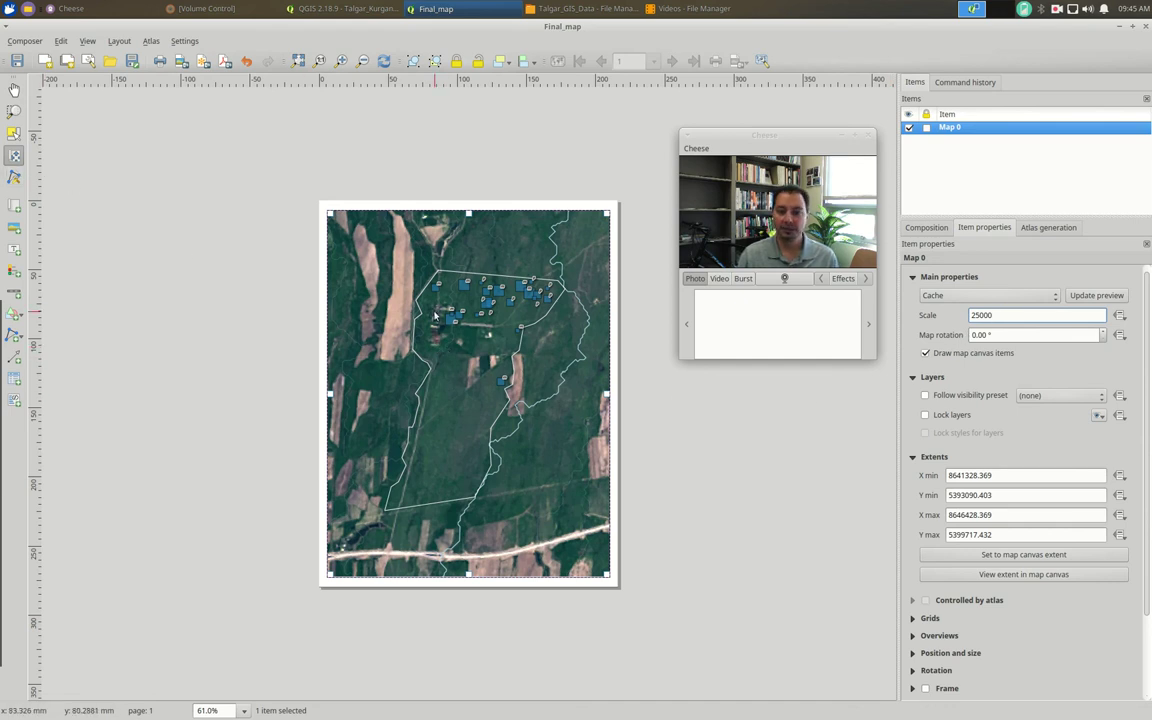
{"action": "mouse_move", "coordinate": [477, 374]}
{"action": "left_mouse_down"}
{"action": "mouse_move", "coordinate": [462, 376]}
{"action": "mouse_move", "coordinate": [480, 374]}
{"action": "left_mouse_up"}
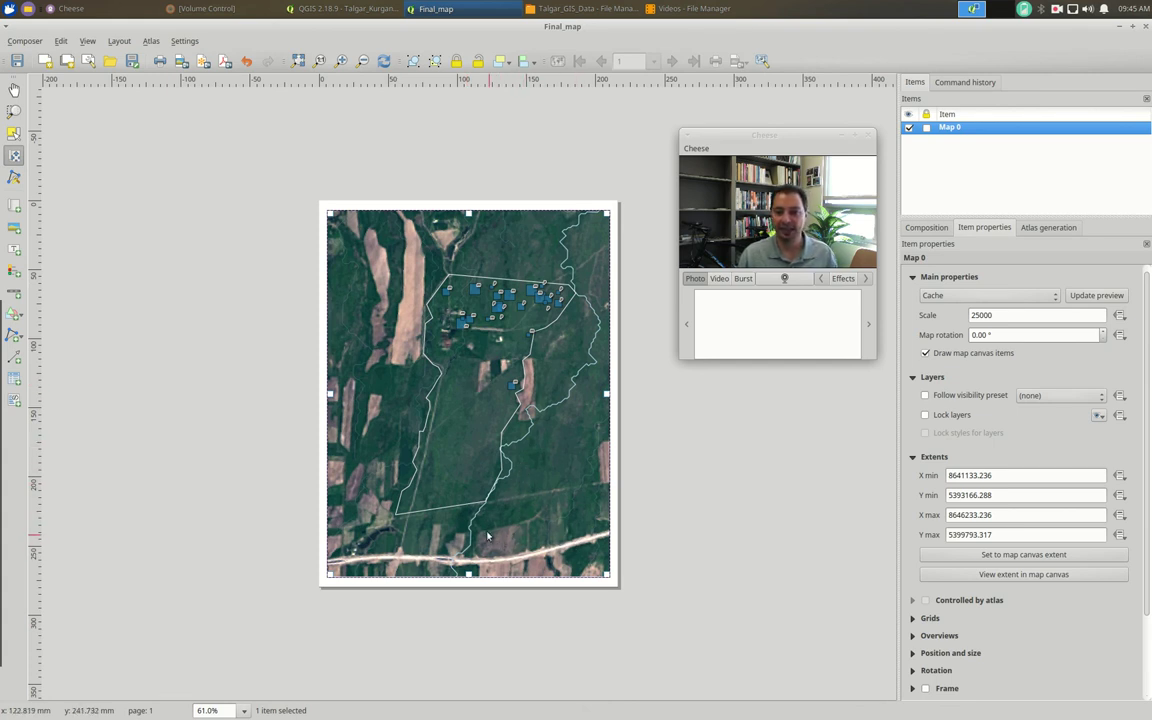
{"action": "left_click_drag", "start_coordinate": [500, 312], "coordinate": [478, 314]}
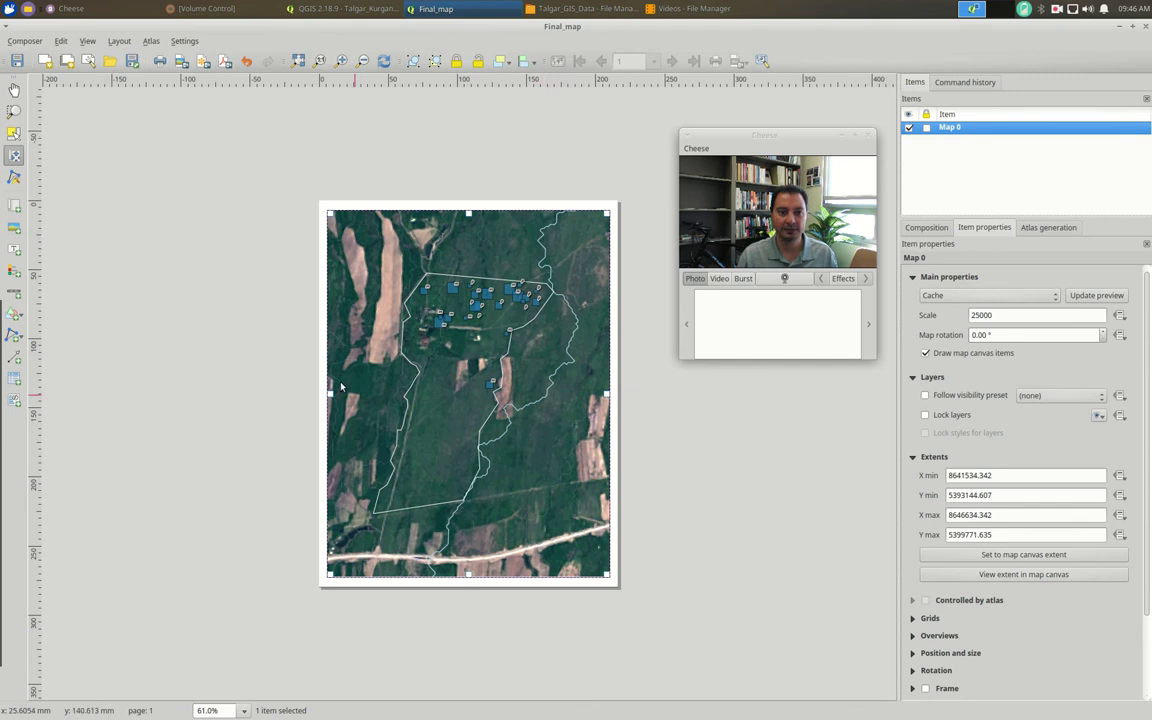
- Give the Survey_Units simple fill a red 0.66 mm outline, then refresh Final_map's Map 0
{"action": "left_click", "coordinate": [341, 5]}
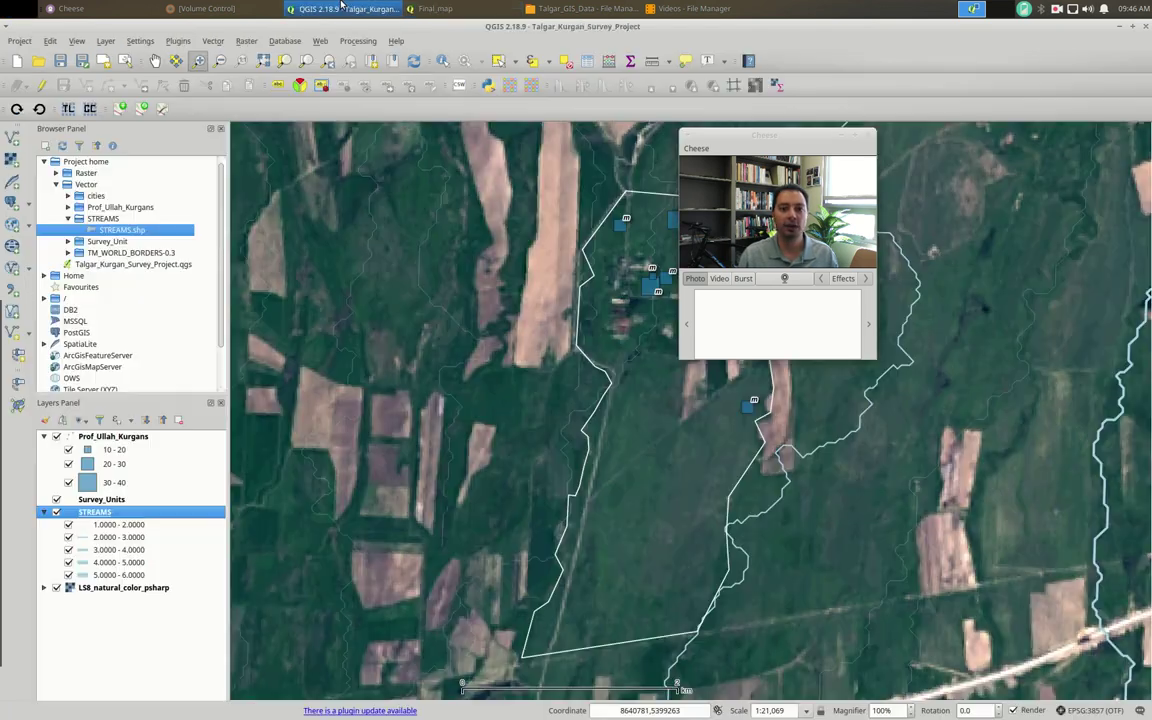
{"action": "left_click", "coordinate": [114, 501]}
{"action": "double_click", "coordinate": [113, 503]}
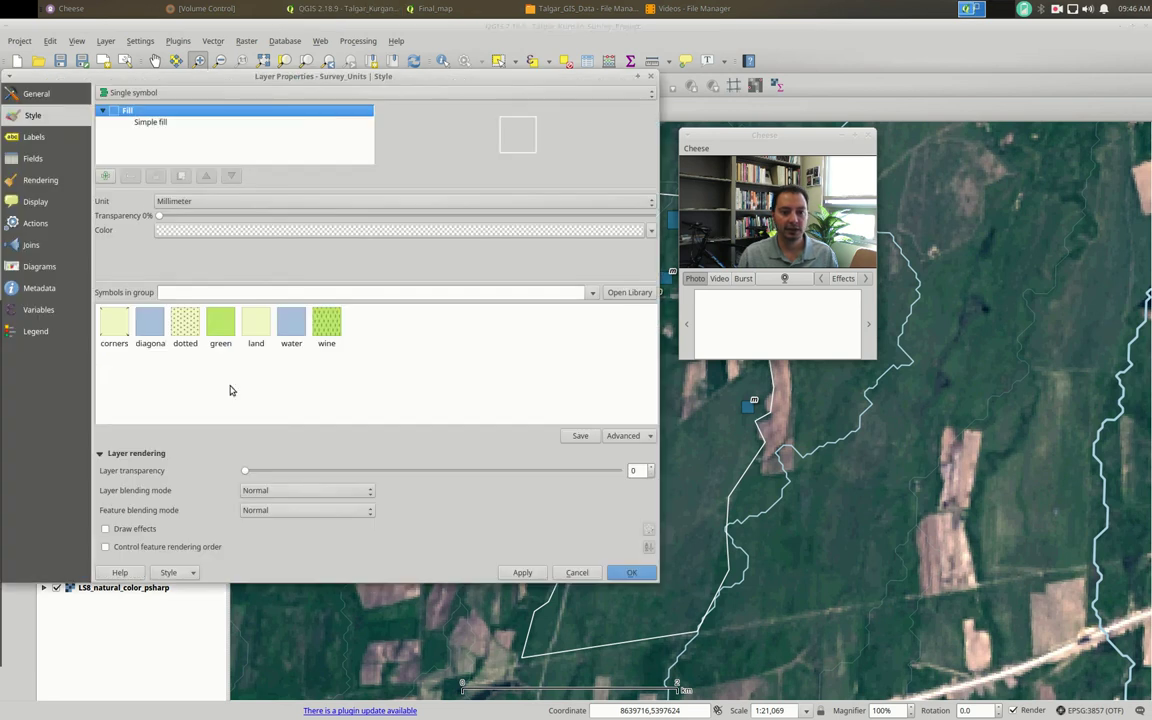
{"action": "left_click", "coordinate": [163, 121]}
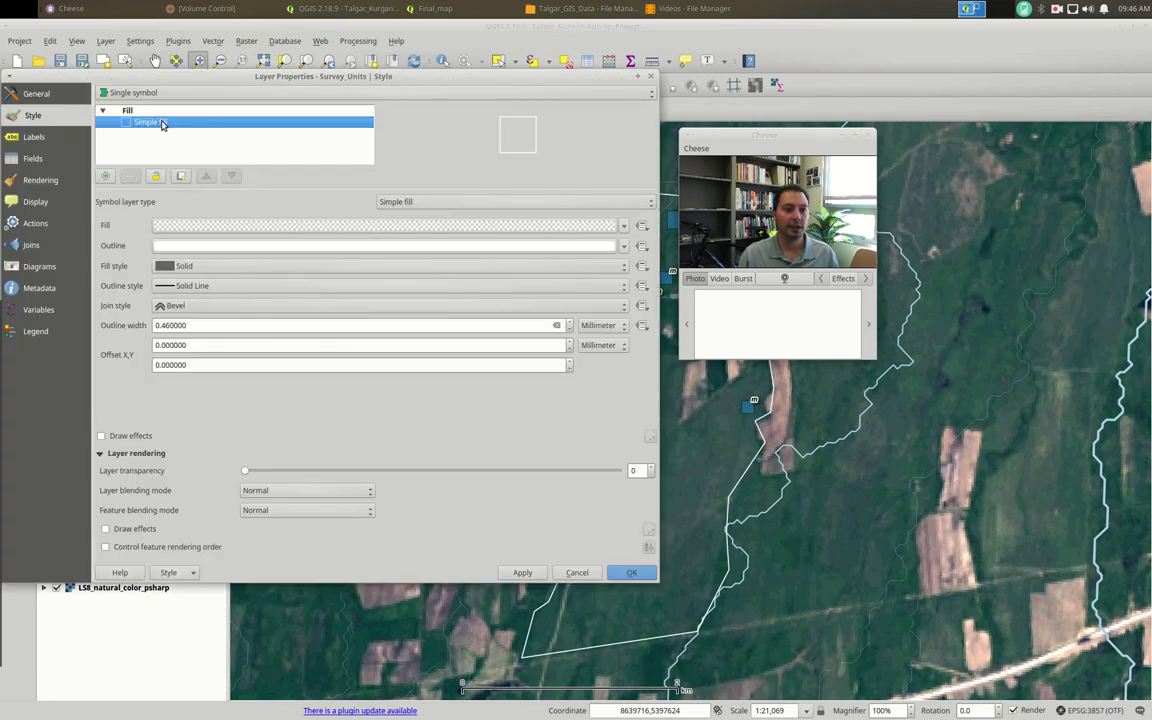
{"action": "left_click", "coordinate": [212, 246]}
{"action": "scroll", "coordinate": [419, 391], "scroll_direction": "down", "scroll_amount": 2}
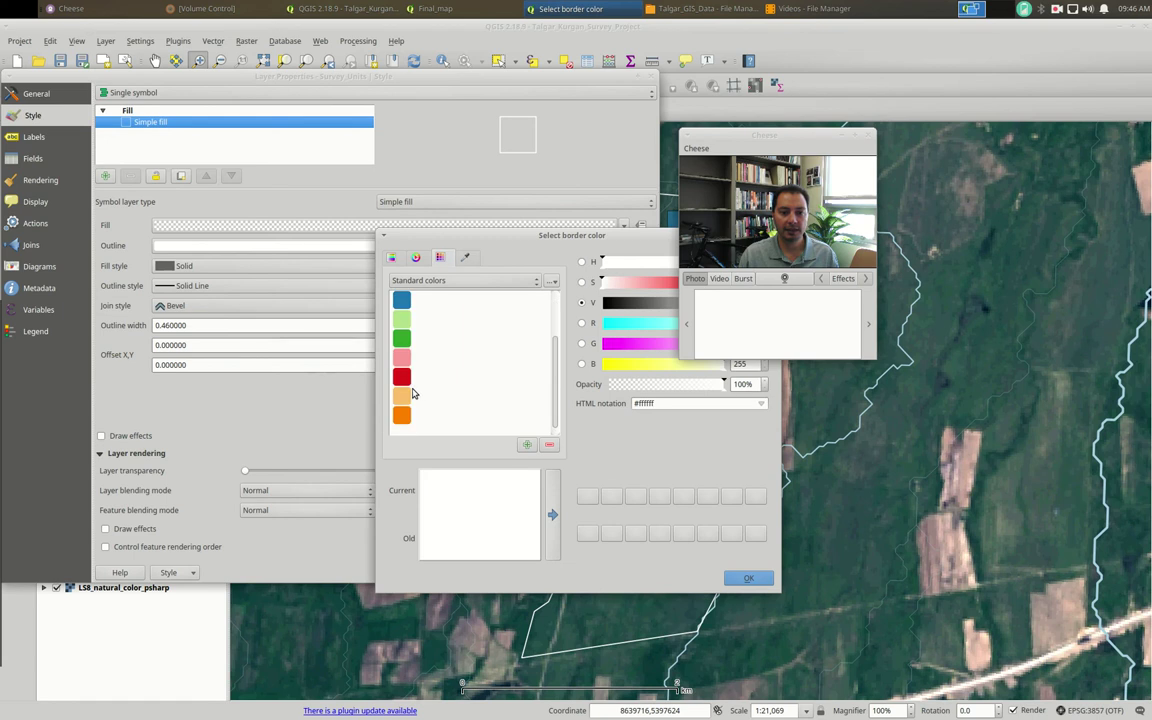
{"action": "left_click", "coordinate": [420, 385]}
{"action": "left_click", "coordinate": [748, 578]}
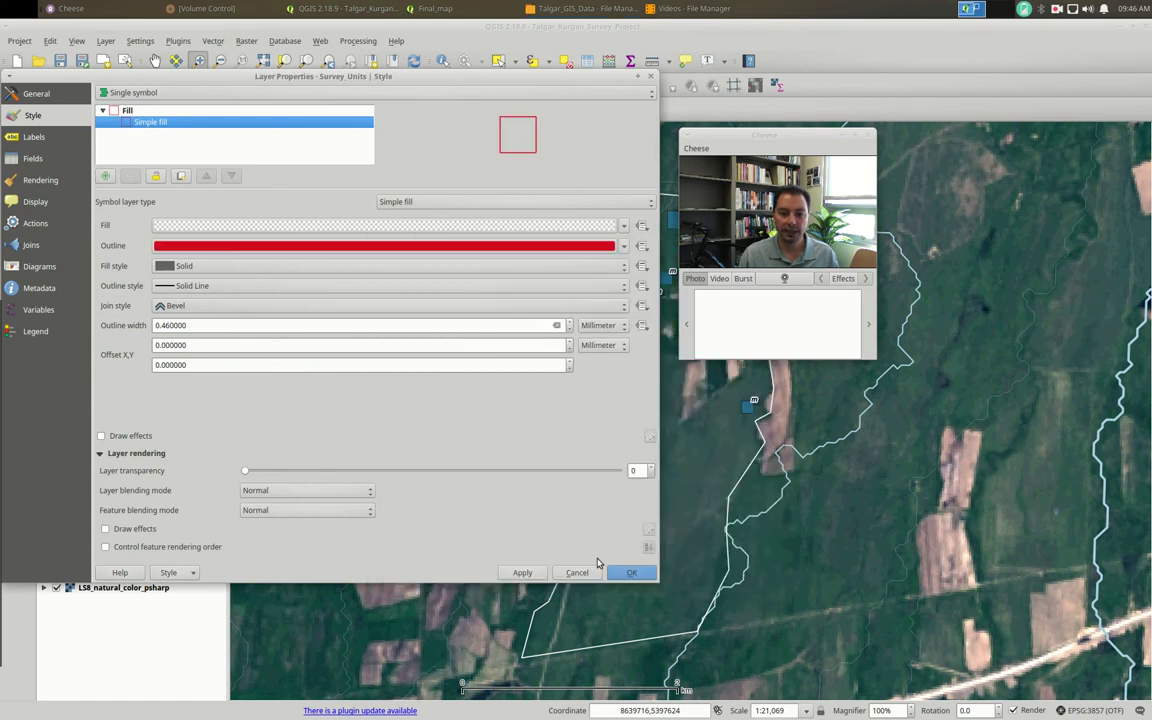
{"action": "left_click", "coordinate": [568, 323]}
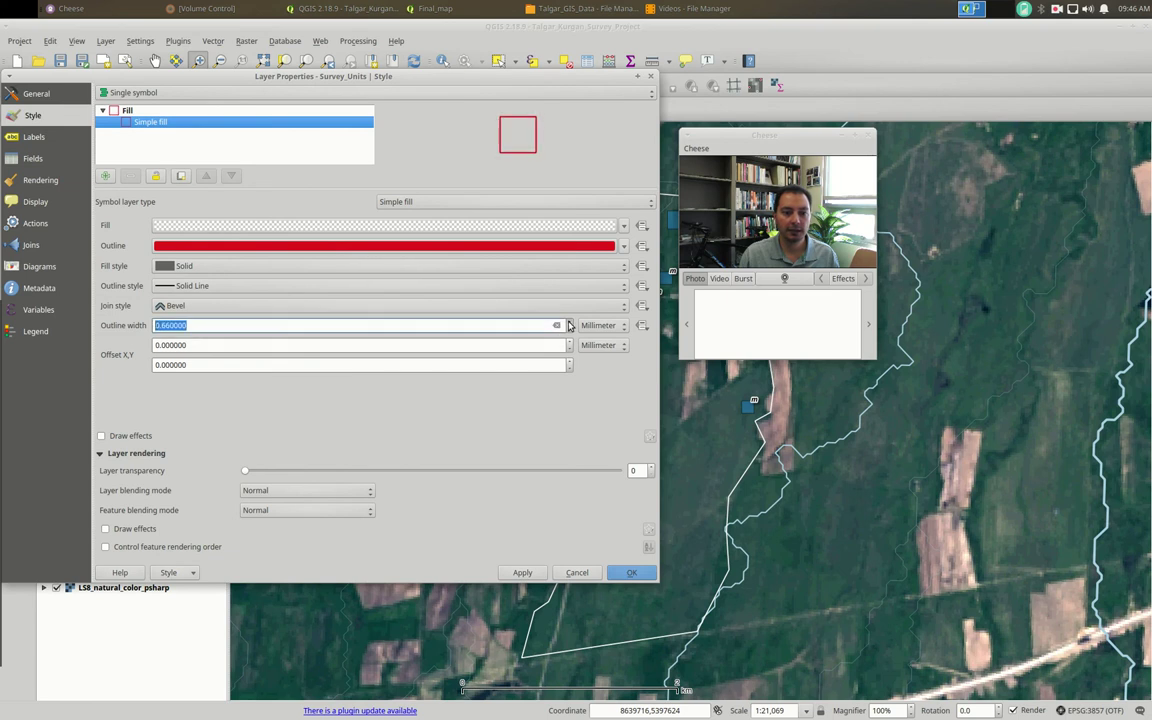
{"action": "left_click", "coordinate": [632, 572]}
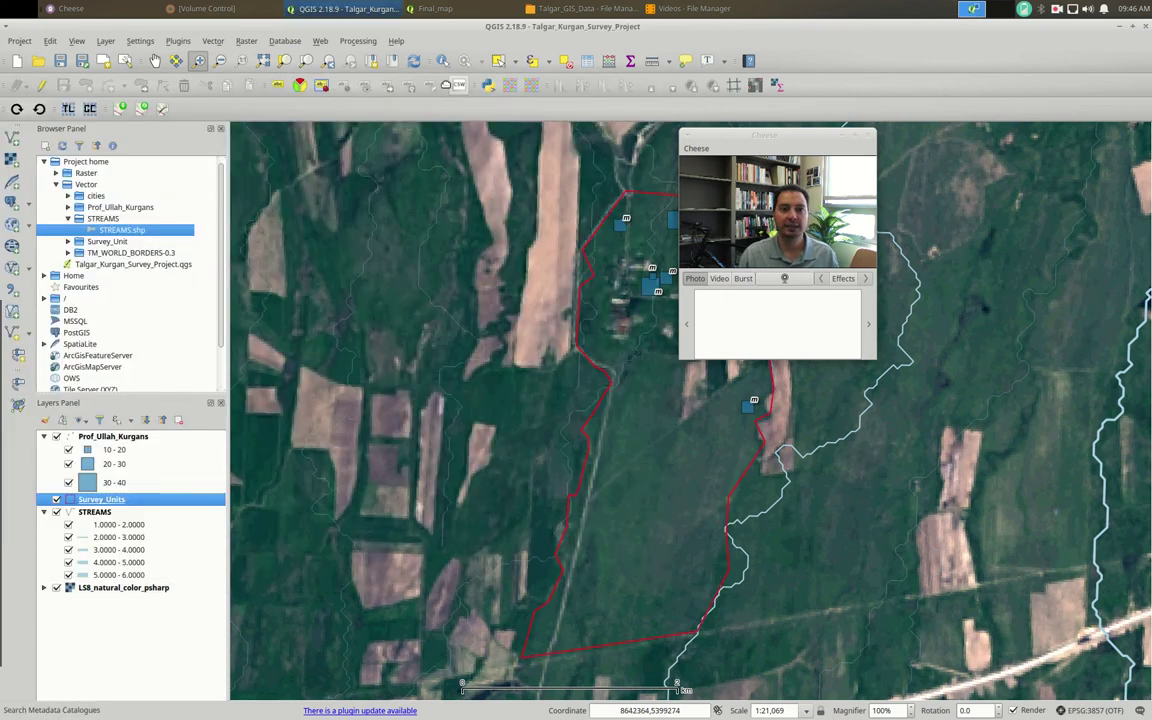
{"action": "left_click", "coordinate": [420, 9]}
{"action": "left_click", "coordinate": [1101, 297]}
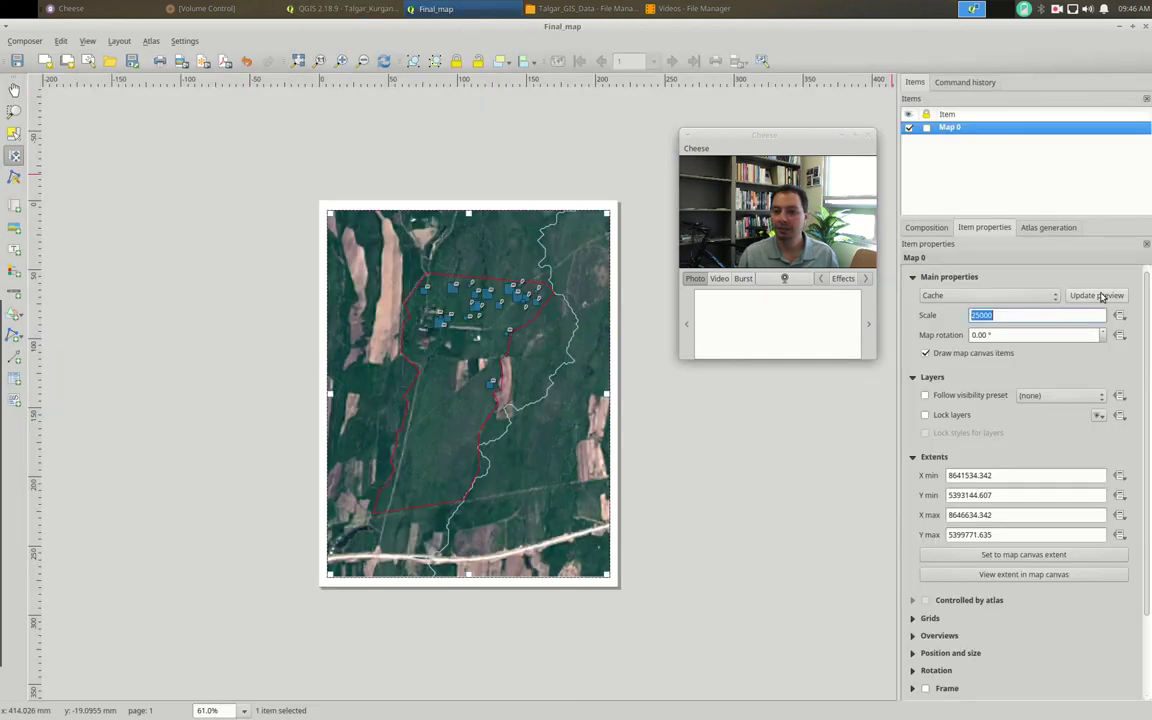
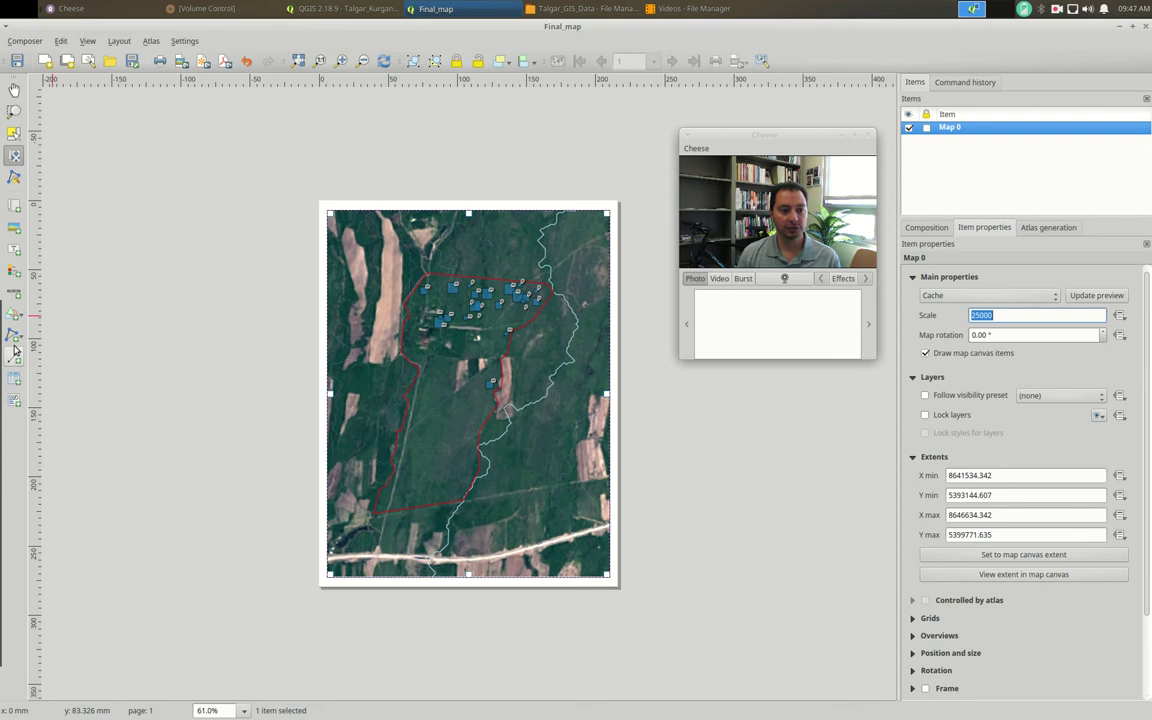
- Place a new scale bar near the bottom edge of the satellite map
{"action": "left_click", "coordinate": [14, 292]}
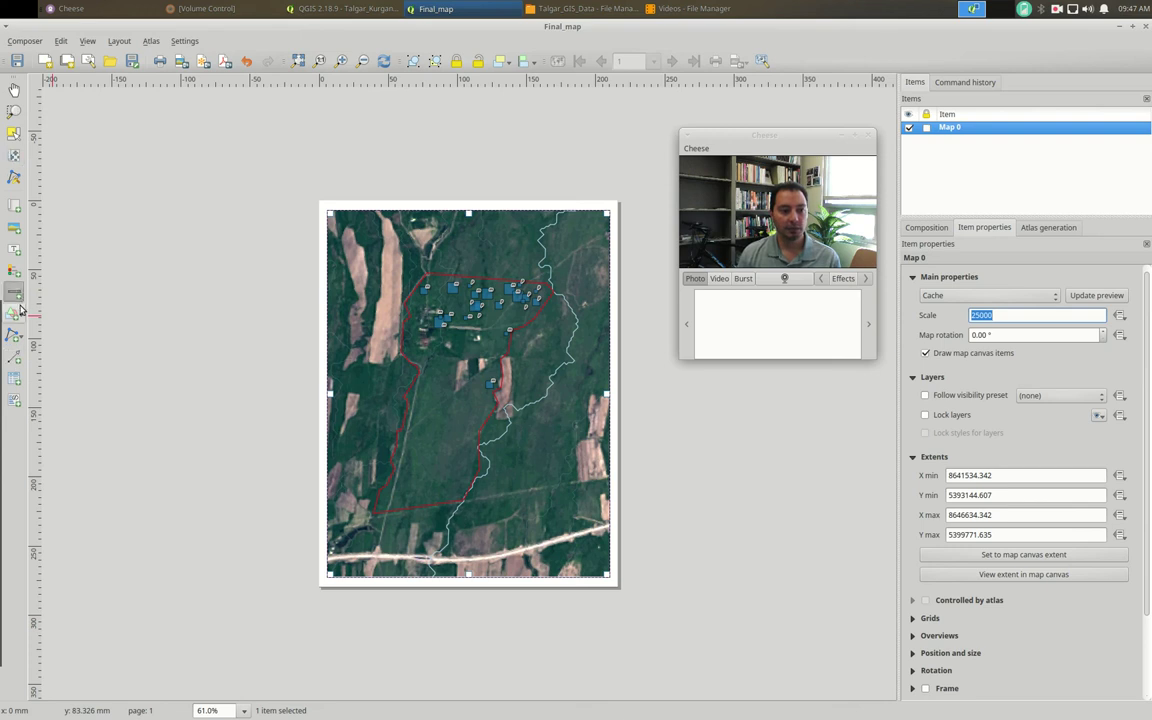
{"action": "left_click", "coordinate": [358, 557]}
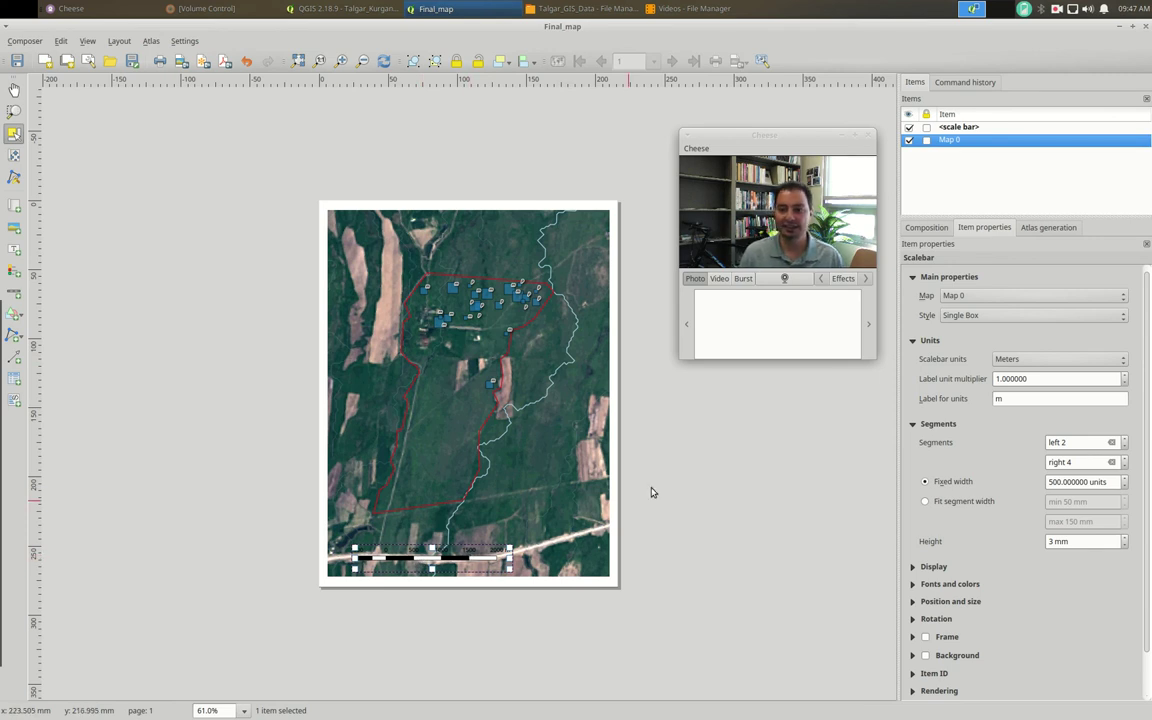
- Keep Meters units, set label unit multiplier 1000 and units label km, and remove the left segments
{"action": "left_click", "coordinate": [958, 128]}
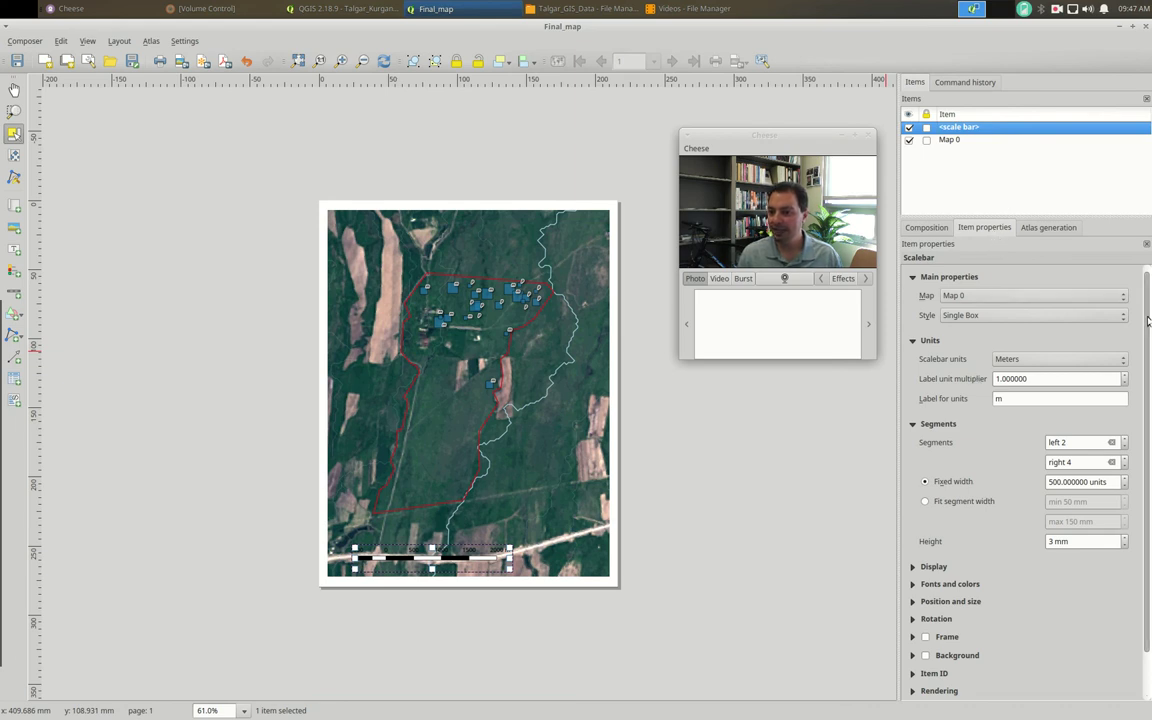
{"action": "scroll", "coordinate": [1100, 400], "scroll_direction": "down", "scroll_amount": 2}
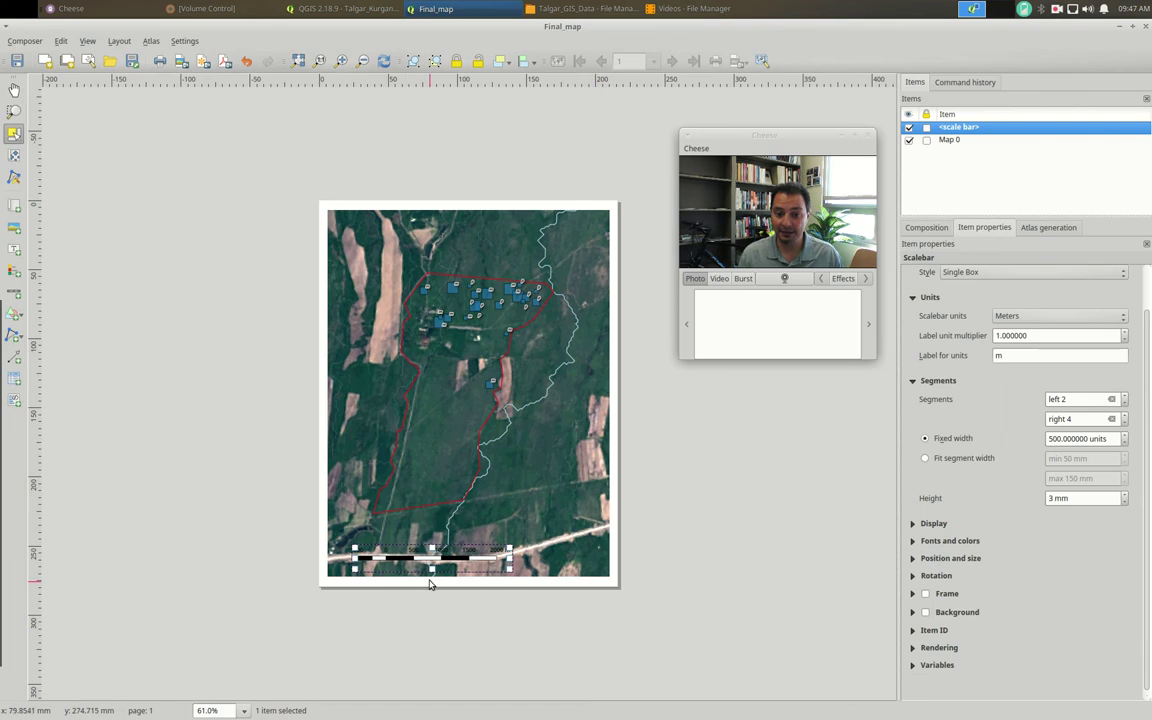
{"action": "left_click", "coordinate": [717, 558]}
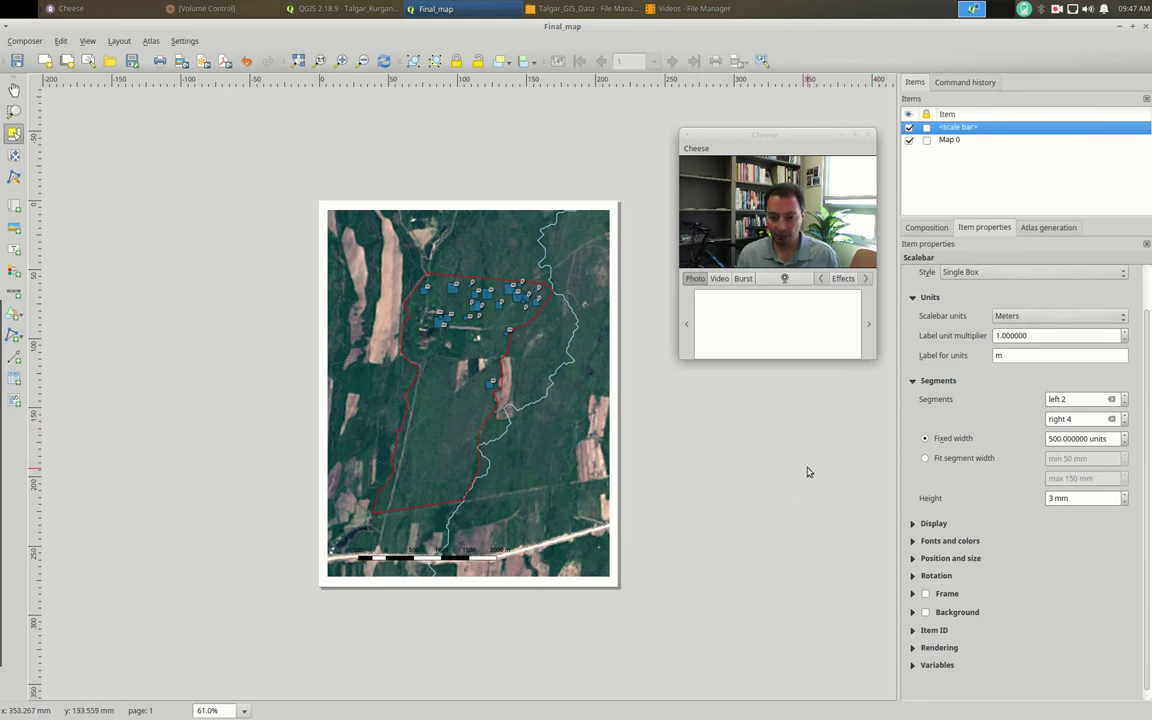
{"action": "left_click", "coordinate": [1012, 316]}
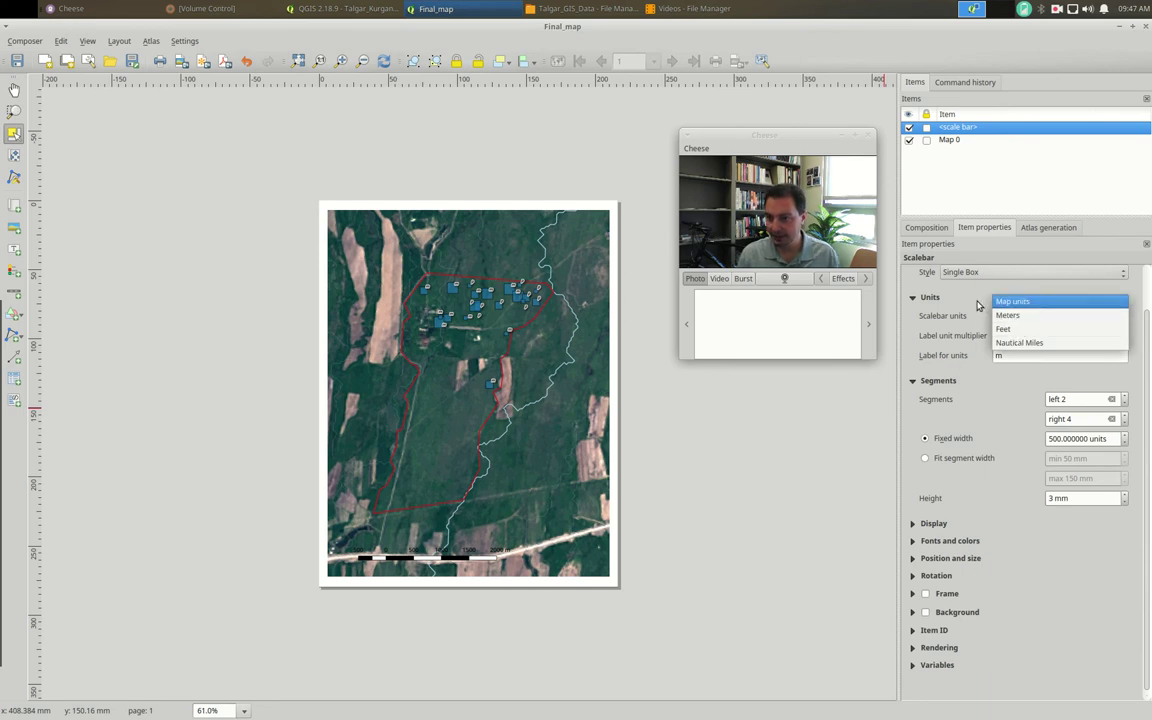
{"action": "left_click", "coordinate": [1017, 316]}
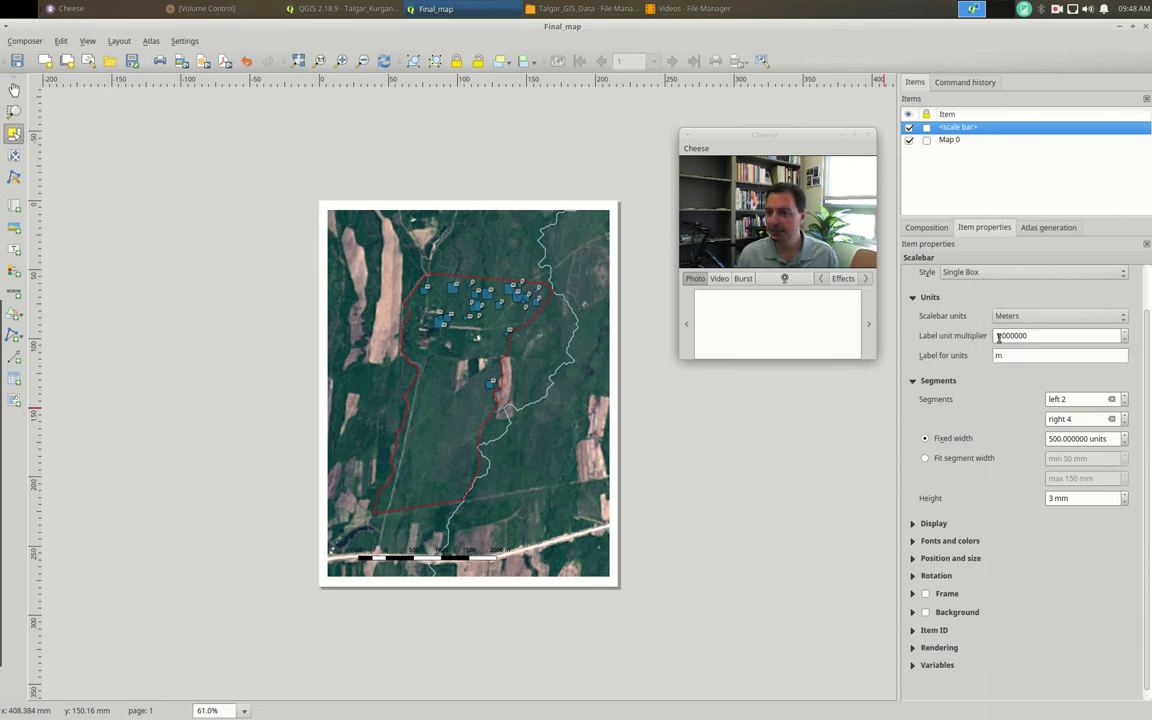
{"action": "left_click", "coordinate": [999, 336]}
{"action": "type", "text": "000"}
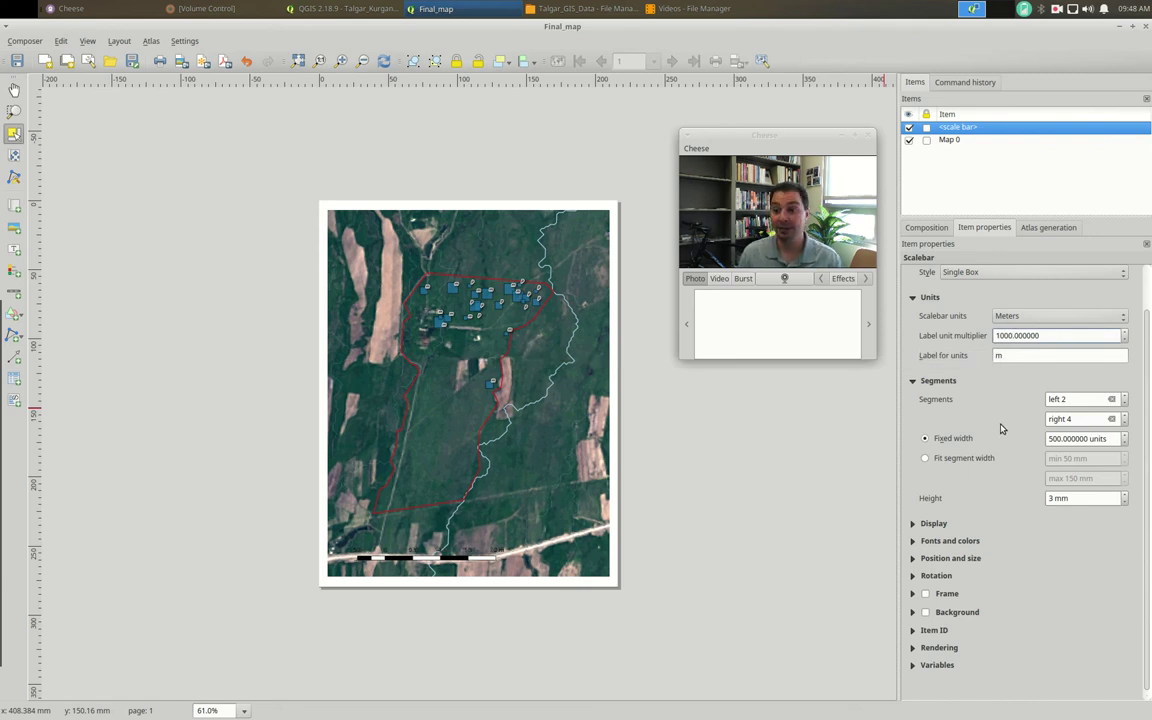
{"action": "left_click", "coordinate": [997, 356]}
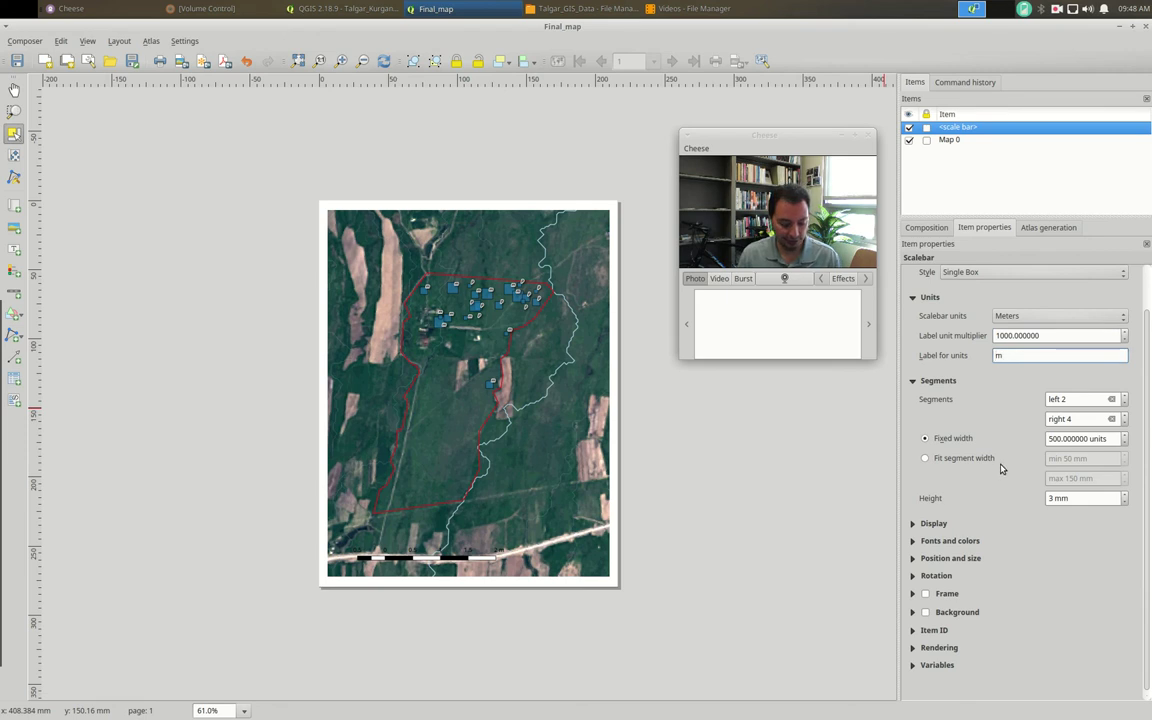
{"action": "type", "text": "k"}
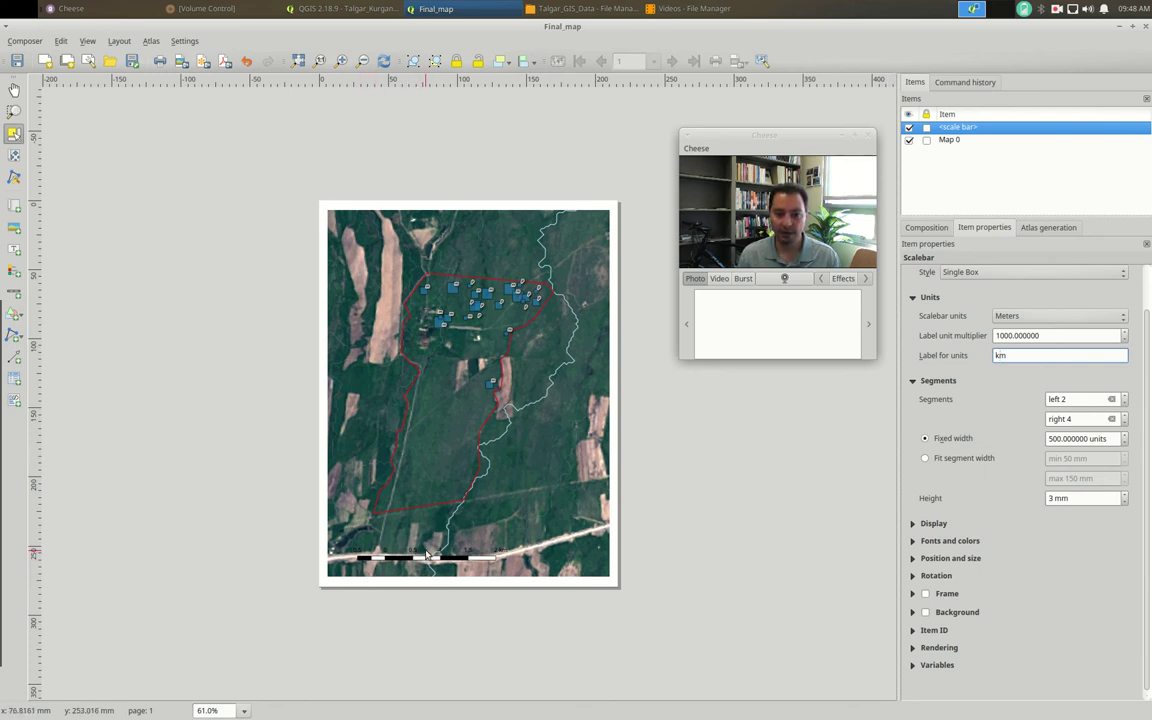
{"action": "left_click", "coordinate": [1124, 404]}
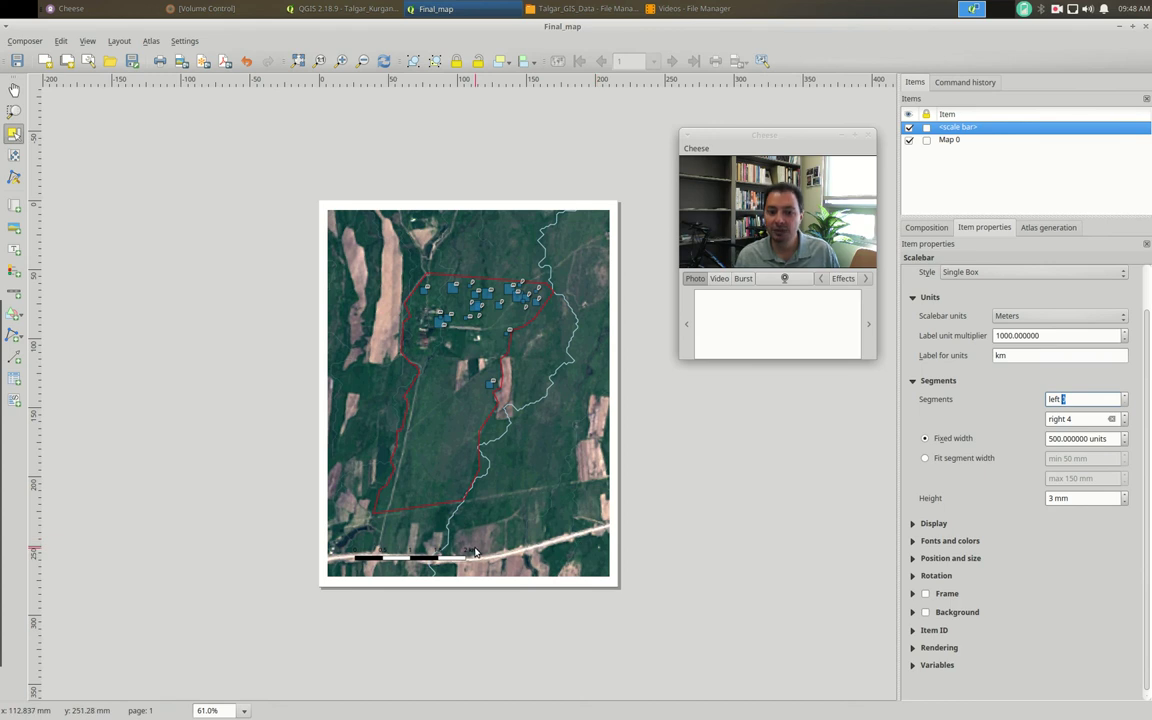
- Give the scale bar 0 left and 2 right 500-unit segments and drag it to the map's lower left
{"action": "left_click", "coordinate": [1123, 423]}
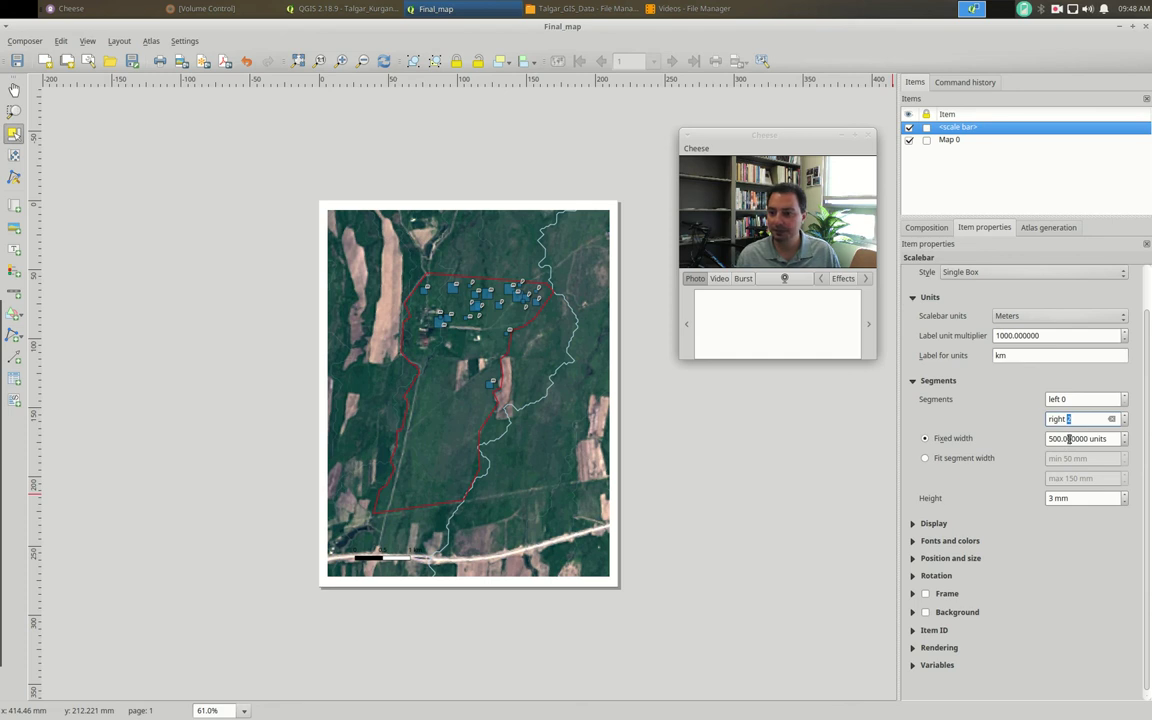
{"action": "left_click_drag", "start_coordinate": [1052, 441], "coordinate": [1043, 445]}
{"action": "type", "text": "10"}
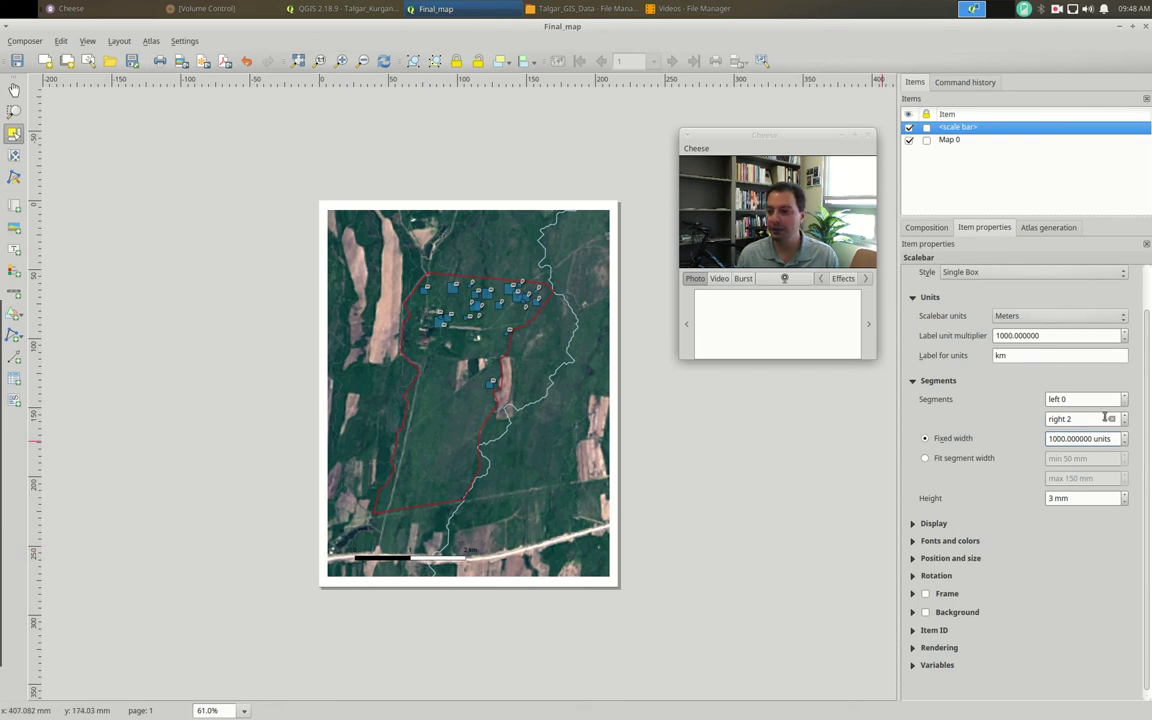
{"action": "left_click_drag", "start_coordinate": [1100, 419], "coordinate": [1065, 419]}
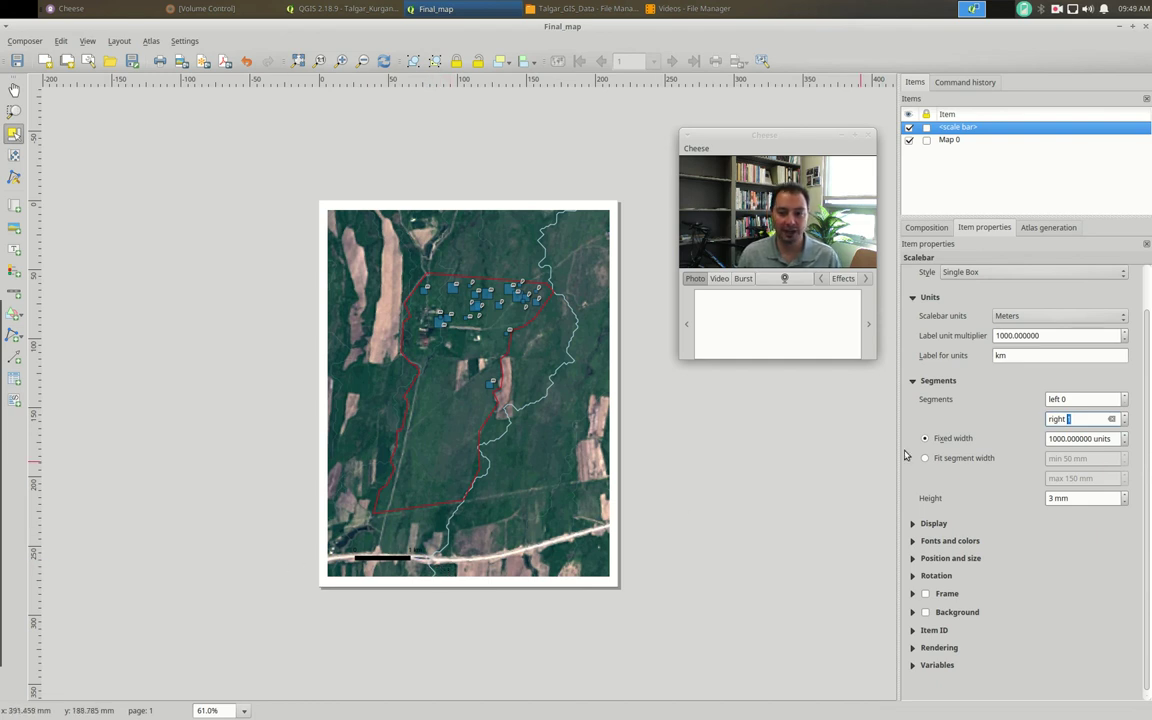
{"action": "left_click_drag", "start_coordinate": [1056, 438], "coordinate": [1048, 438]}
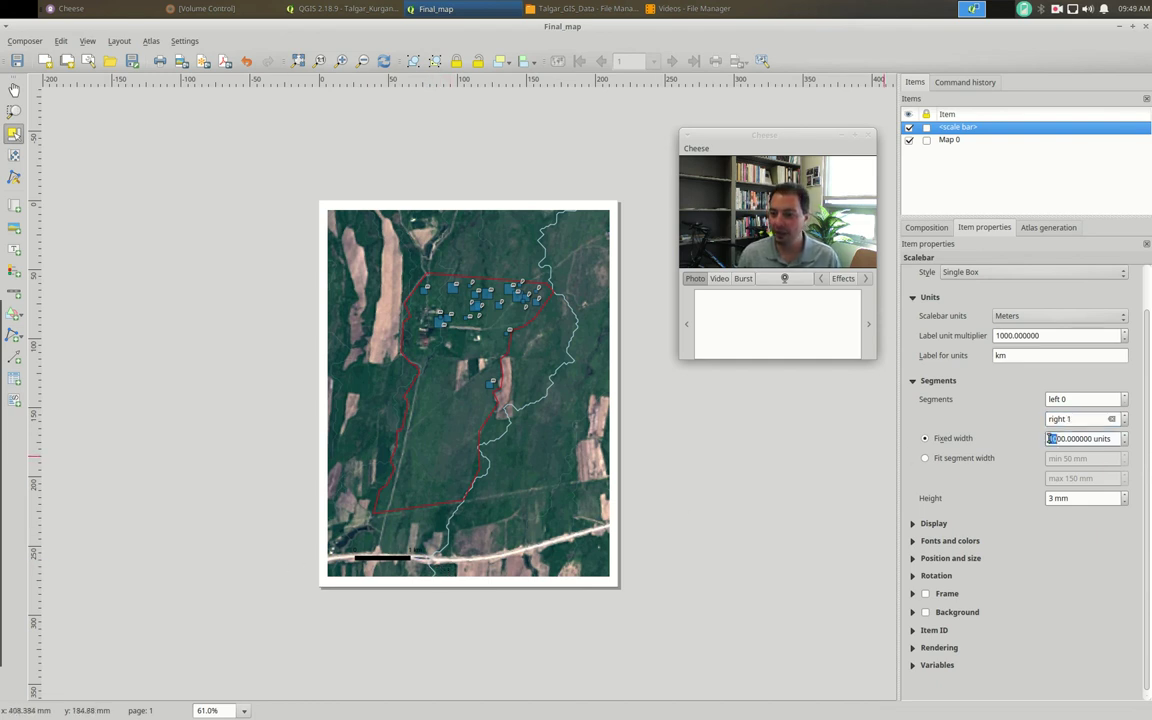
{"action": "type", "text": "5"}
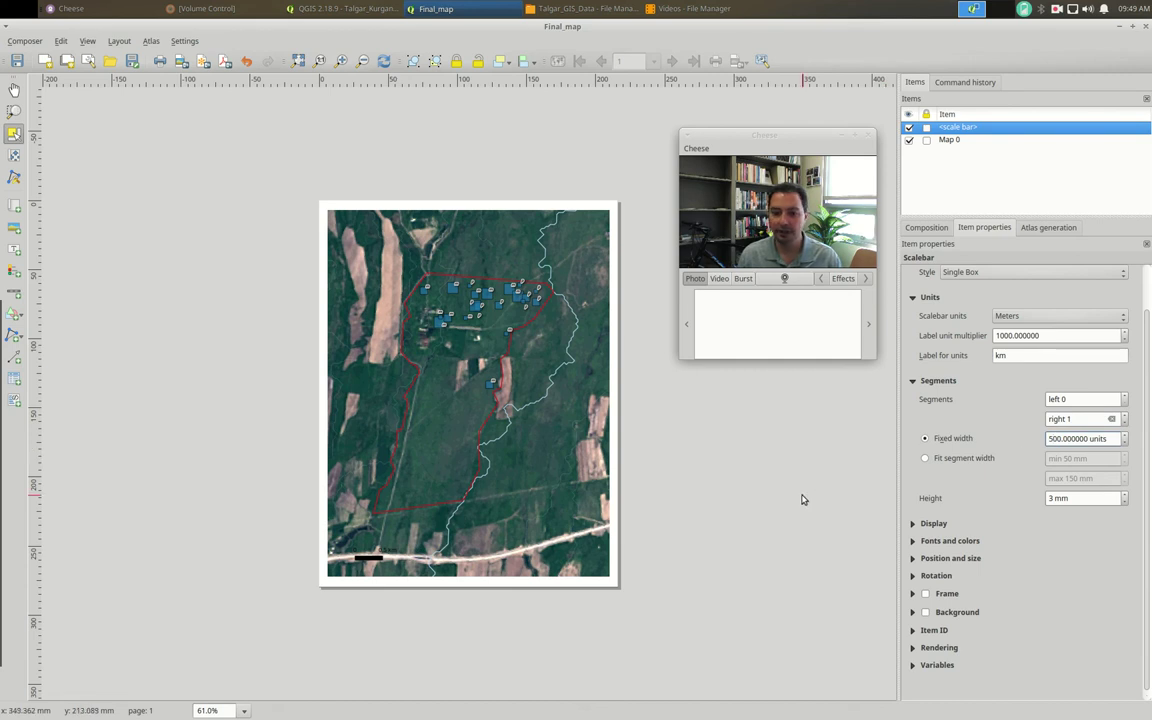
{"action": "left_click", "coordinate": [1124, 415]}
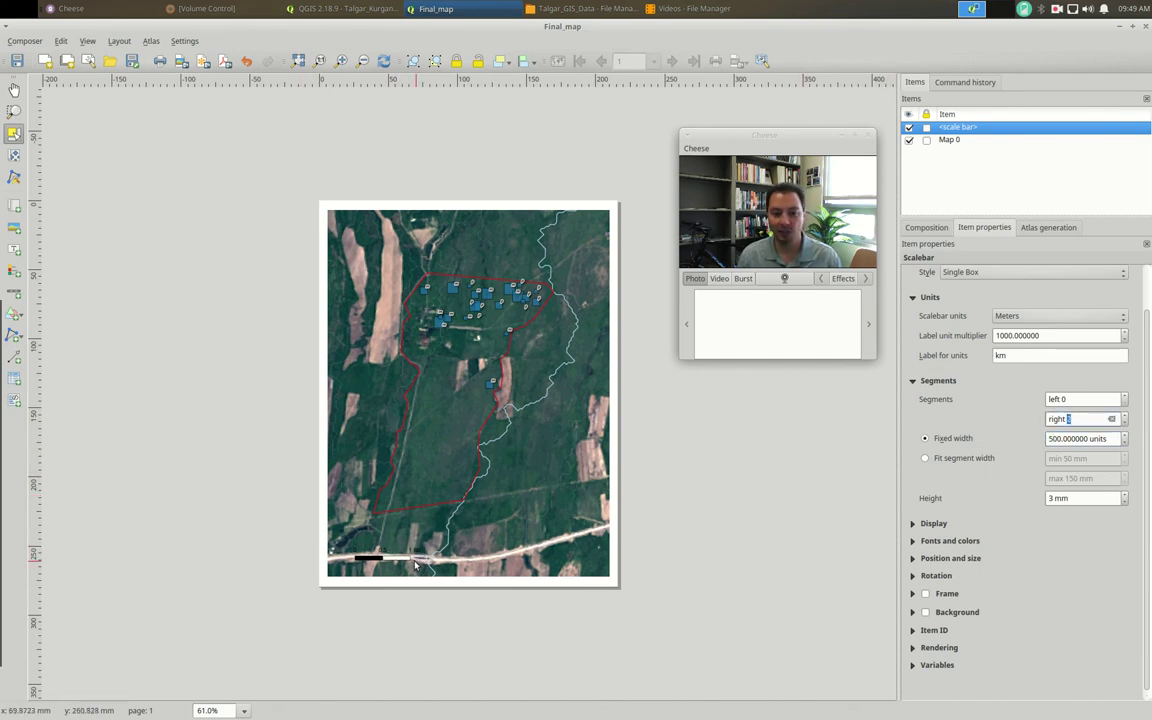
{"action": "left_click_drag", "start_coordinate": [385, 557], "coordinate": [376, 552]}
{"action": "left_click", "coordinate": [715, 550]}
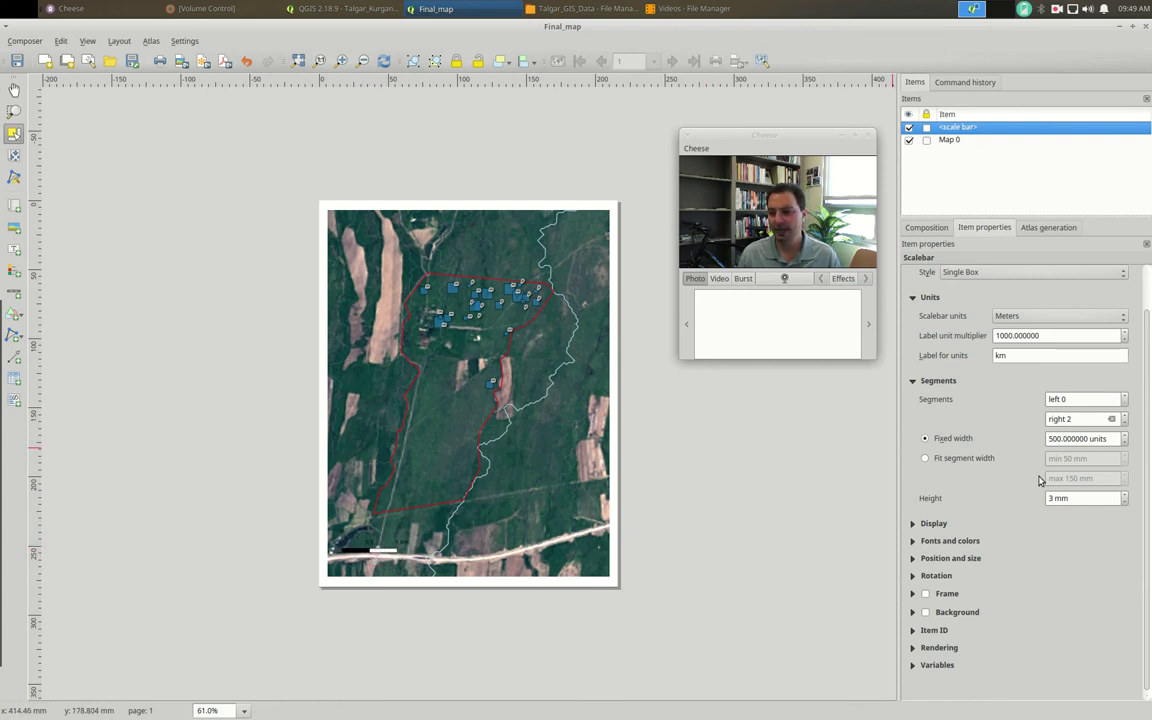
- Set the scale bar labels to Noto Sans Bold 16 in white
{"action": "left_click", "coordinate": [912, 541]}
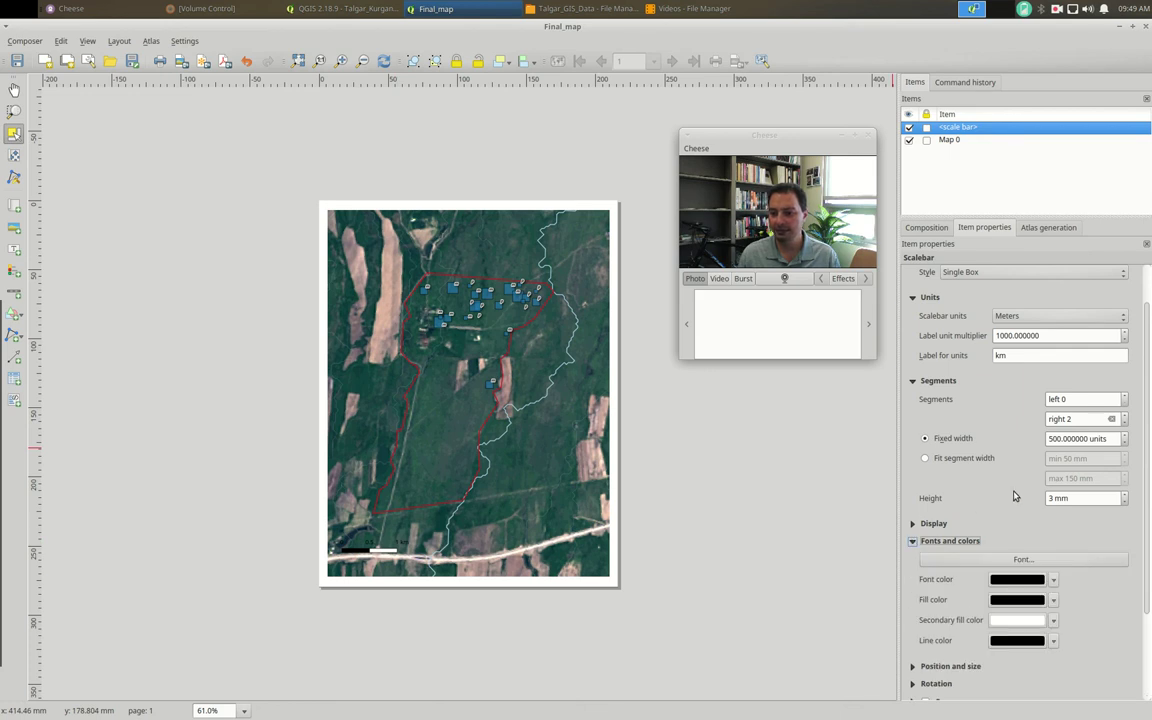
{"action": "left_click", "coordinate": [1062, 452]}
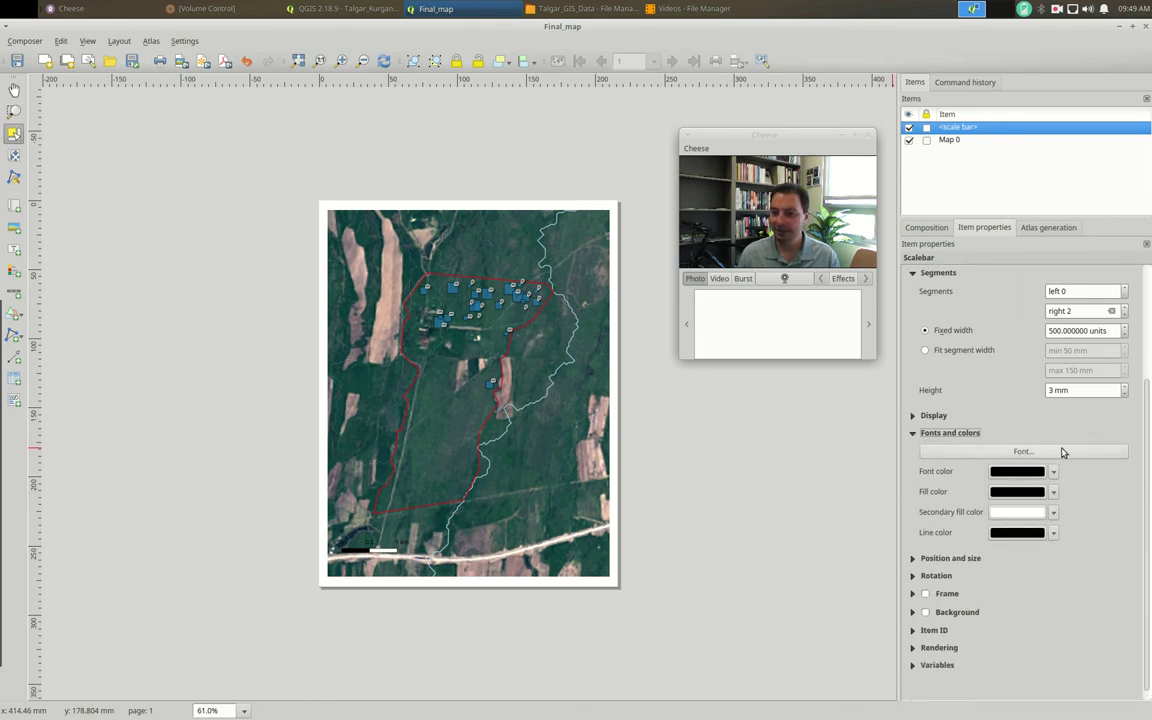
{"action": "left_click_drag", "start_coordinate": [550, 244], "coordinate": [372, 261]}
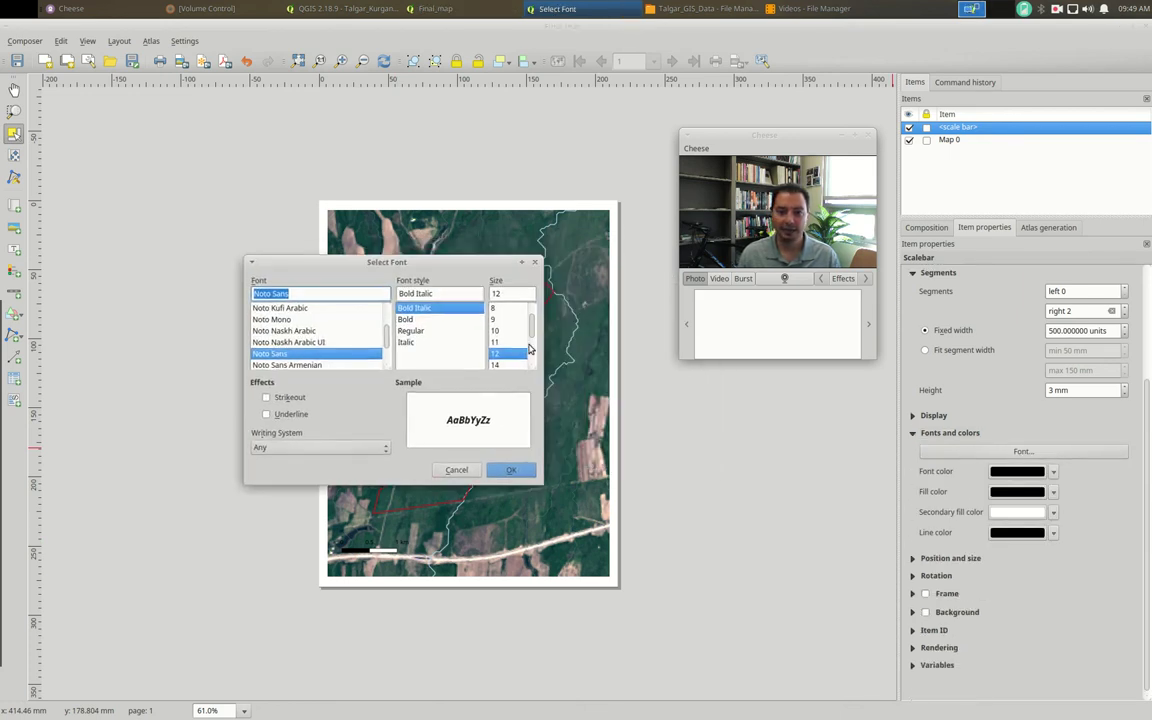
{"action": "scroll", "coordinate": [512, 358], "scroll_direction": "down", "scroll_amount": 1}
{"action": "left_click", "coordinate": [501, 344]}
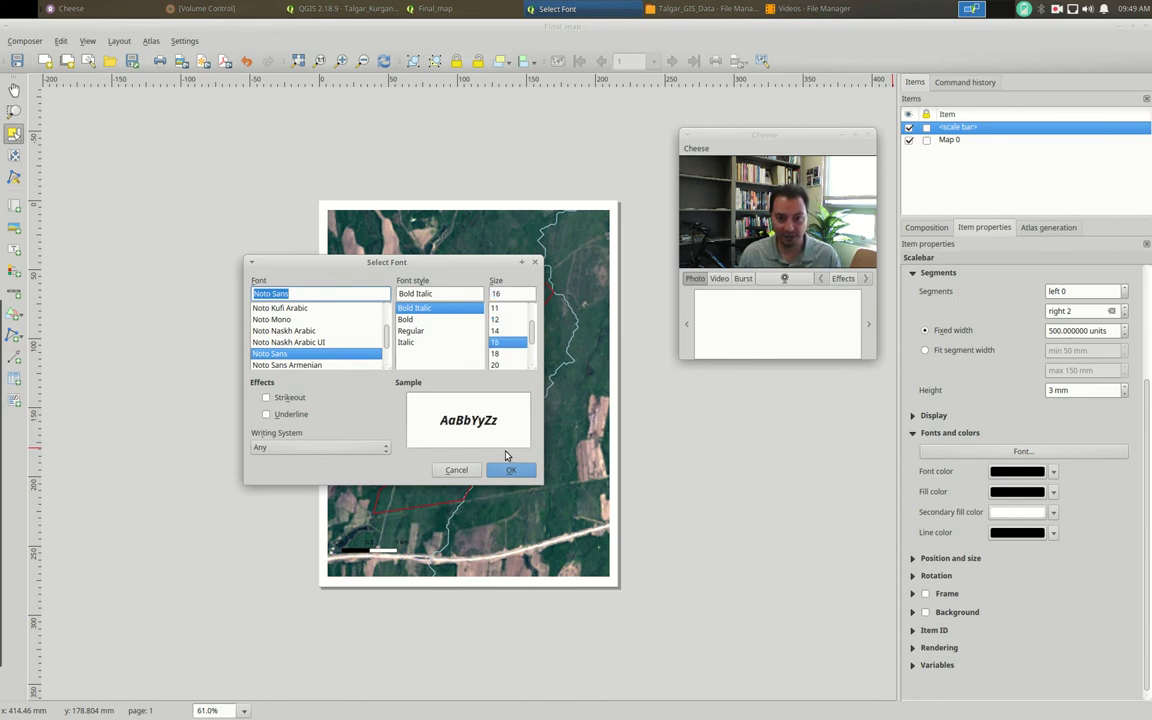
{"action": "left_click", "coordinate": [413, 320]}
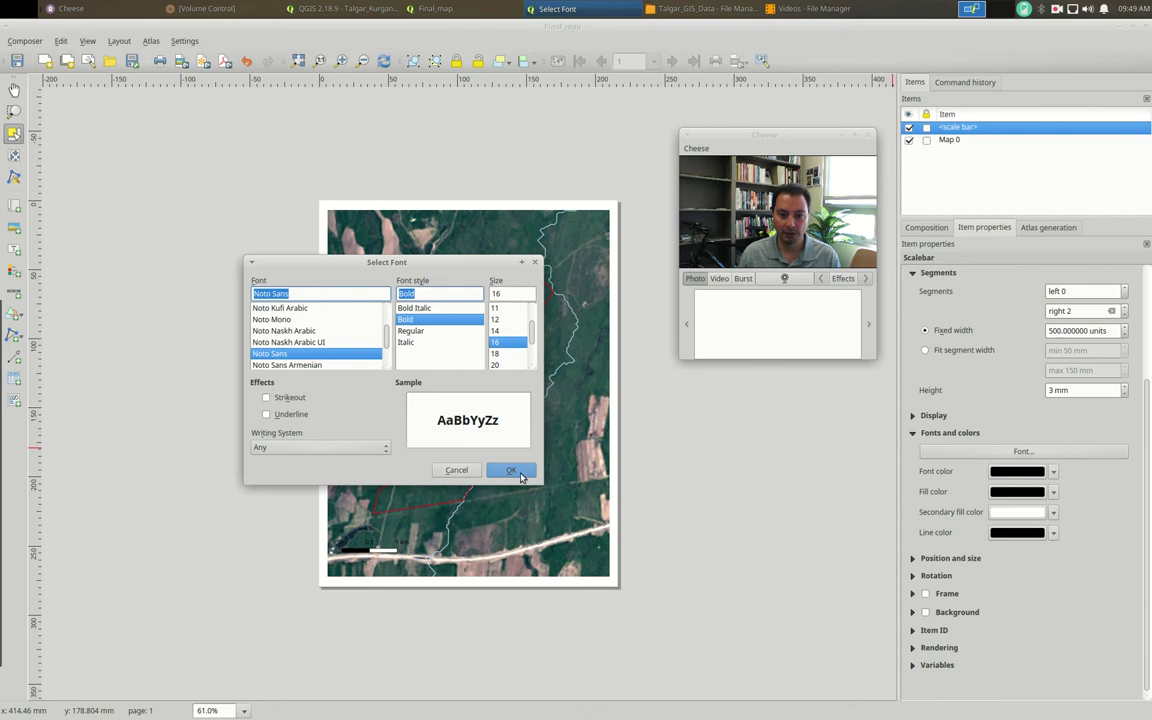
{"action": "left_click", "coordinate": [511, 470]}
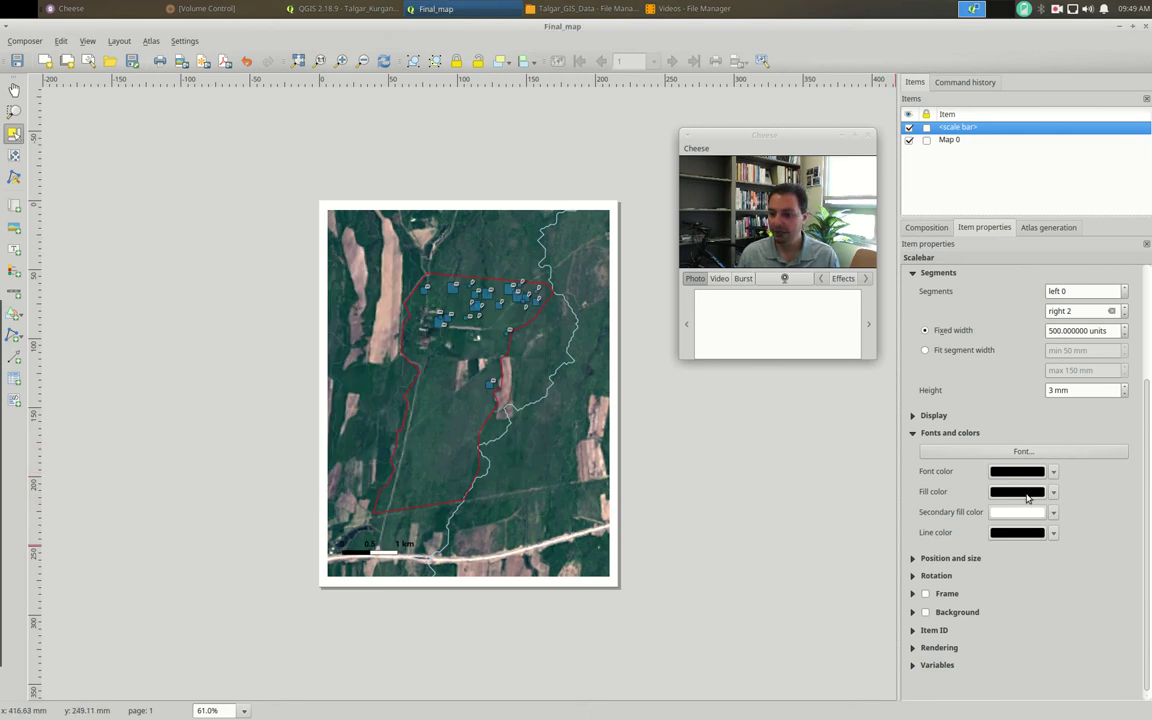
{"action": "left_click", "coordinate": [1054, 472]}
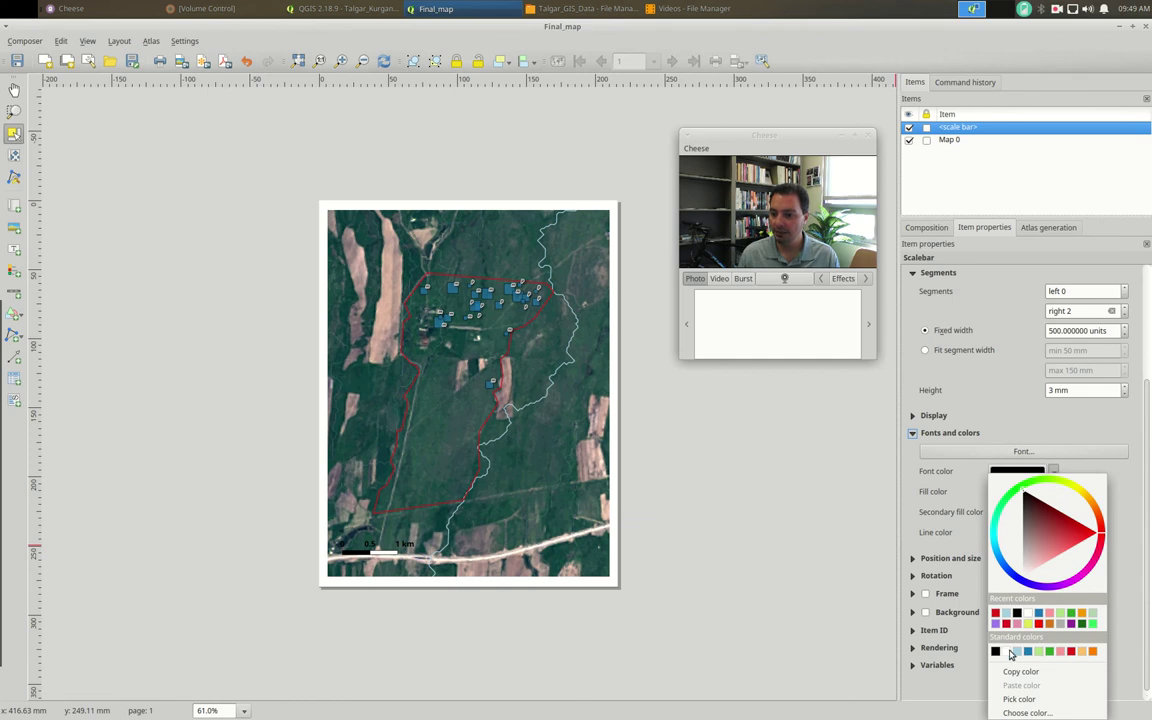
{"action": "left_click", "coordinate": [1008, 651]}
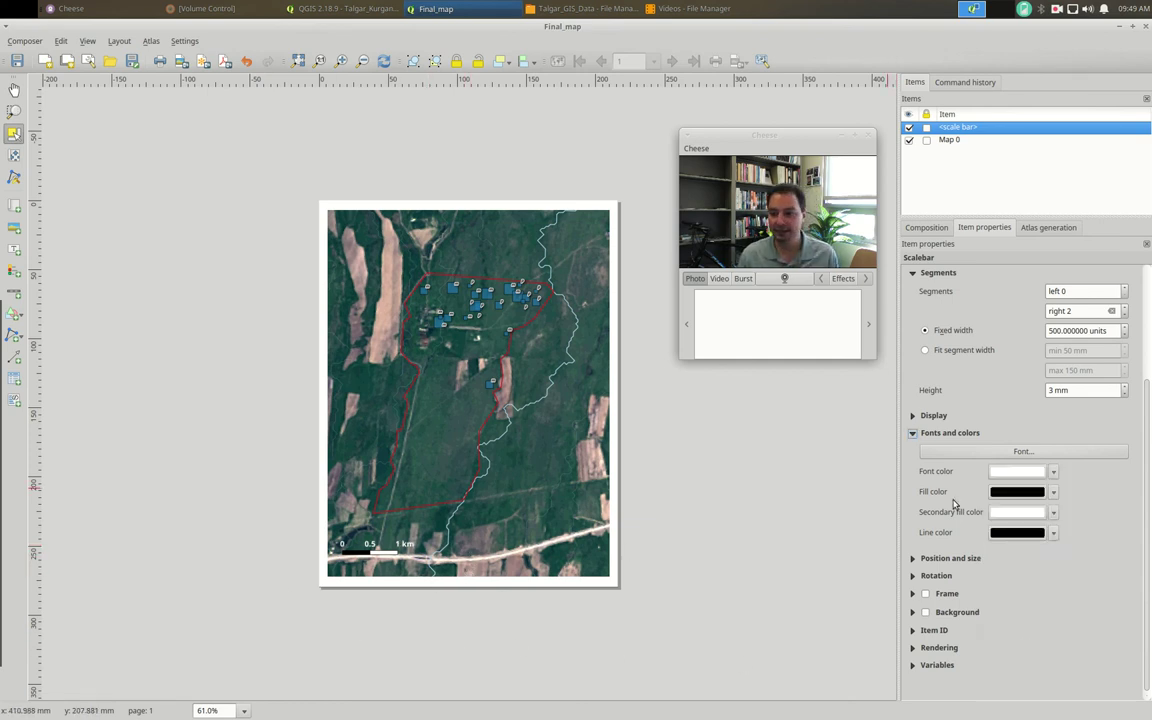
- Give the scale bar a frame and a black background at 27% opacity
{"action": "left_click", "coordinate": [912, 559]}
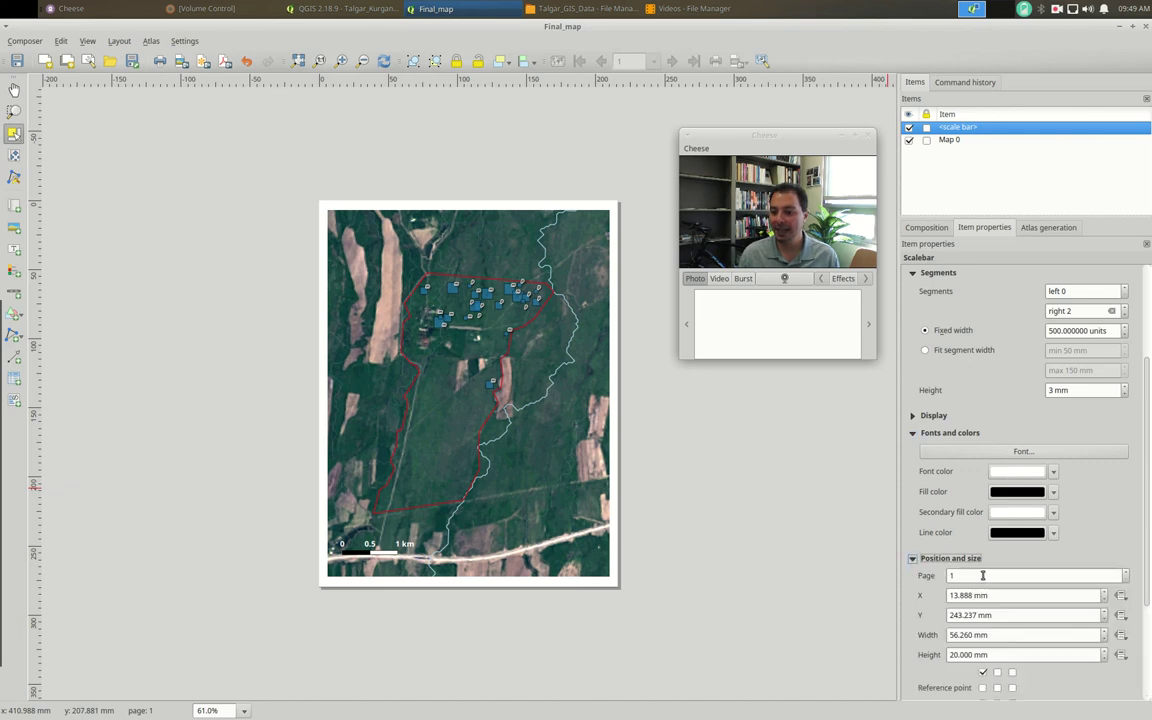
{"action": "left_click", "coordinate": [913, 559]}
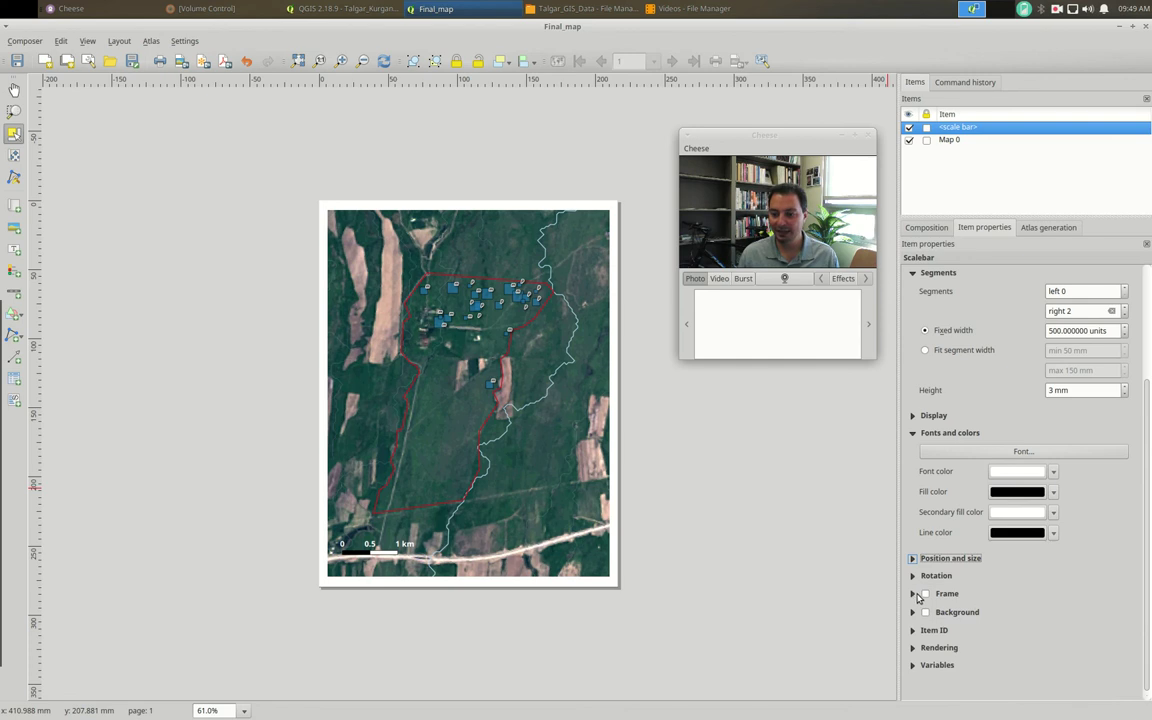
{"action": "scroll", "coordinate": [930, 572], "scroll_direction": "down", "scroll_amount": 1}
{"action": "left_click", "coordinate": [912, 590]}
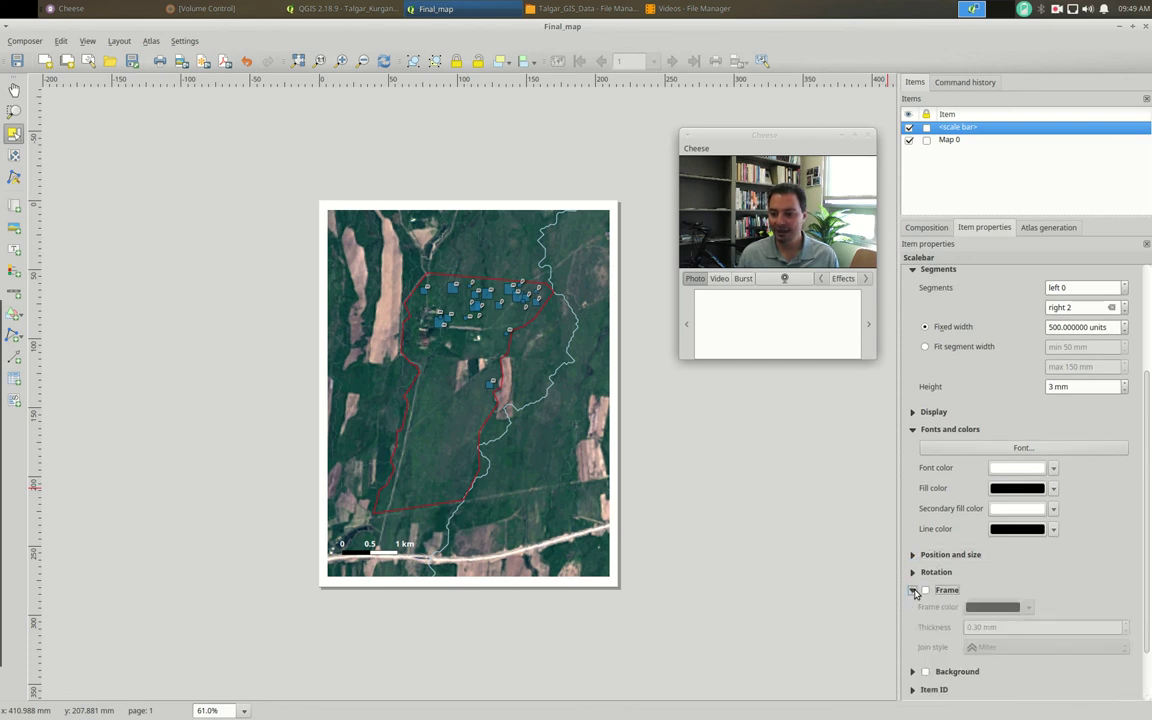
{"action": "left_click", "coordinate": [926, 591]}
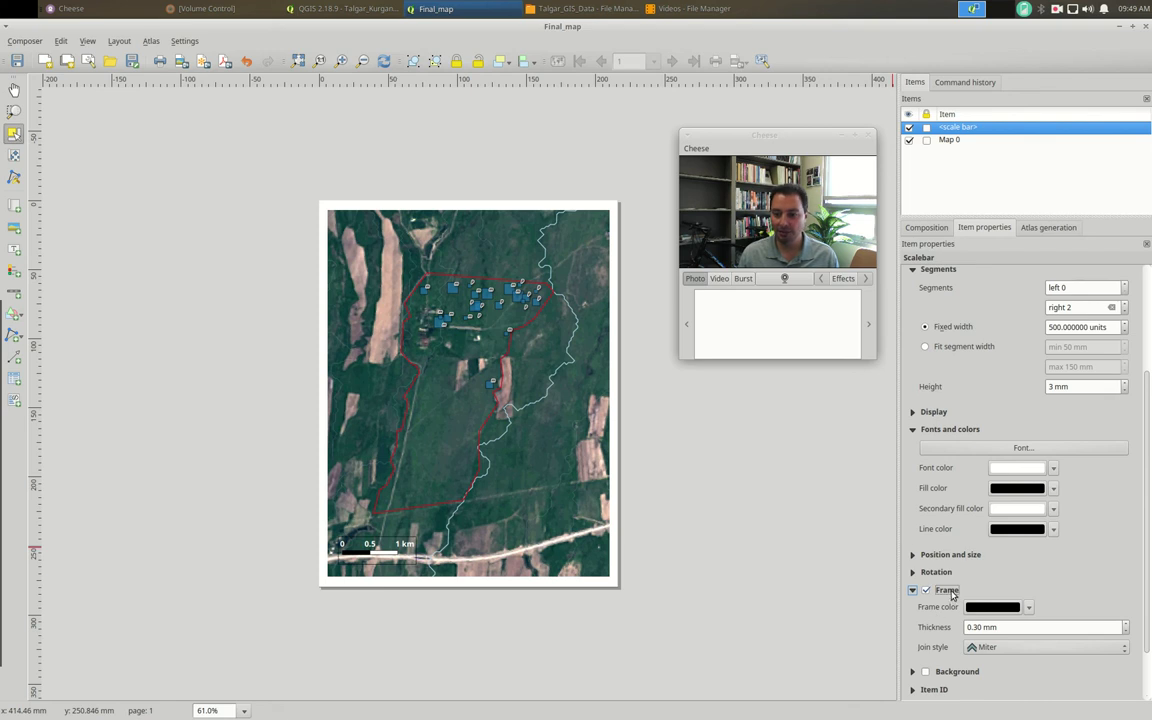
{"action": "left_click", "coordinate": [927, 672]}
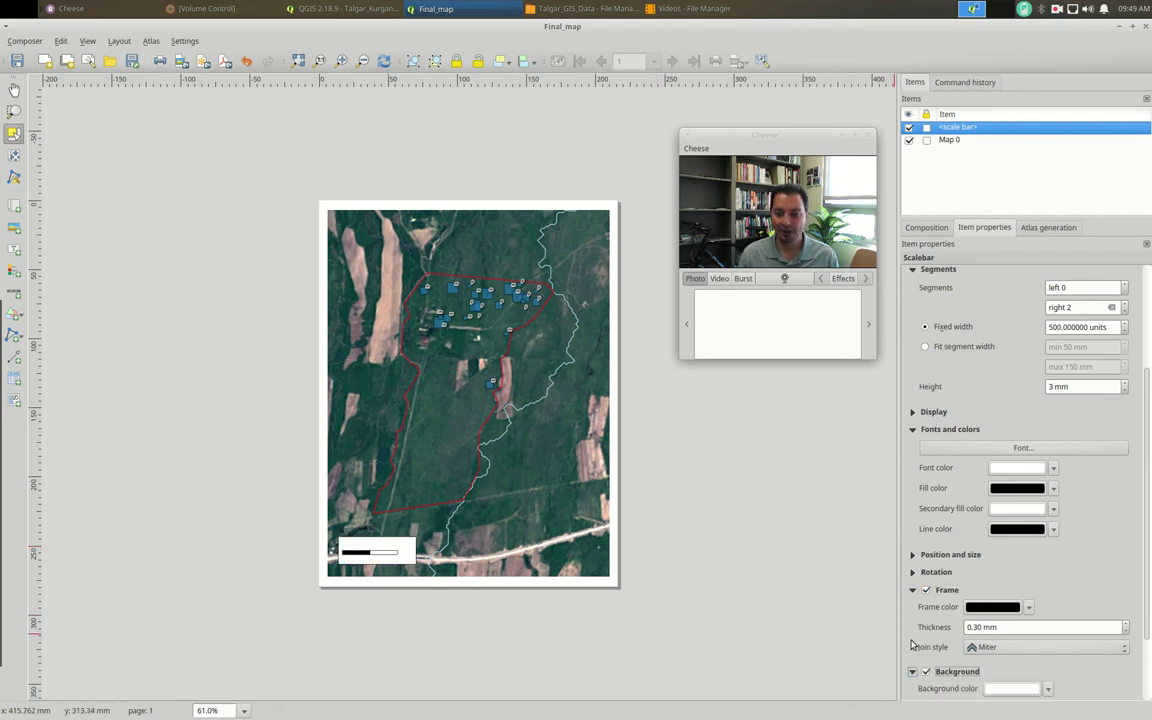
{"action": "scroll", "coordinate": [1018, 643], "scroll_direction": "down", "scroll_amount": 3}
{"action": "left_click", "coordinate": [1012, 617]}
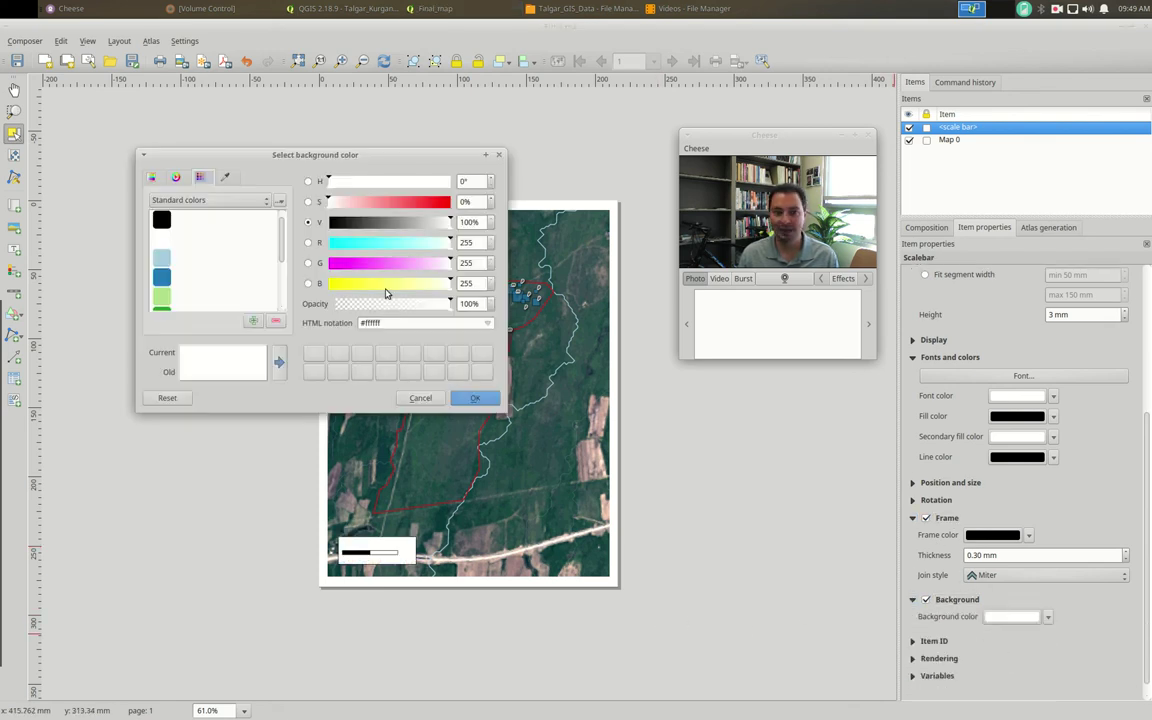
{"action": "left_click", "coordinate": [161, 220]}
{"action": "key", "text": "Return"}
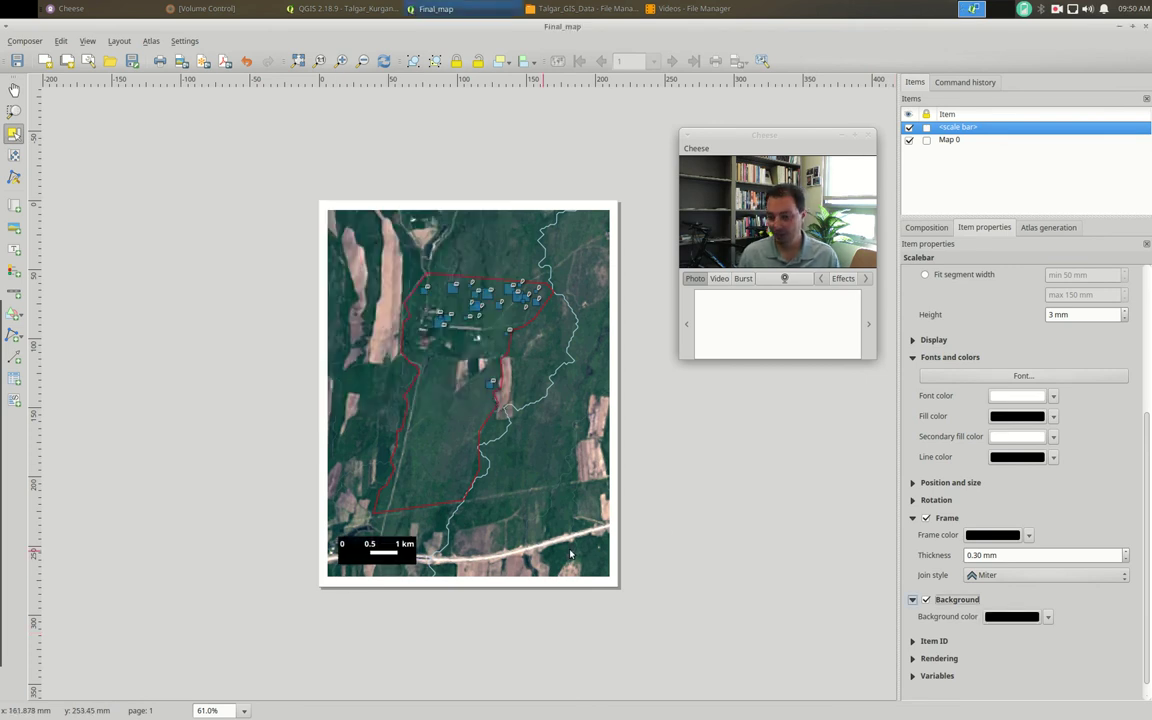
{"action": "left_click", "coordinate": [1003, 619]}
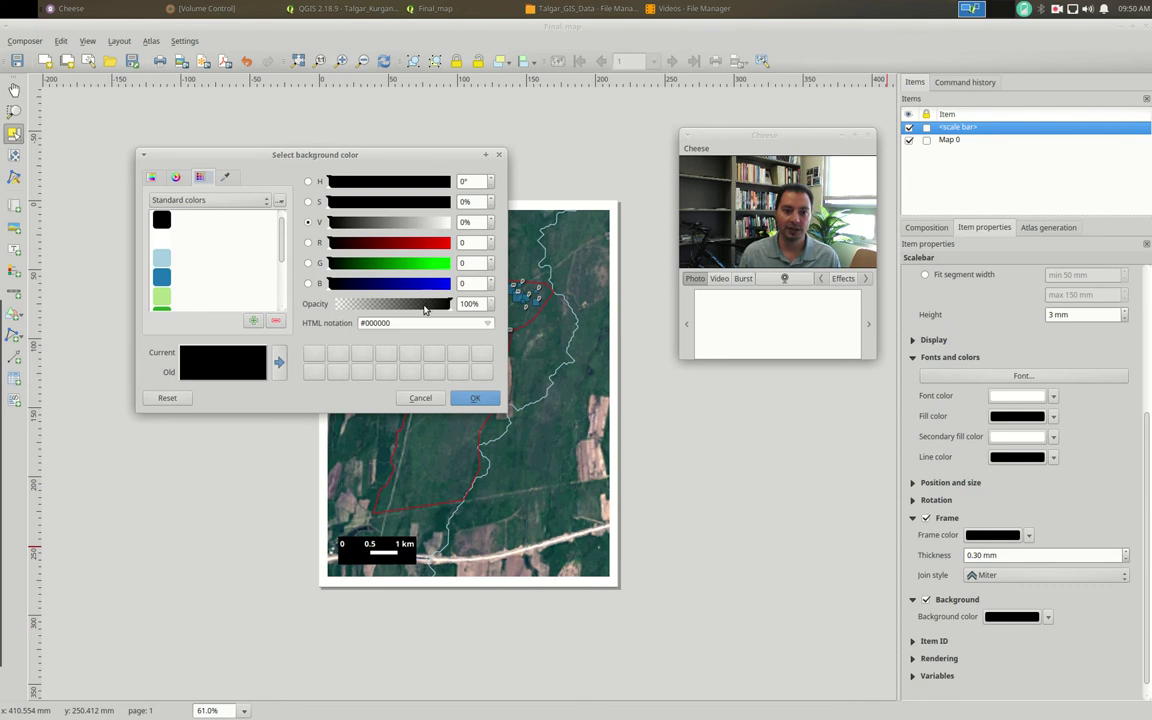
{"action": "left_click_drag", "start_coordinate": [453, 305], "coordinate": [367, 305]}
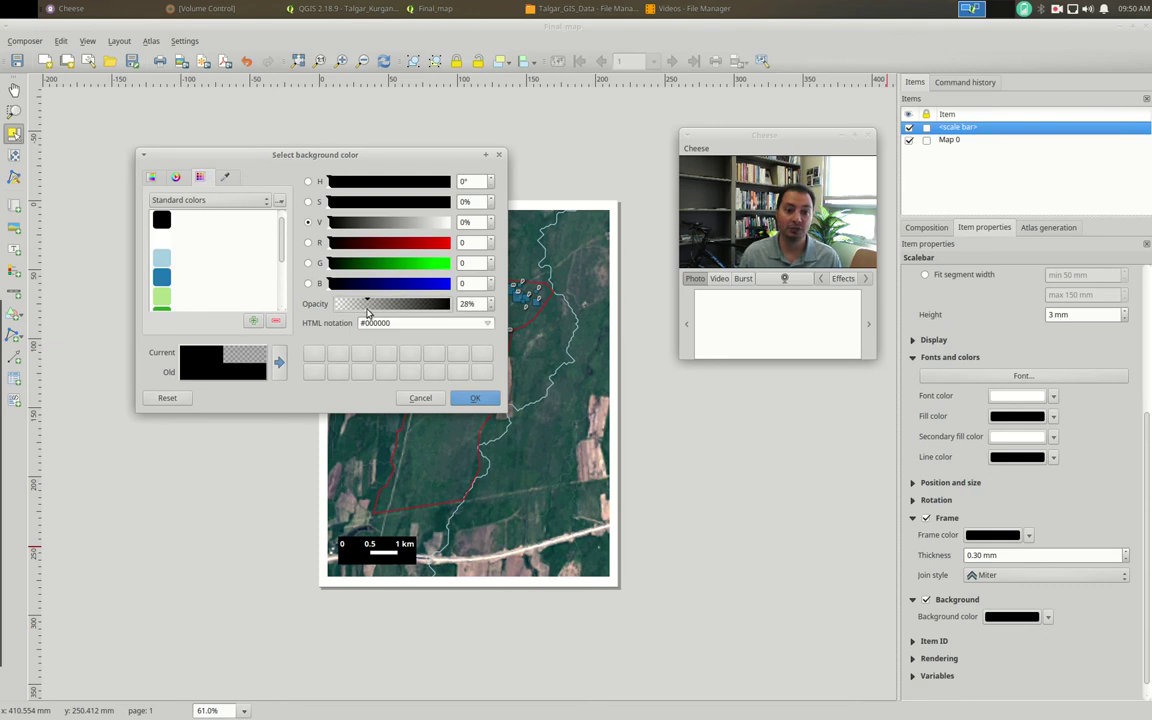
{"action": "left_click", "coordinate": [477, 398]}
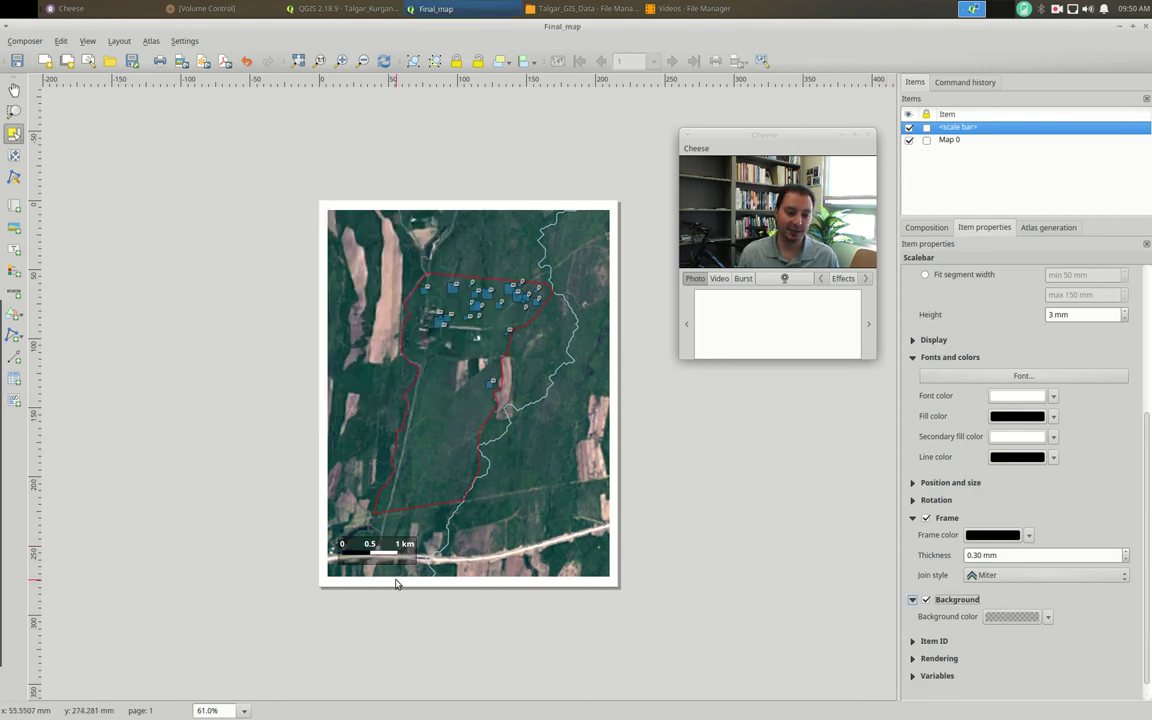
- Remove the scale bar's frame and background, and nudge it within the lower-left corner
{"action": "left_click_drag", "start_coordinate": [373, 551], "coordinate": [364, 563]}
{"action": "left_click", "coordinate": [663, 569]}
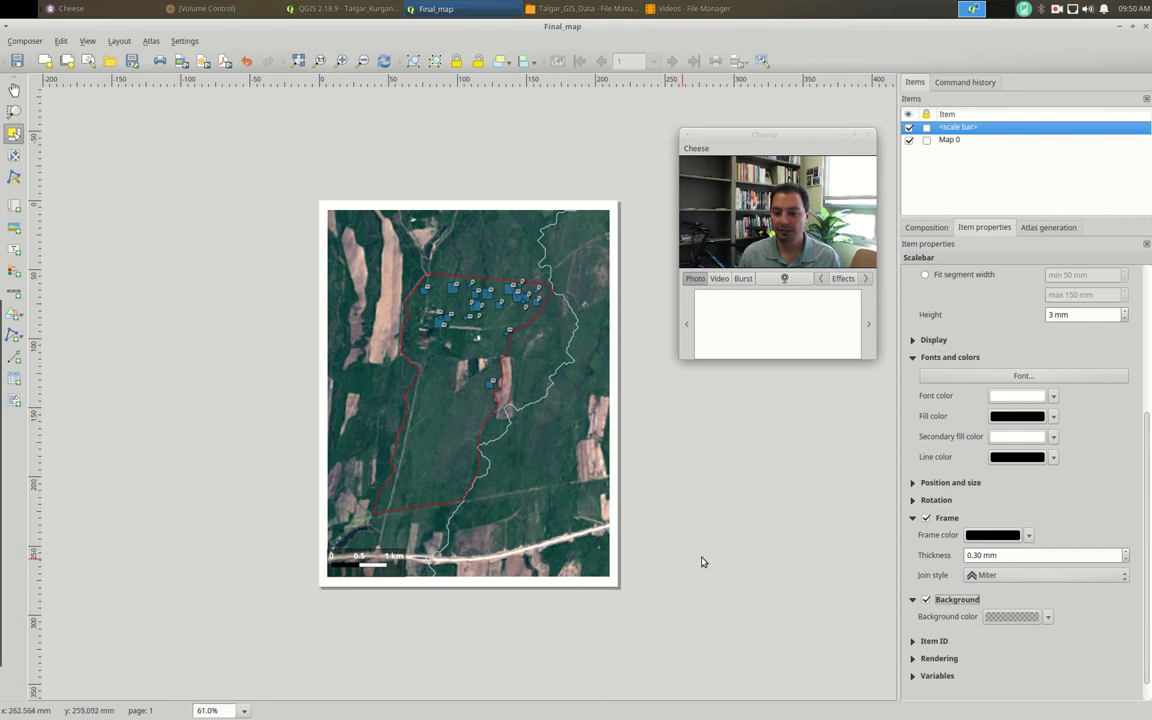
{"action": "left_click", "coordinate": [928, 518]}
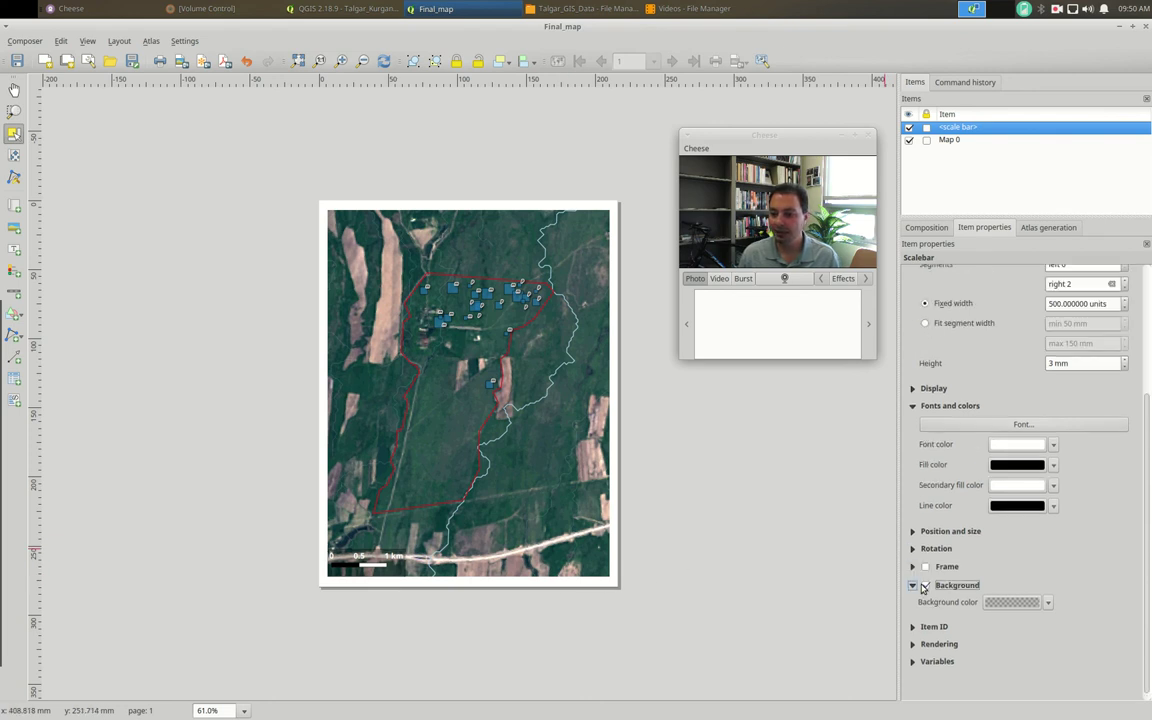
{"action": "left_click", "coordinate": [925, 586]}
{"action": "left_click_drag", "start_coordinate": [366, 564], "coordinate": [373, 550]}
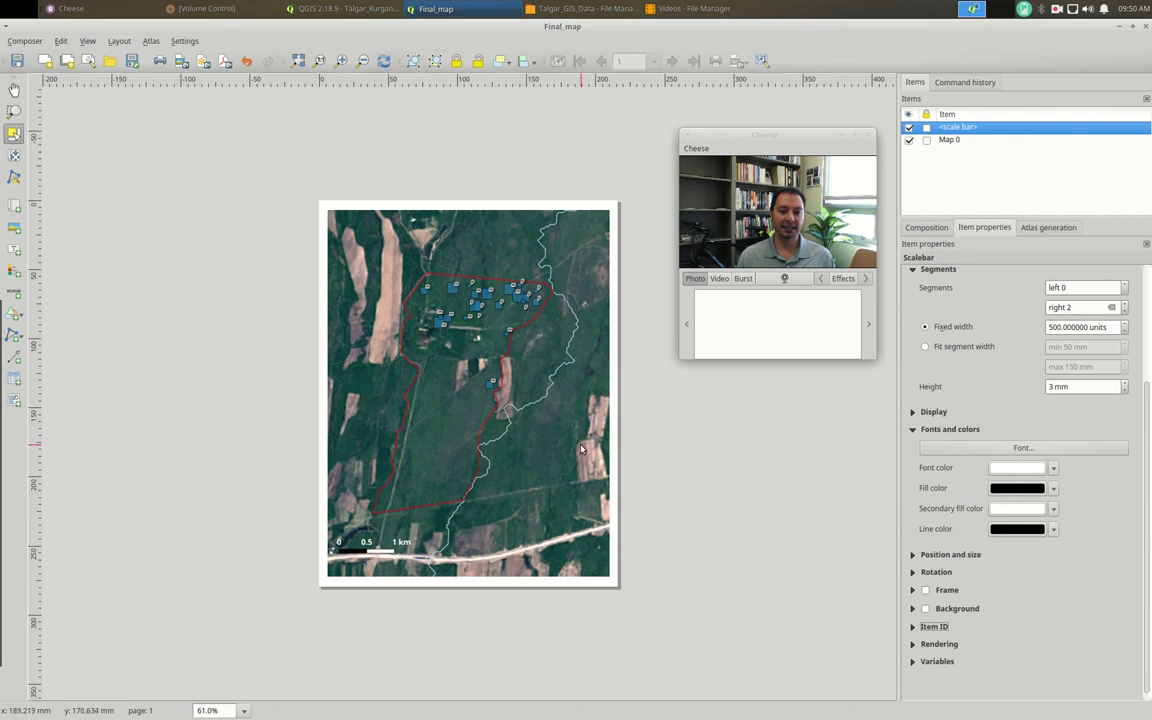
- Draw a legend box over the lower right of the map
{"action": "left_click", "coordinate": [15, 272]}
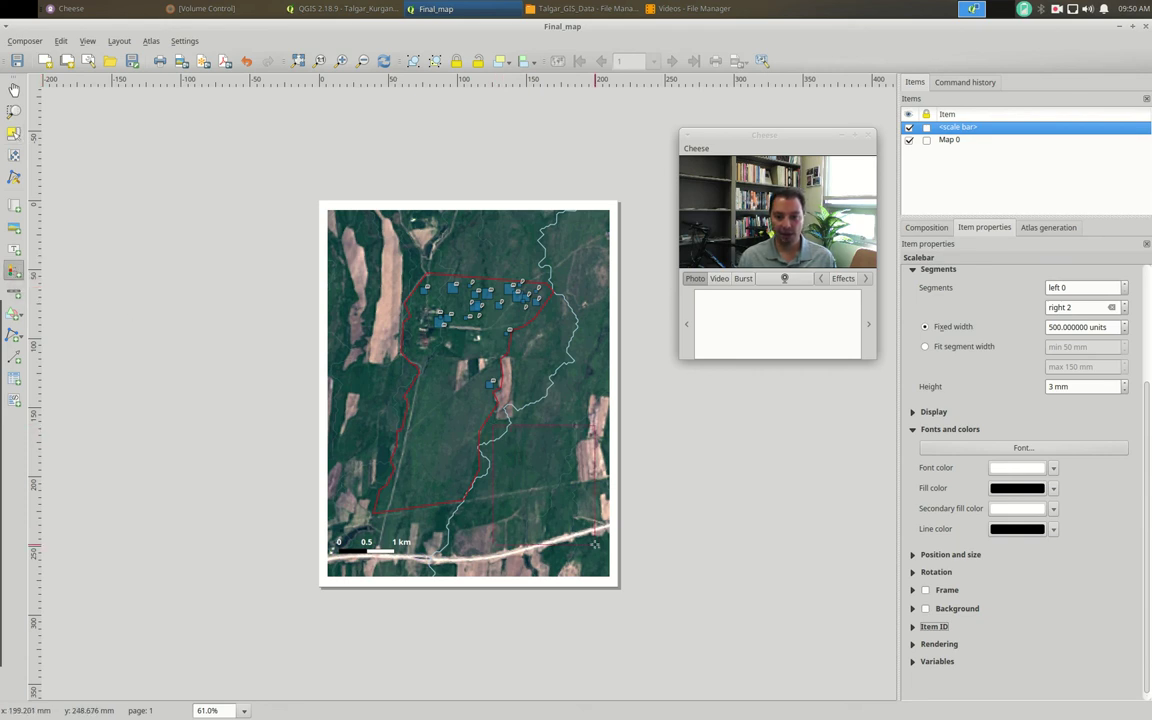
{"action": "left_click_drag", "start_coordinate": [535, 490], "coordinate": [598, 552]}
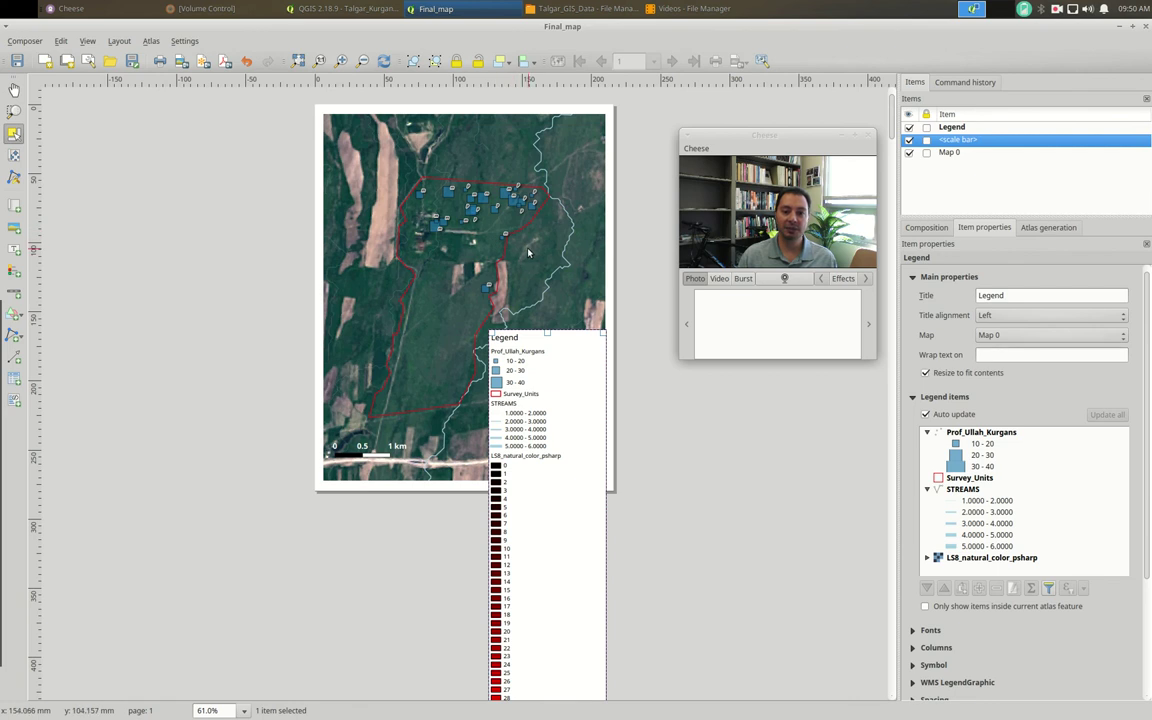
{"action": "left_click", "coordinate": [340, 8]}
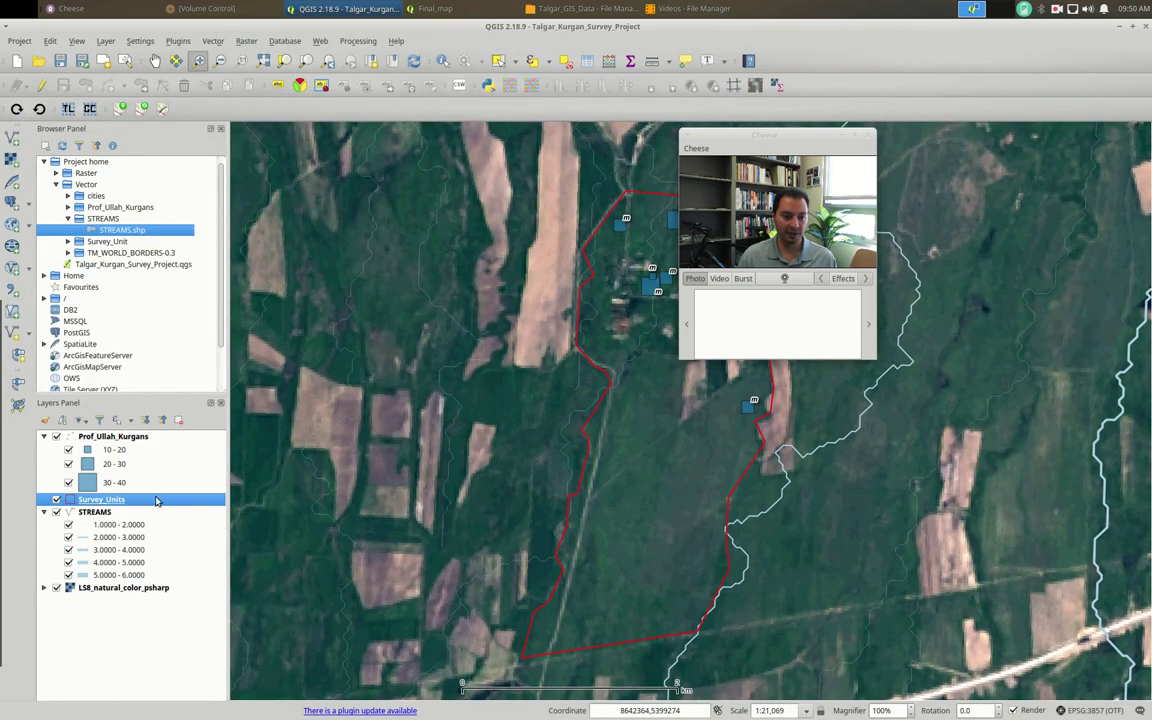
{"action": "left_click", "coordinate": [44, 588]}
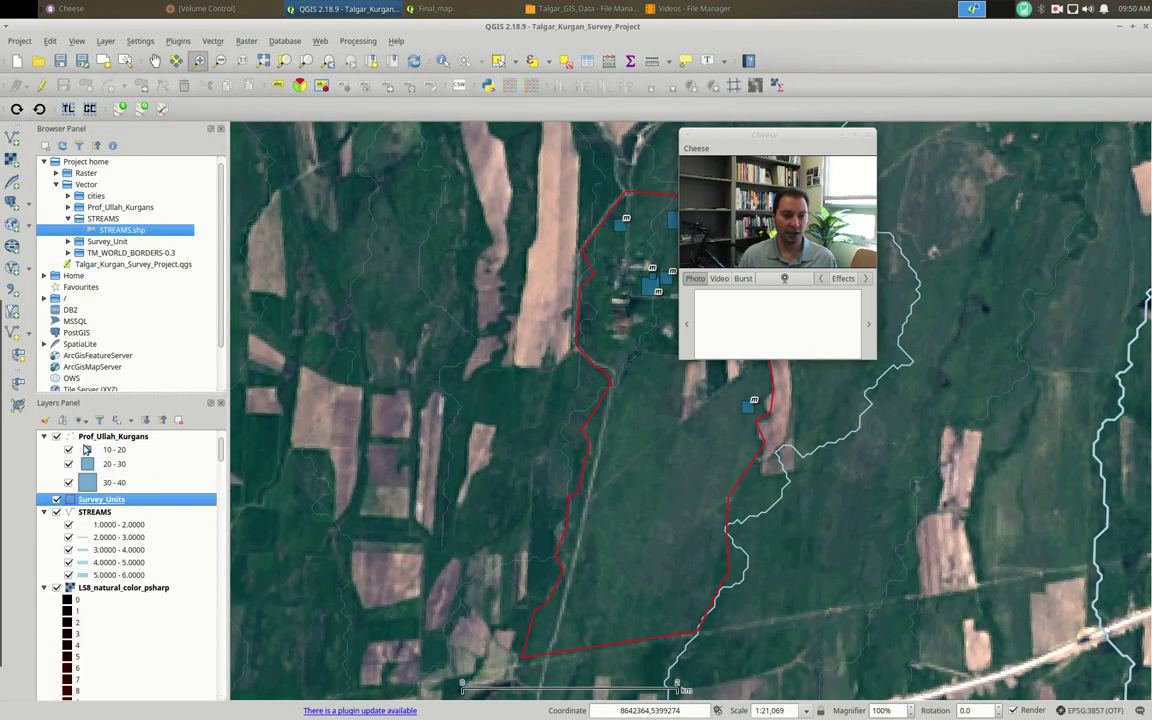
{"action": "left_click", "coordinate": [415, 8]}
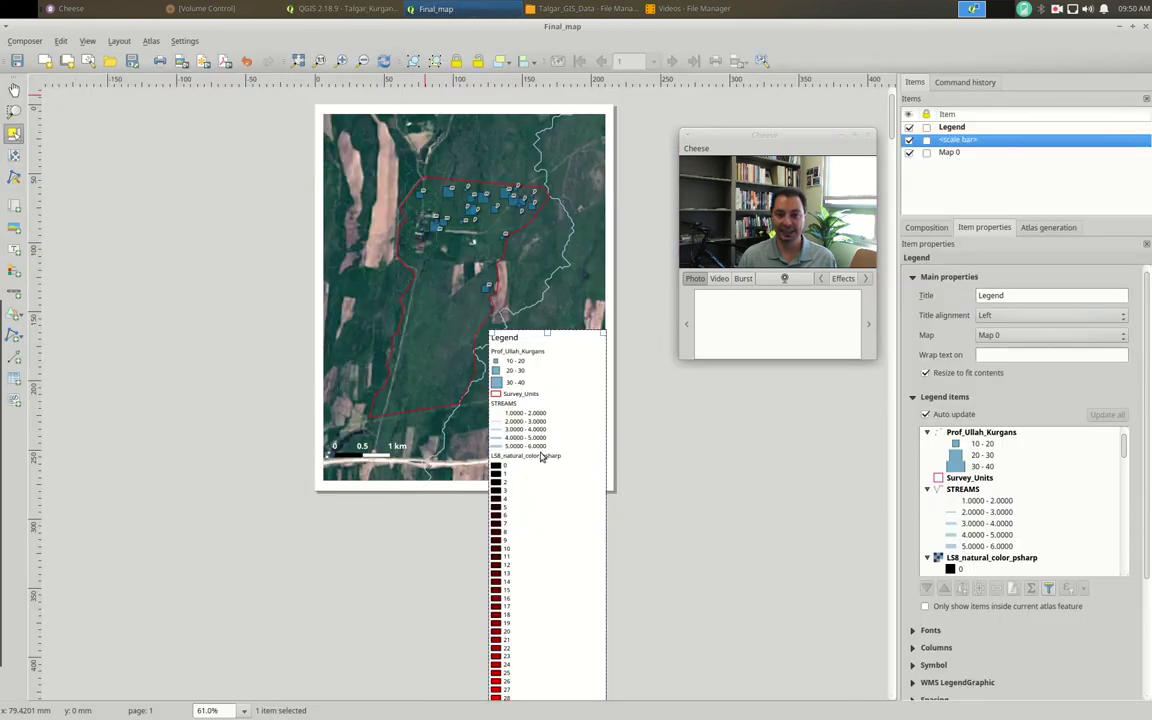
{"action": "left_click", "coordinate": [385, 9]}
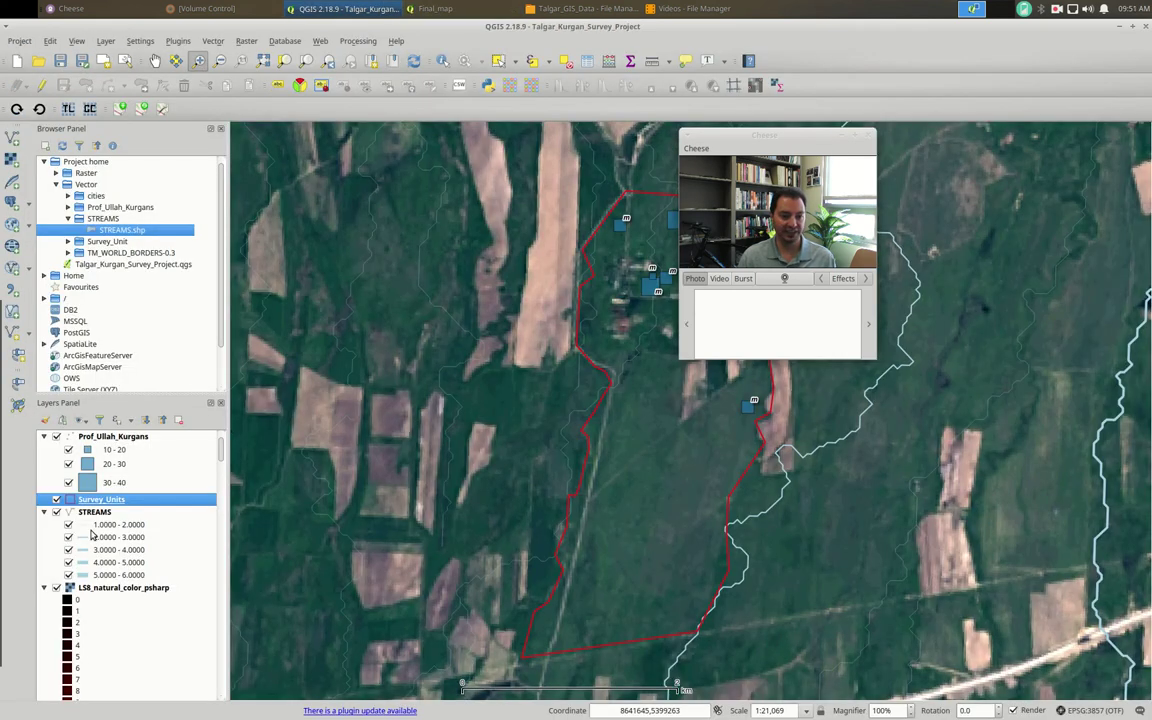
{"action": "left_click", "coordinate": [430, 9]}
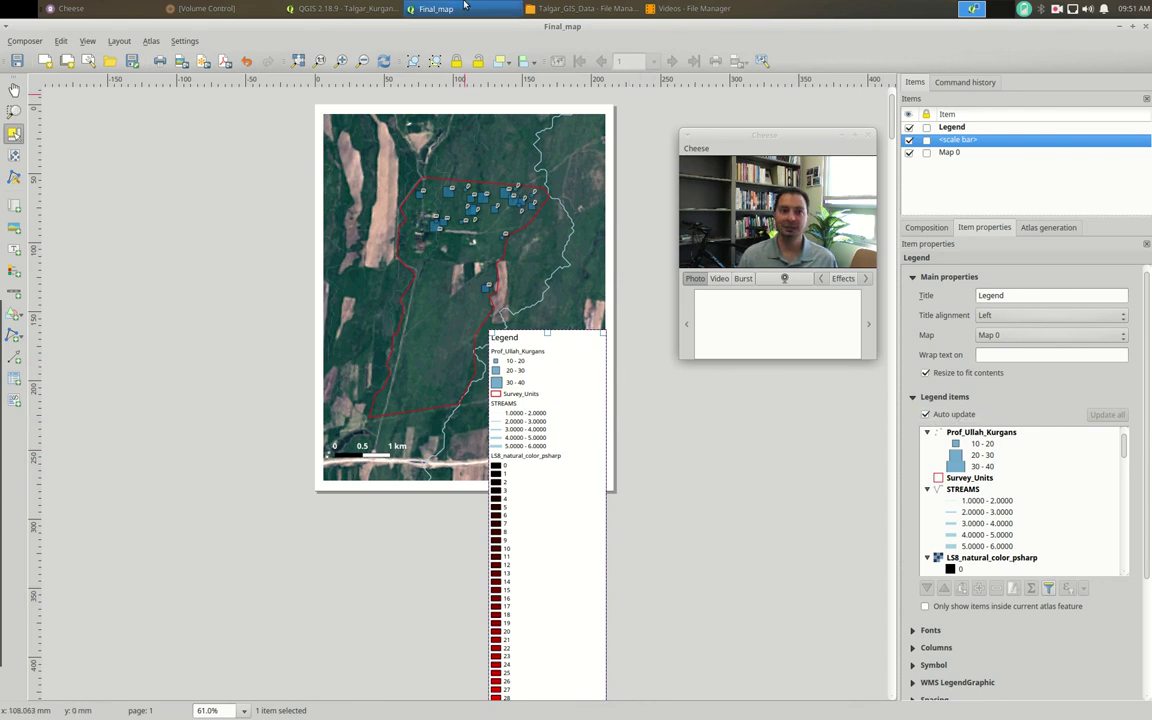
- Back in the Final_map layout, turn off the legend's Auto update
{"action": "left_click", "coordinate": [340, 8]}
{"action": "left_click", "coordinate": [430, 8]}
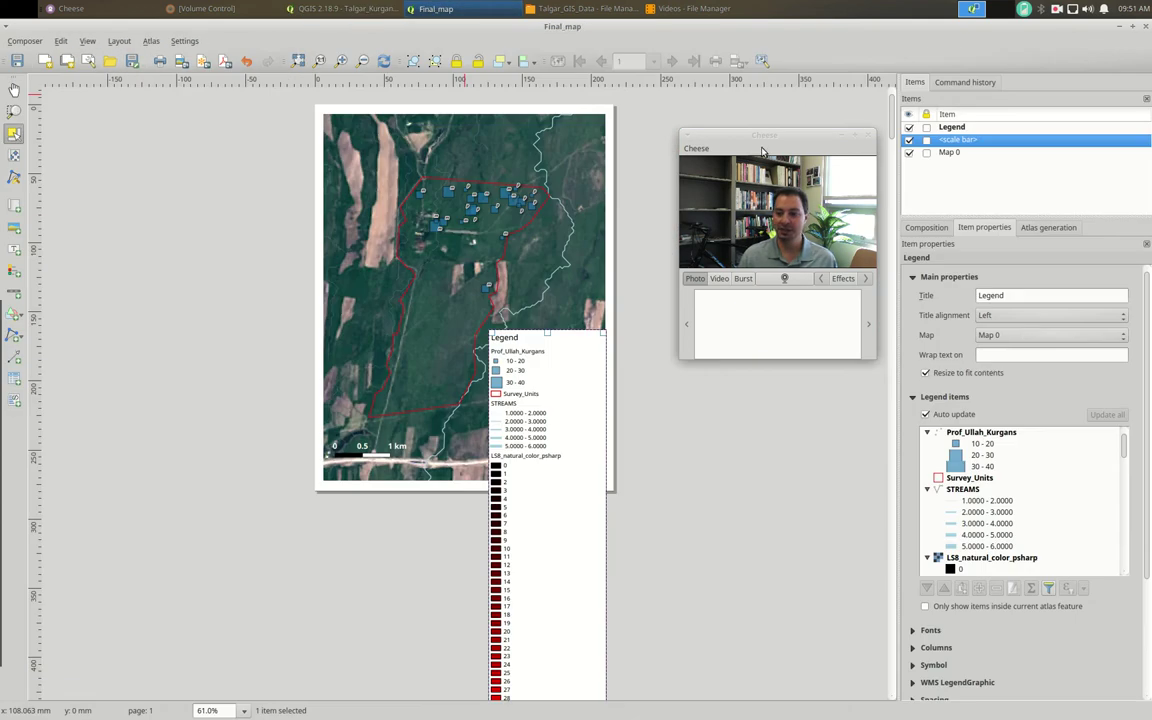
{"action": "left_click", "coordinate": [926, 415]}
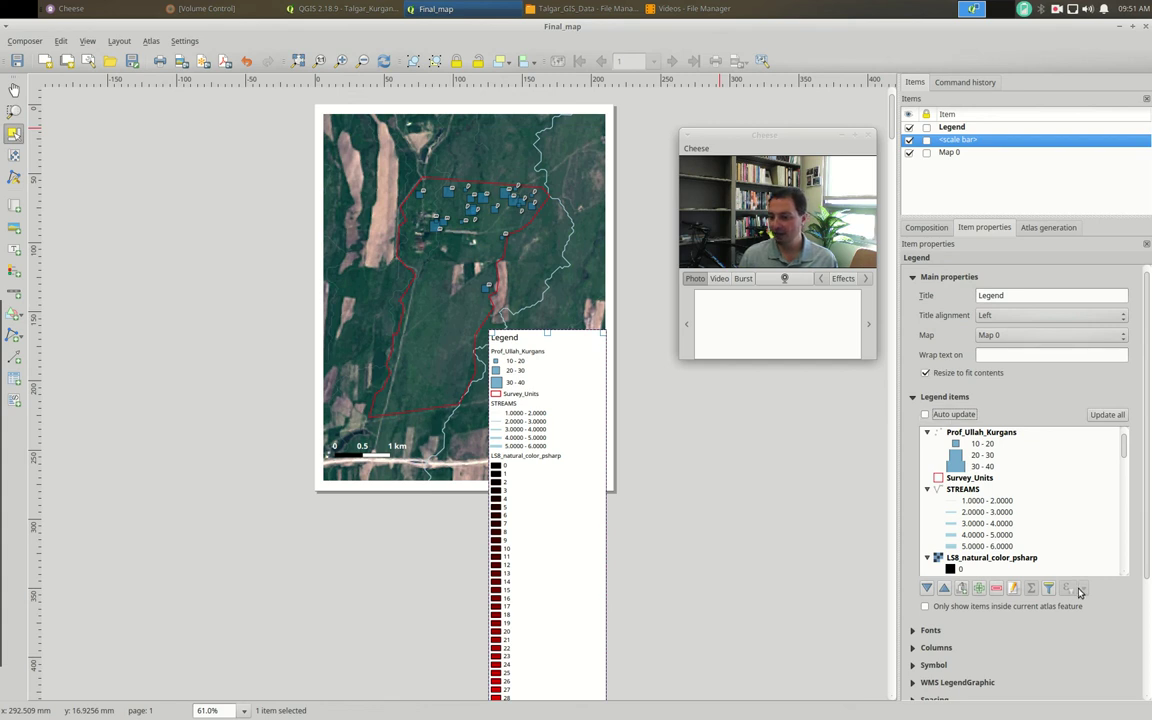
- Remove the LS8_natural_color_psharp raster from the legend items
{"action": "scroll", "coordinate": [1024, 501], "scroll_direction": "down", "scroll_amount": 2}
{"action": "left_click", "coordinate": [1022, 494]}
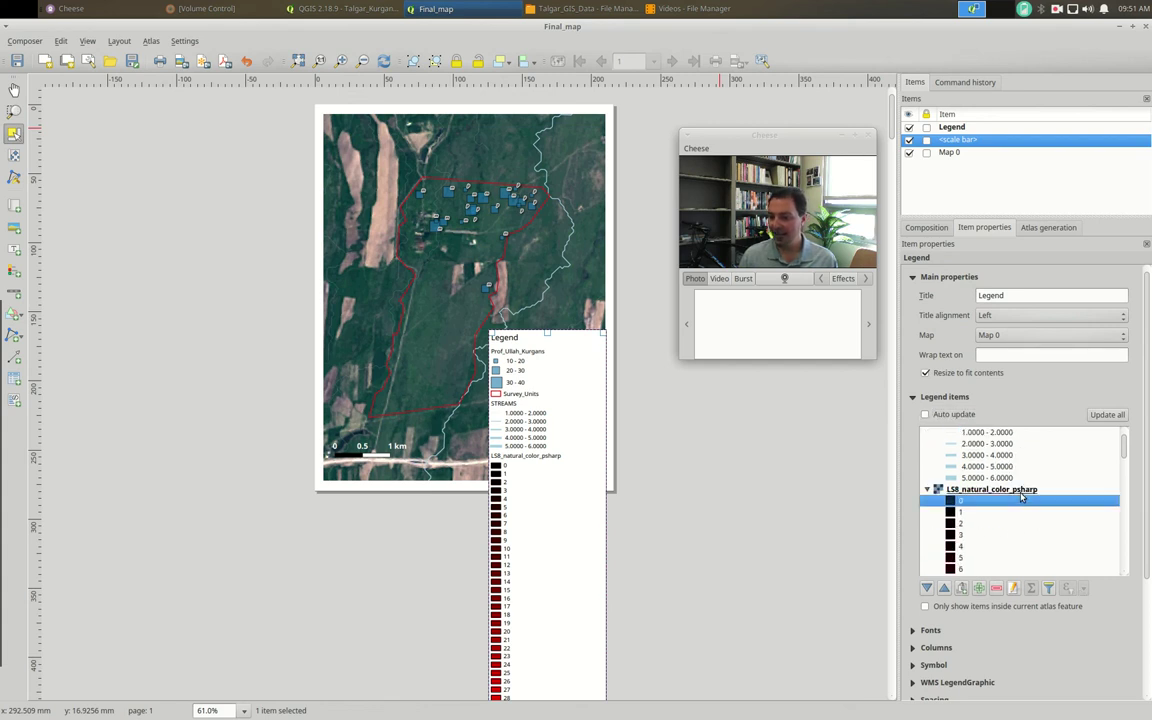
{"action": "scroll", "coordinate": [1007, 457], "scroll_direction": "up", "scroll_amount": 2}
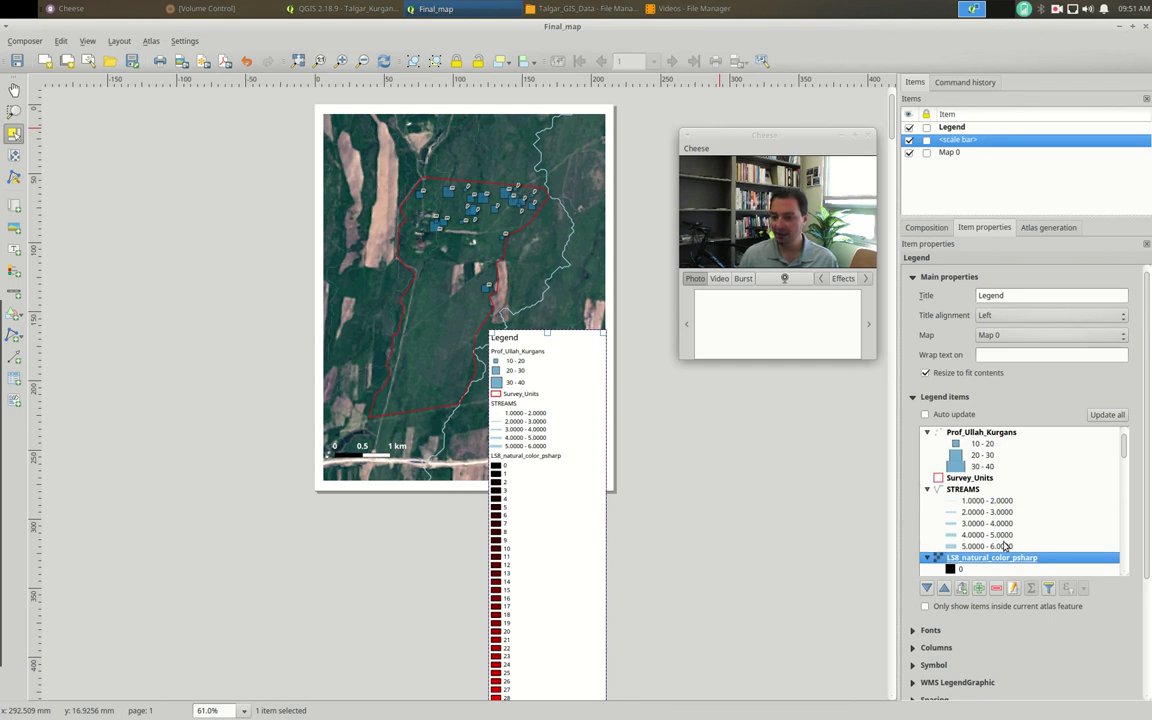
{"action": "scroll", "coordinate": [970, 535], "scroll_direction": "down", "scroll_amount": 1}
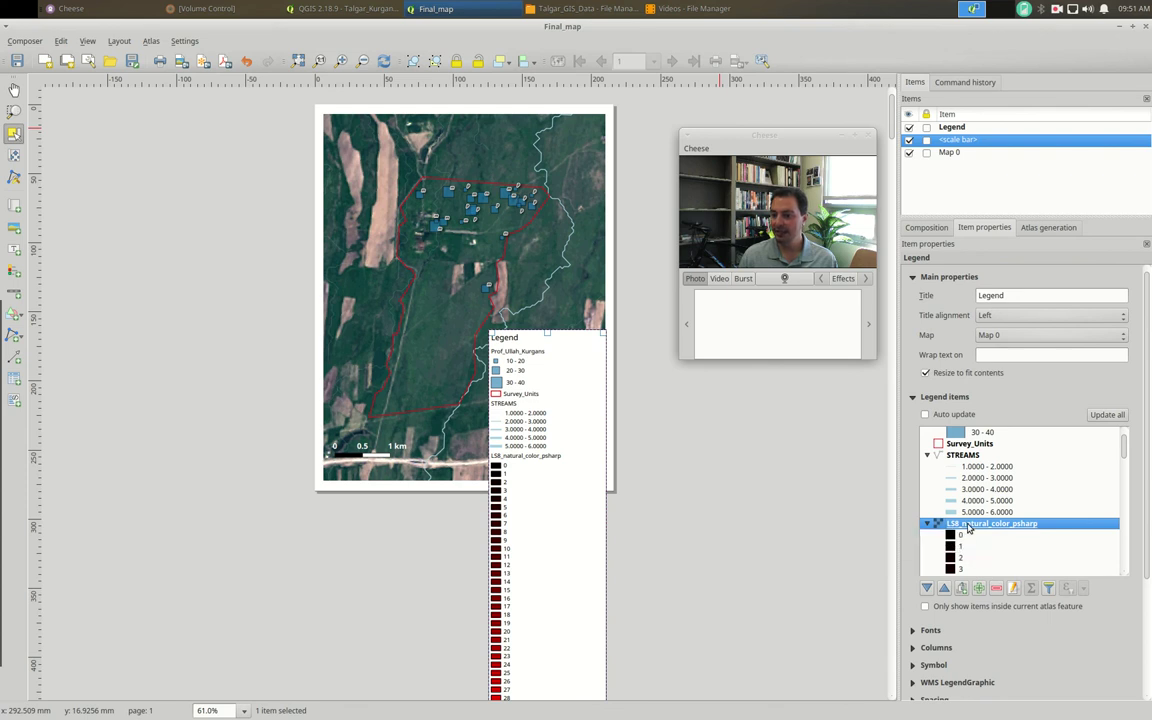
{"action": "left_click", "coordinate": [995, 592]}
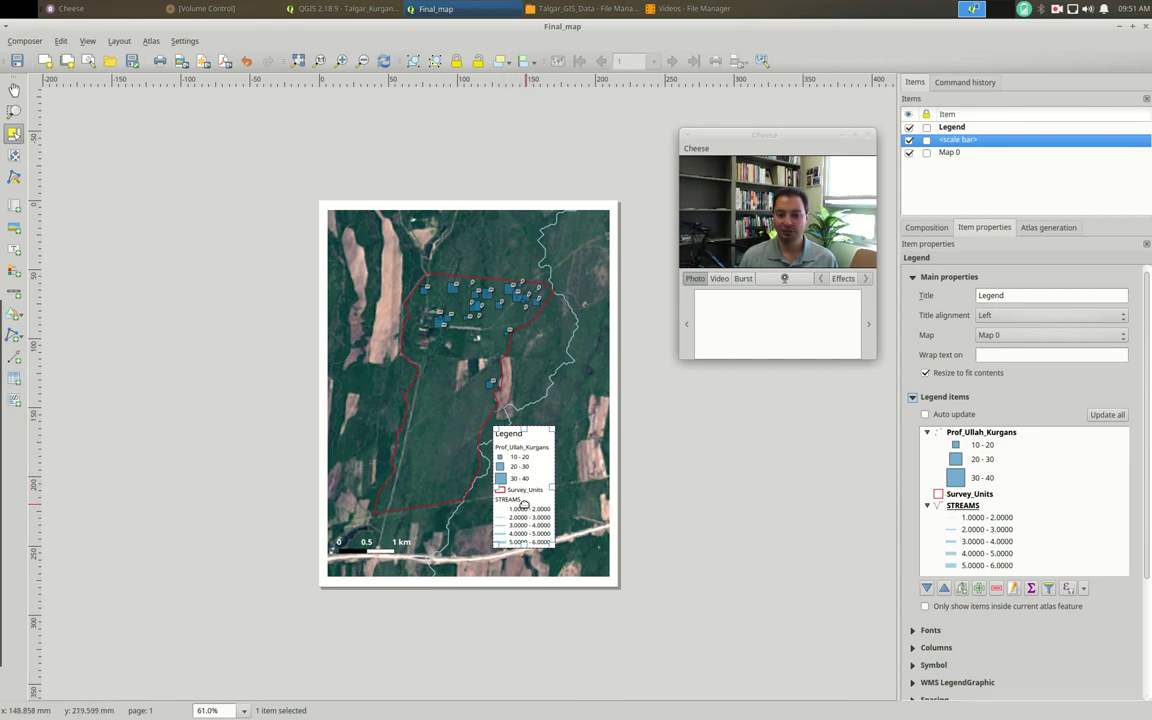
- Rename the Prof_Ullah_Kurgans legend entry to Kurgan Size
{"action": "left_click", "coordinate": [993, 434]}
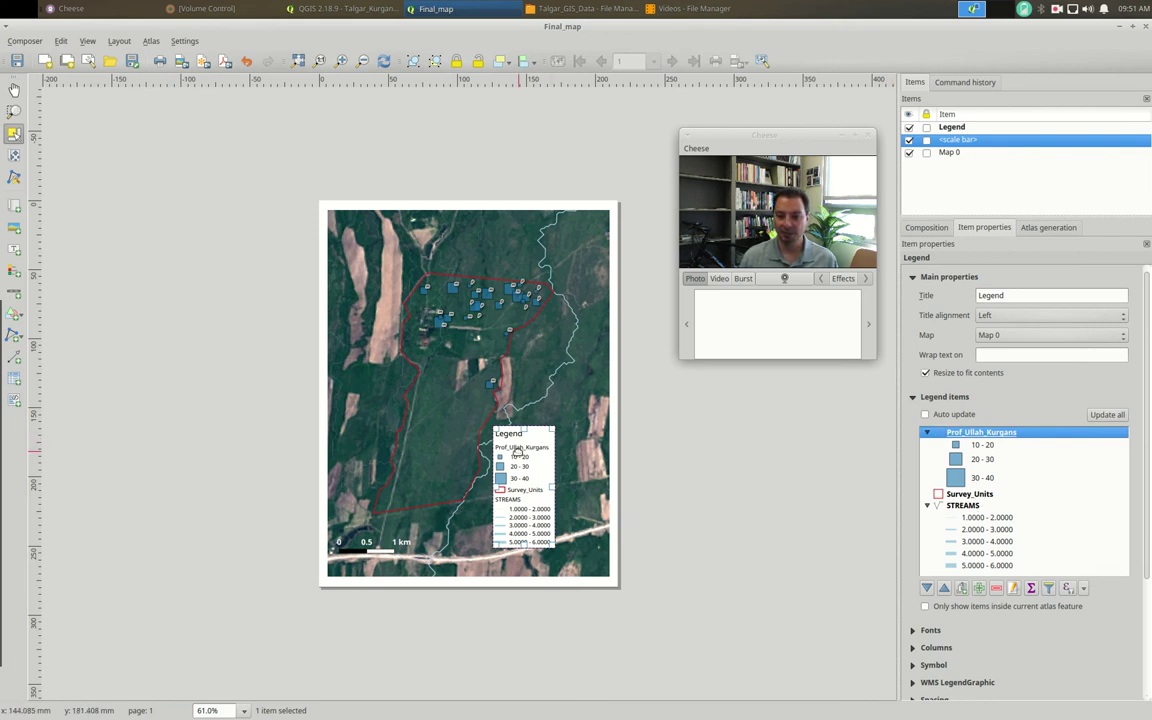
{"action": "double_click", "coordinate": [992, 435]}
{"action": "left_click_drag", "start_coordinate": [565, 336], "coordinate": [731, 442]}
{"action": "left_click", "coordinate": [826, 457]}
{"action": "type", "text": "KLur"}
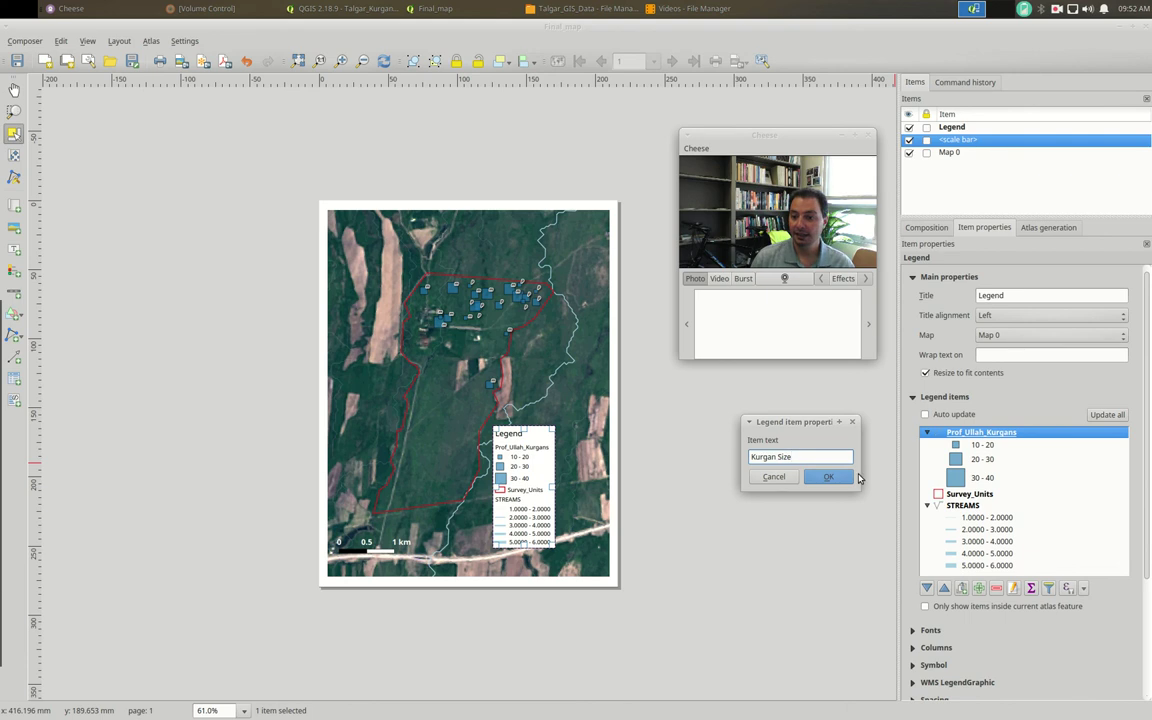
{"action": "left_click", "coordinate": [822, 477]}
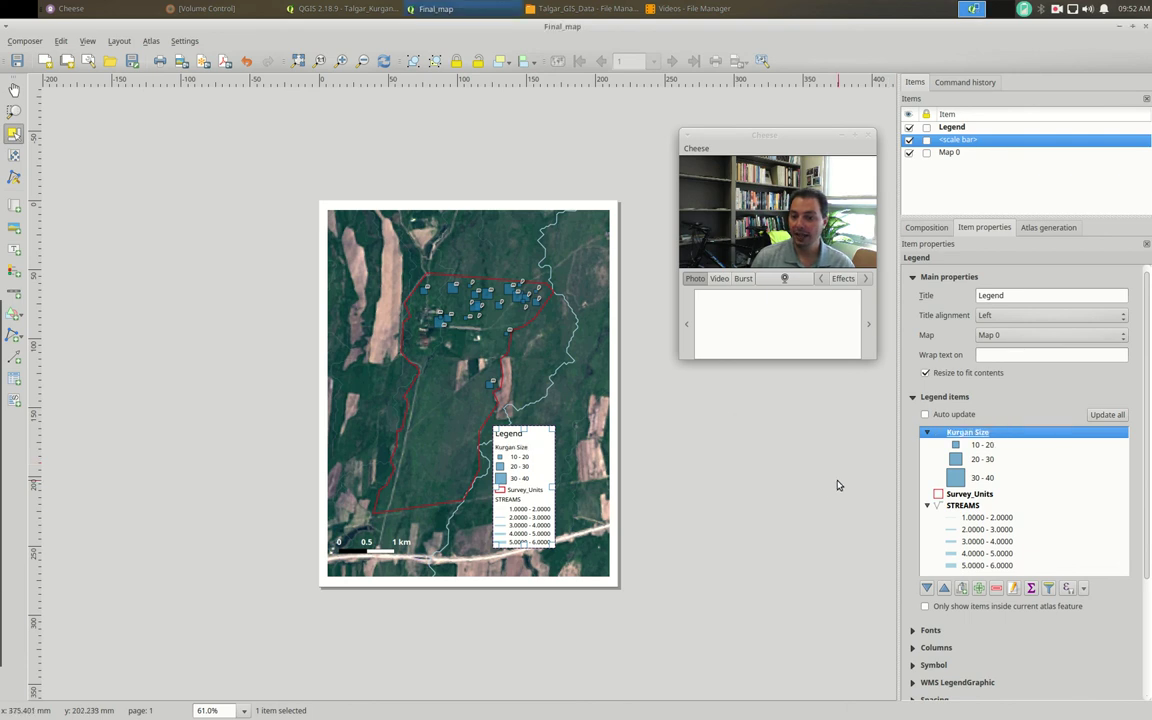
- Relabel the kurgan classes as 10 - 20 m, 20 - 30 m and 30 - 40 m
{"action": "double_click", "coordinate": [986, 447]}
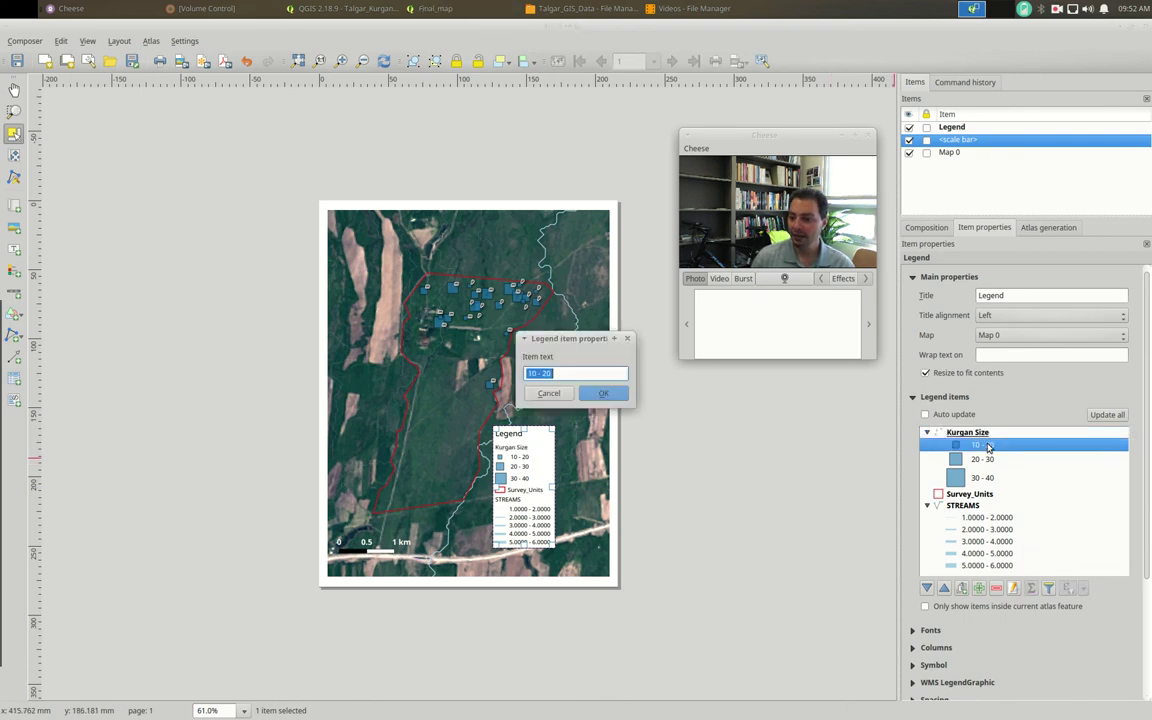
{"action": "type", "text": "m"}
{"action": "left_click", "coordinate": [603, 393]}
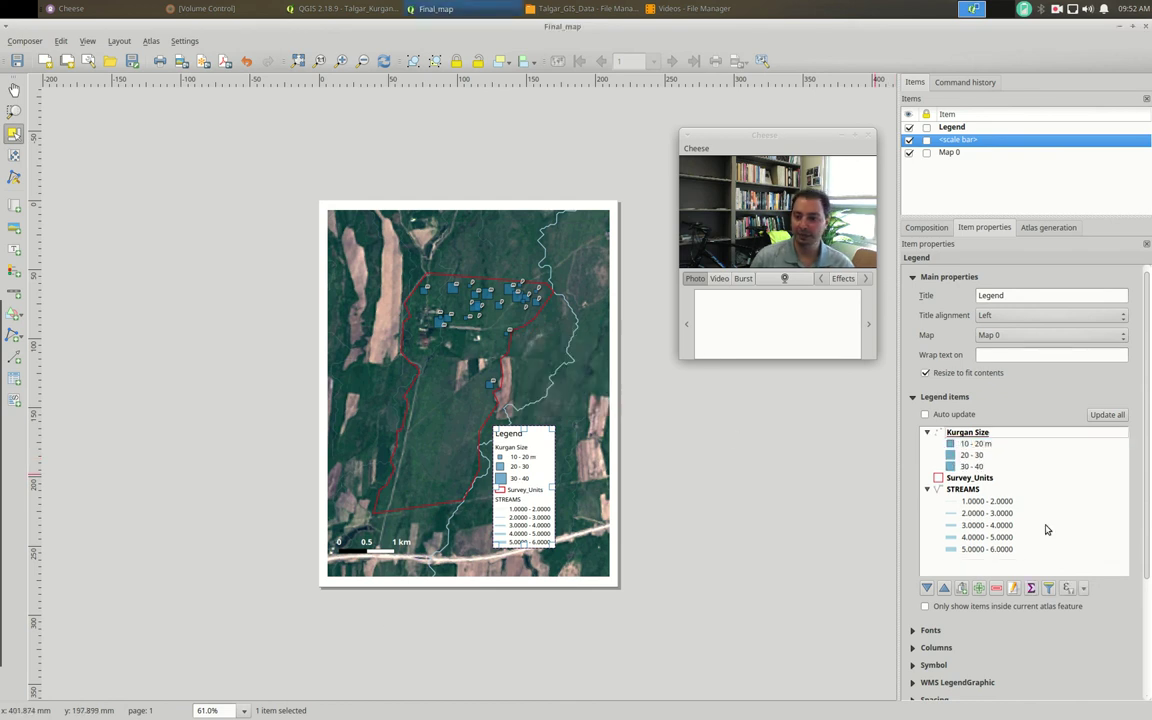
{"action": "double_click", "coordinate": [972, 455]}
{"action": "left_click", "coordinate": [585, 372]}
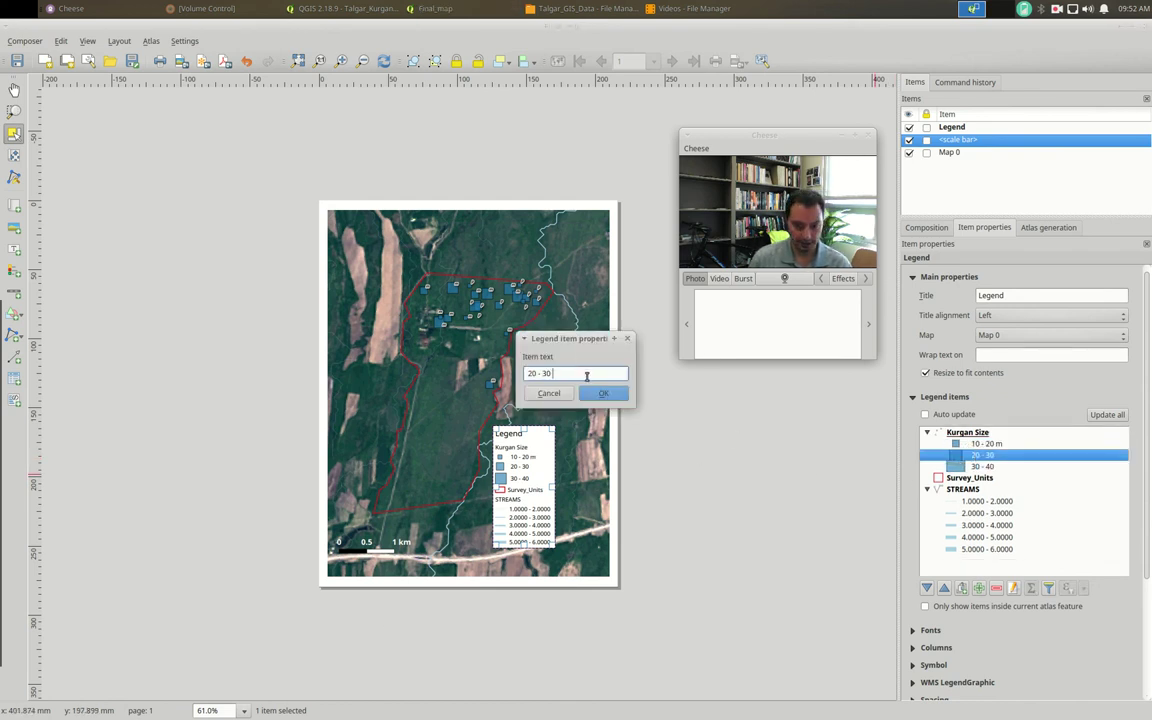
{"action": "type", "text": "m"}
{"action": "left_click", "coordinate": [603, 393]}
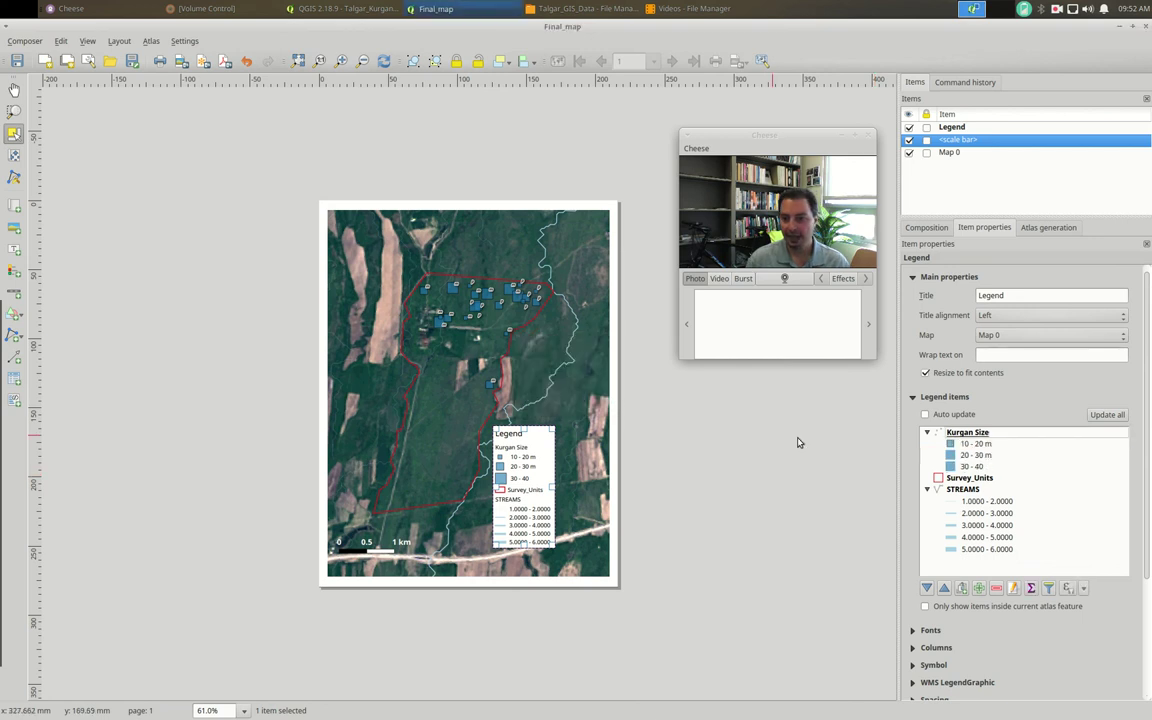
{"action": "double_click", "coordinate": [972, 466]}
{"action": "left_click", "coordinate": [560, 373]}
{"action": "type", "text": "m"}
{"action": "left_click", "coordinate": [603, 393]}
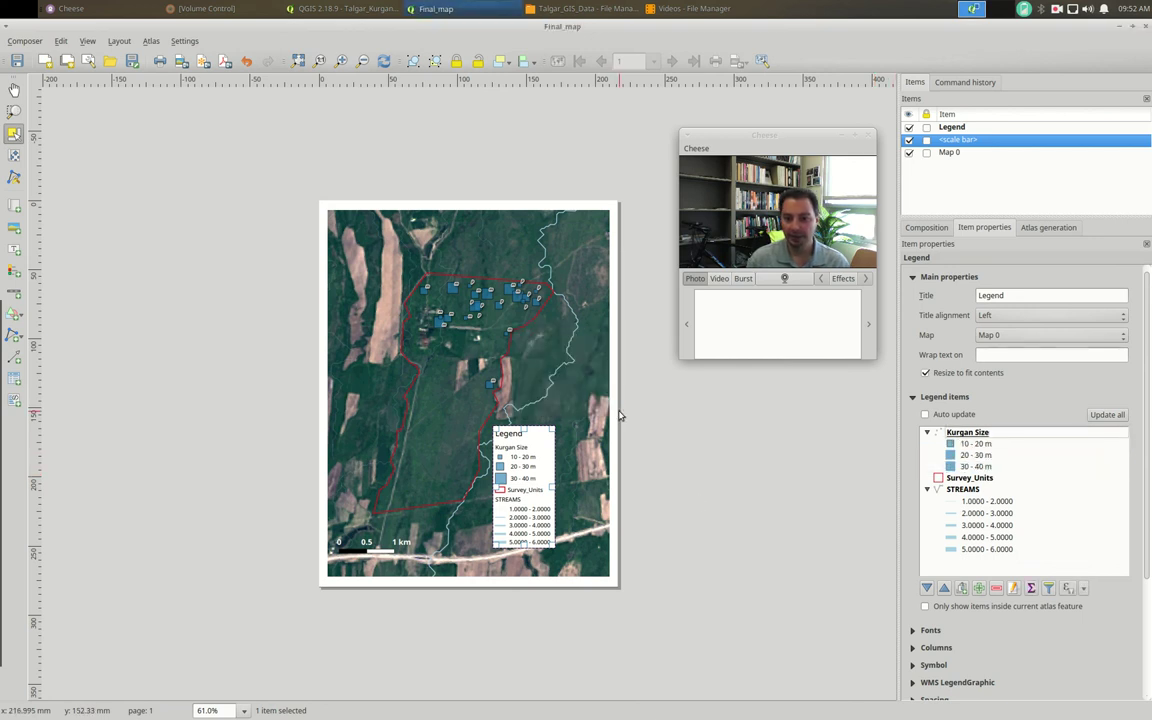
- Start editing the Survey_Units legend label to change its wording
{"action": "double_click", "coordinate": [970, 478]}
{"action": "left_click_drag", "start_coordinate": [570, 373], "coordinate": [558, 374]}
{"action": "left_click", "coordinate": [552, 374]}
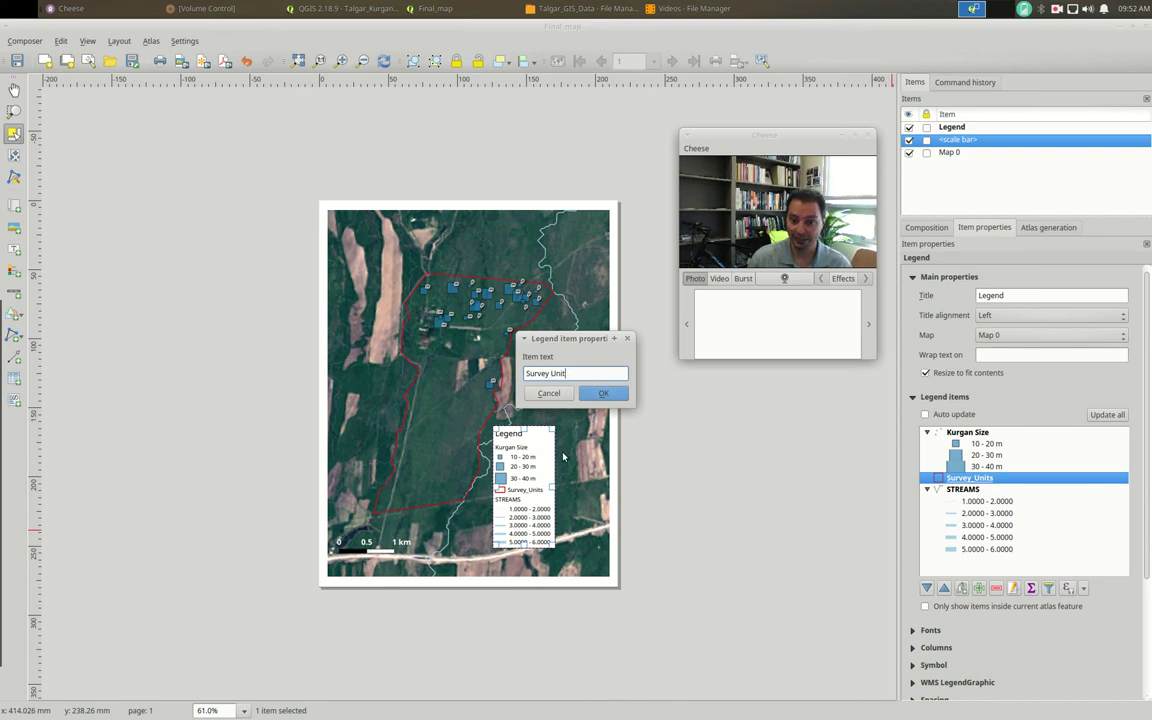
- Confirm the Survey Unit label and rename STREAMS to Stream Strahler Order
{"action": "left_click", "coordinate": [601, 397]}
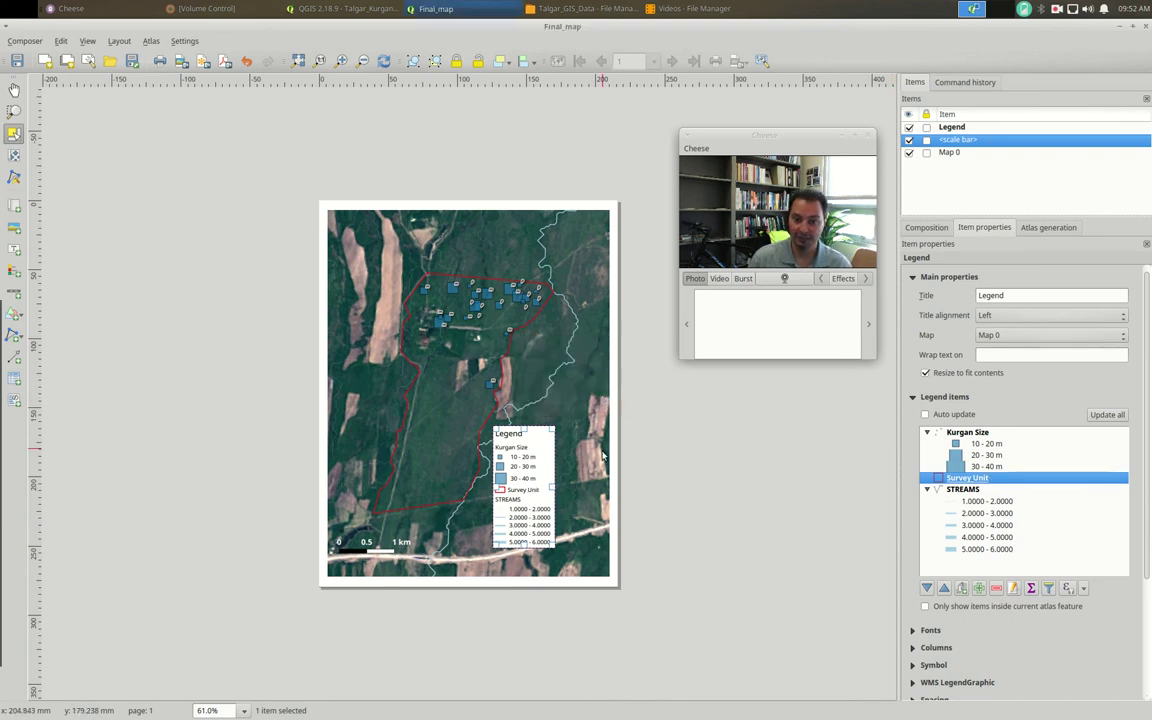
{"action": "left_click", "coordinate": [973, 490]}
{"action": "double_click", "coordinate": [973, 490]}
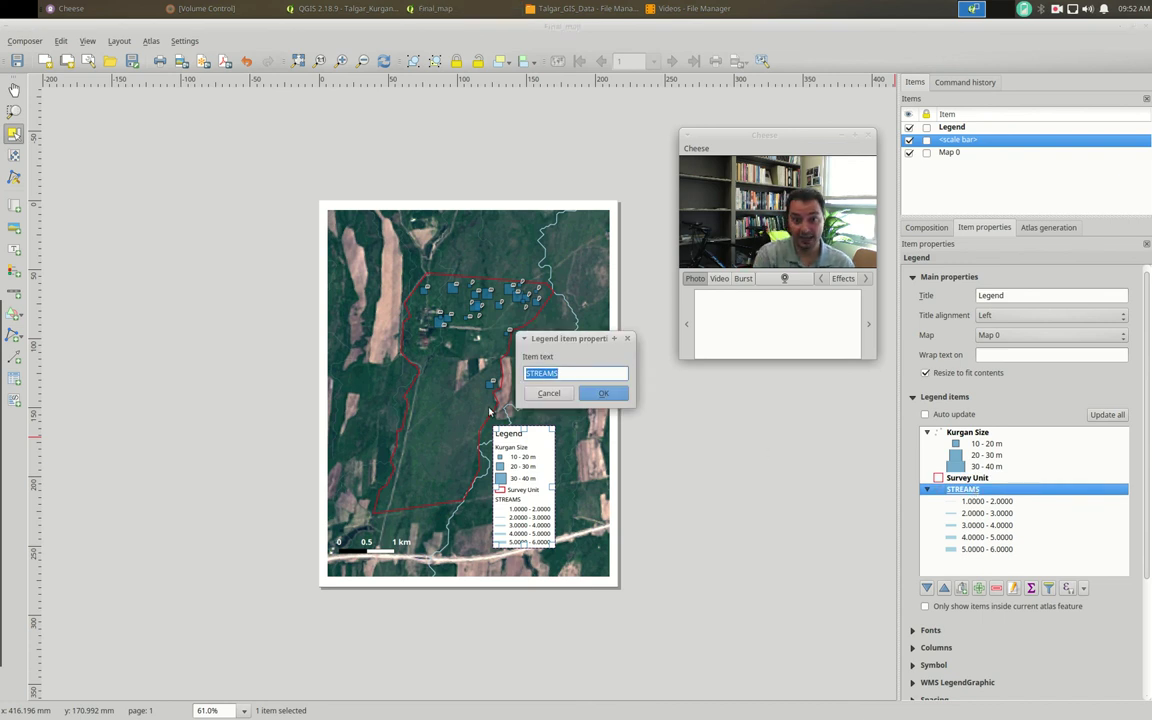
{"action": "type", "text": "Strahler Order"}
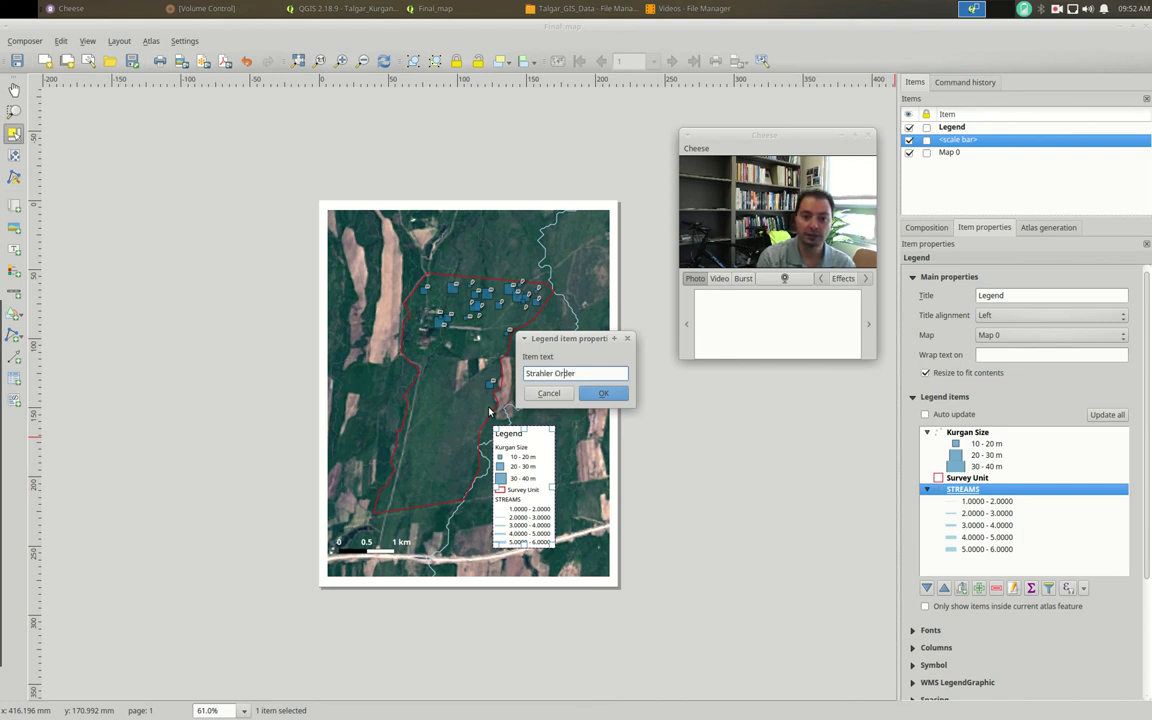
{"action": "type", "text": "Stream"}
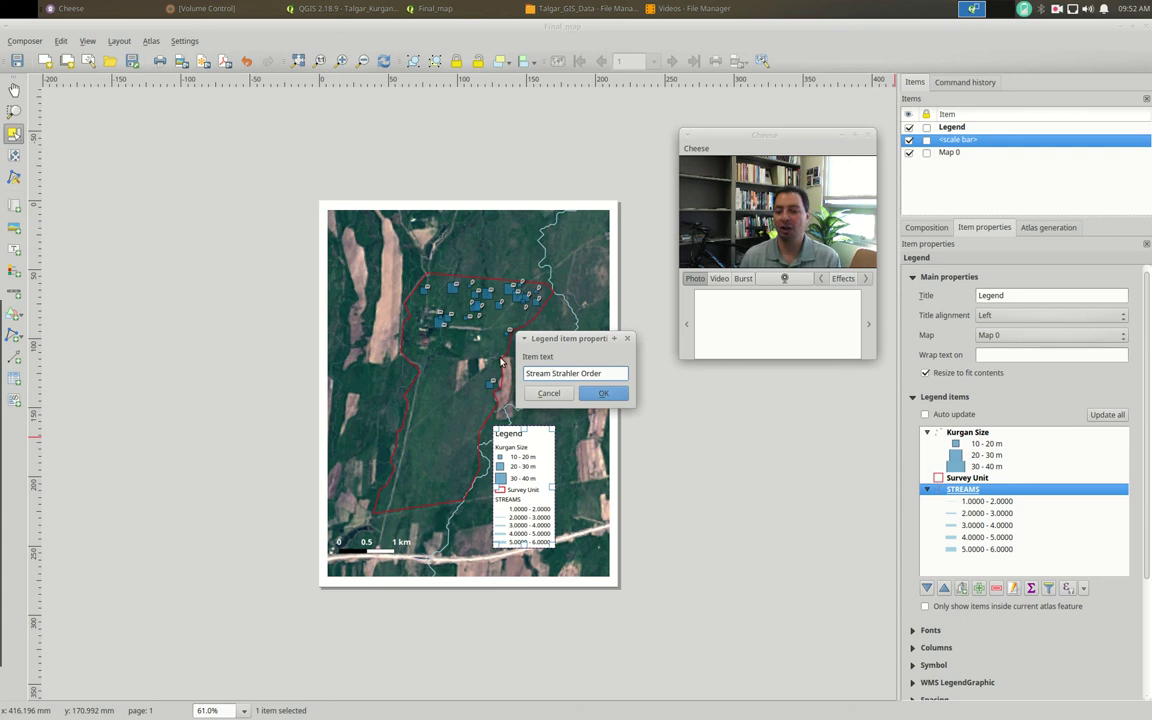
{"action": "left_click", "coordinate": [606, 392]}
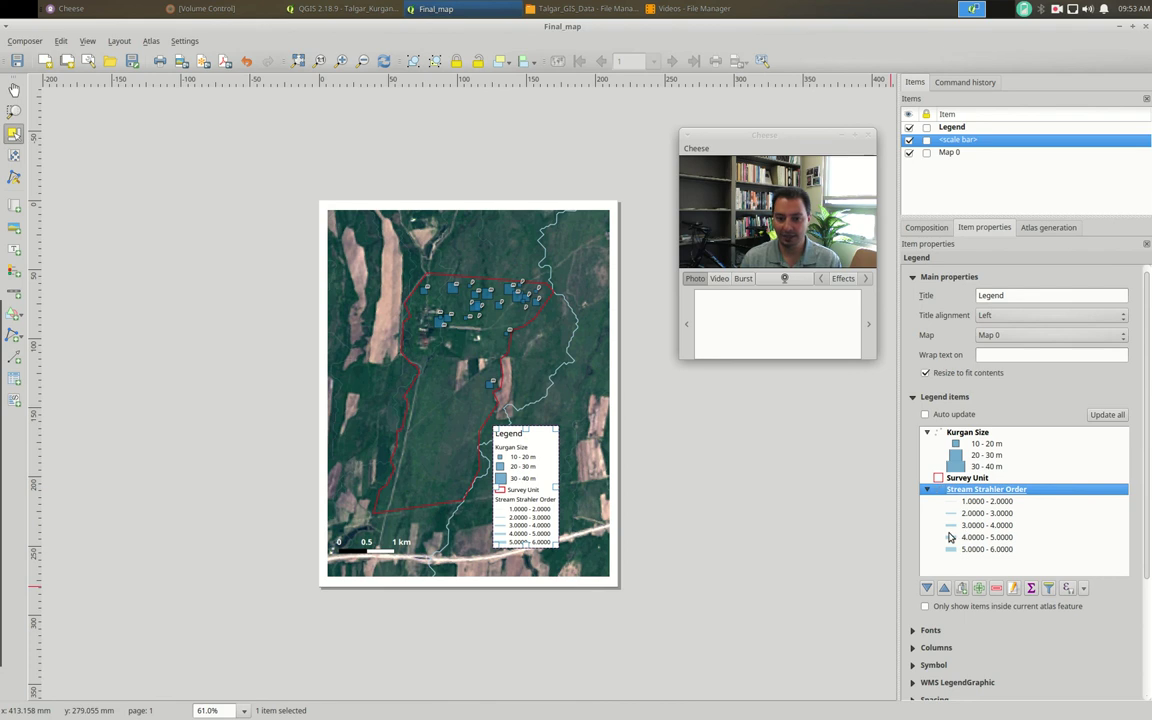
- Replace the five stream class ranges (1.0000 - 2.0000 through 5.0000 - 6.0000) with labels 1 to 5
{"action": "double_click", "coordinate": [975, 501]}
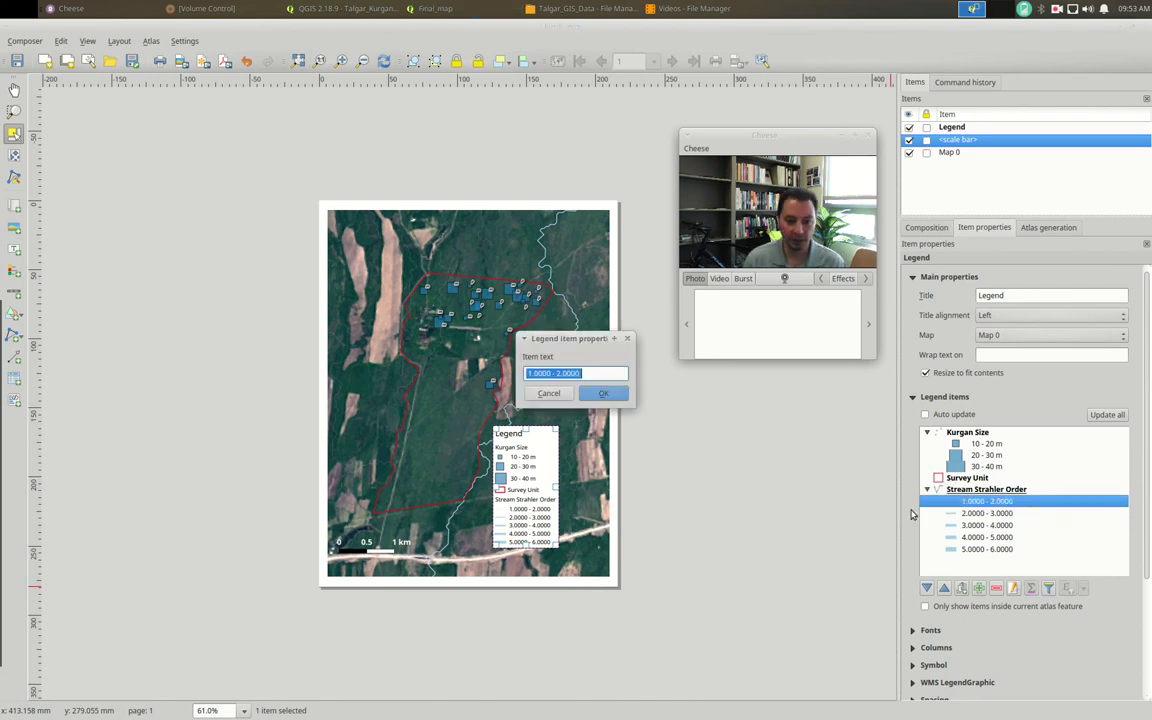
{"action": "type", "text": "1"}
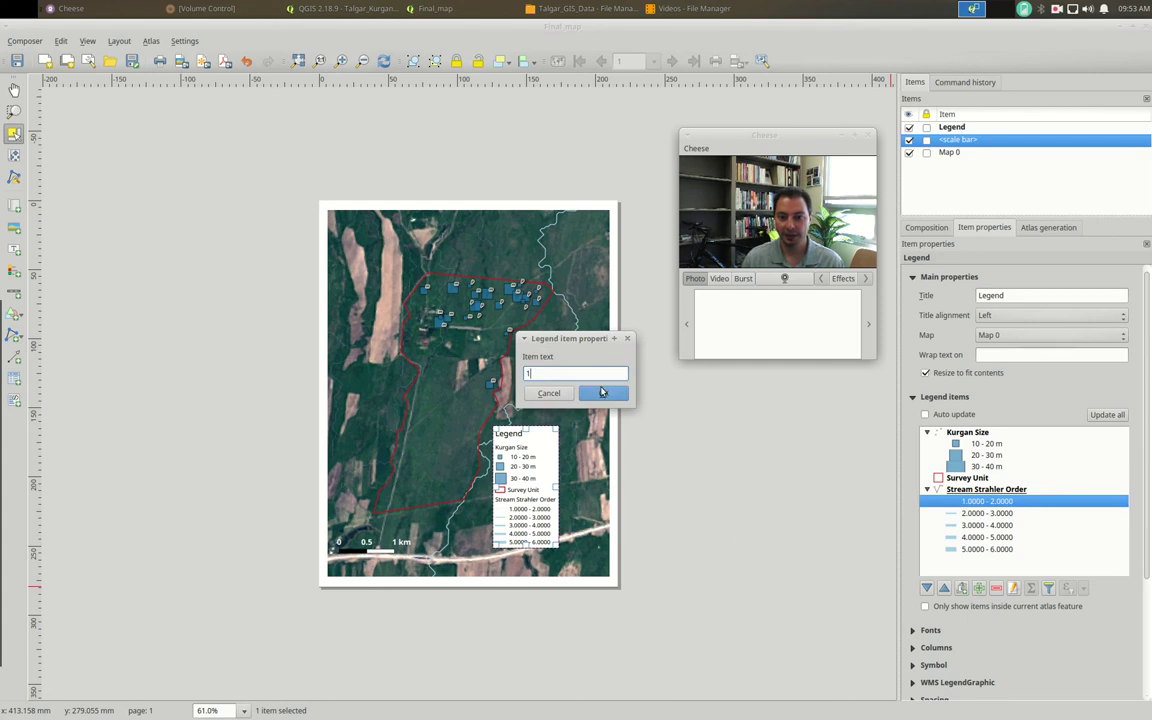
{"action": "key", "text": "Return"}
{"action": "double_click", "coordinate": [986, 528]}
{"action": "type", "text": "2"}
{"action": "left_click", "coordinate": [614, 397]}
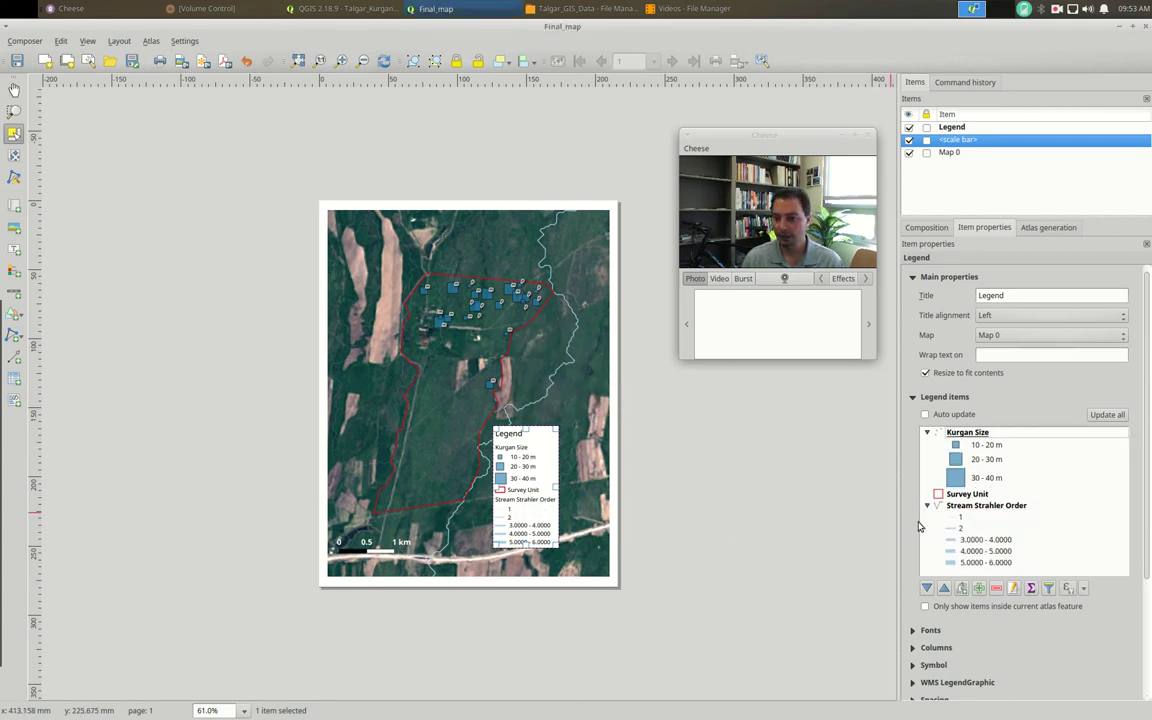
{"action": "double_click", "coordinate": [967, 541]}
{"action": "type", "text": "2"}
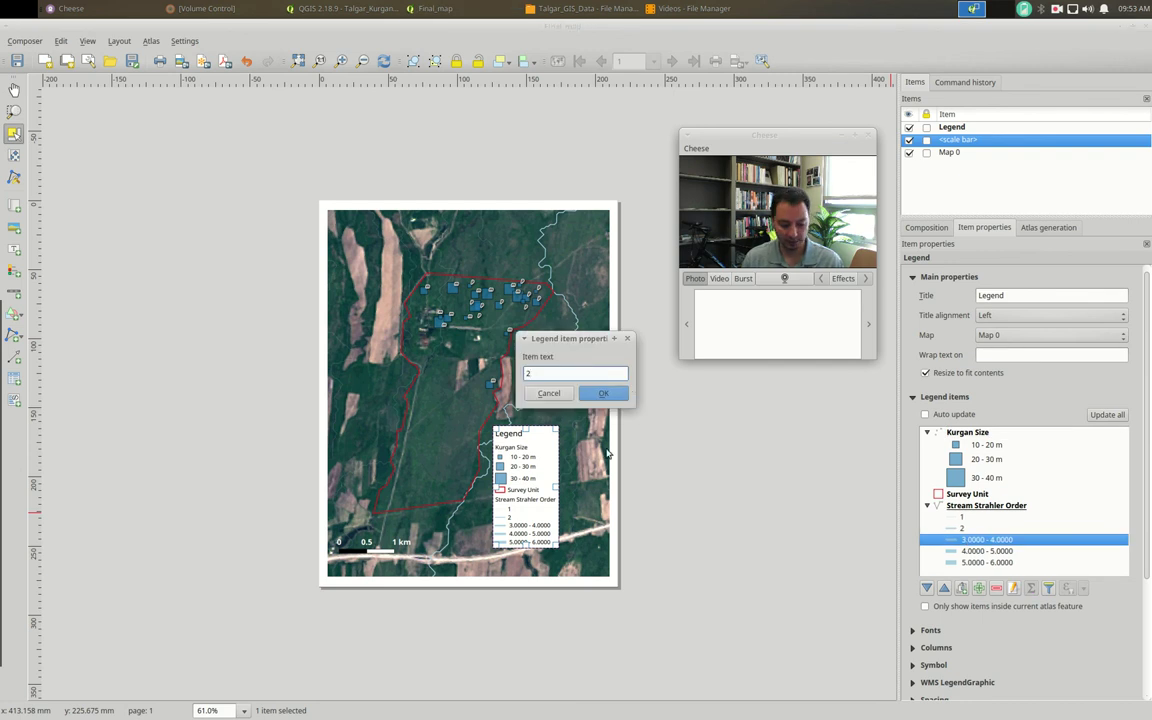
{"action": "left_click", "coordinate": [603, 393]}
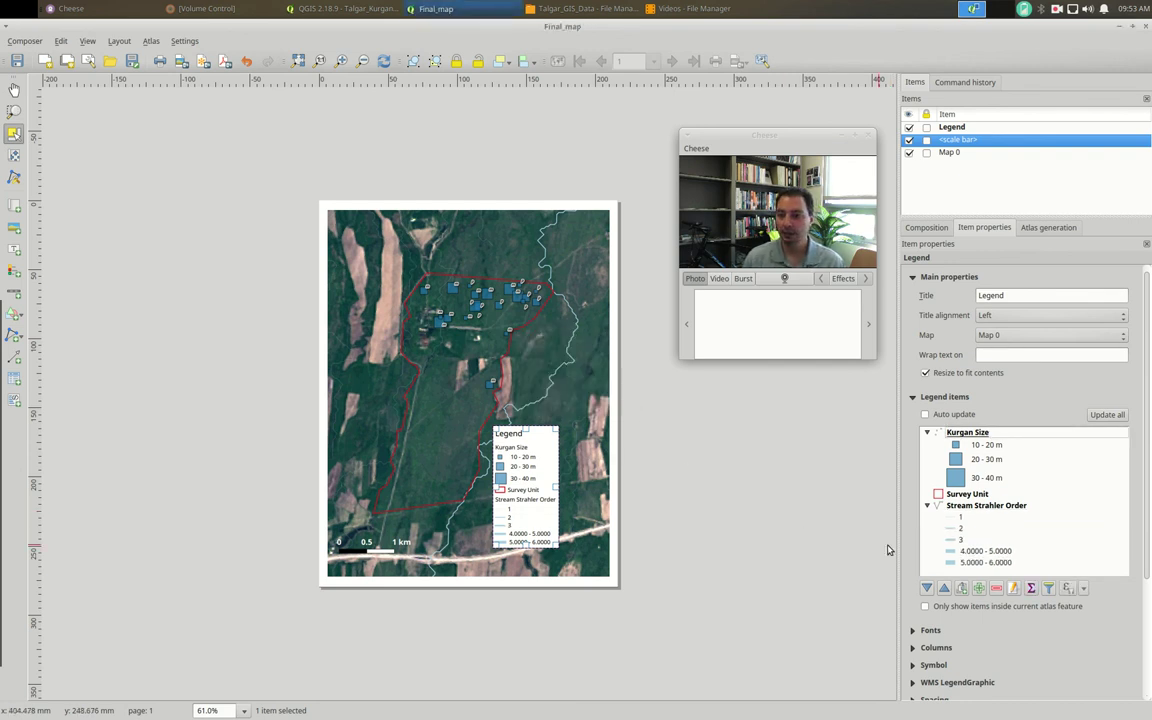
{"action": "double_click", "coordinate": [958, 551]}
{"action": "type", "text": "4"}
{"action": "key", "text": "Return"}
{"action": "double_click", "coordinate": [985, 562]}
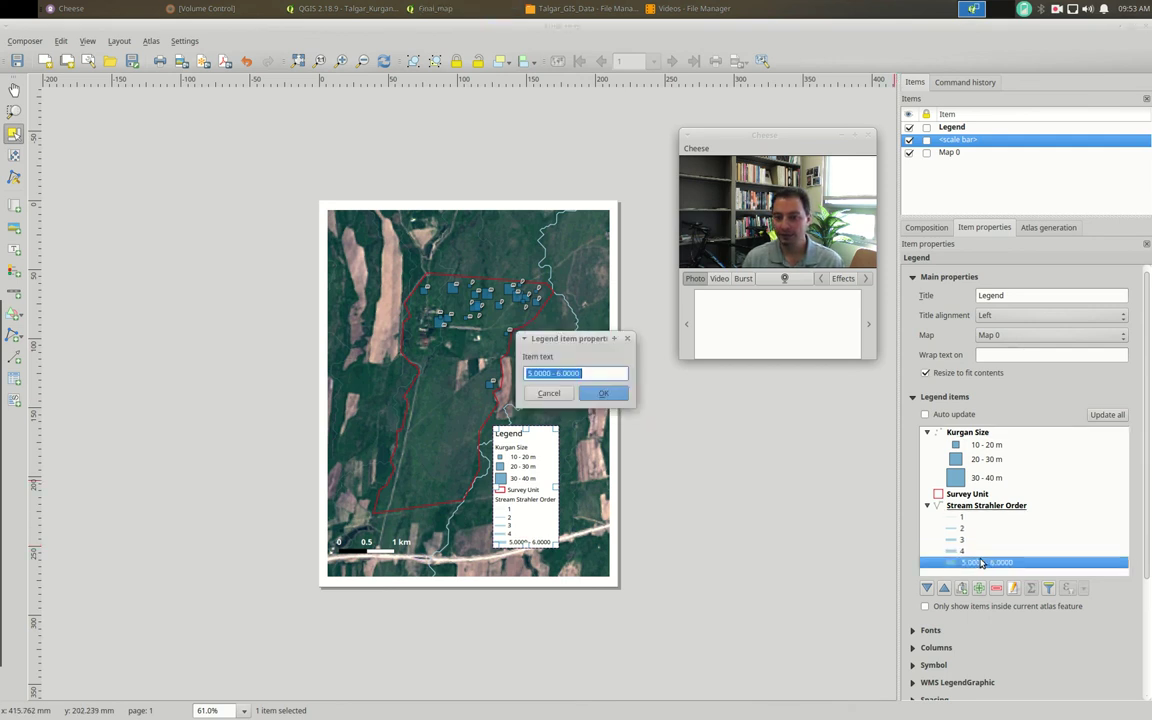
{"action": "type", "text": "5"}
{"action": "key", "text": "Return"}
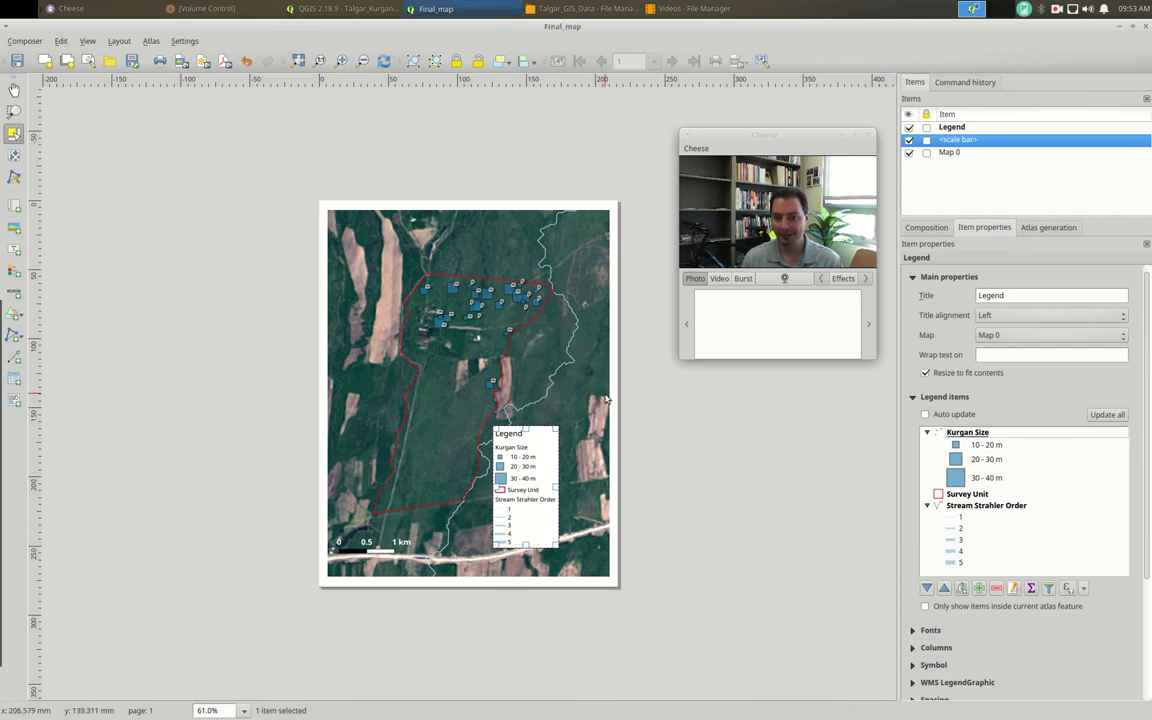
- Set the legend Columns Count to 2 and drag it into the map's lower-right corner
{"action": "left_click_drag", "start_coordinate": [521, 428], "coordinate": [568, 446]}
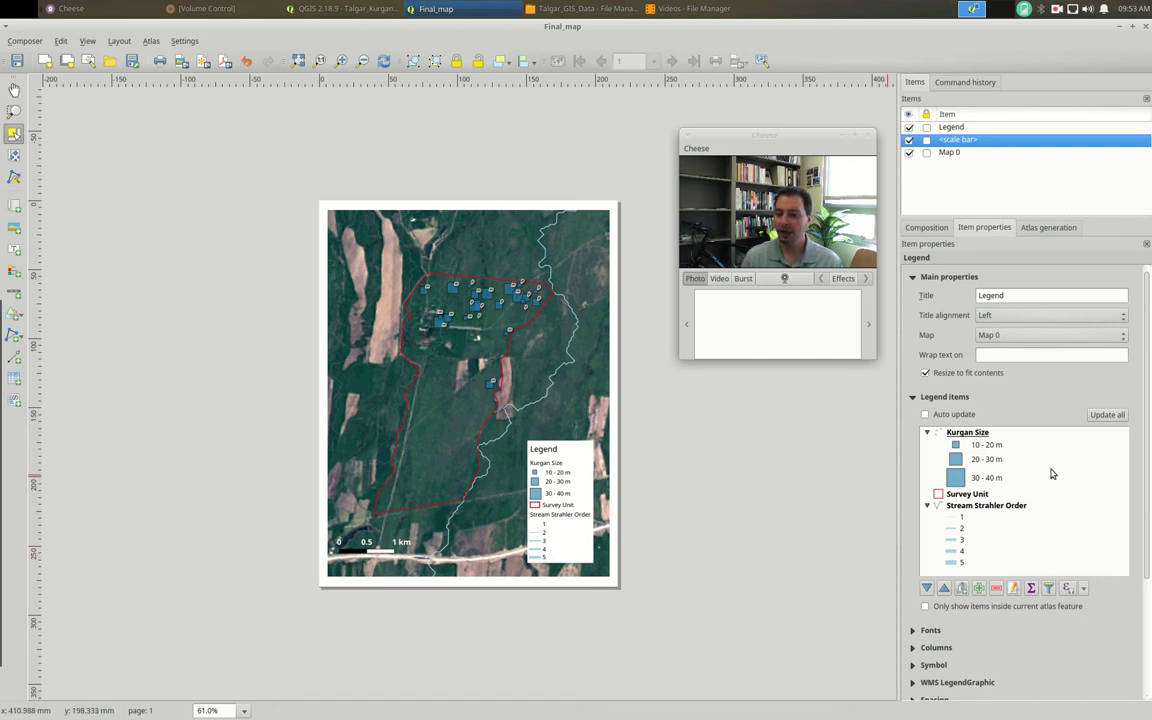
{"action": "left_click_drag", "start_coordinate": [1148, 373], "coordinate": [1140, 480]}
{"action": "left_click", "coordinate": [913, 491]}
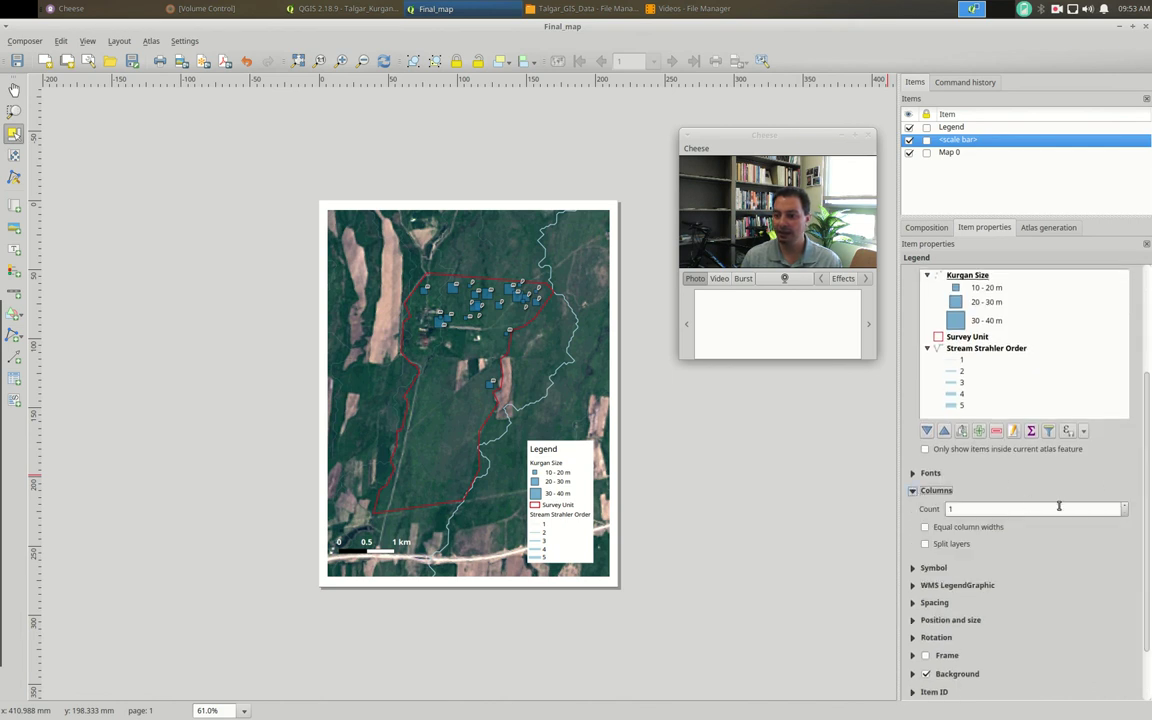
{"action": "left_click", "coordinate": [1124, 507]}
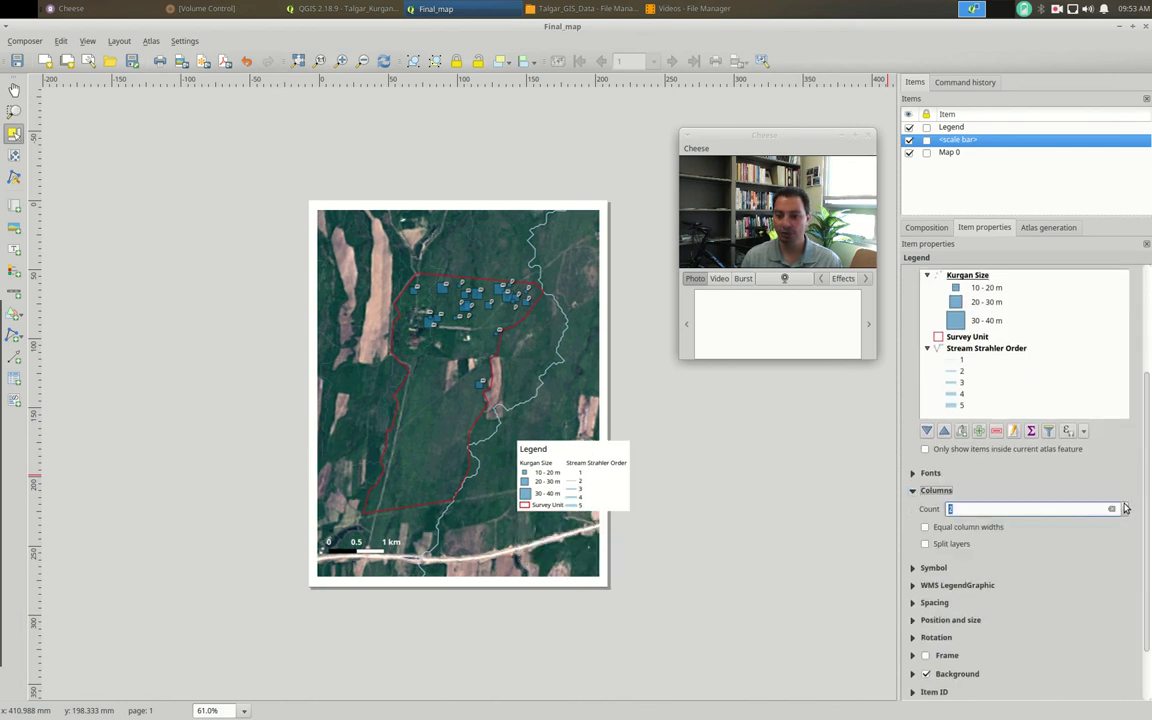
{"action": "left_click", "coordinate": [562, 461]}
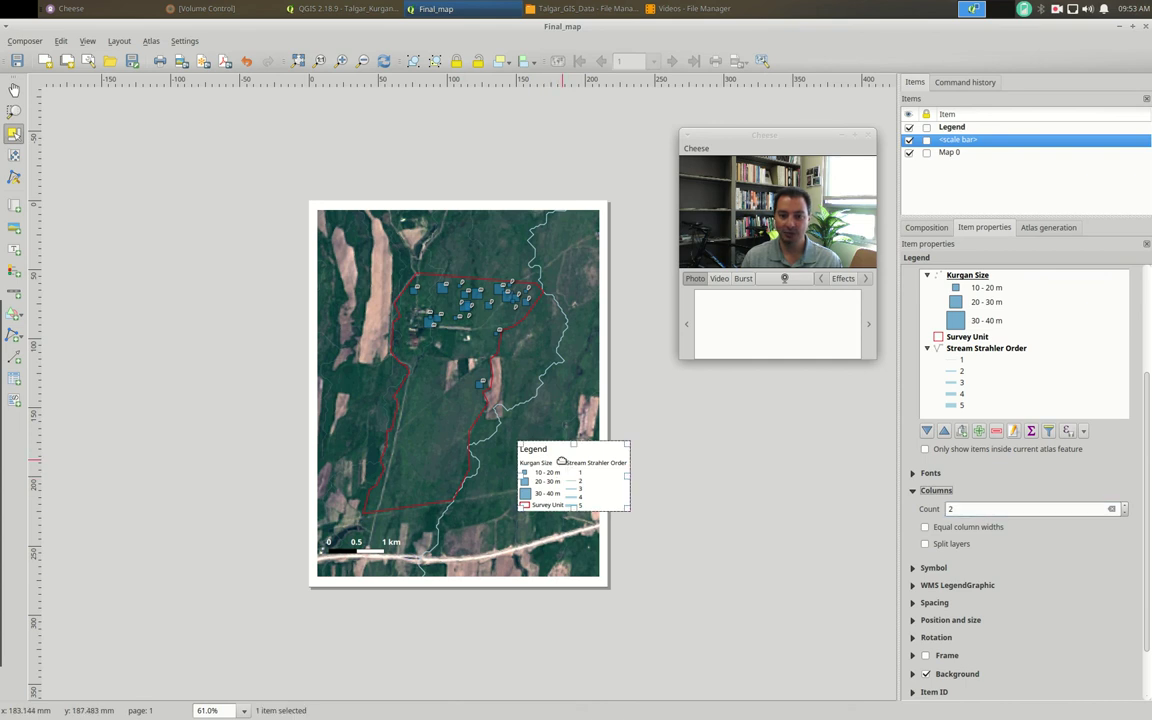
{"action": "left_click_drag", "start_coordinate": [562, 461], "coordinate": [523, 500]}
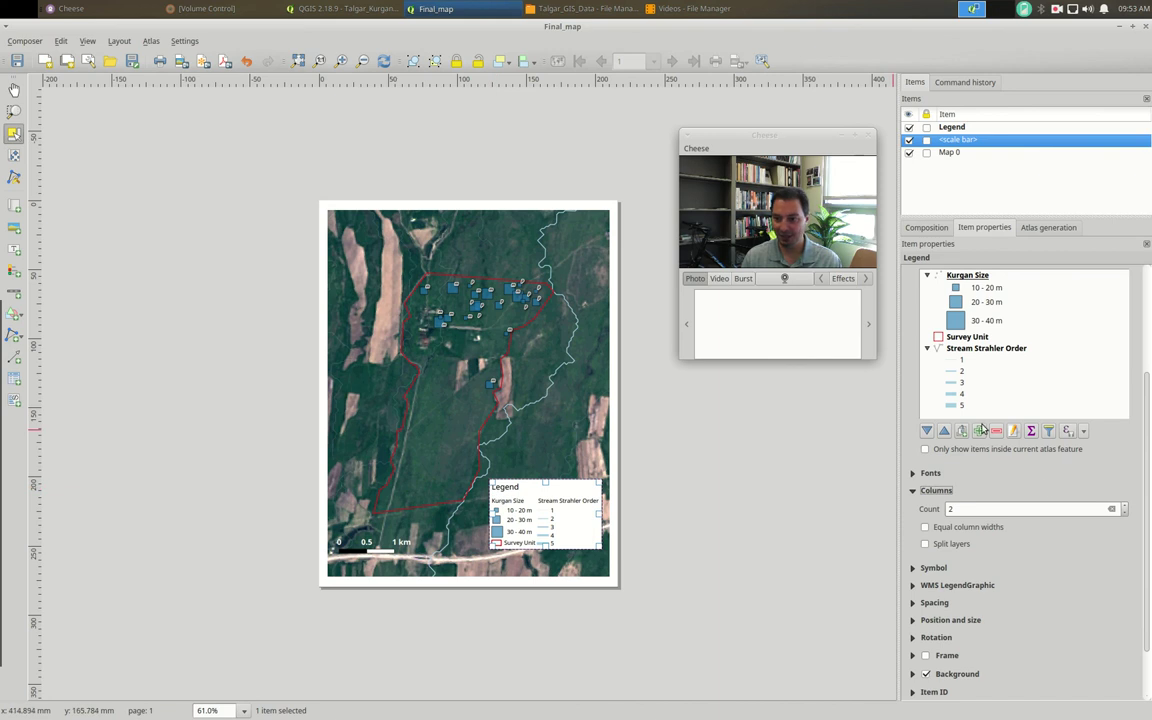
{"action": "scroll", "coordinate": [1148, 480], "scroll_direction": "up", "scroll_amount": 5}
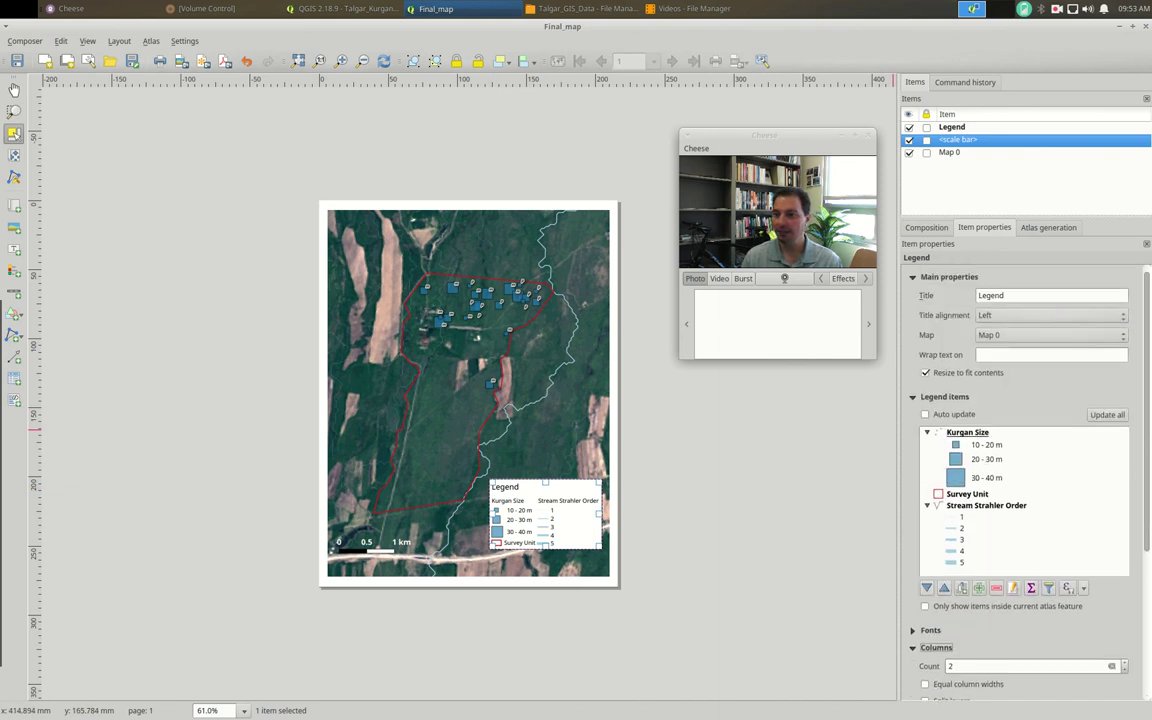
- Replace the legend title 'Legend' with the professor's Survey Unit title, centre-aligned
{"action": "double_click", "coordinate": [1034, 296]}
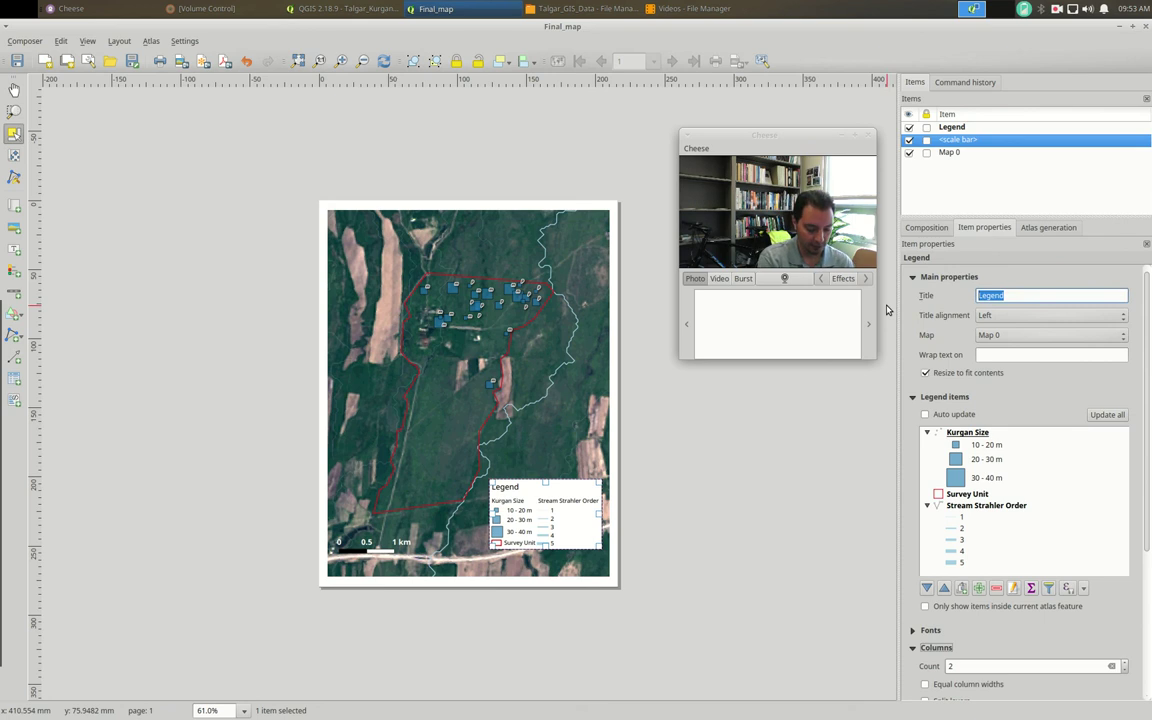
{"action": "type", "text": "Prof. U"}
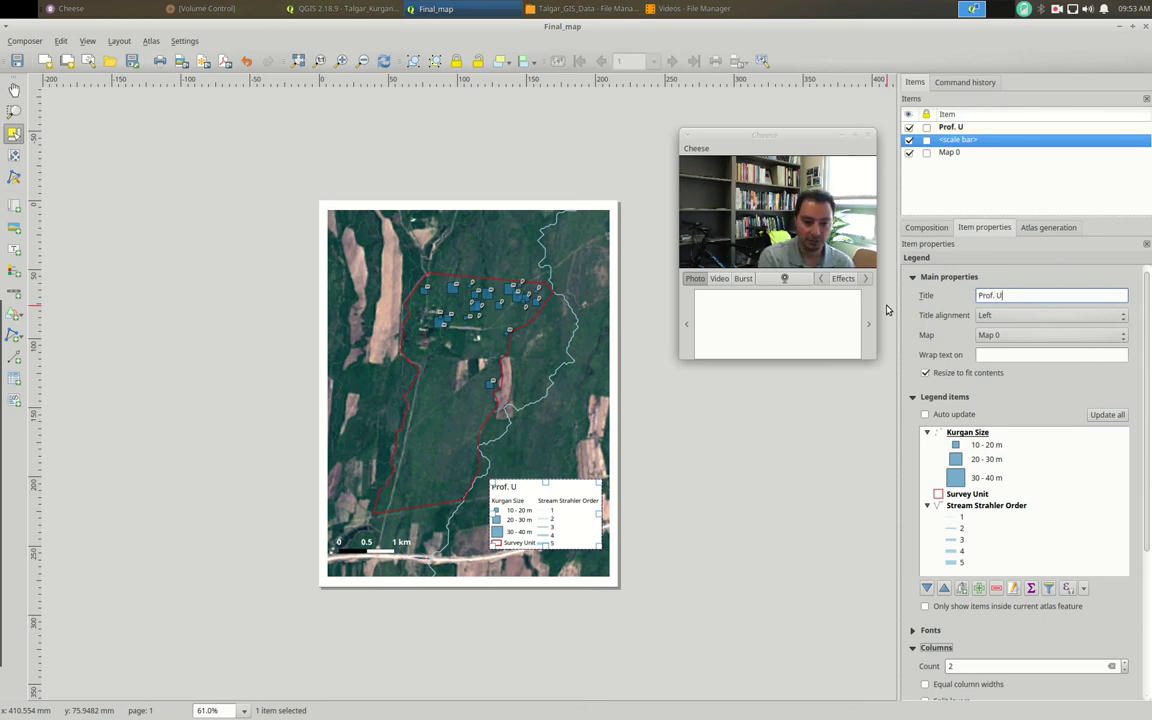
{"action": "type", "text": "llah's Survey Uni"}
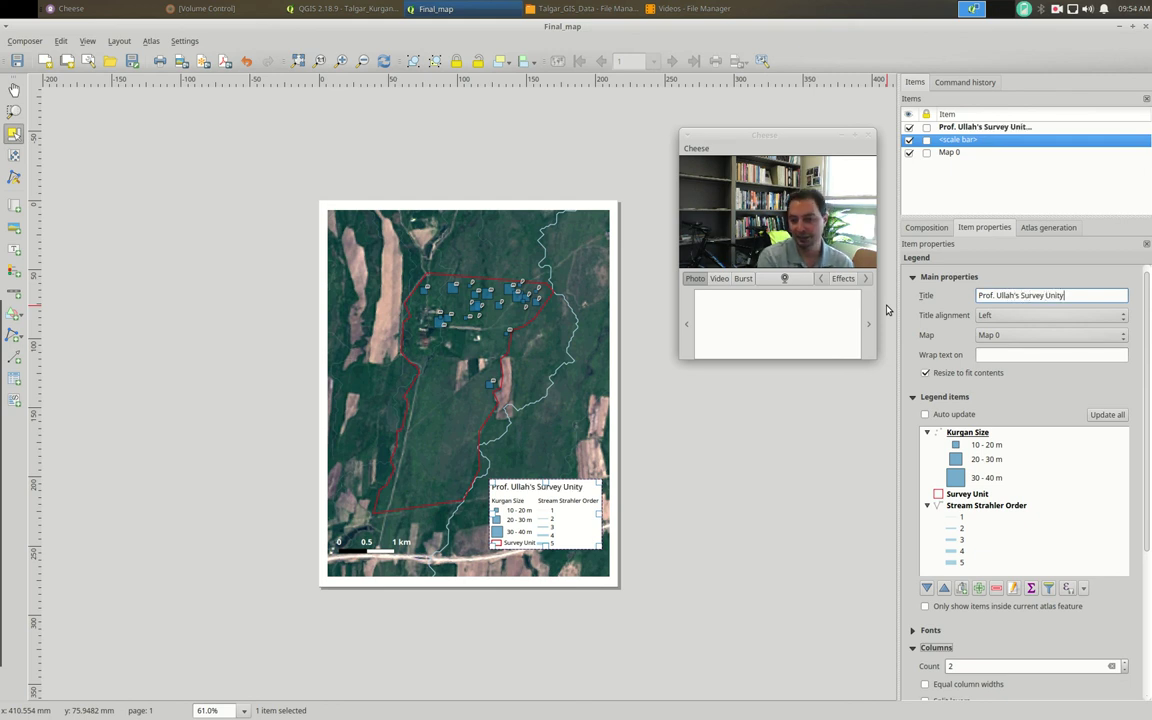
{"action": "type", "text": "t"}
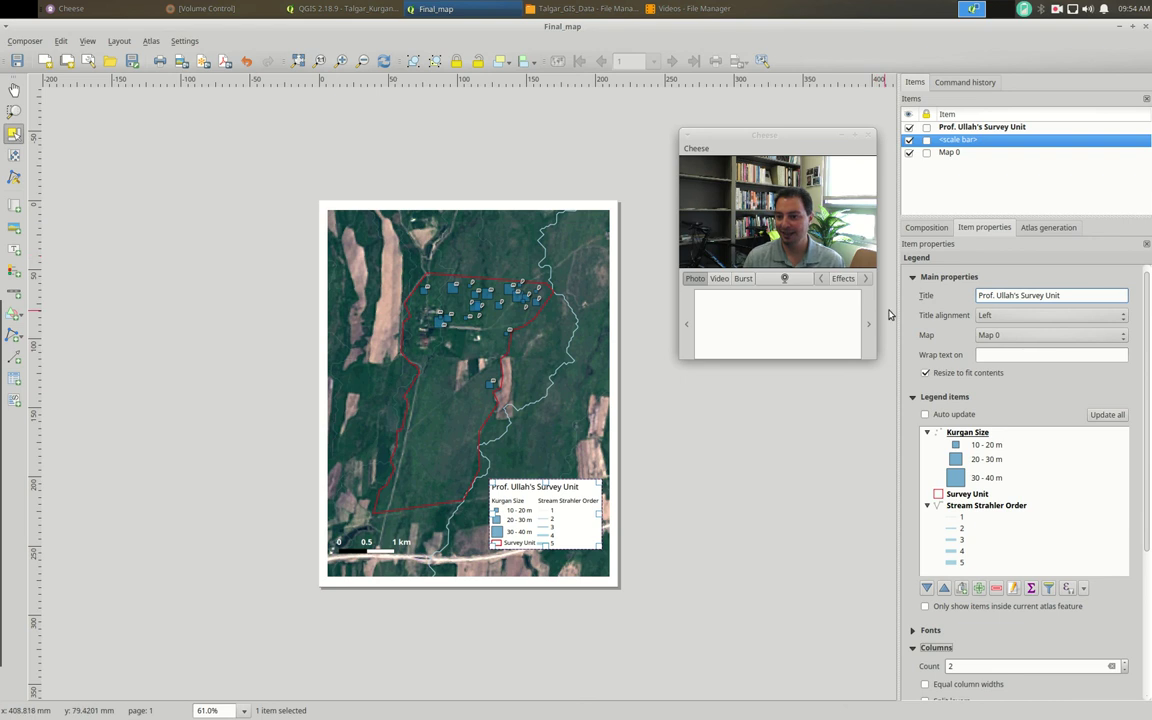
{"action": "left_click", "coordinate": [1000, 315]}
{"action": "left_click", "coordinate": [990, 328]}
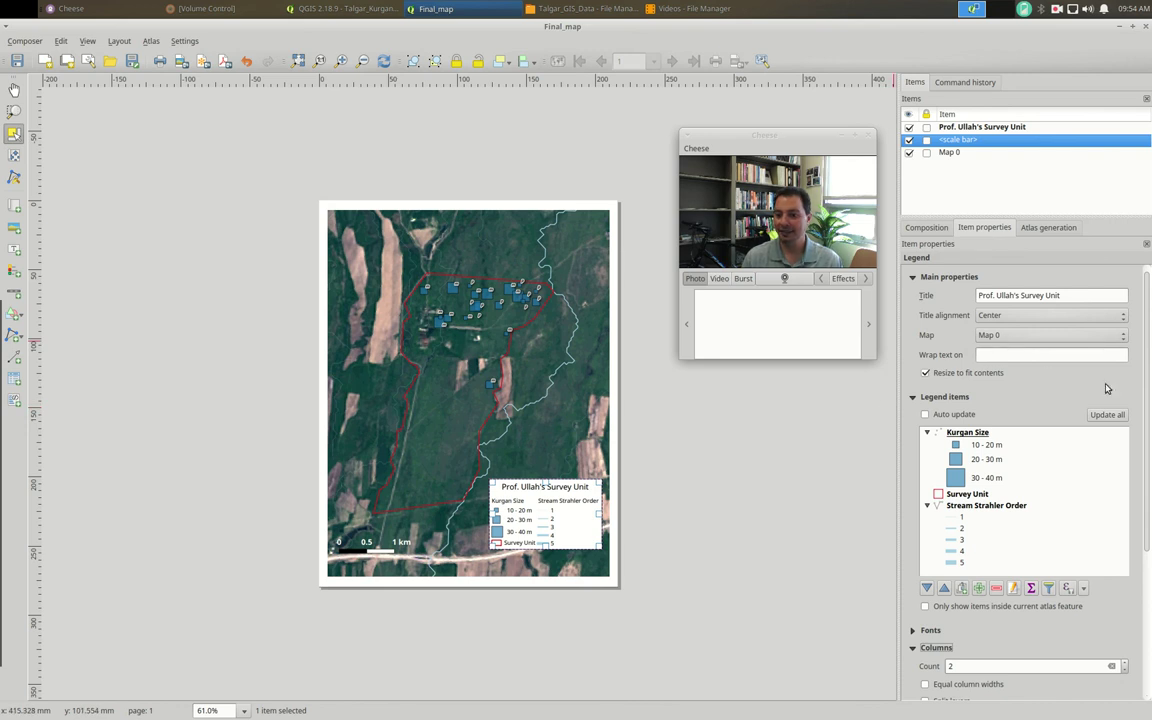
- Set the legend's title spacing to 5 mm and subgroup spacing to 10 mm
{"action": "scroll", "coordinate": [1147, 450], "scroll_direction": "down", "scroll_amount": 5}
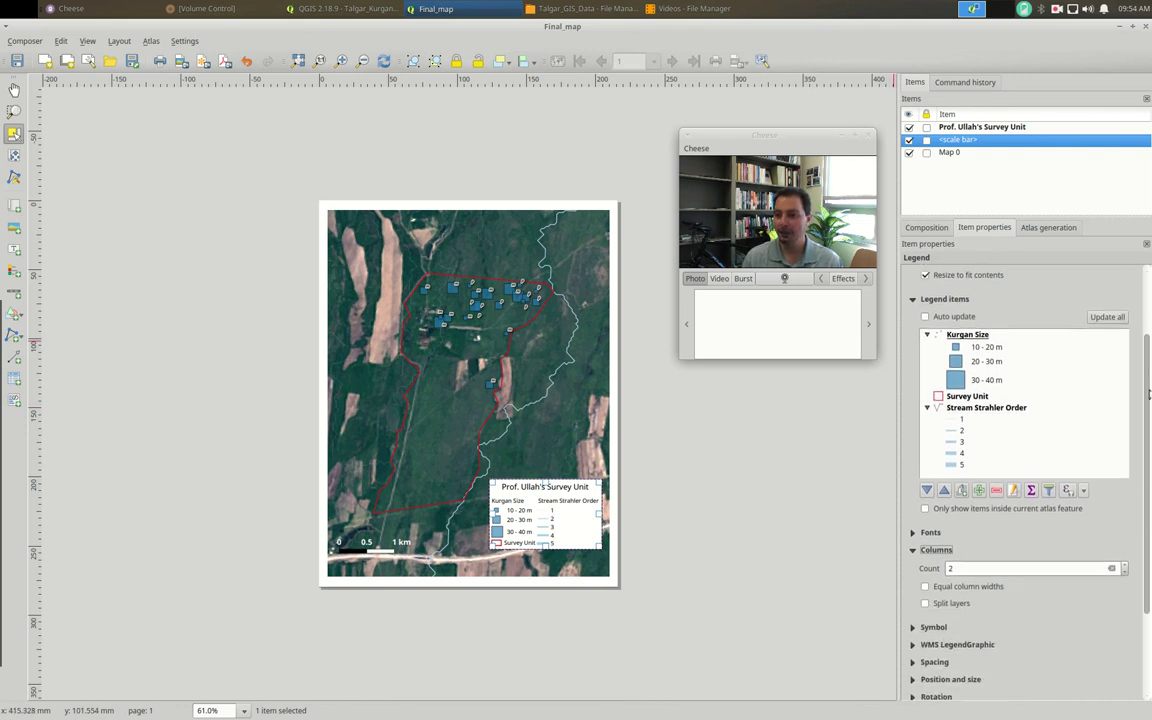
{"action": "scroll", "coordinate": [1147, 450], "scroll_direction": "down", "scroll_amount": 1}
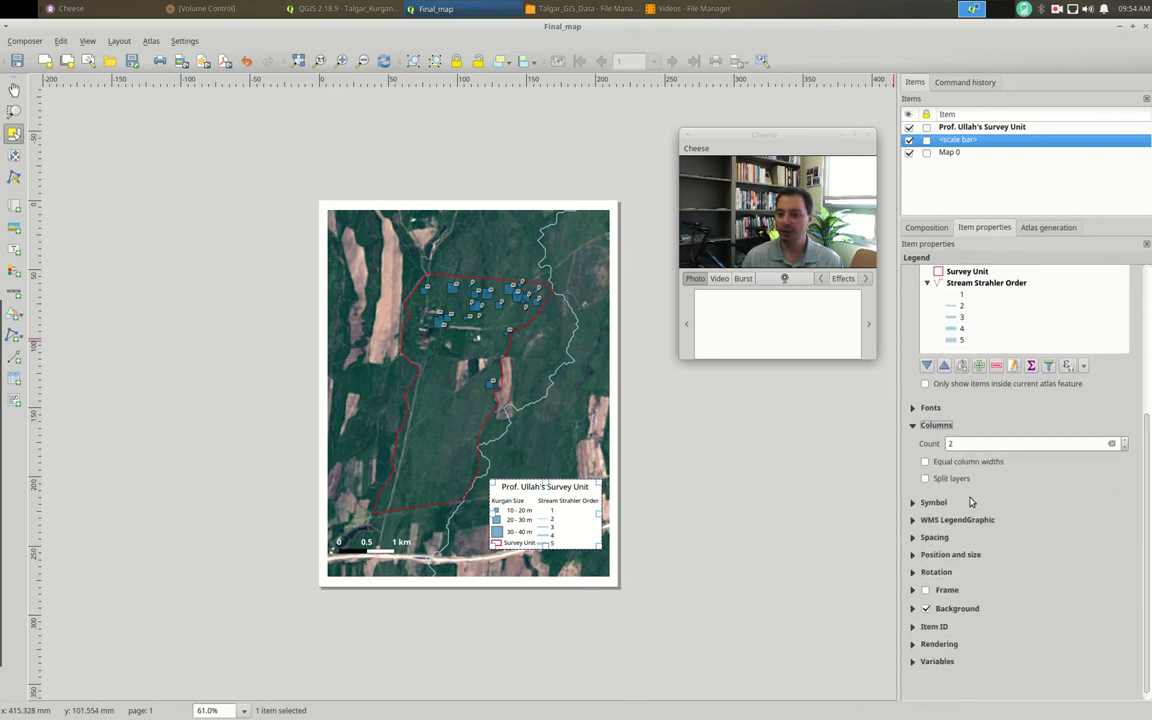
{"action": "left_click", "coordinate": [916, 539]}
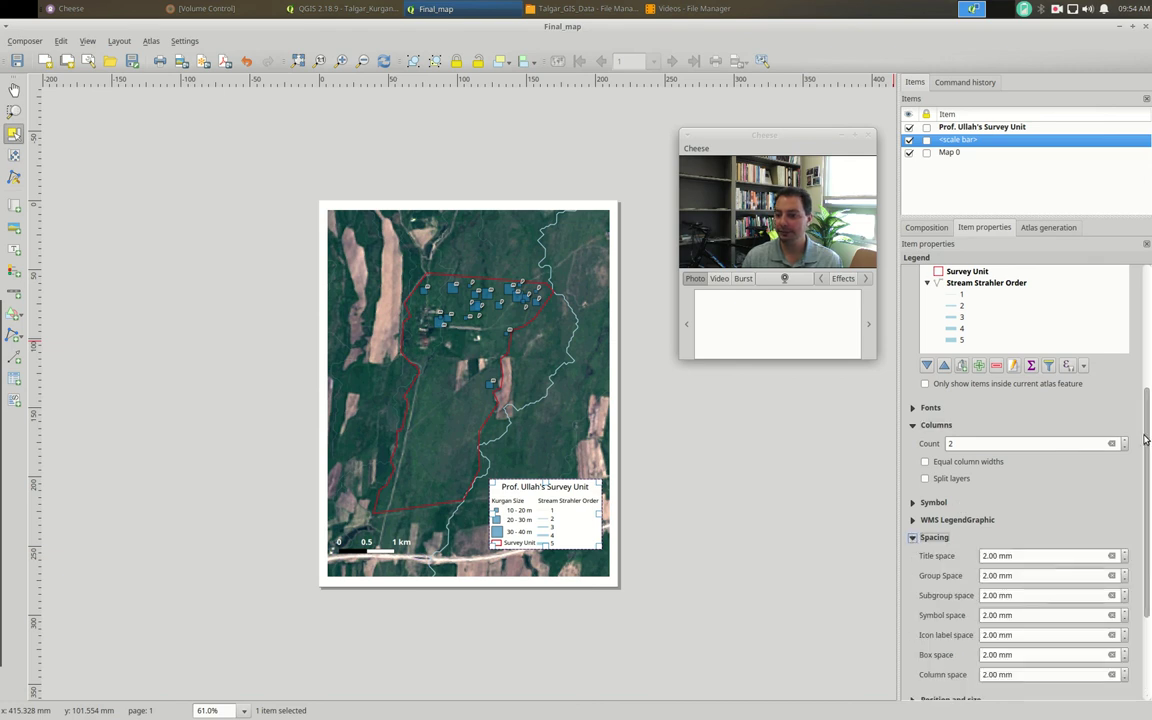
{"action": "scroll", "coordinate": [1147, 515], "scroll_direction": "down", "scroll_amount": 4}
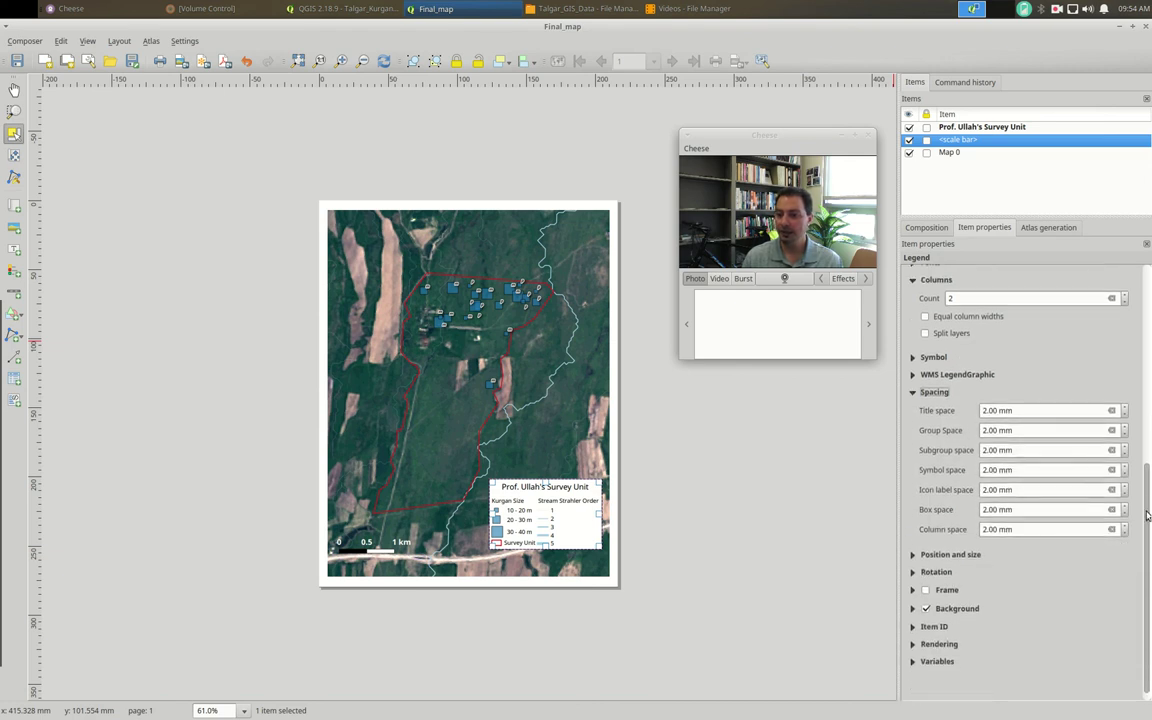
{"action": "left_click", "coordinate": [1123, 407]}
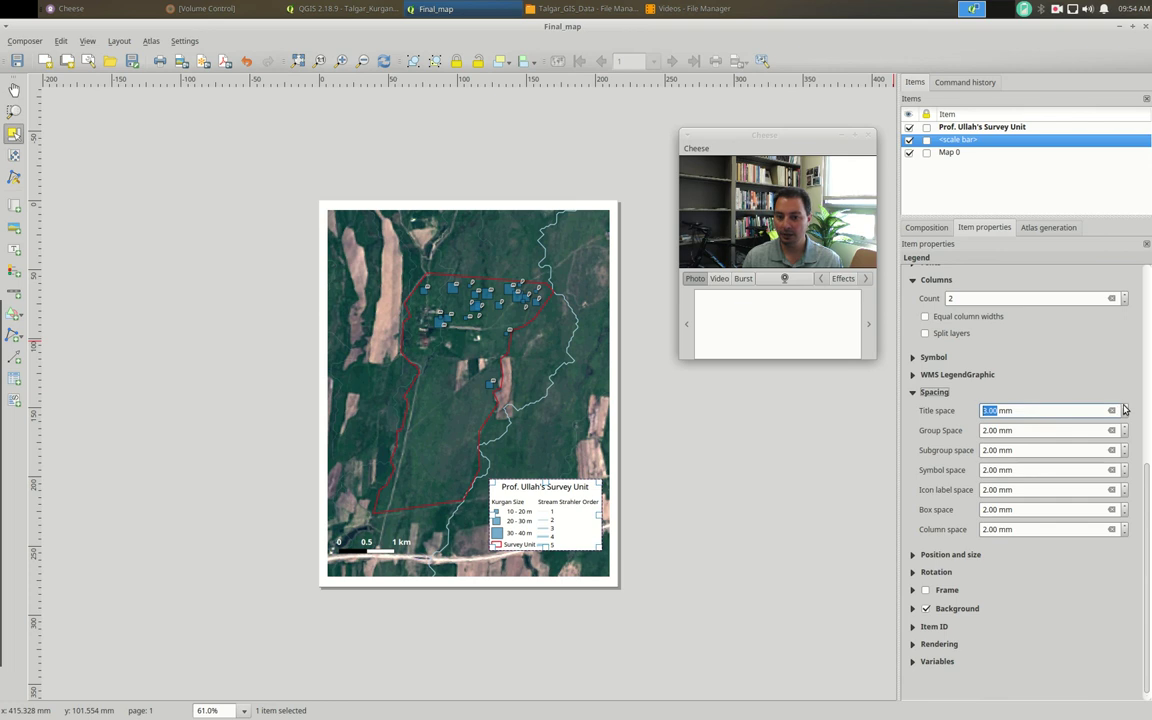
{"action": "left_click", "coordinate": [1123, 407]}
{"action": "left_click", "coordinate": [1123, 414]}
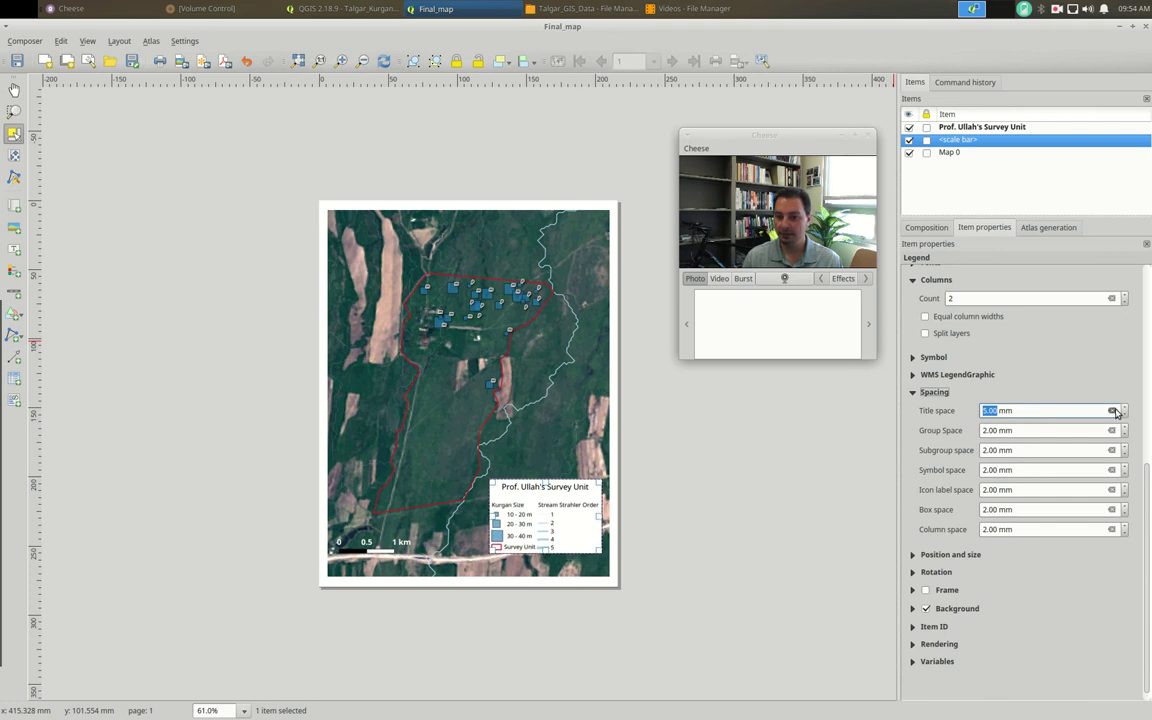
{"action": "left_click", "coordinate": [1051, 432]}
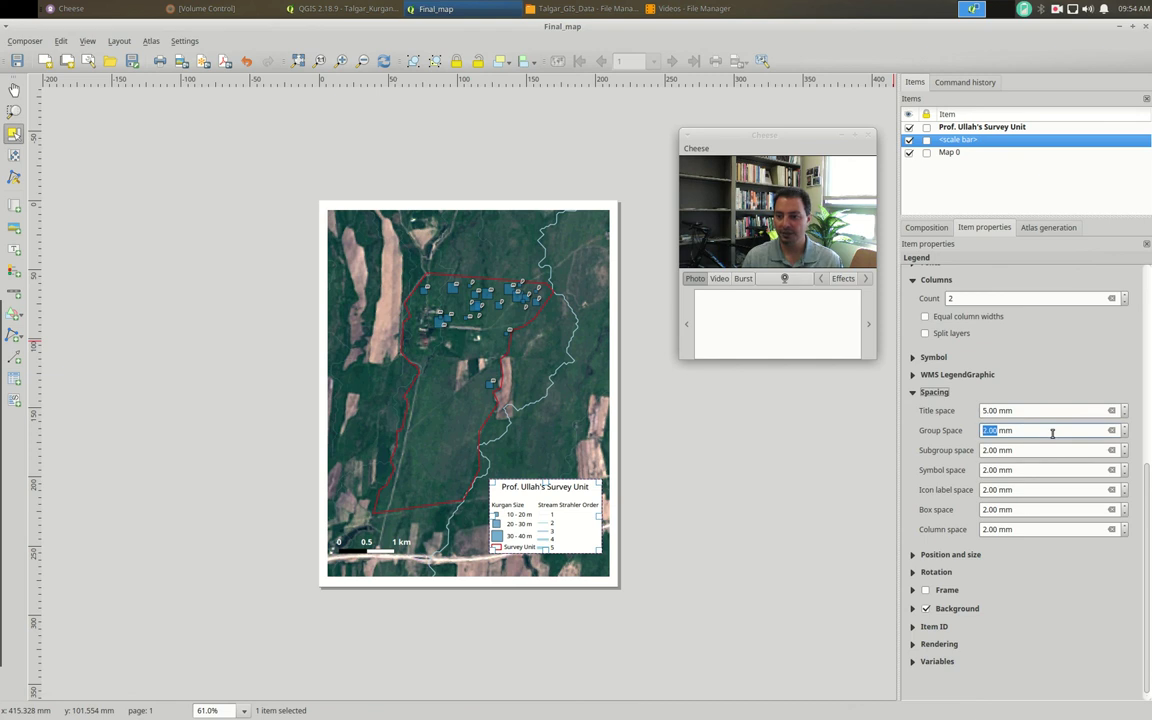
{"action": "left_click", "coordinate": [1031, 449]}
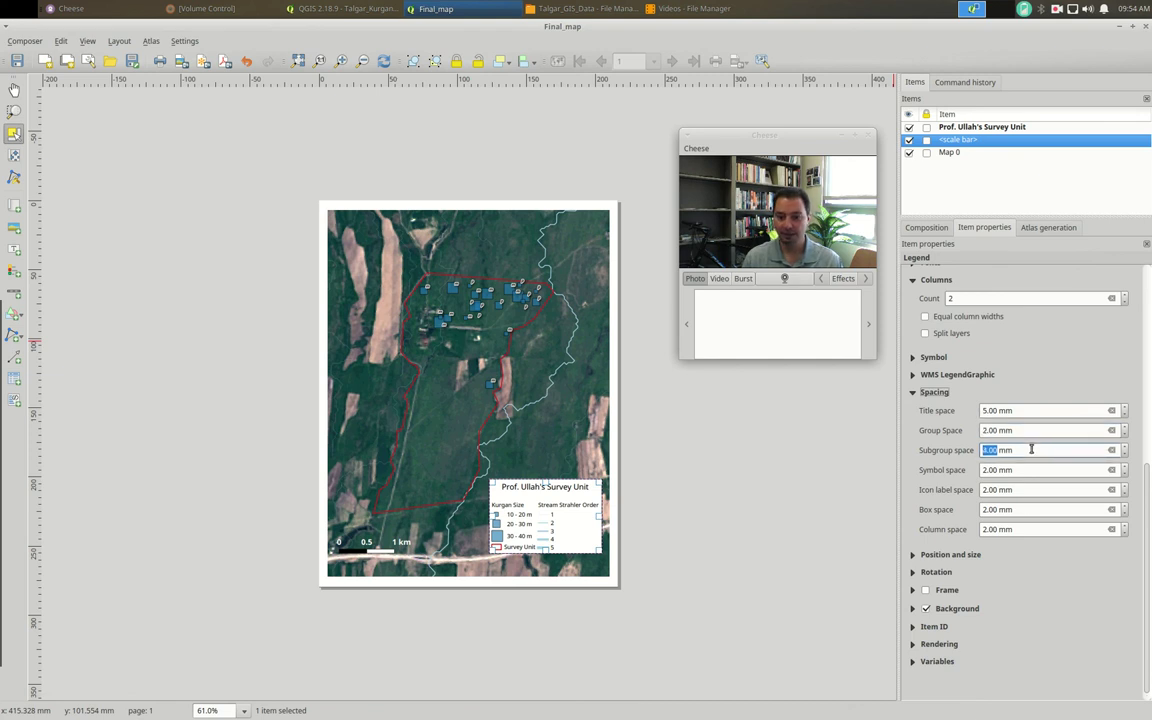
{"action": "key", "text": "Up"}
{"action": "key", "text": "Up"}
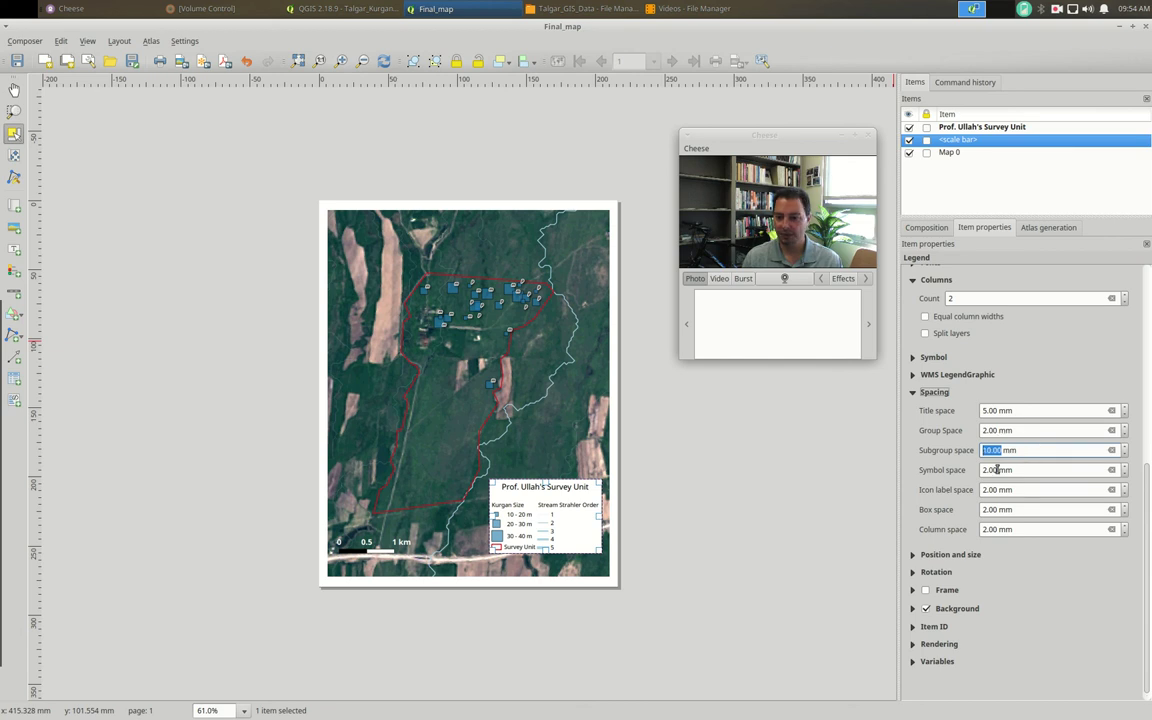
- Set symbol 3 mm, icon-label 4 mm, box 3 mm and column 7 mm spacing, then nudge the legend
{"action": "left_click", "coordinate": [1043, 469]}
{"action": "key", "text": "Up"}
{"action": "key", "text": "Up"}
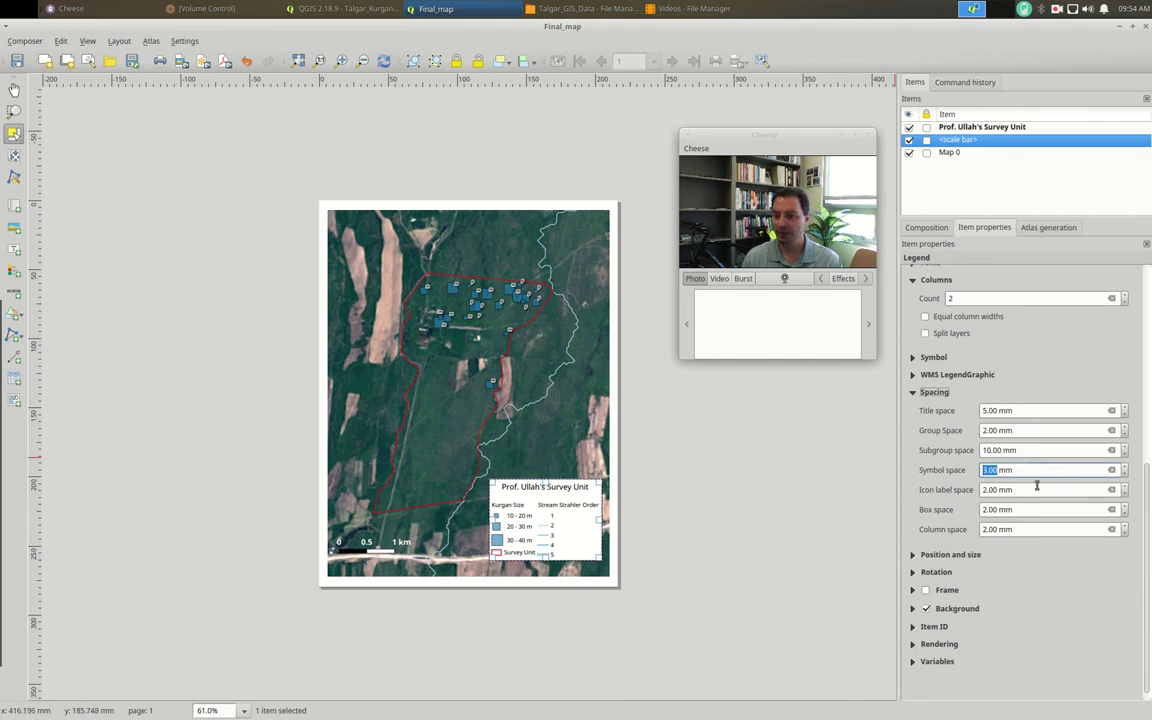
{"action": "key", "text": "Tab"}
{"action": "key", "text": "Up"}
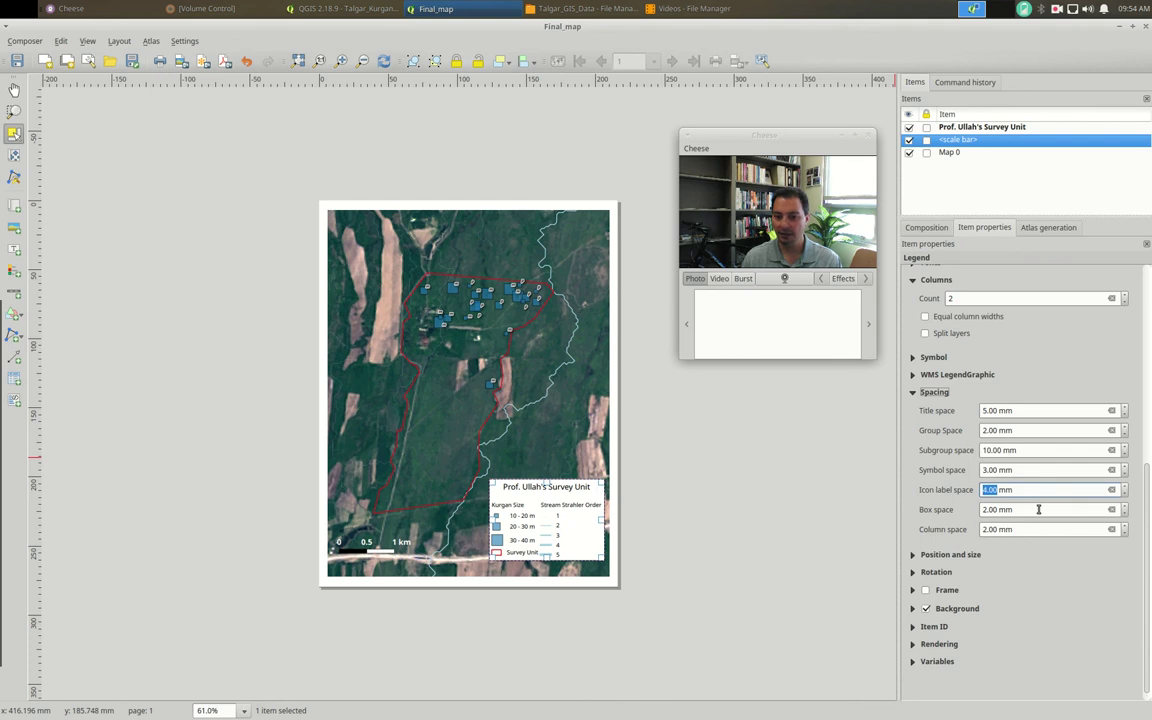
{"action": "key", "text": "Tab"}
{"action": "key", "text": "Up"}
{"action": "key", "text": "Up"}
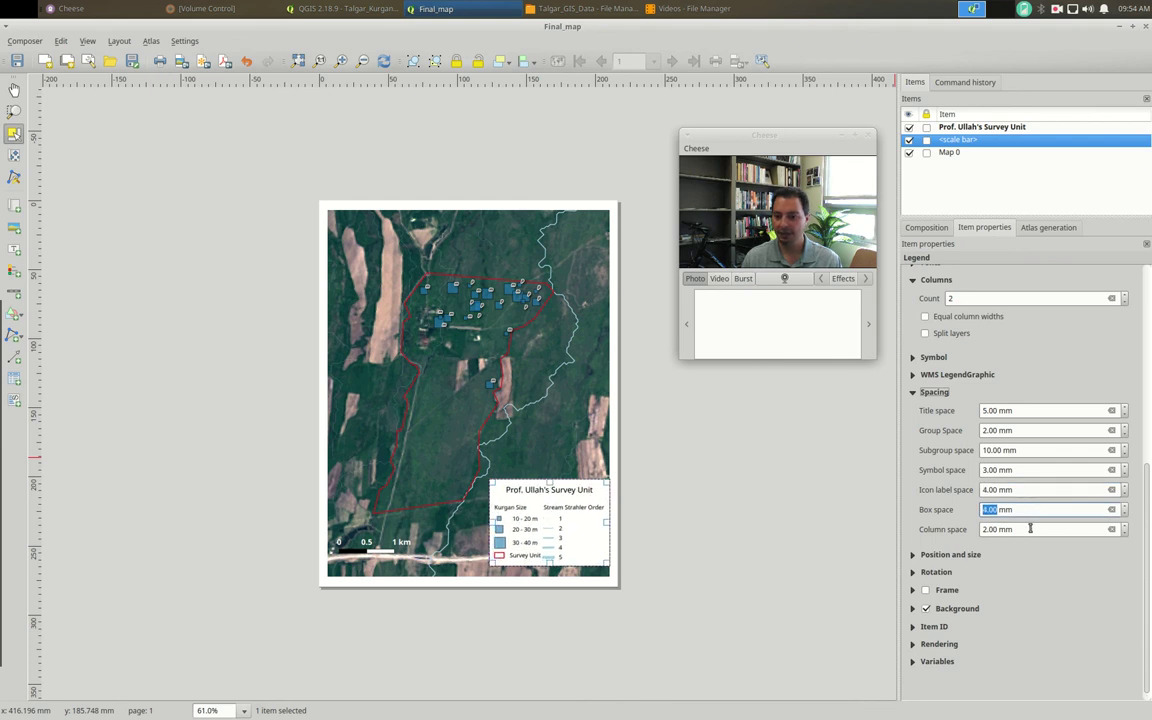
{"action": "key", "text": "Tab"}
{"action": "key", "text": "Up"}
{"action": "key", "text": "Up"}
{"action": "key", "text": "Up"}
{"action": "key", "text": "Up"}
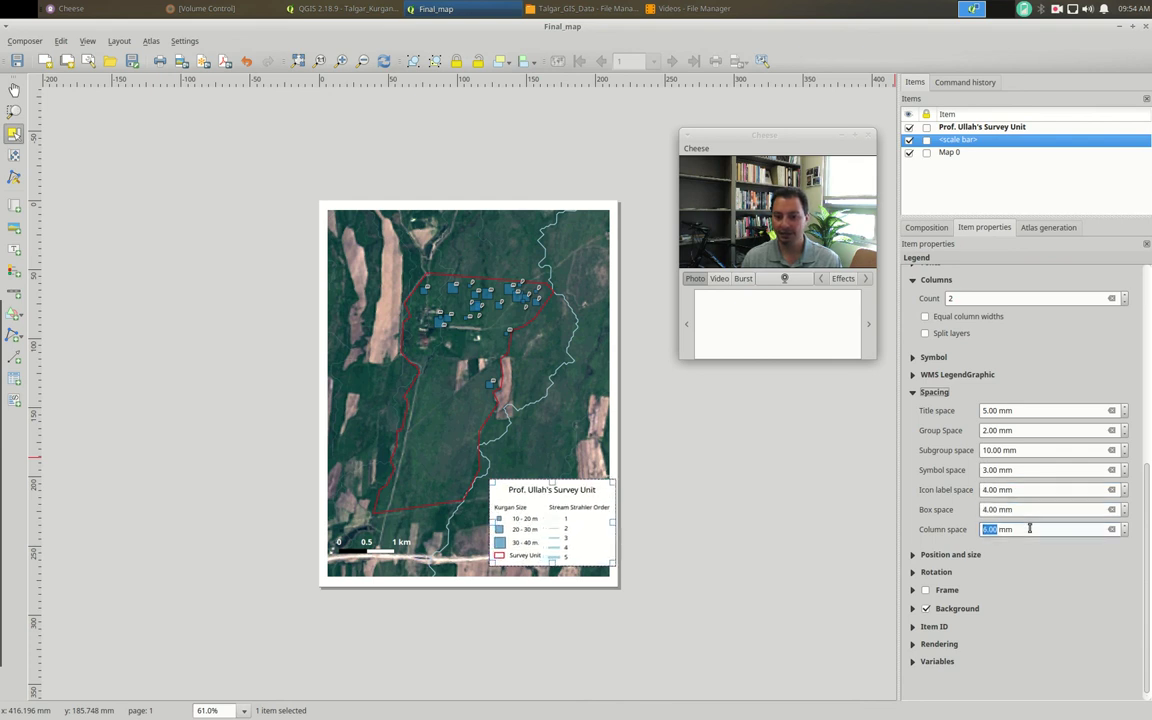
{"action": "scroll", "coordinate": [1044, 509], "scroll_direction": "down", "scroll_amount": 1}
{"action": "scroll", "coordinate": [1035, 529], "scroll_direction": "up", "scroll_amount": 1}
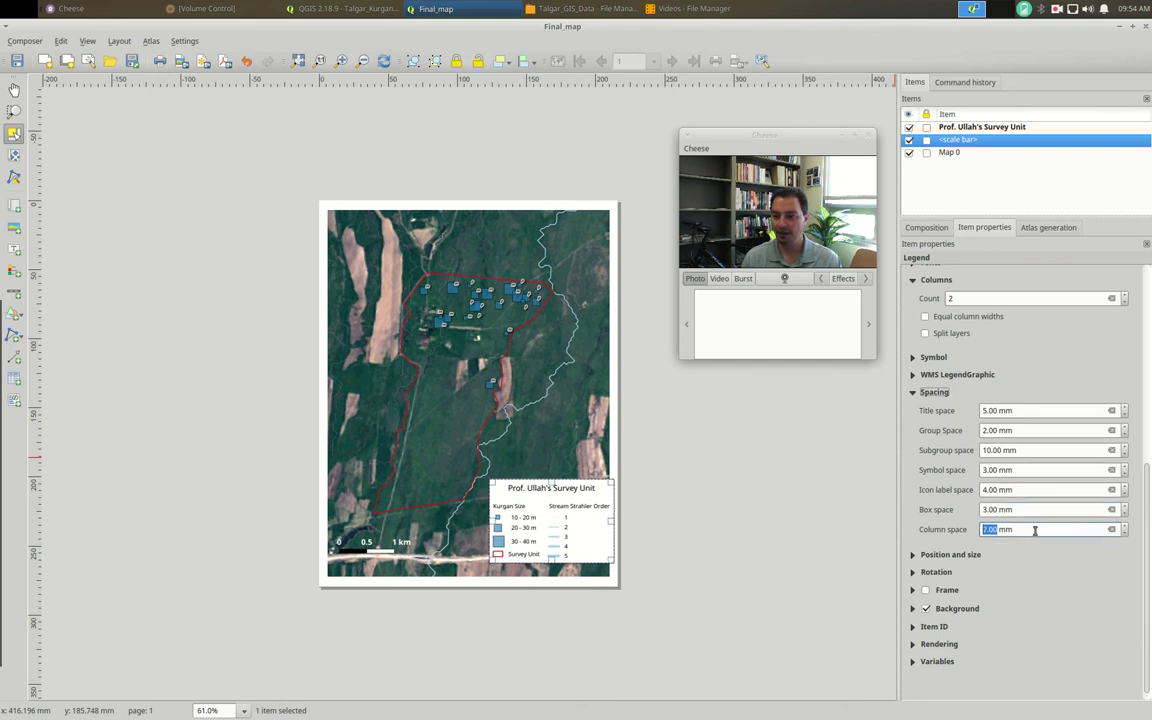
{"action": "left_click_drag", "start_coordinate": [526, 500], "coordinate": [515, 504]}
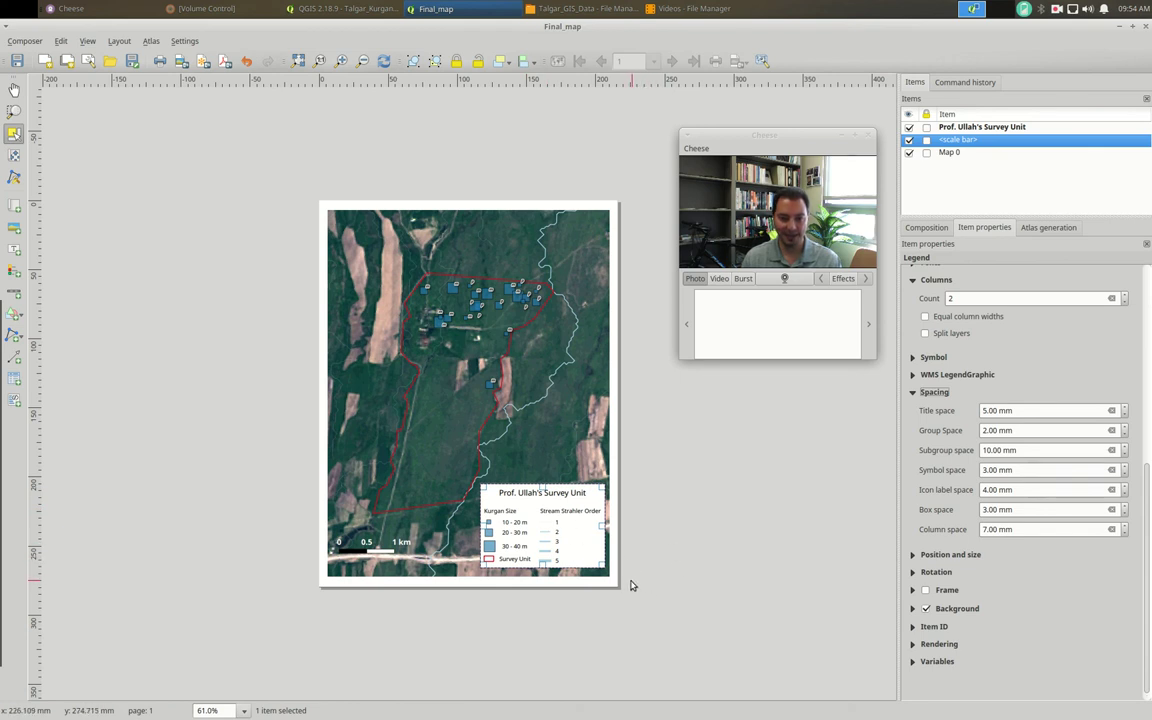
- Undo the accidental map shift, then settle the legend into the map's lower-right corner
{"action": "left_click_drag", "start_coordinate": [432, 330], "coordinate": [376, 320]}
{"action": "left_click", "coordinate": [14, 155]}
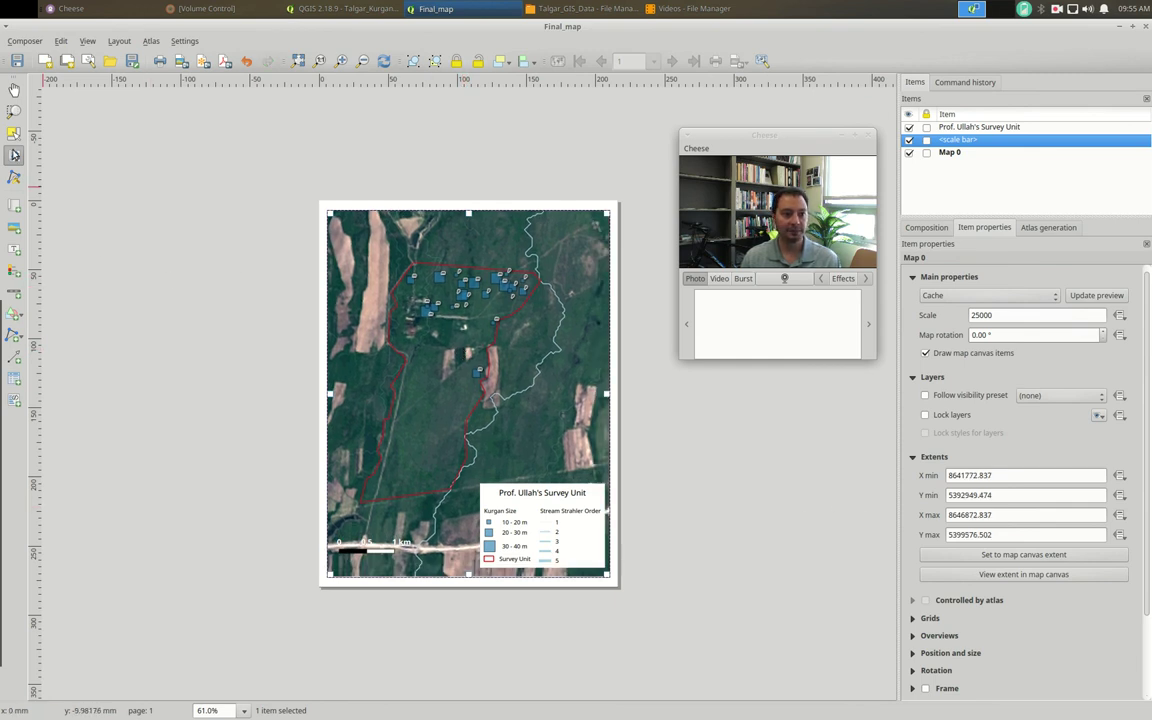
{"action": "left_click", "coordinate": [14, 133]}
{"action": "left_click_drag", "start_coordinate": [534, 522], "coordinate": [532, 523]}
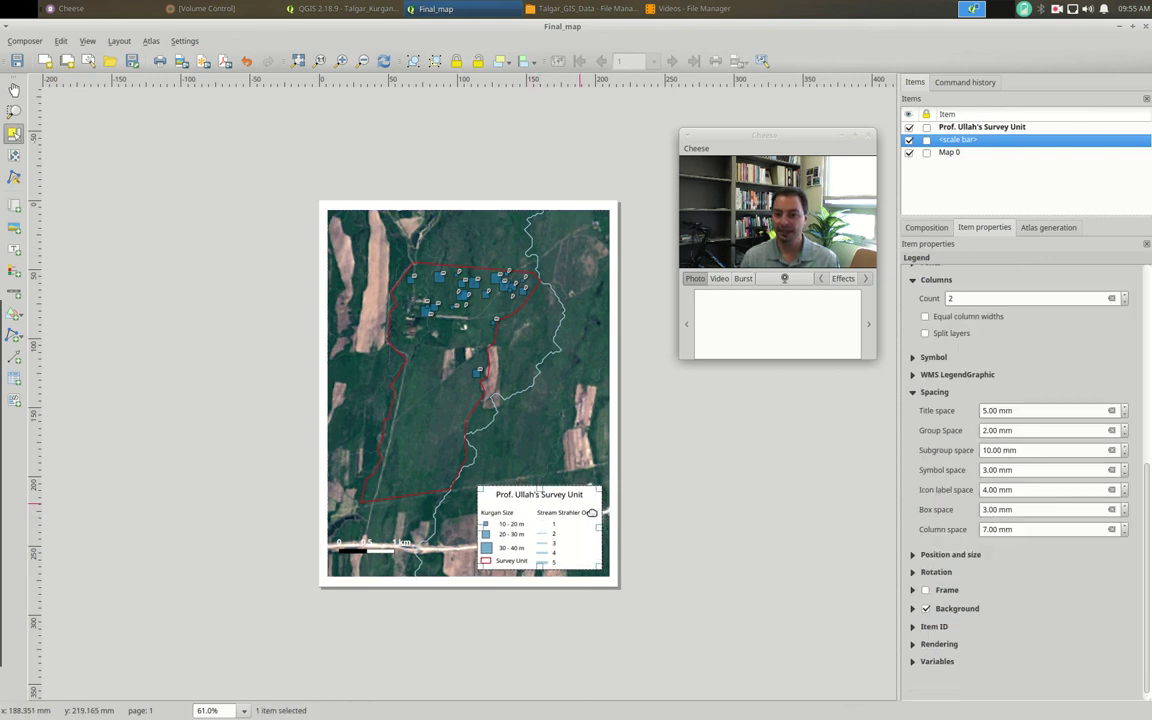
{"action": "left_click", "coordinate": [650, 562]}
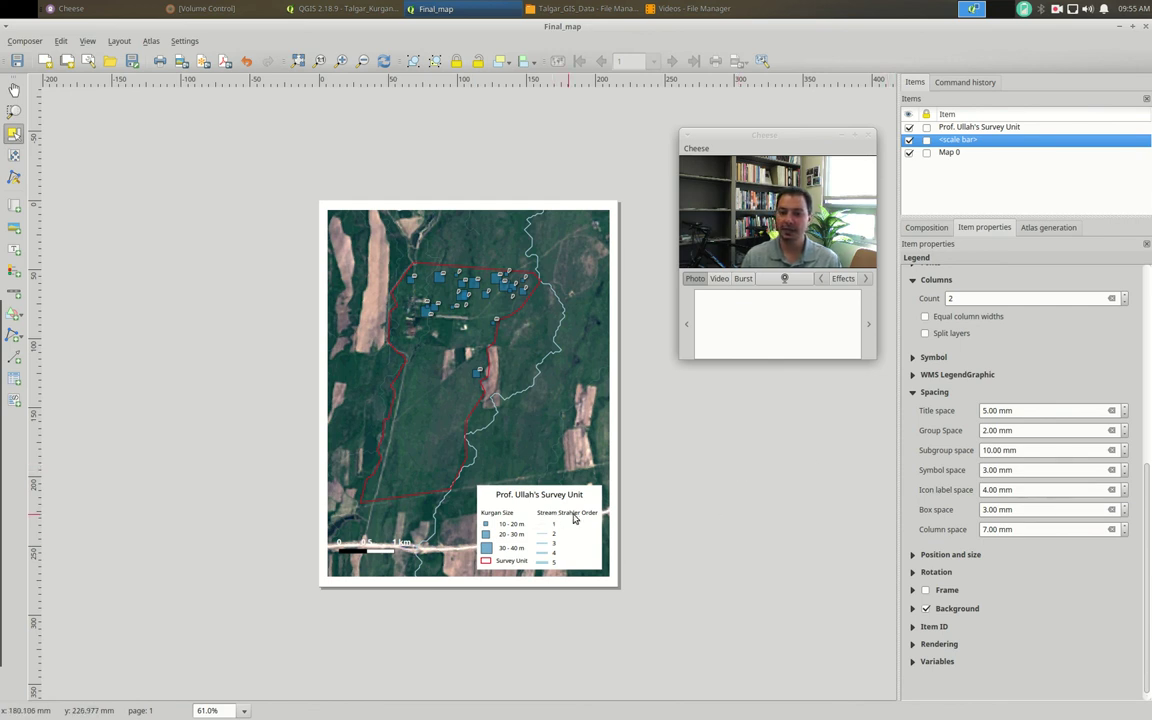
- Delete 'Strahler' from the Stream Strahler Order legend item so it reads Stream Order
{"action": "scroll", "coordinate": [1008, 375], "scroll_direction": "up", "scroll_amount": 3}
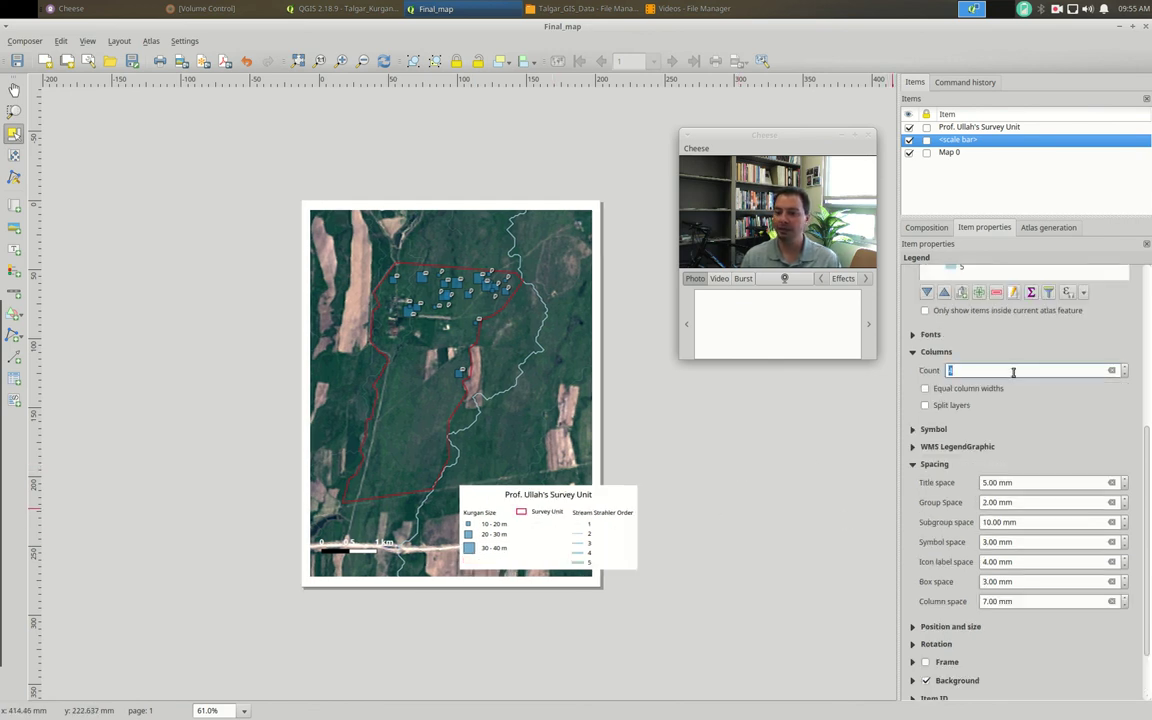
{"action": "scroll", "coordinate": [1013, 372], "scroll_direction": "down", "scroll_amount": 1}
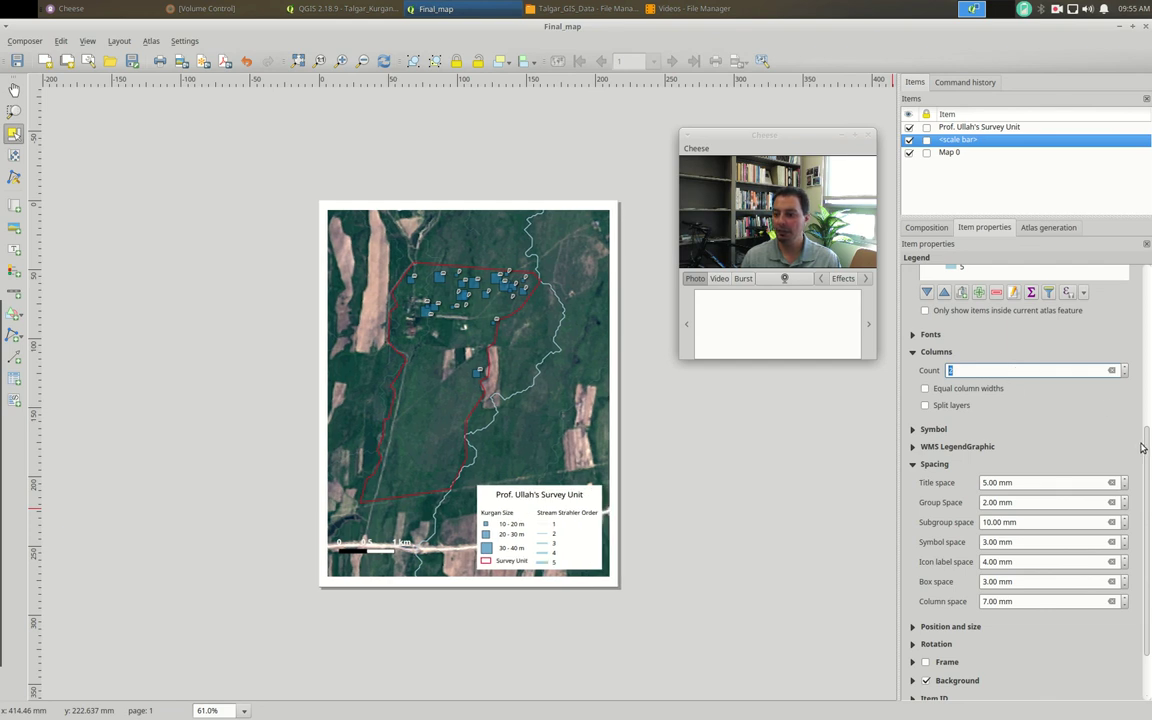
{"action": "scroll", "coordinate": [1141, 447], "scroll_direction": "up", "scroll_amount": 8}
{"action": "double_click", "coordinate": [1006, 394]}
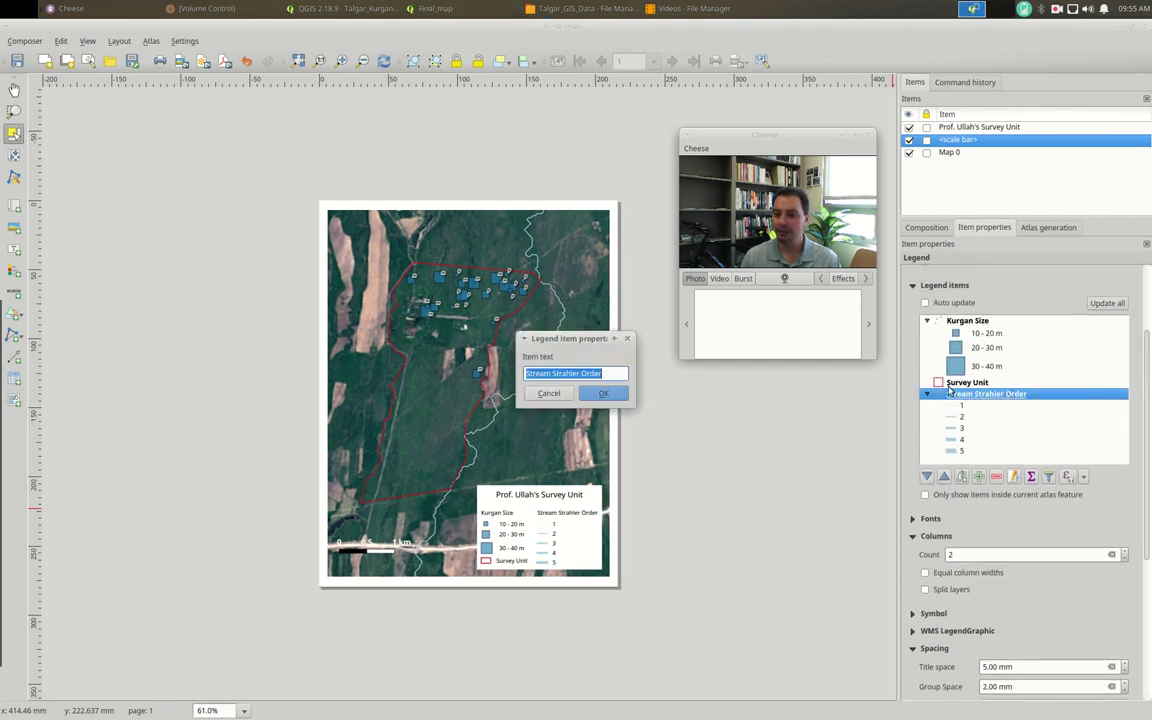
{"action": "double_click", "coordinate": [565, 373]}
{"action": "key", "text": "BackSpace"}
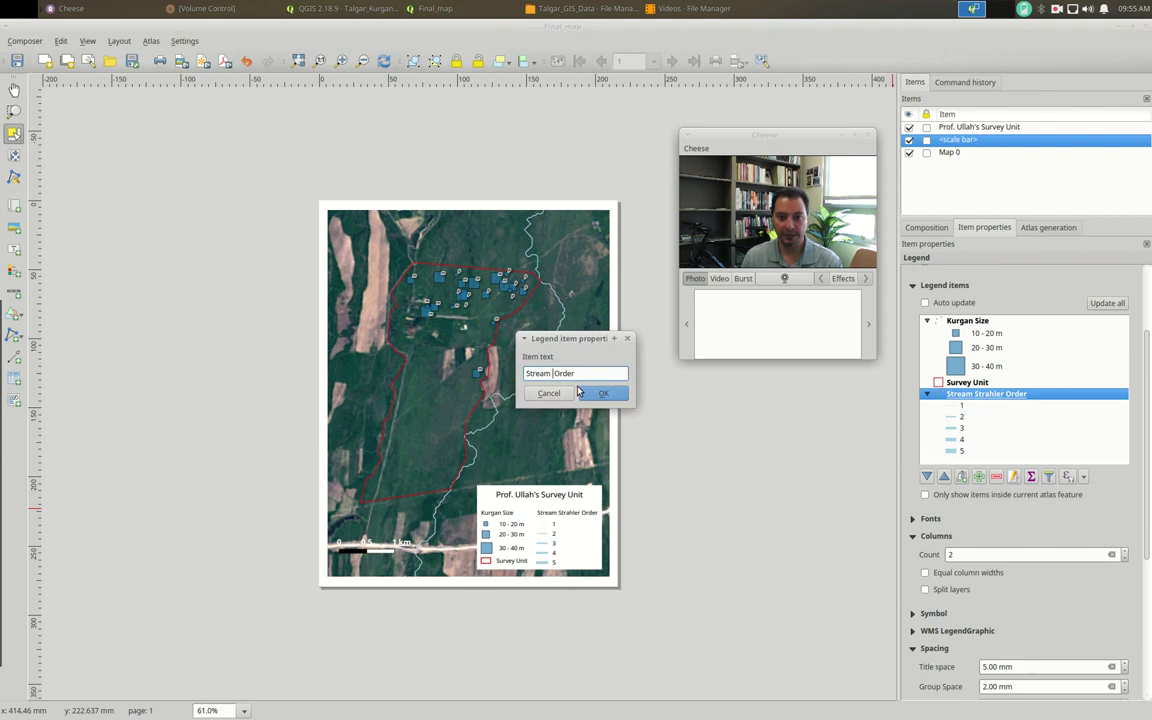
{"action": "left_click", "coordinate": [603, 393]}
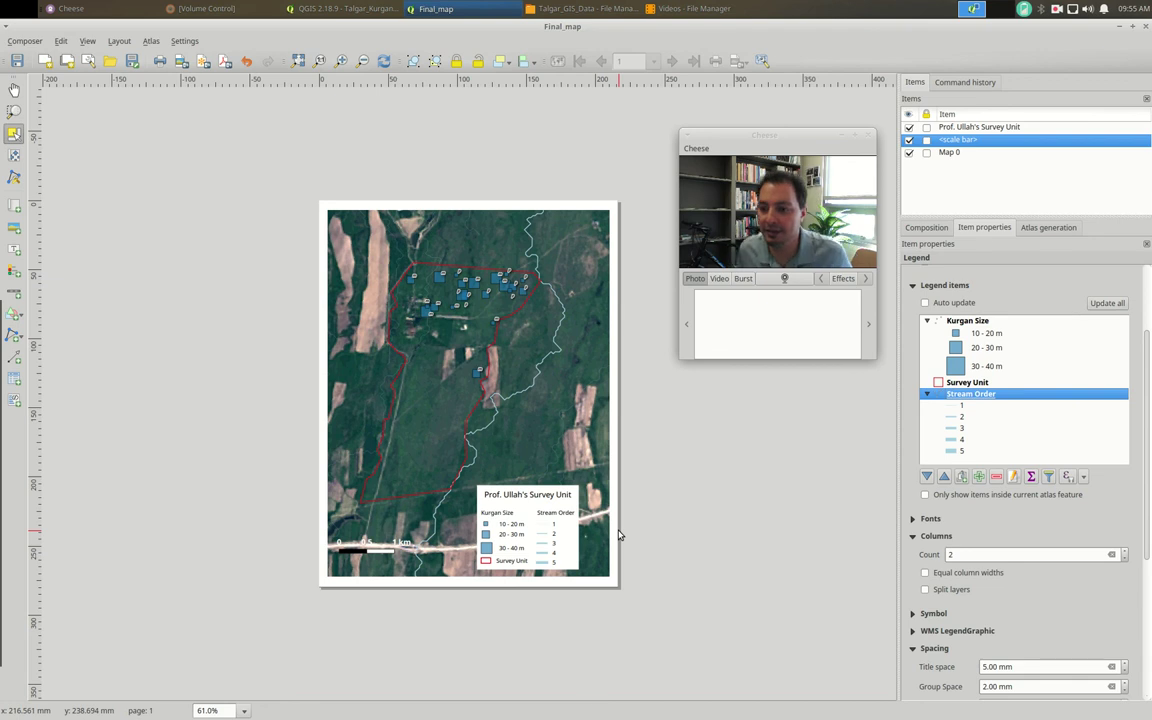
- Reorder the legend items so Survey Unit sits last, below Kurgan Size
{"action": "left_click", "coordinate": [987, 383]}
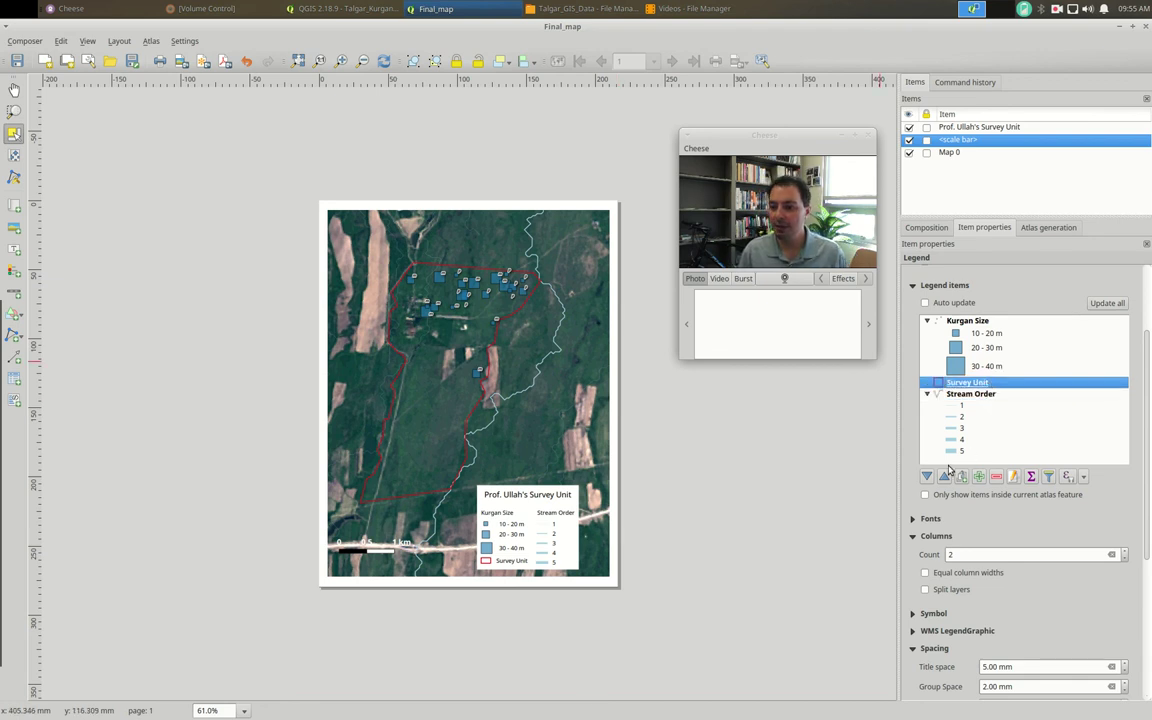
{"action": "left_click", "coordinate": [942, 476]}
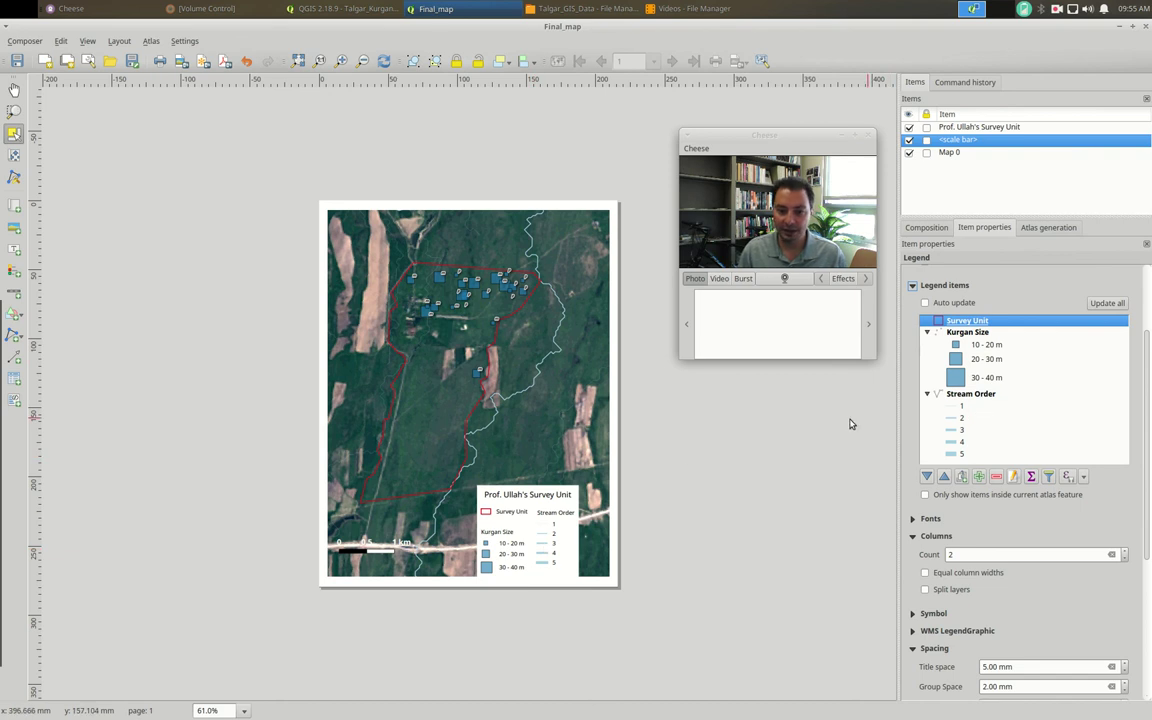
{"action": "left_click", "coordinate": [975, 395]}
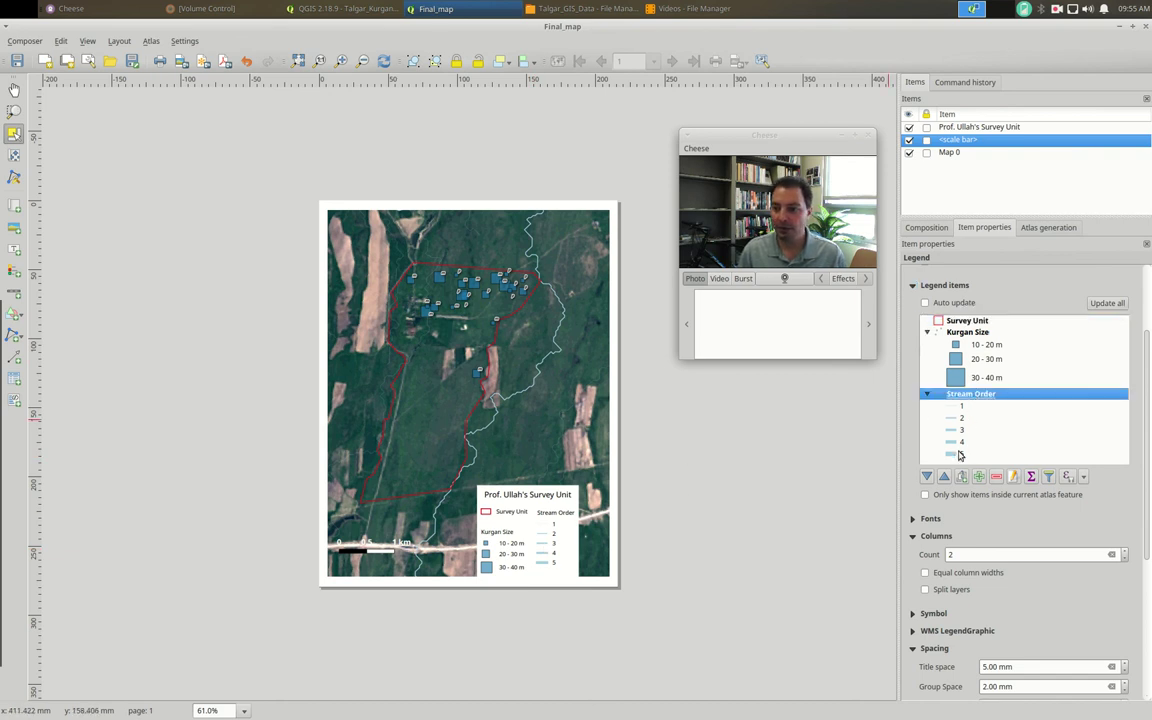
{"action": "left_click", "coordinate": [942, 477]}
{"action": "left_click", "coordinate": [942, 477]}
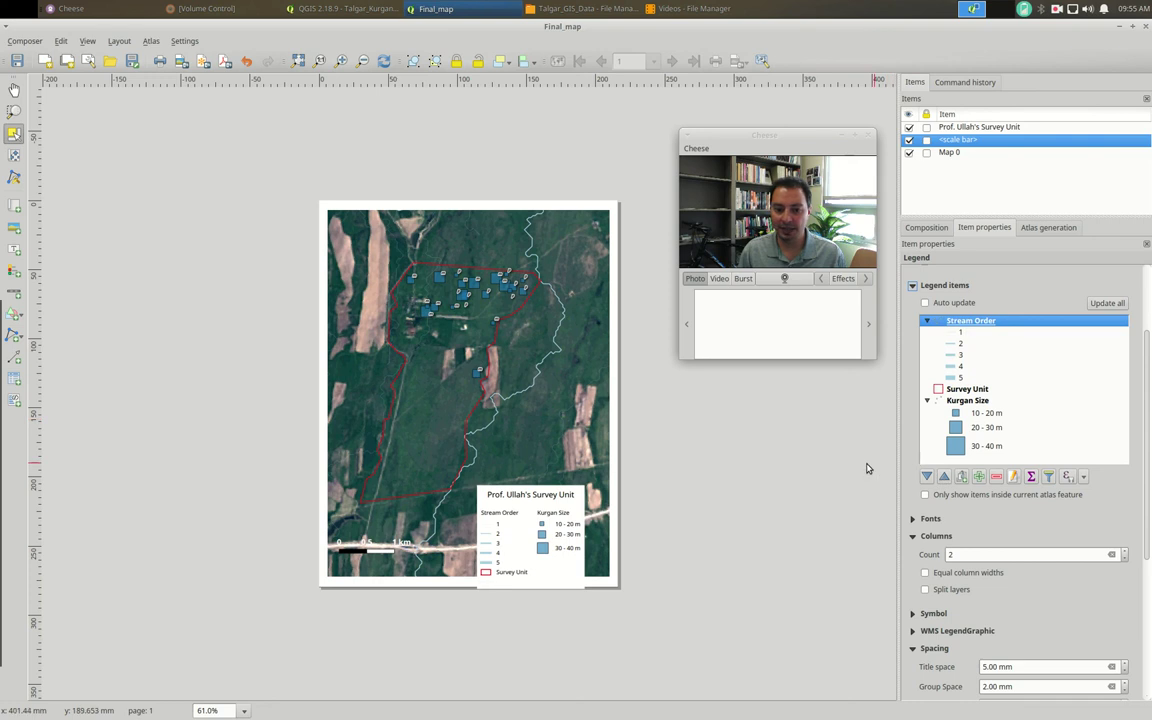
{"action": "left_click", "coordinate": [970, 390]}
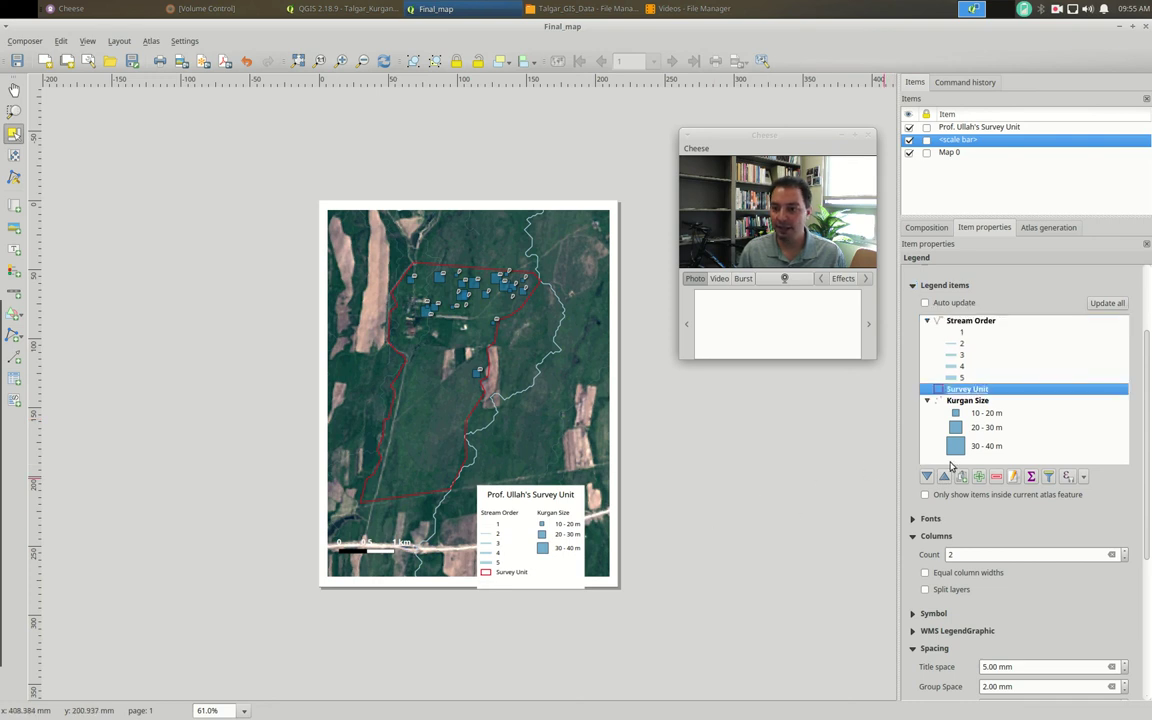
{"action": "left_click", "coordinate": [927, 477]}
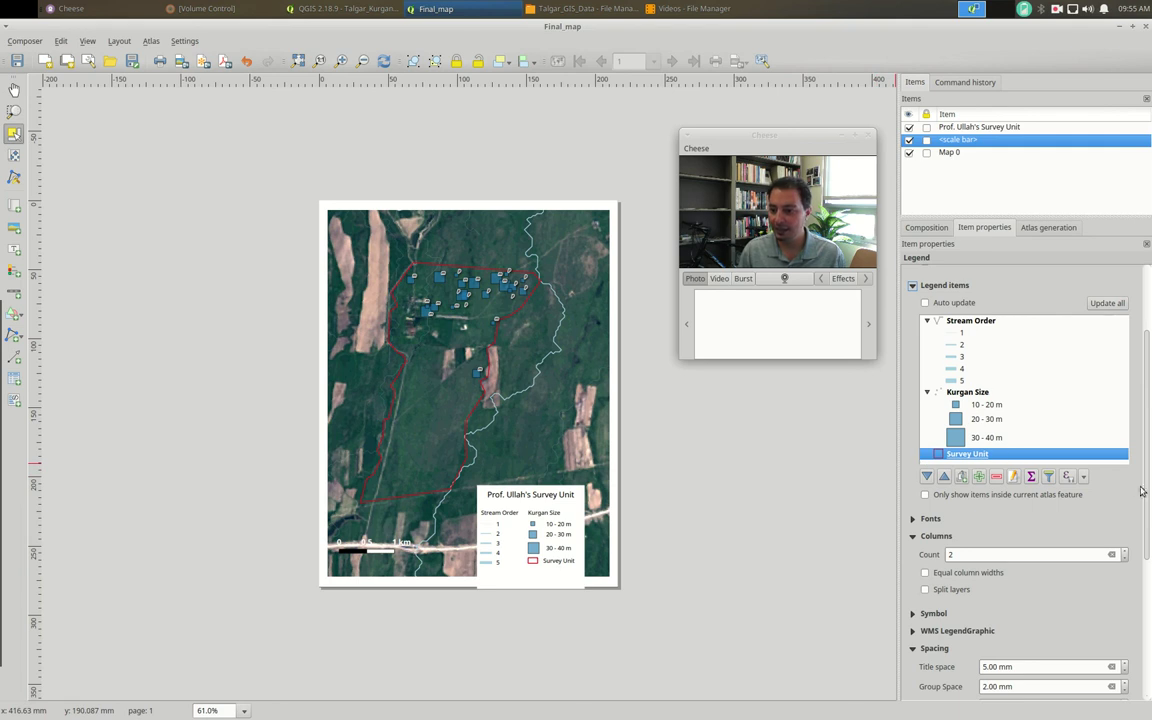
- Nudge the legend slightly higher and turn on its frame
{"action": "scroll", "coordinate": [990, 560], "scroll_direction": "down", "scroll_amount": 4}
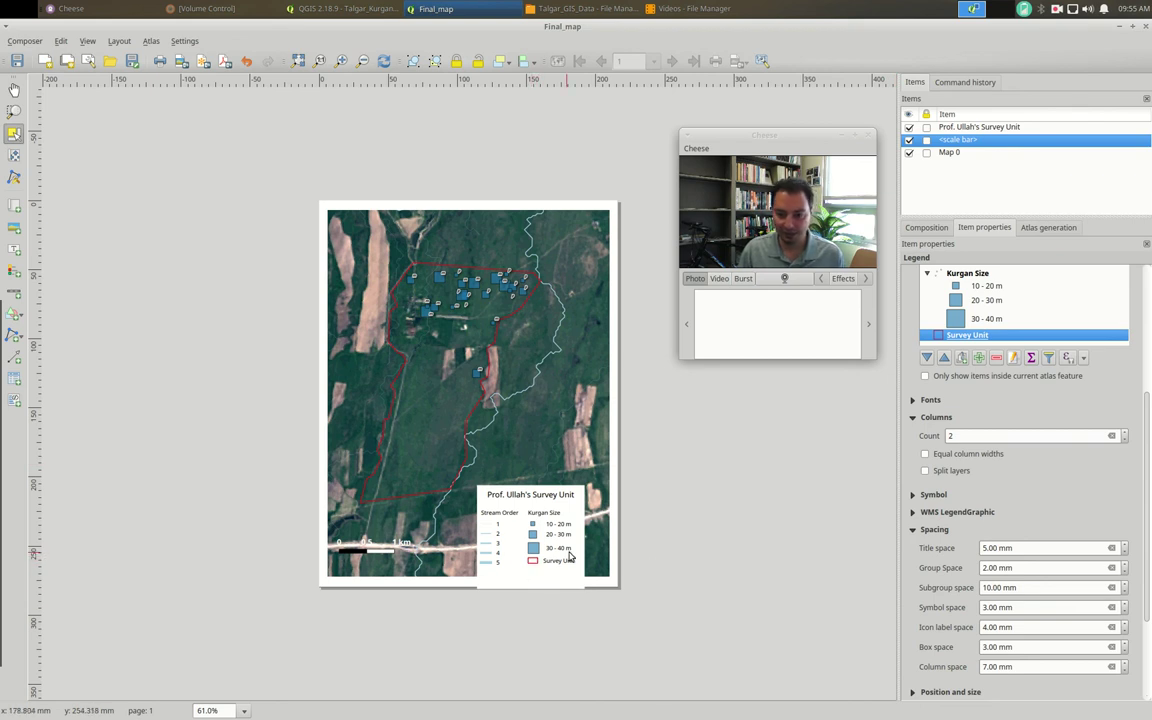
{"action": "left_click_drag", "start_coordinate": [508, 523], "coordinate": [511, 502]}
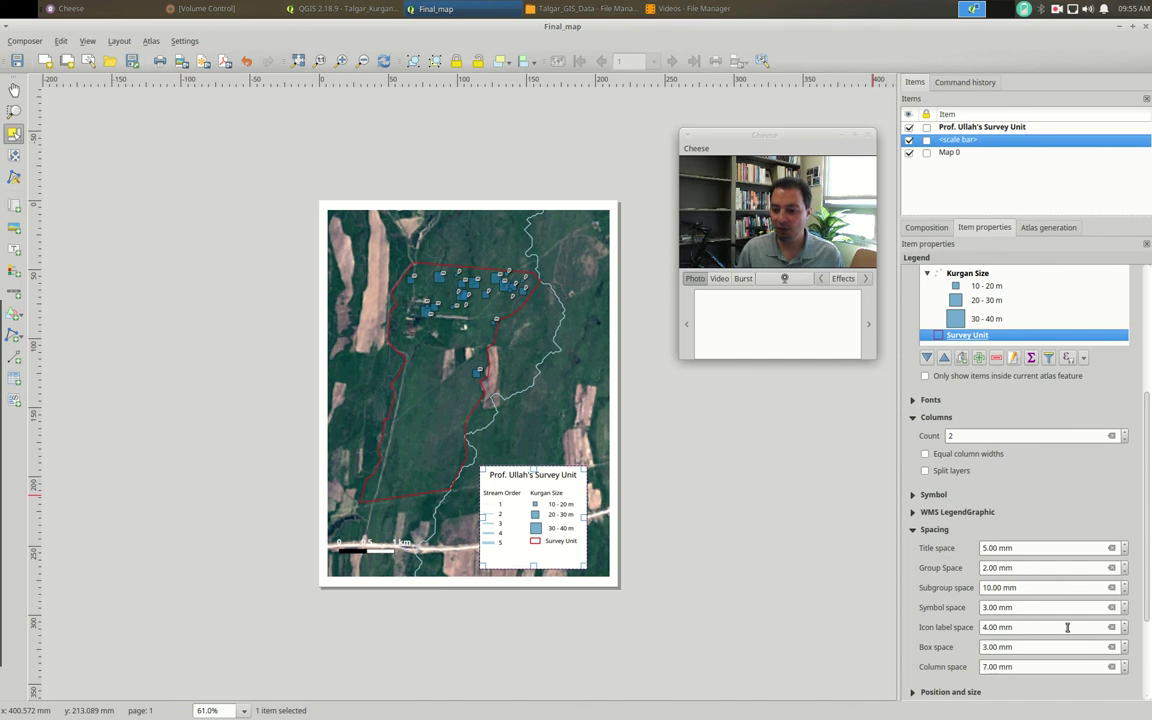
{"action": "scroll", "coordinate": [1139, 474], "scroll_direction": "down", "scroll_amount": 5}
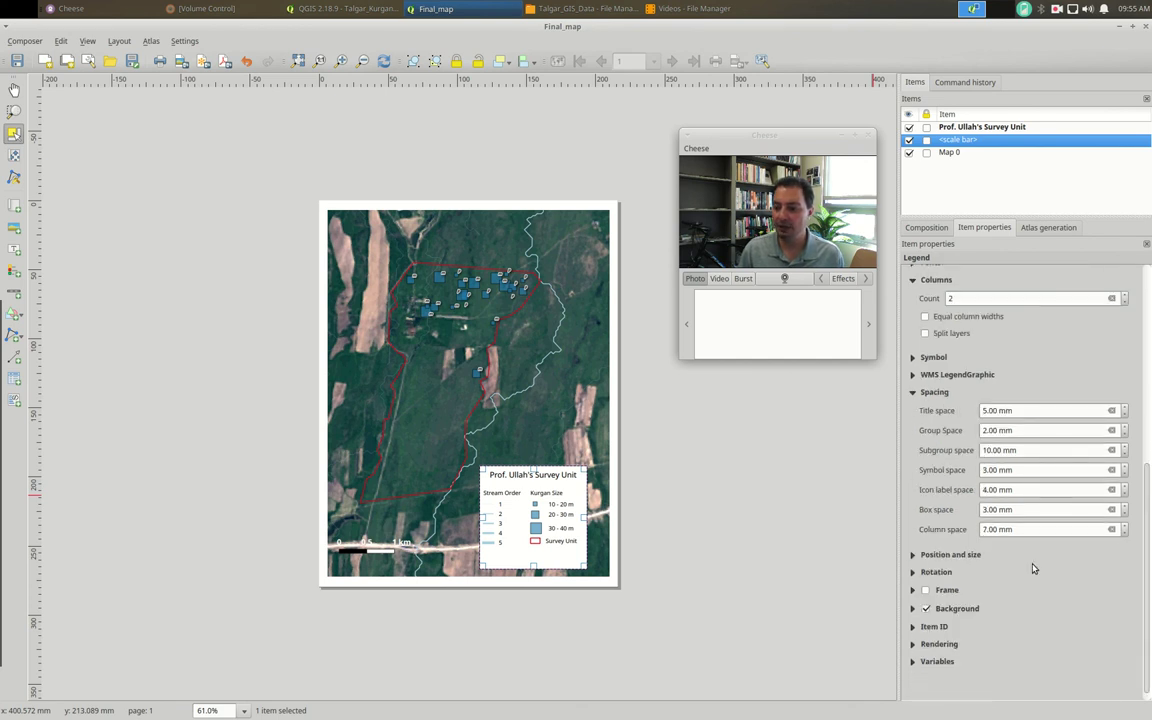
{"action": "left_click", "coordinate": [935, 590]}
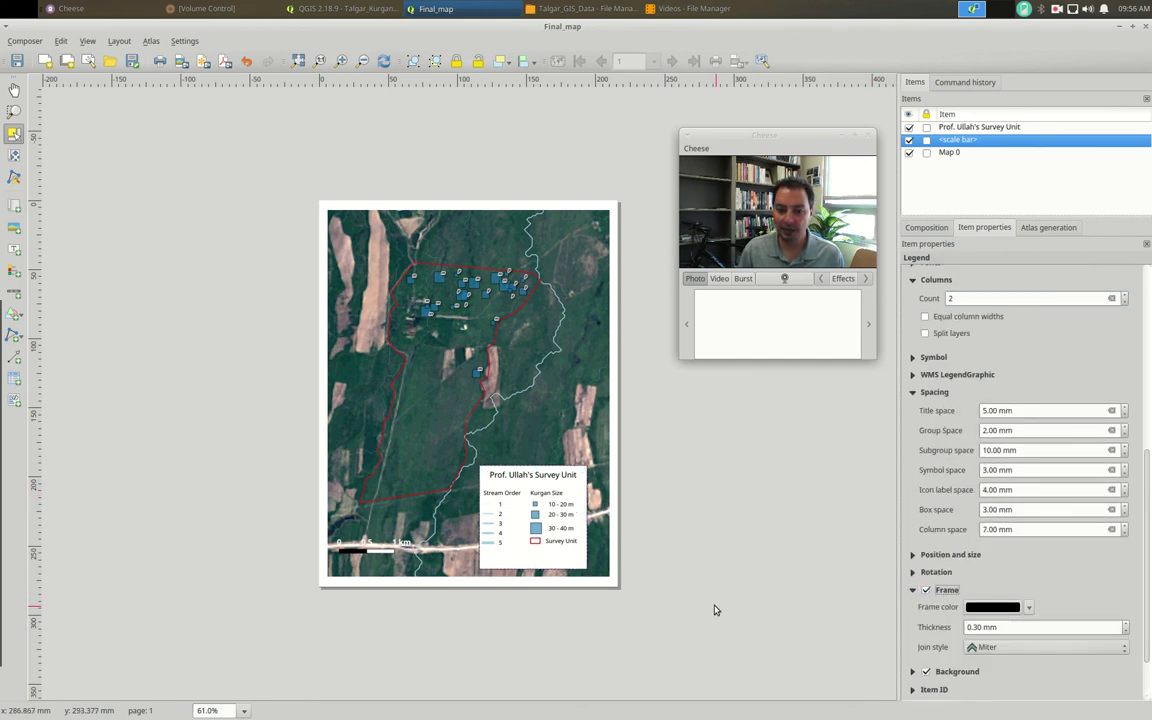
- Raise the legend frame thickness from 0.30 mm to 0.60 mm
{"action": "left_click", "coordinate": [1125, 623]}
{"action": "left_click", "coordinate": [1125, 623]}
{"action": "left_click", "coordinate": [1125, 623]}
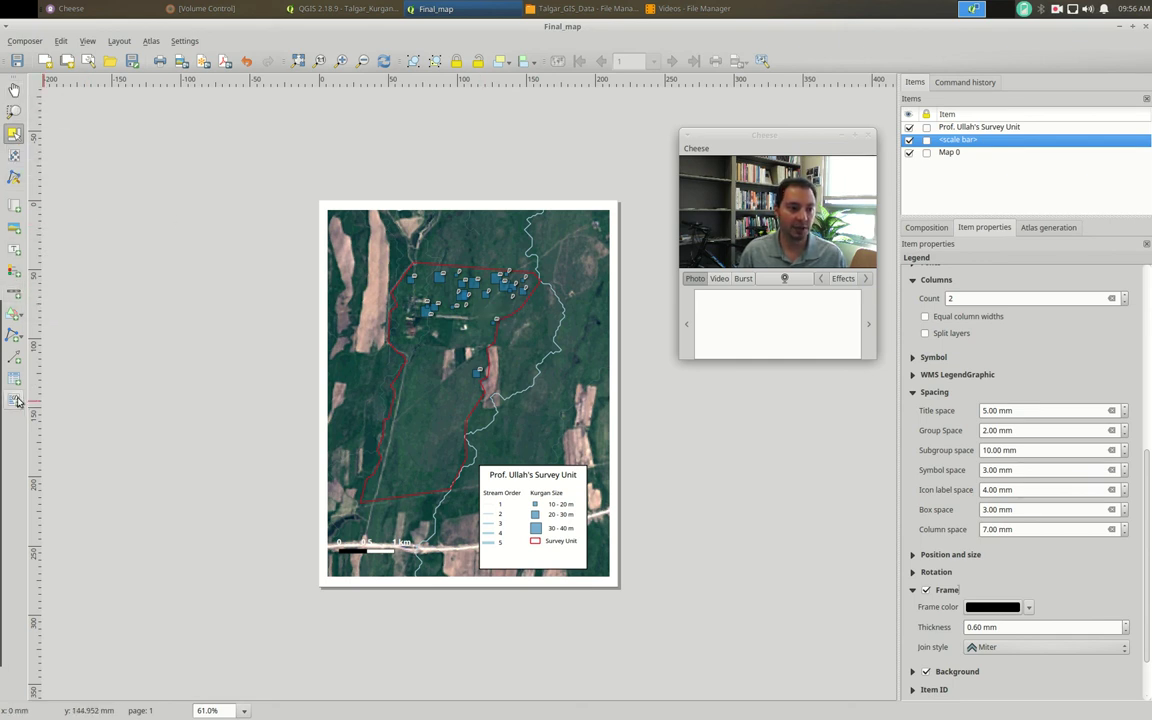
- Draw a picture item box near the map's top-right corner and select it
{"action": "left_click", "coordinate": [13, 231]}
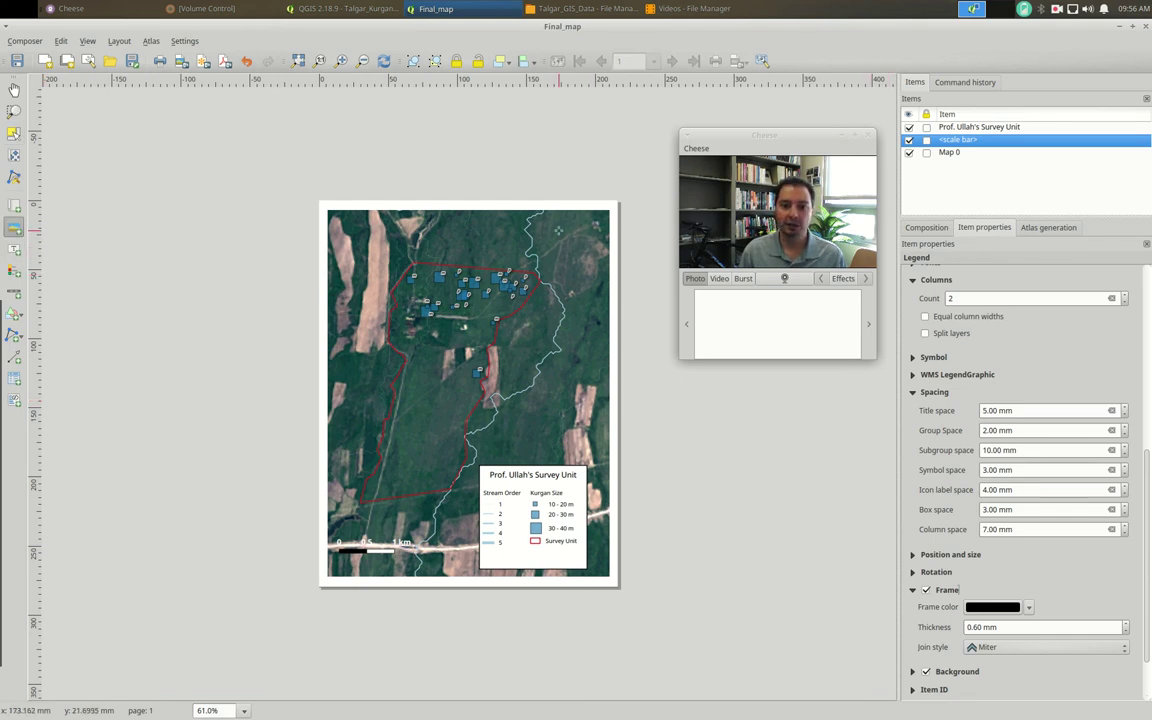
{"action": "left_click_drag", "start_coordinate": [561, 233], "coordinate": [597, 270]}
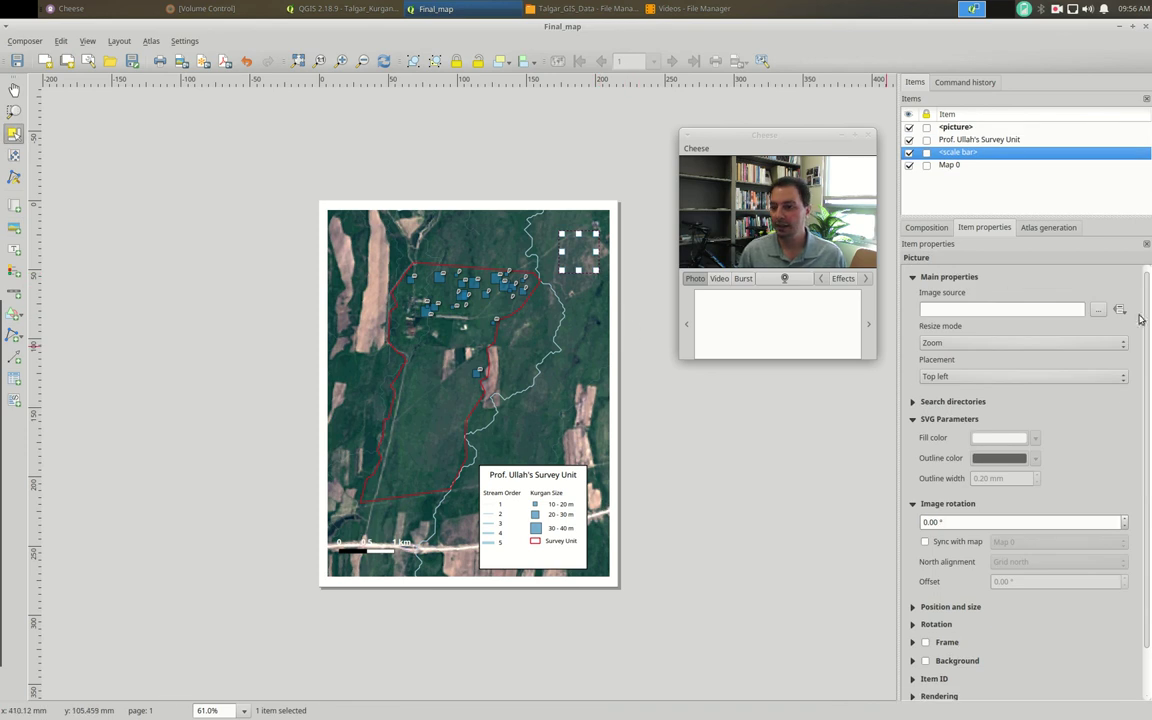
{"action": "left_click", "coordinate": [955, 128]}
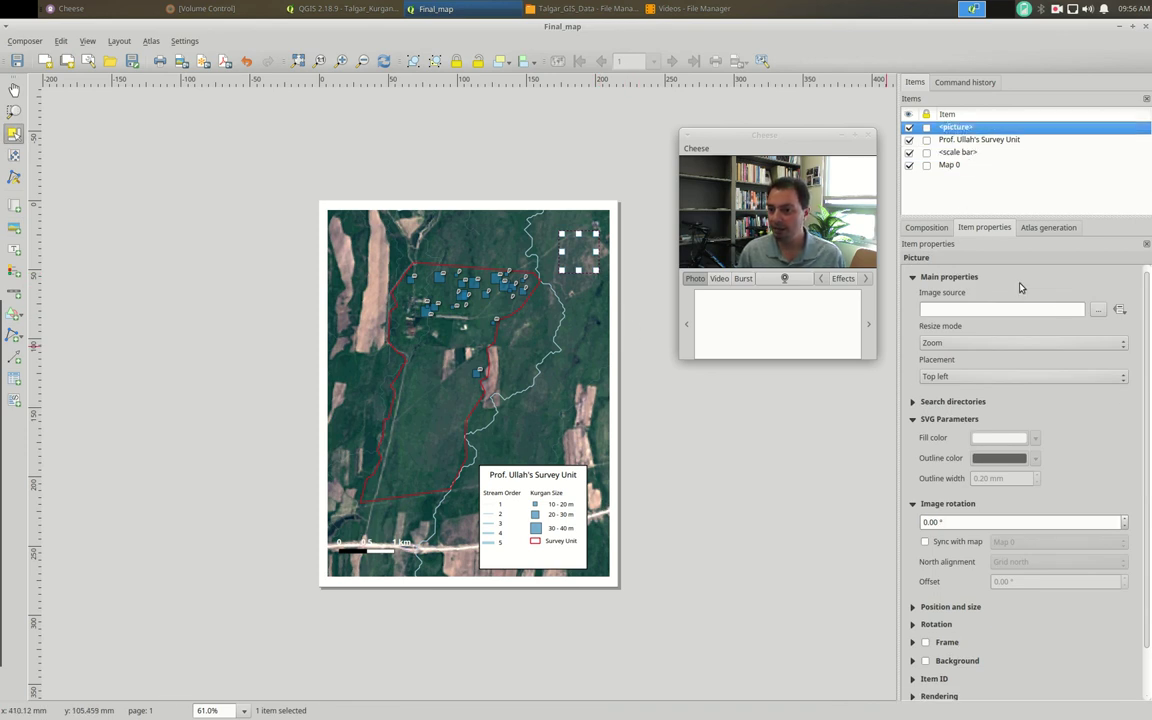
- Expand Search directories to browse the gallery of SVG symbols
{"action": "scroll", "coordinate": [940, 380], "scroll_direction": "down", "scroll_amount": 2}
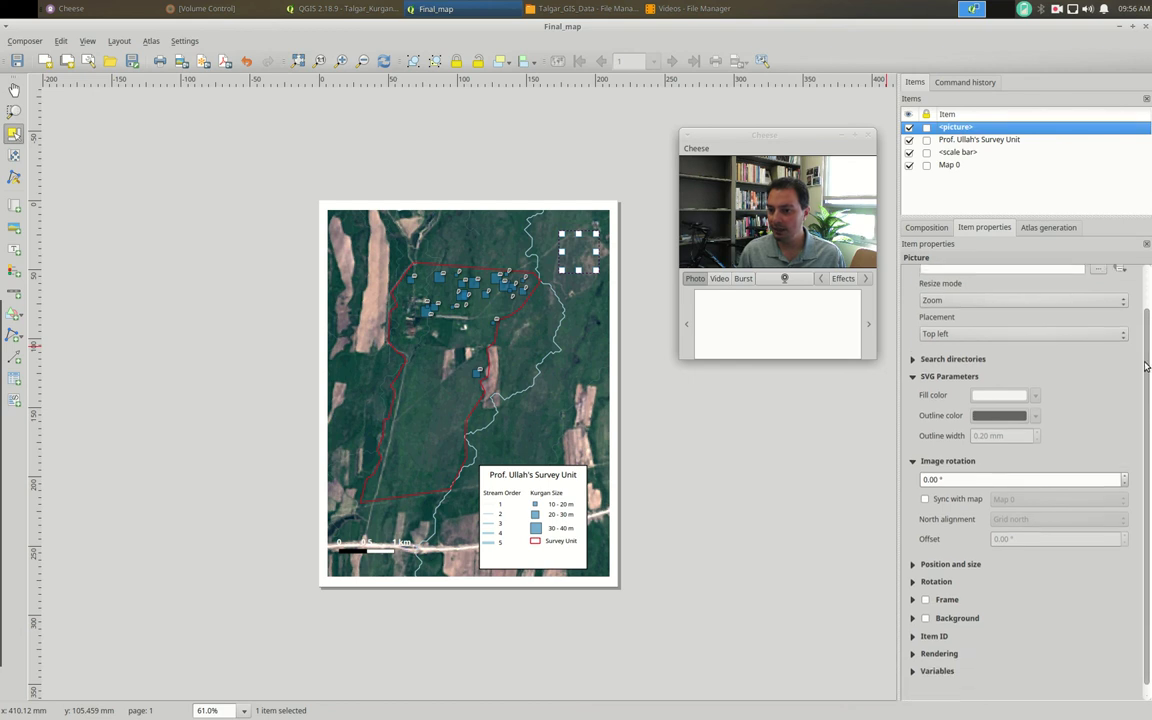
{"action": "left_click", "coordinate": [912, 350]}
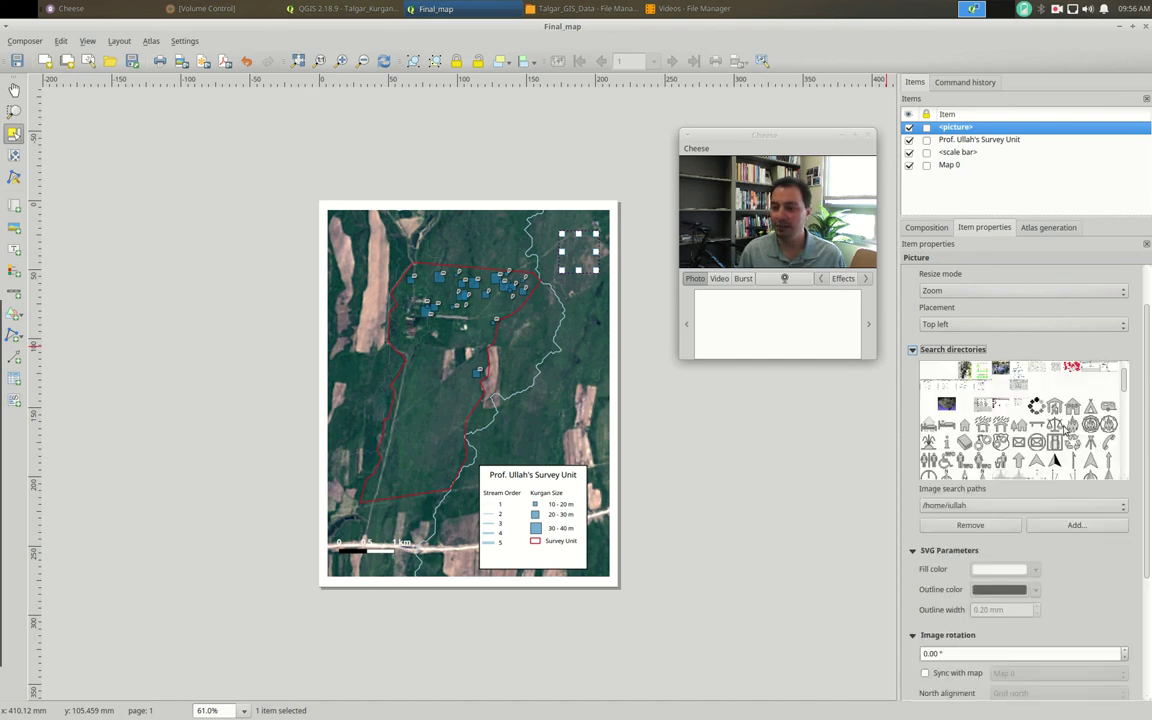
{"action": "scroll", "coordinate": [1062, 402], "scroll_direction": "down", "scroll_amount": 3}
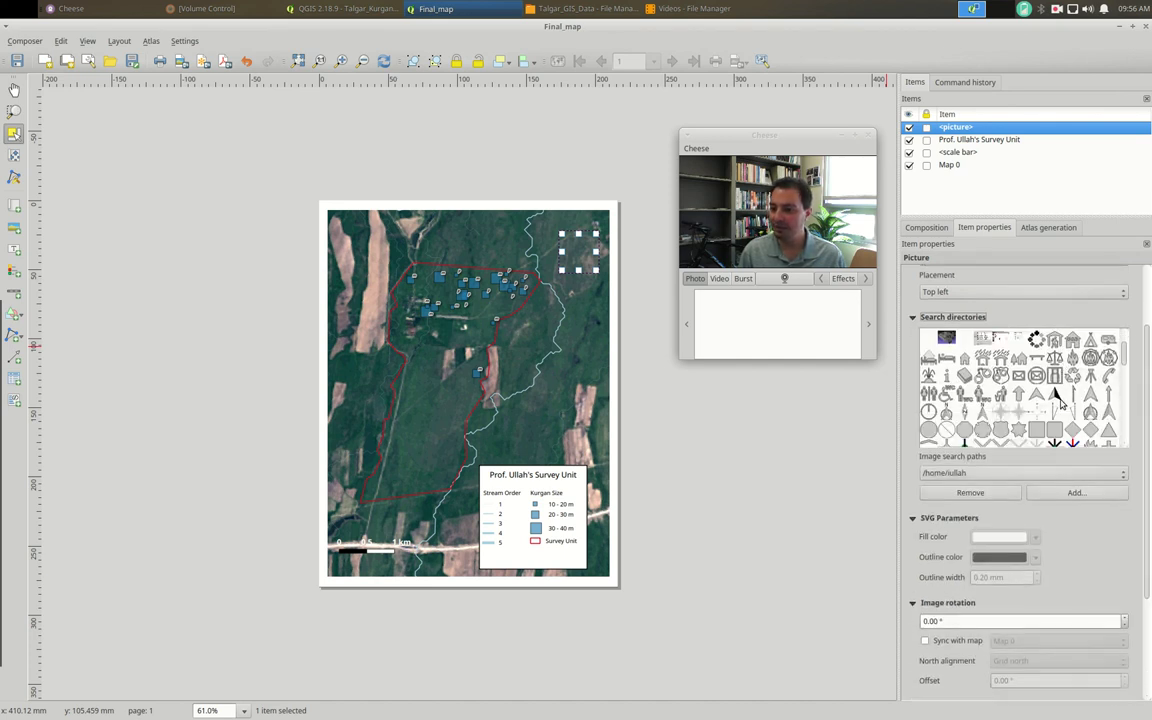
{"action": "scroll", "coordinate": [1058, 400], "scroll_direction": "down", "scroll_amount": 2}
{"action": "scroll", "coordinate": [1058, 402], "scroll_direction": "down", "scroll_amount": 4}
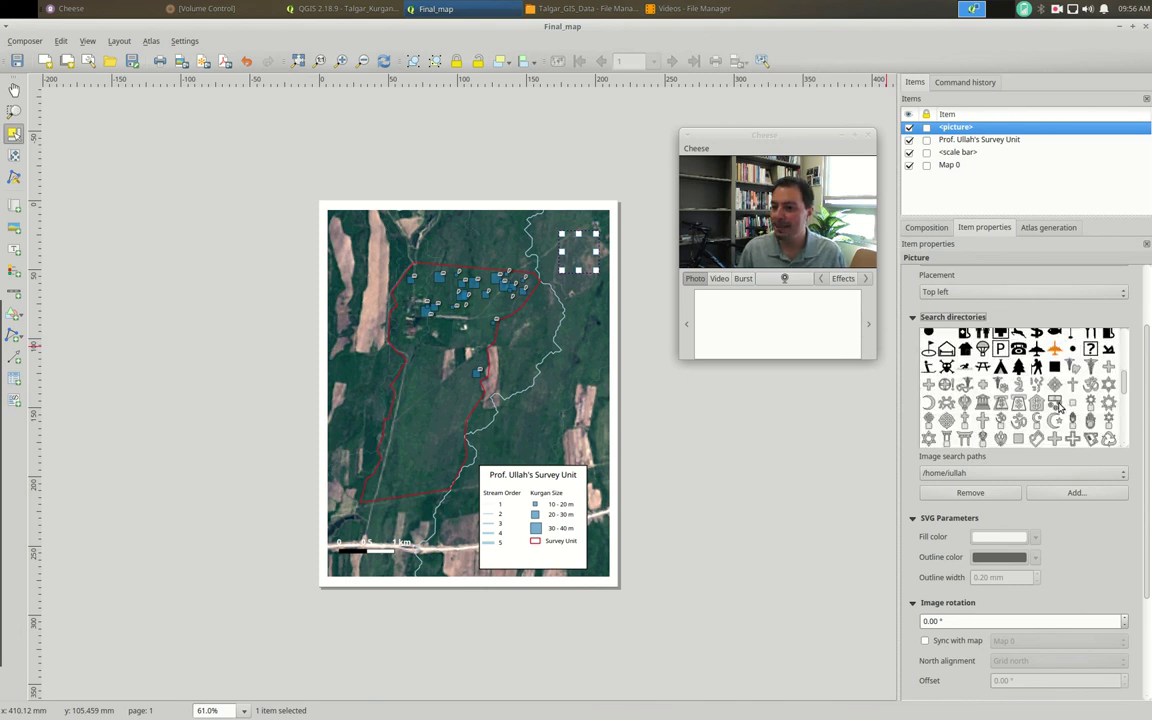
{"action": "scroll", "coordinate": [1060, 406], "scroll_direction": "up", "scroll_amount": 4}
{"action": "scroll", "coordinate": [1058, 404], "scroll_direction": "down", "scroll_amount": 10}
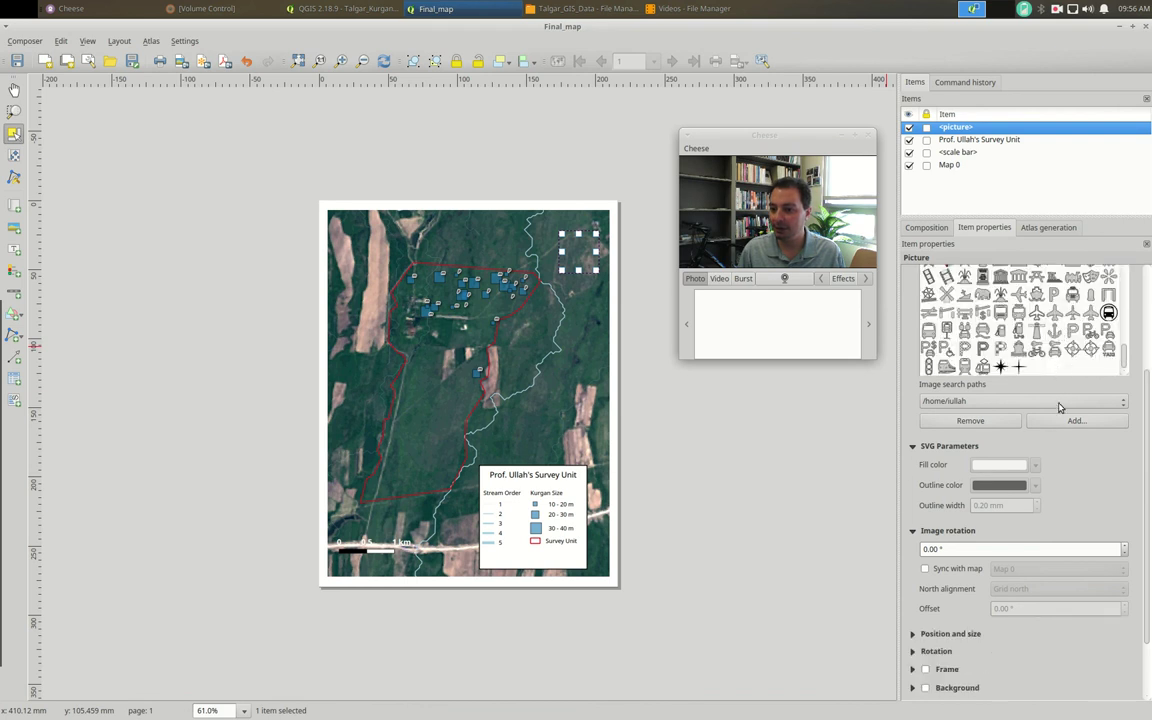
- Choose a north-arrow SVG symbol for the picture item
{"action": "left_click", "coordinate": [1001, 367]}
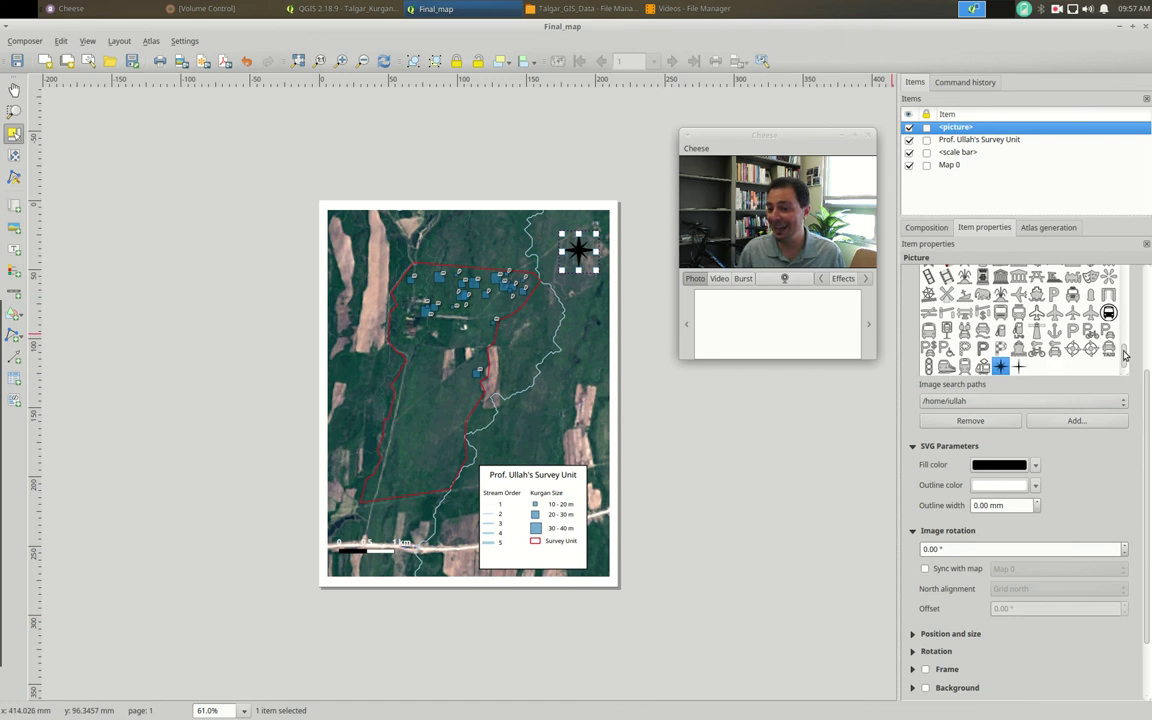
{"action": "left_click_drag", "start_coordinate": [1123, 362], "coordinate": [1128, 284]}
{"action": "left_click", "coordinate": [1055, 316]}
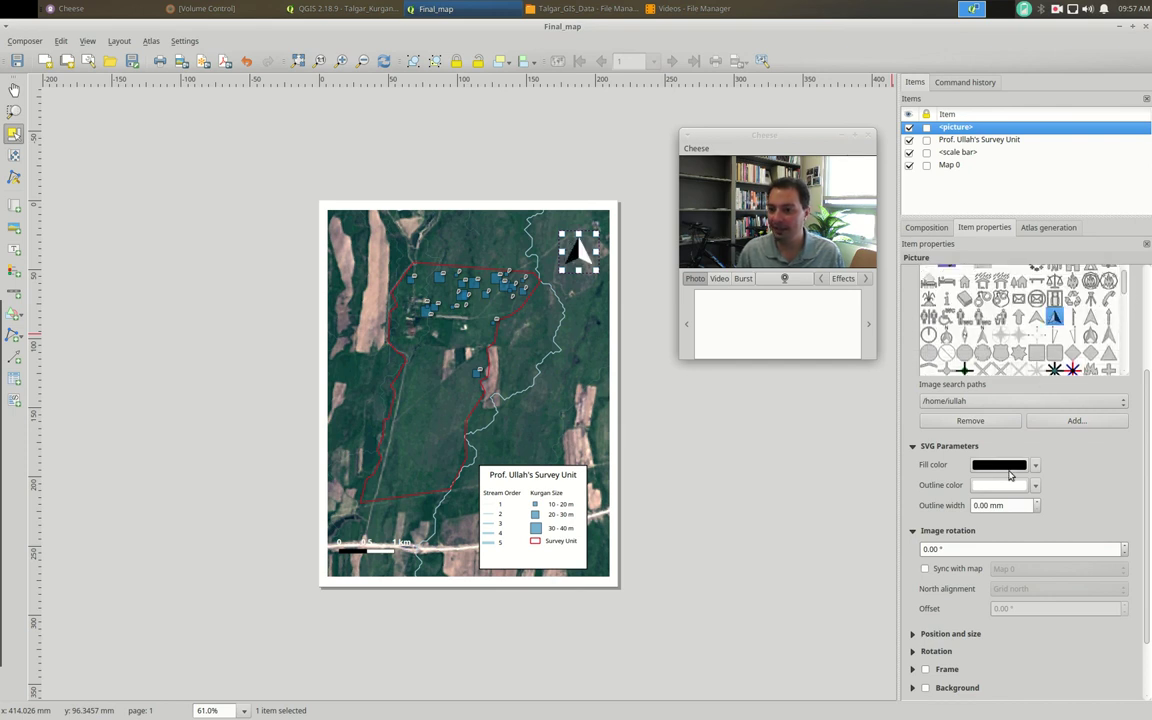
{"action": "left_click", "coordinate": [1036, 317]}
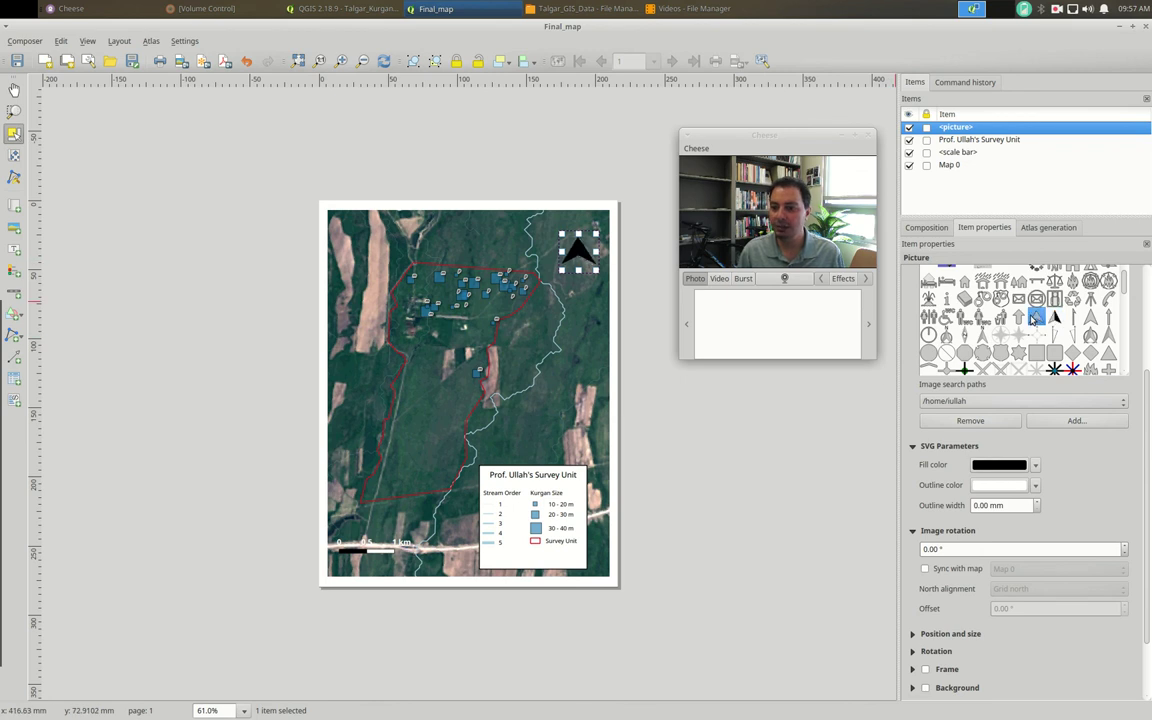
{"action": "left_click", "coordinate": [1017, 318]}
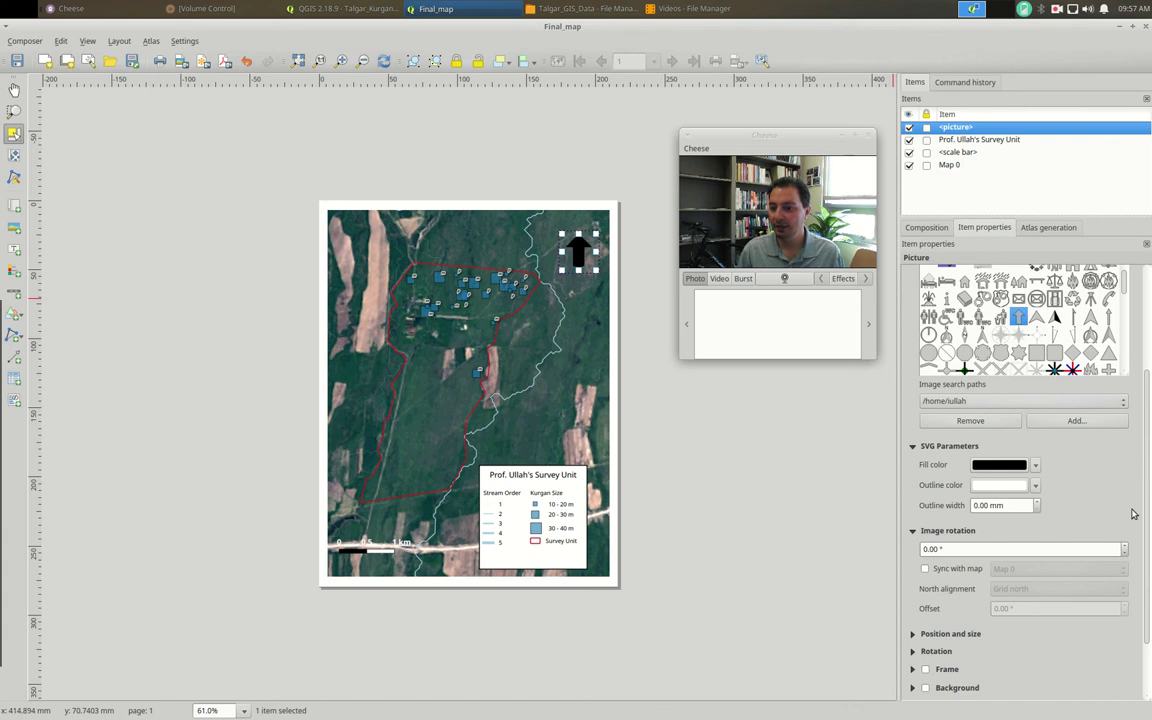
- Make the north arrow white with a black 0.60 mm outline and enlarge it slightly
{"action": "left_click", "coordinate": [1007, 467]}
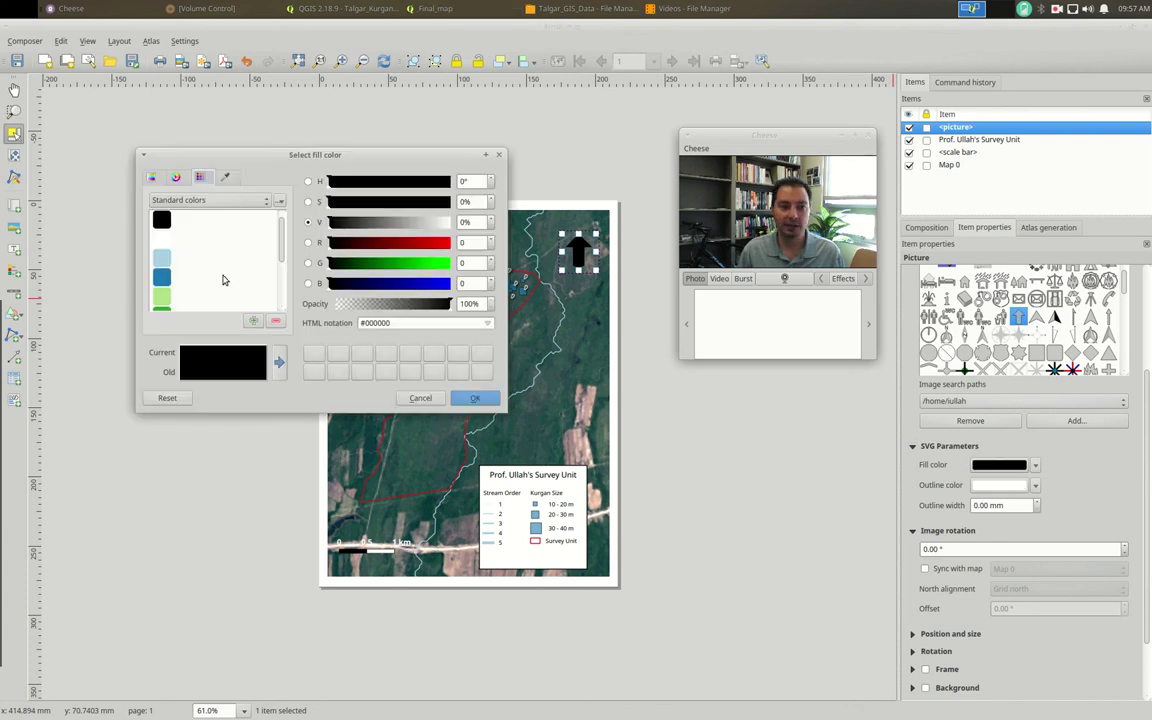
{"action": "left_click", "coordinate": [160, 243]}
{"action": "left_click", "coordinate": [473, 398]}
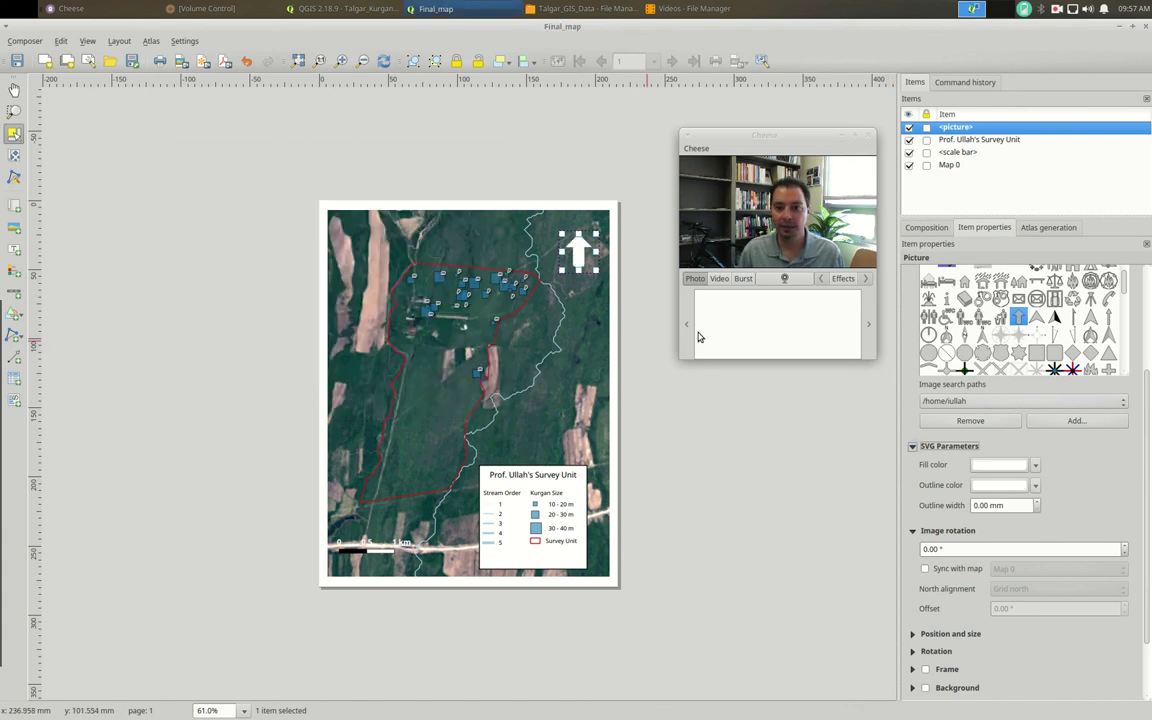
{"action": "left_click", "coordinate": [1034, 486]}
{"action": "left_click", "coordinate": [988, 612]}
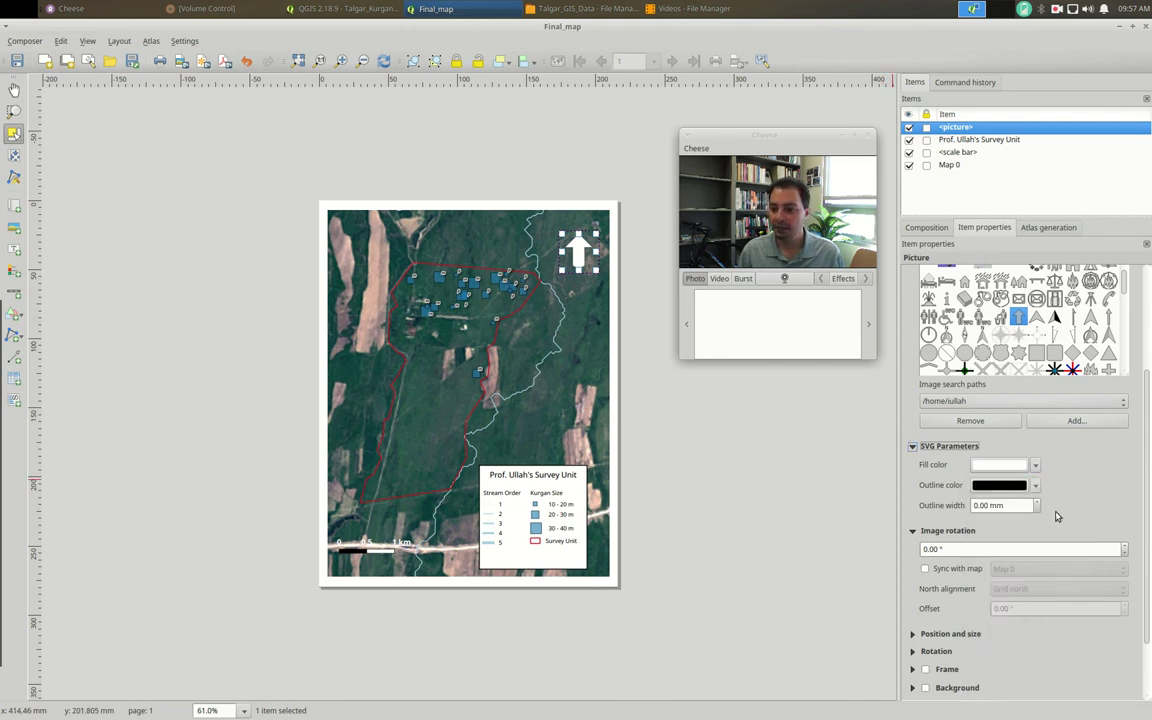
{"action": "double_click", "coordinate": [988, 505]}
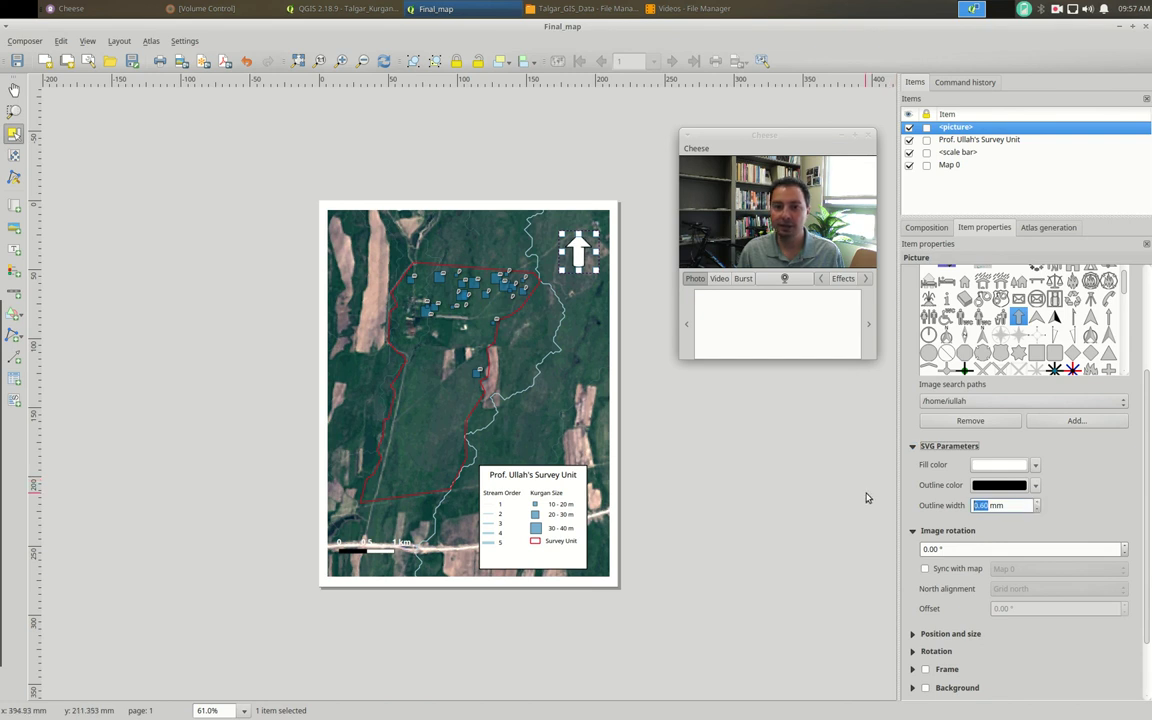
{"action": "left_click", "coordinate": [1038, 320]}
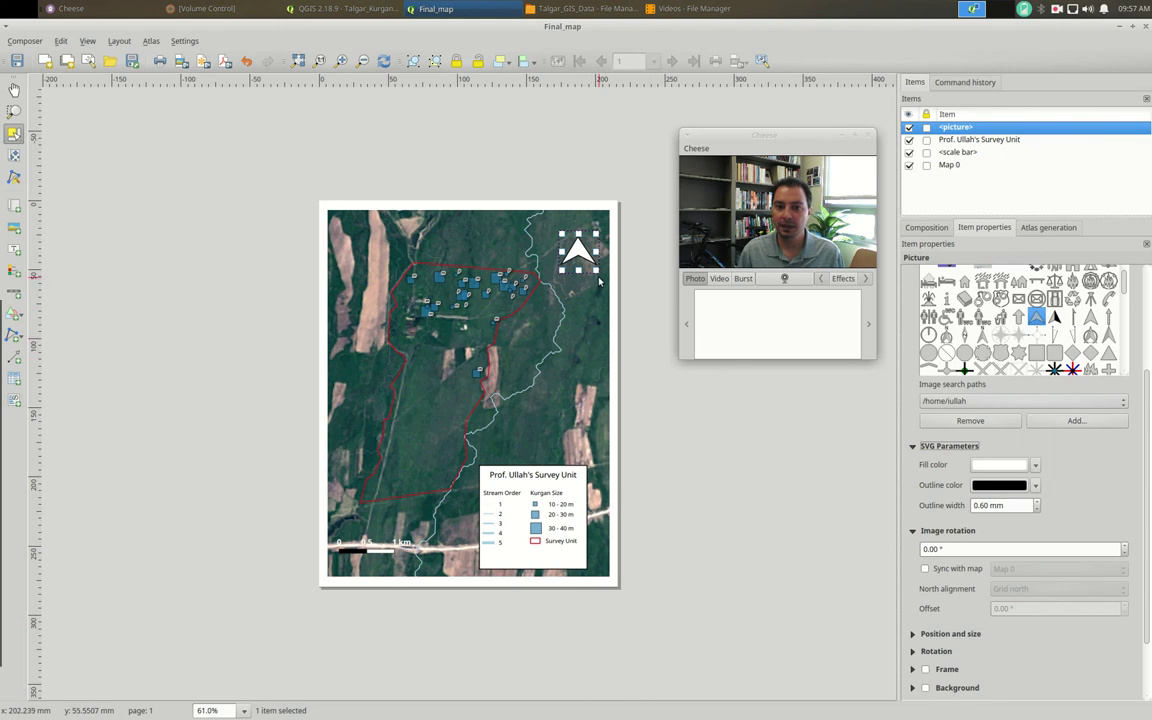
{"action": "left_click_drag", "start_coordinate": [597, 270], "coordinate": [587, 224]}
{"action": "left_click", "coordinate": [725, 478]}
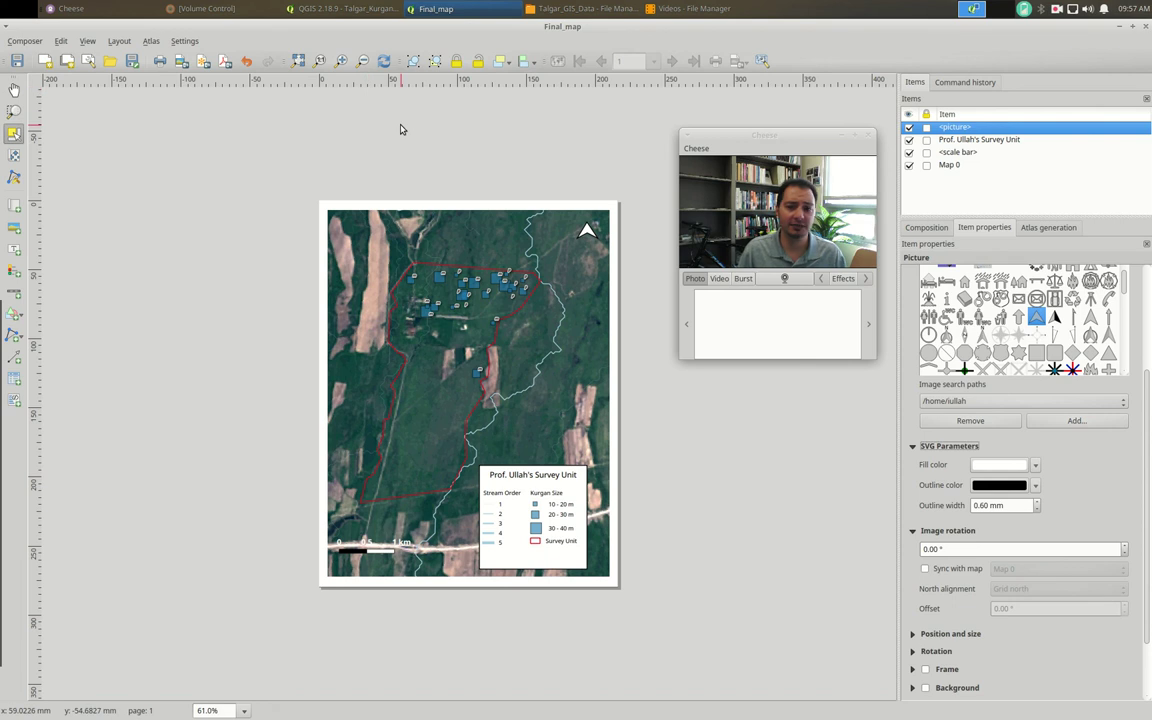
- In the map item's grids, remove the extra Grid 2 and enable drawing Grid 1
{"action": "left_click", "coordinate": [968, 166]}
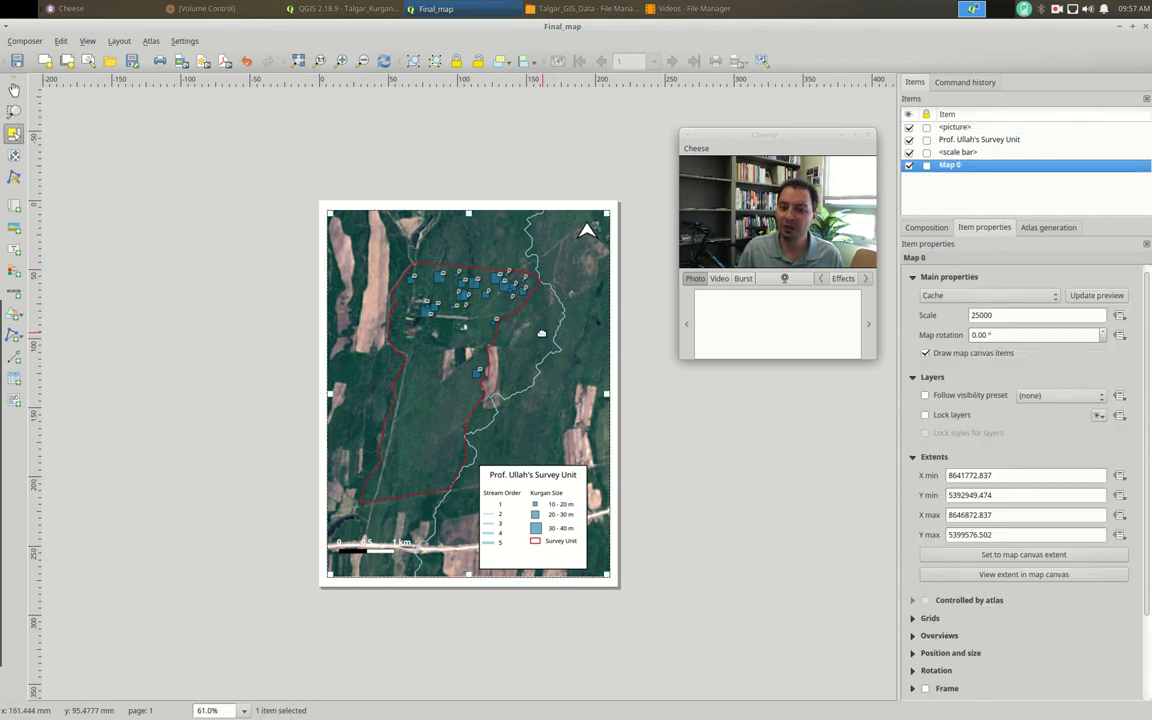
{"action": "scroll", "coordinate": [1147, 316], "scroll_direction": "down", "scroll_amount": 3}
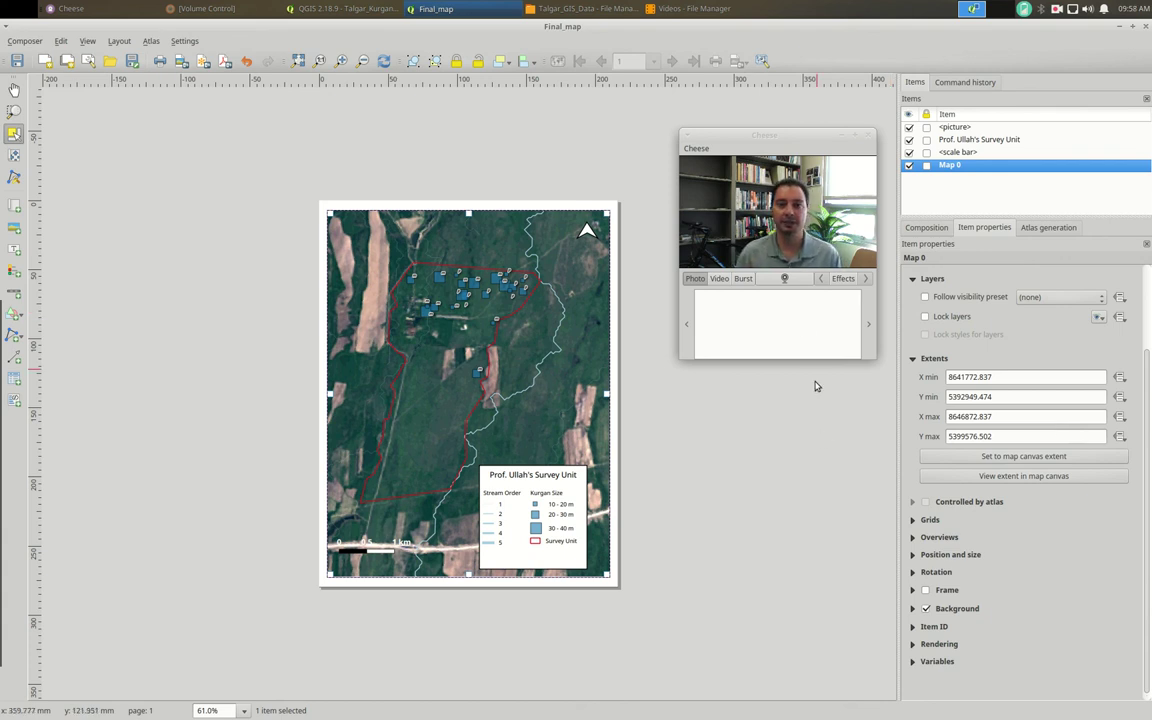
{"action": "left_click", "coordinate": [912, 520]}
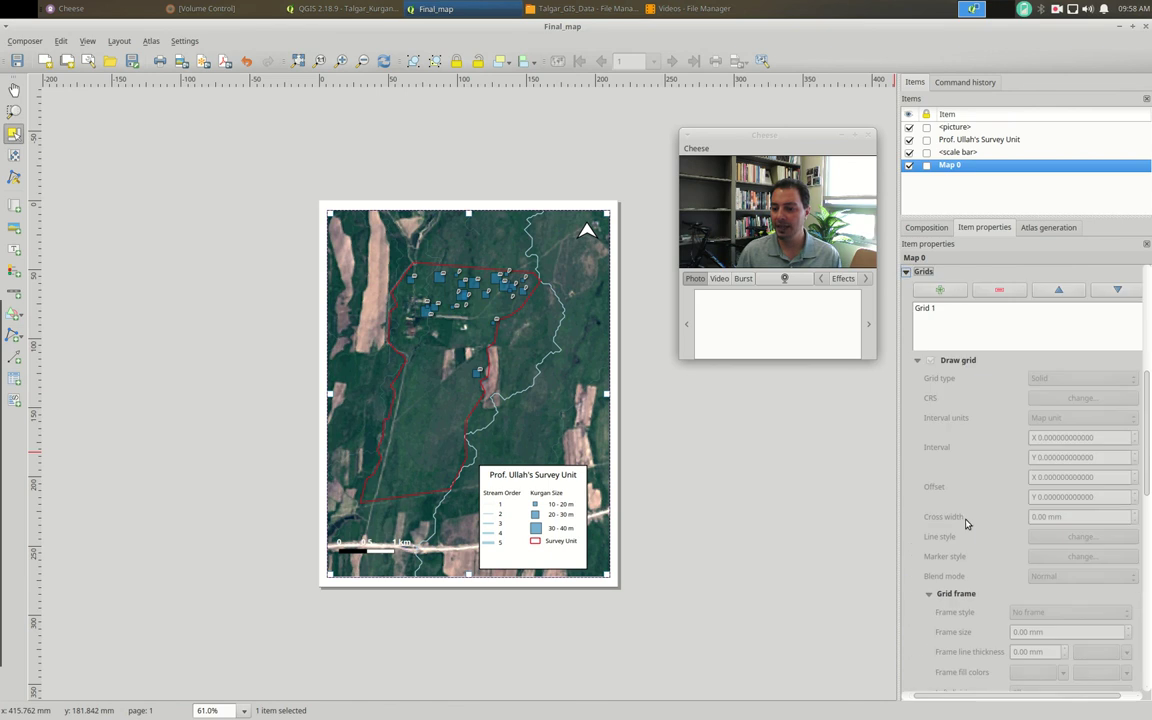
{"action": "left_click", "coordinate": [939, 289]}
{"action": "left_click", "coordinate": [981, 289]}
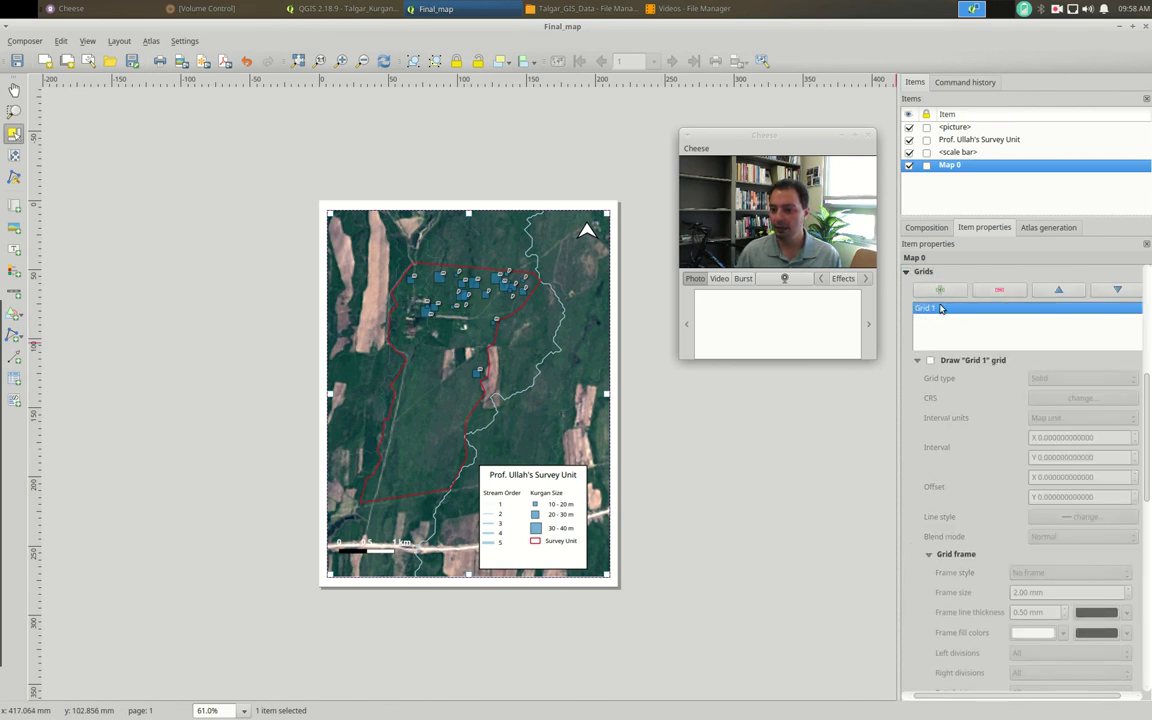
{"action": "left_click", "coordinate": [931, 360]}
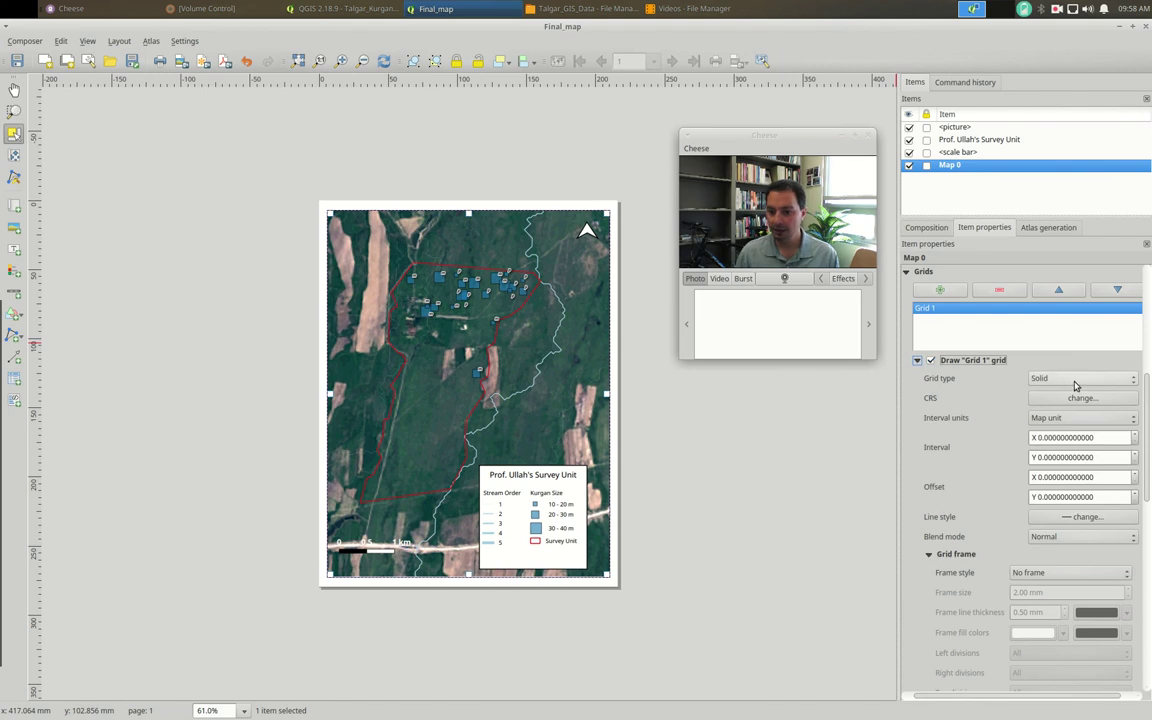
- Set the grid's X and Y intervals to 500 map units
{"action": "left_click", "coordinate": [1038, 437]}
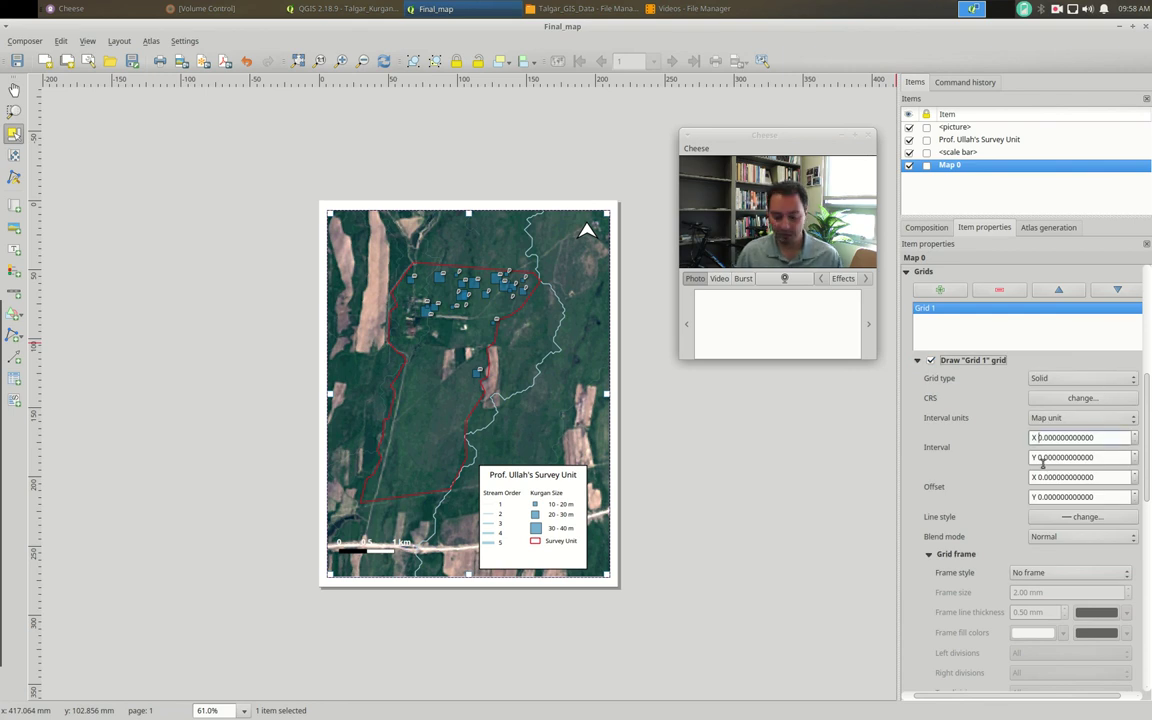
{"action": "type", "text": "5"}
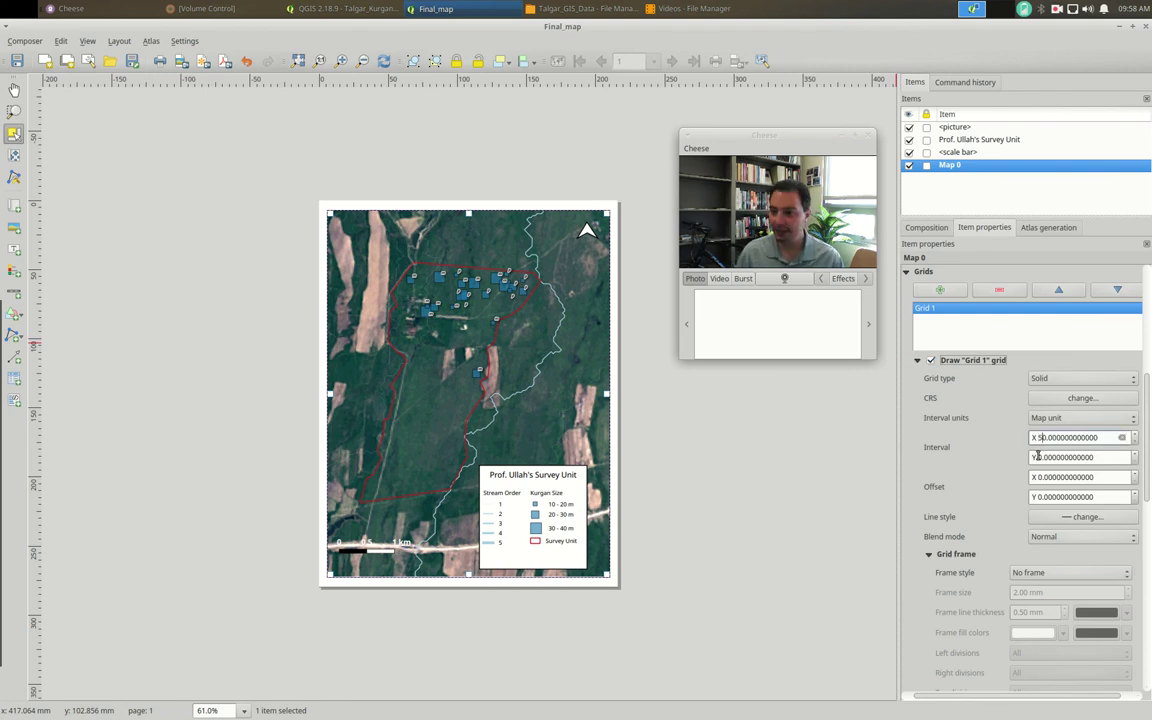
{"action": "left_click", "coordinate": [1037, 456]}
{"action": "type", "text": "5"}
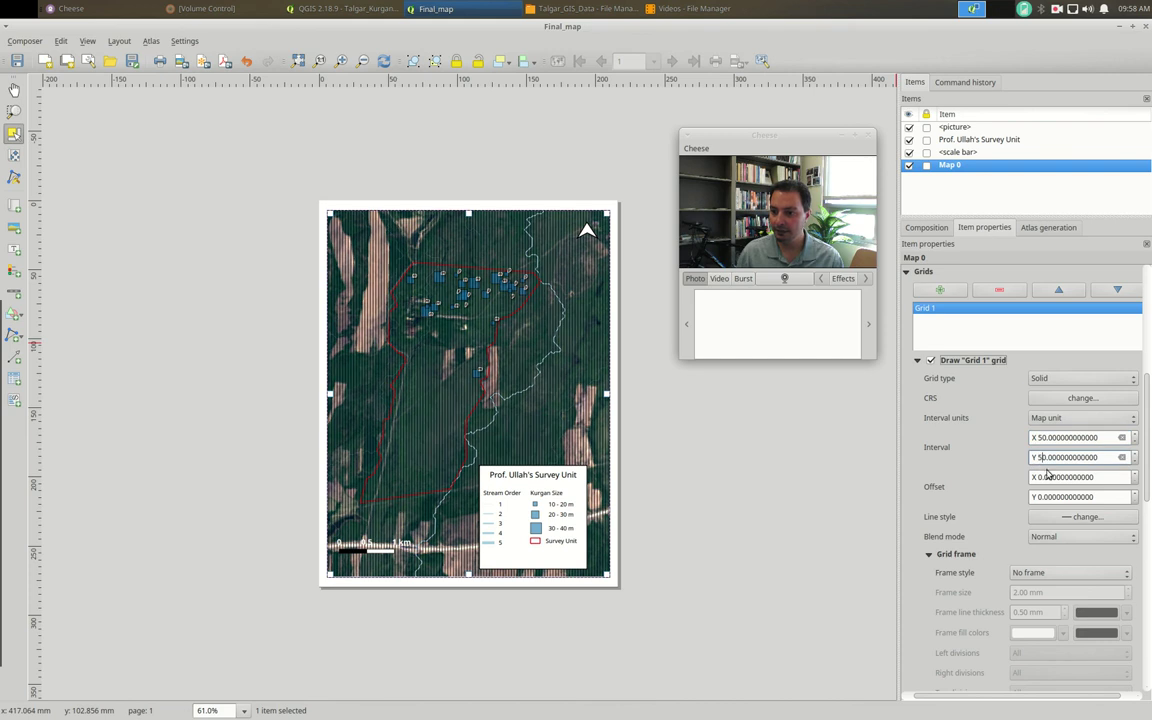
{"action": "left_click", "coordinate": [1080, 418]}
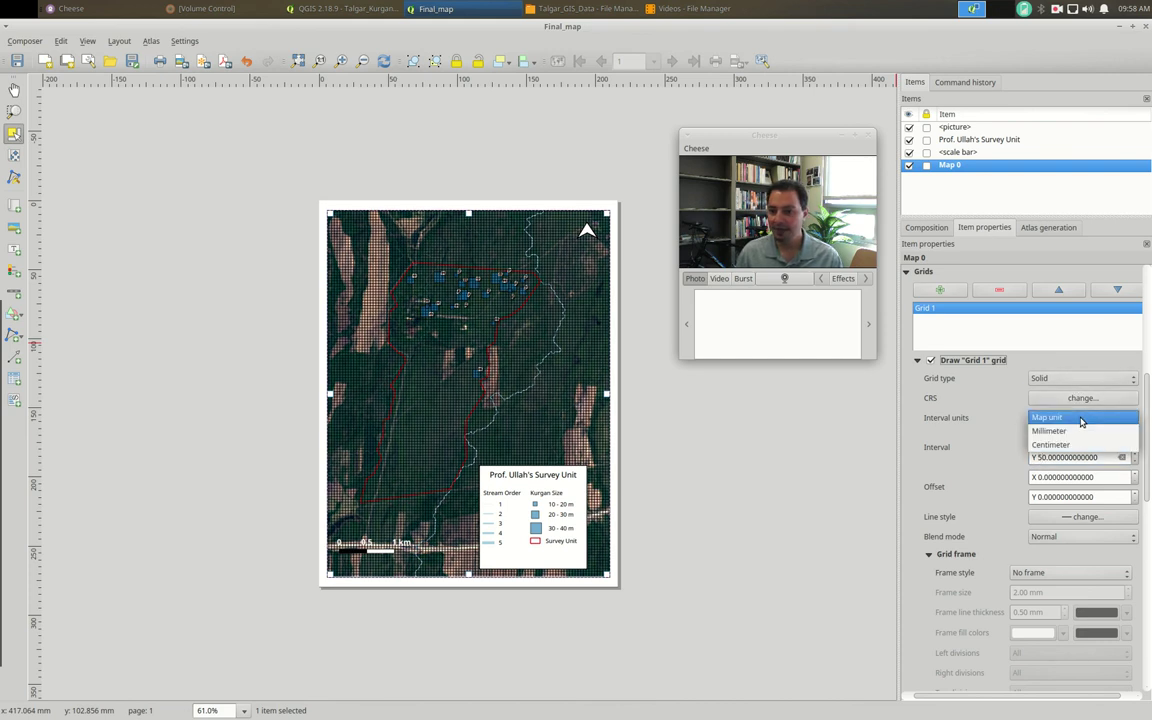
{"action": "left_click", "coordinate": [1075, 431]}
{"action": "left_click", "coordinate": [1065, 413]}
{"action": "left_click", "coordinate": [1045, 402]}
{"action": "left_click", "coordinate": [1041, 437]}
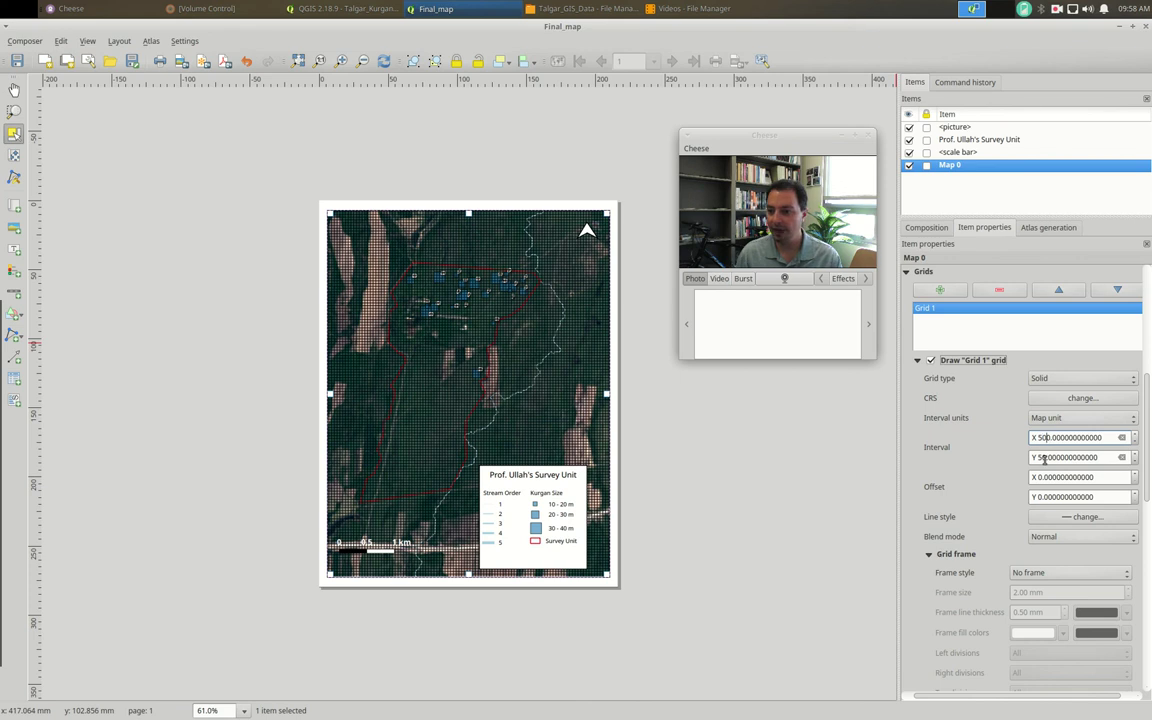
{"action": "left_click", "coordinate": [1043, 458]}
{"action": "type", "text": "0"}
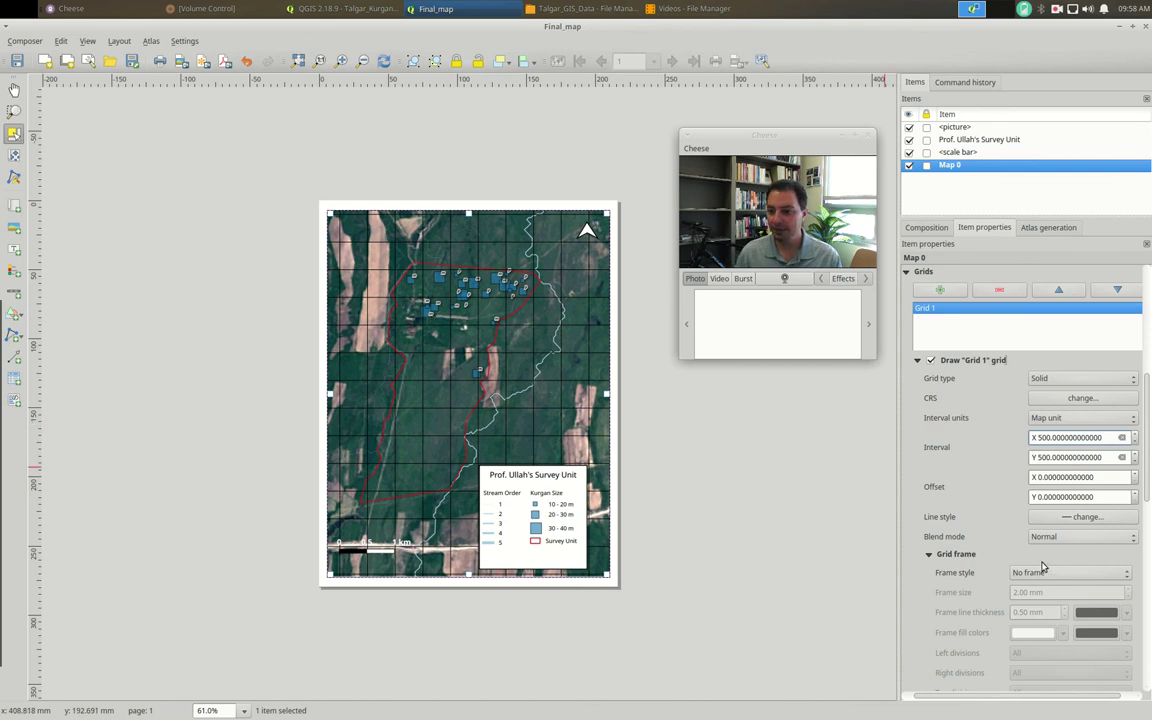
{"action": "left_click", "coordinate": [1057, 380]}
{"action": "left_click", "coordinate": [1055, 389]}
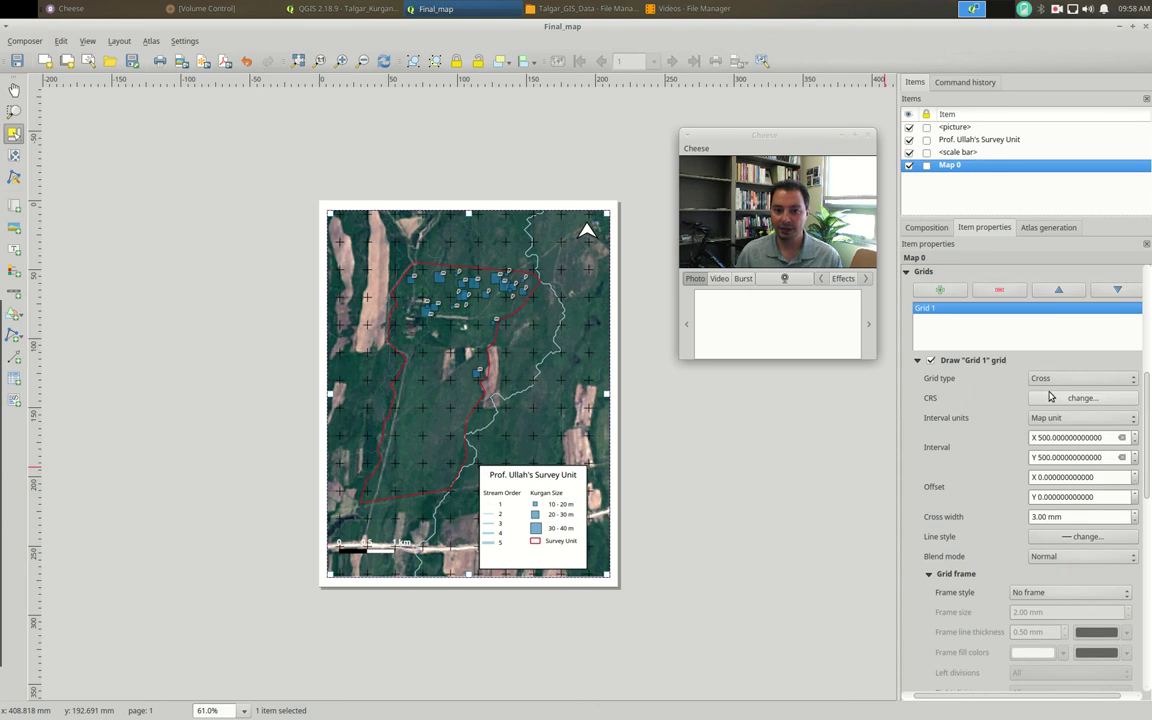
{"action": "left_click", "coordinate": [1057, 380]}
{"action": "left_click", "coordinate": [1052, 392]}
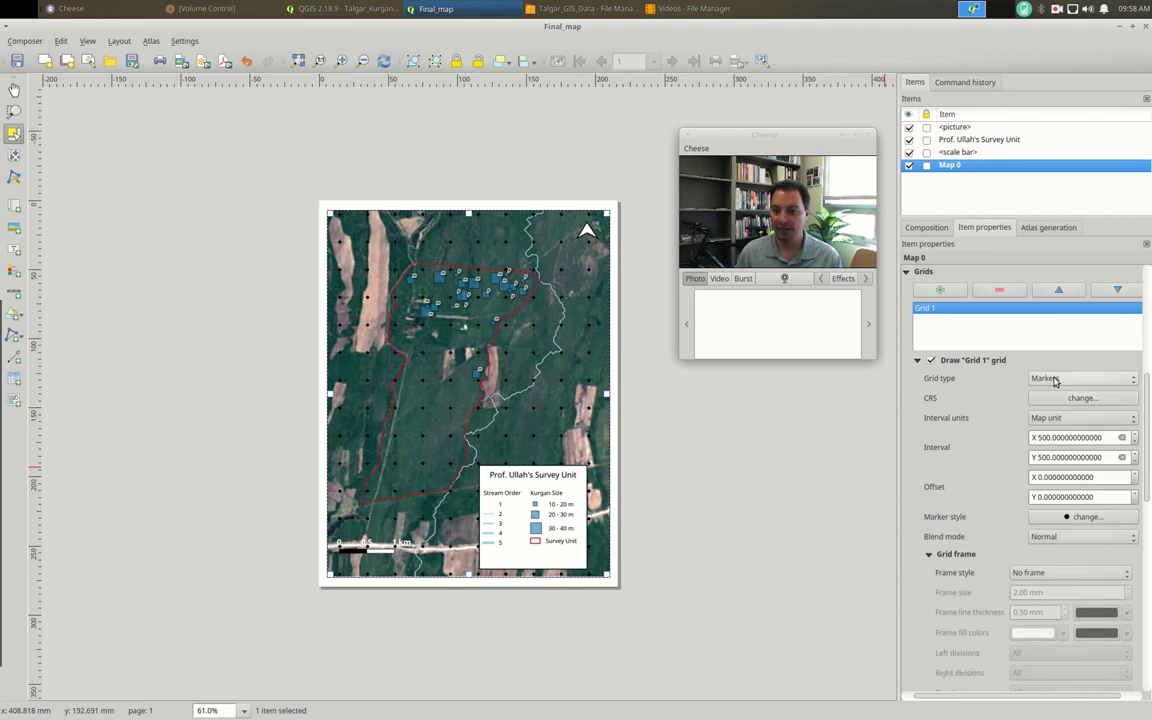
{"action": "left_click", "coordinate": [1055, 380]}
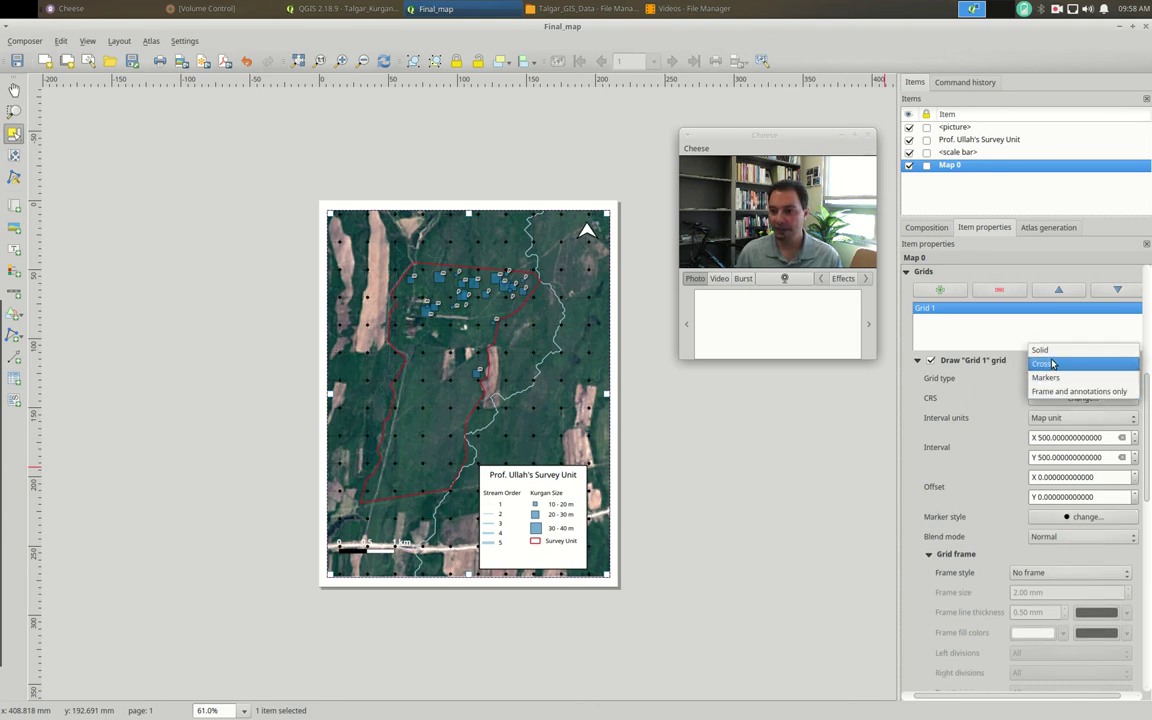
{"action": "left_click", "coordinate": [1051, 351]}
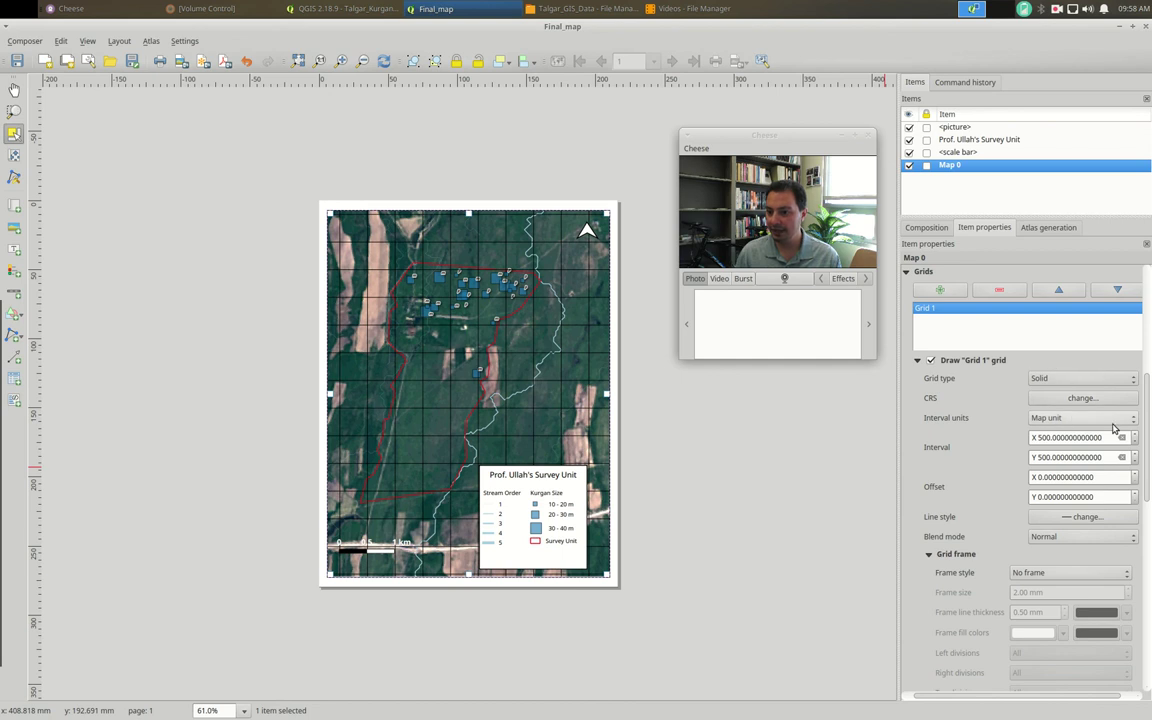
{"action": "scroll", "coordinate": [1100, 380], "scroll_direction": "down", "scroll_amount": 2}
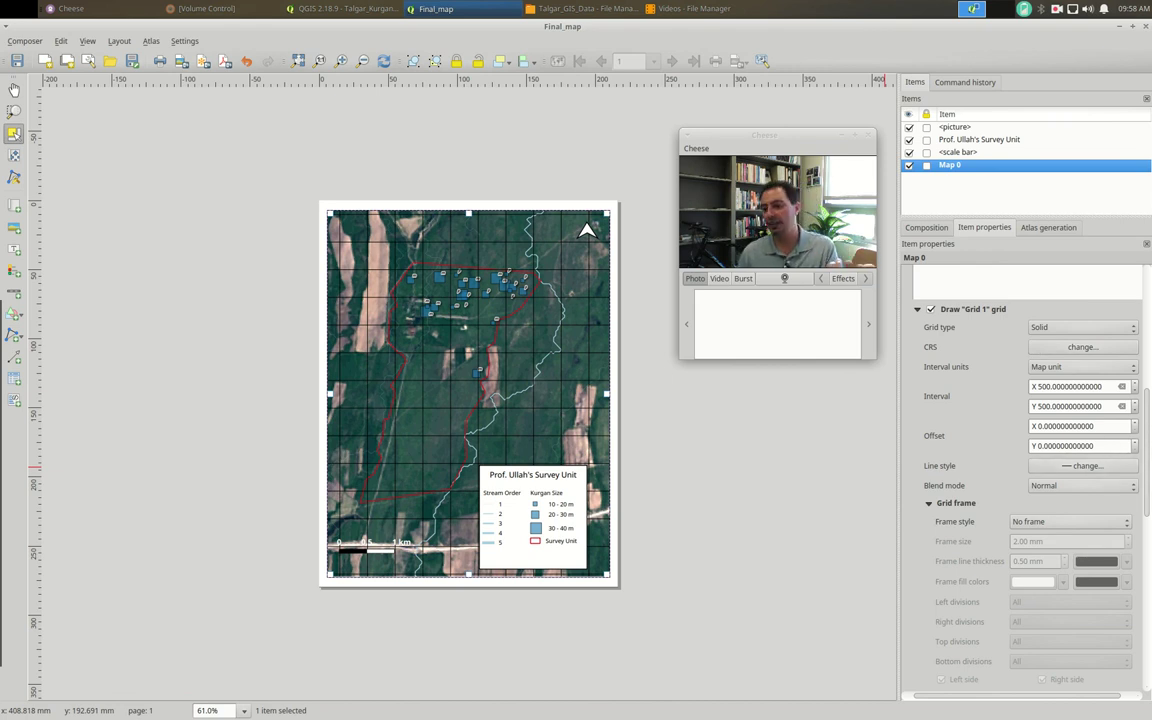
{"action": "scroll", "coordinate": [1147, 424], "scroll_direction": "down", "scroll_amount": 3}
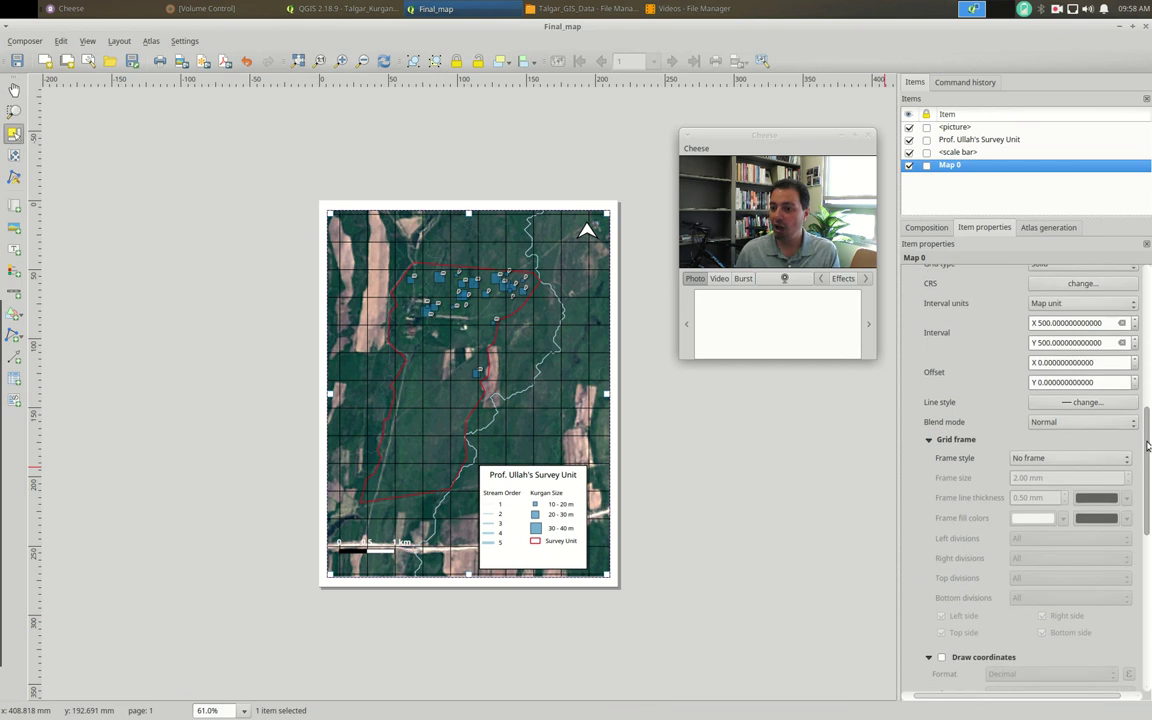
{"action": "left_click", "coordinate": [1098, 396]}
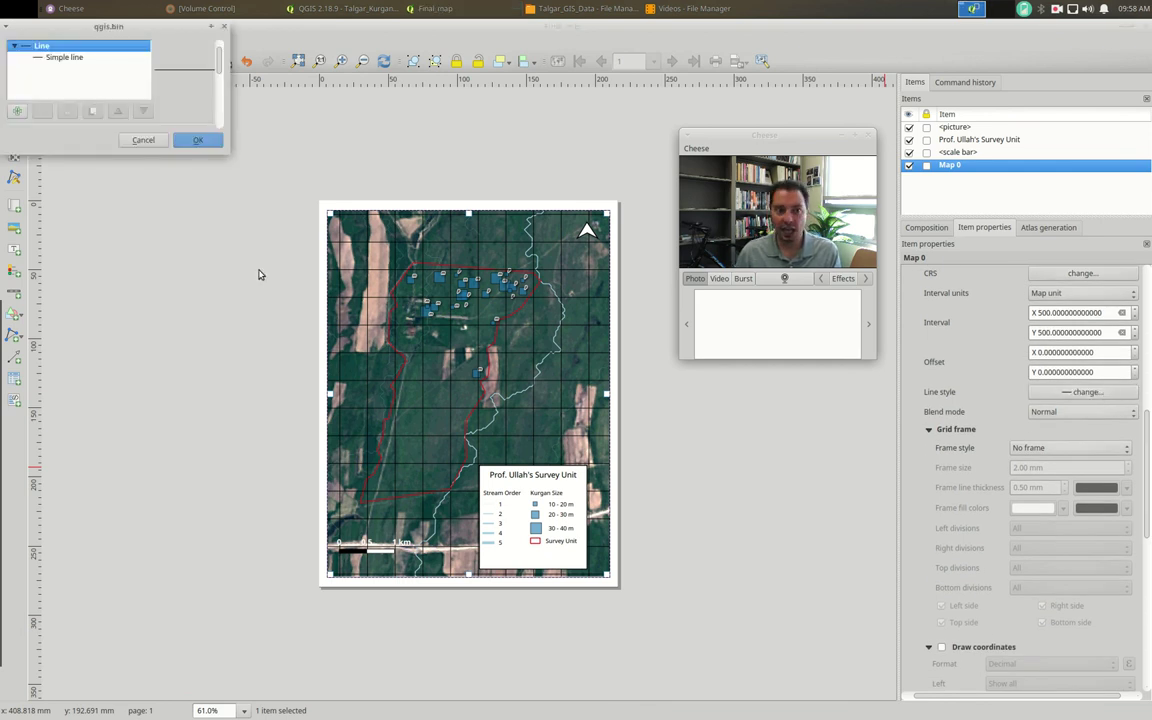
{"action": "left_click", "coordinate": [64, 58]}
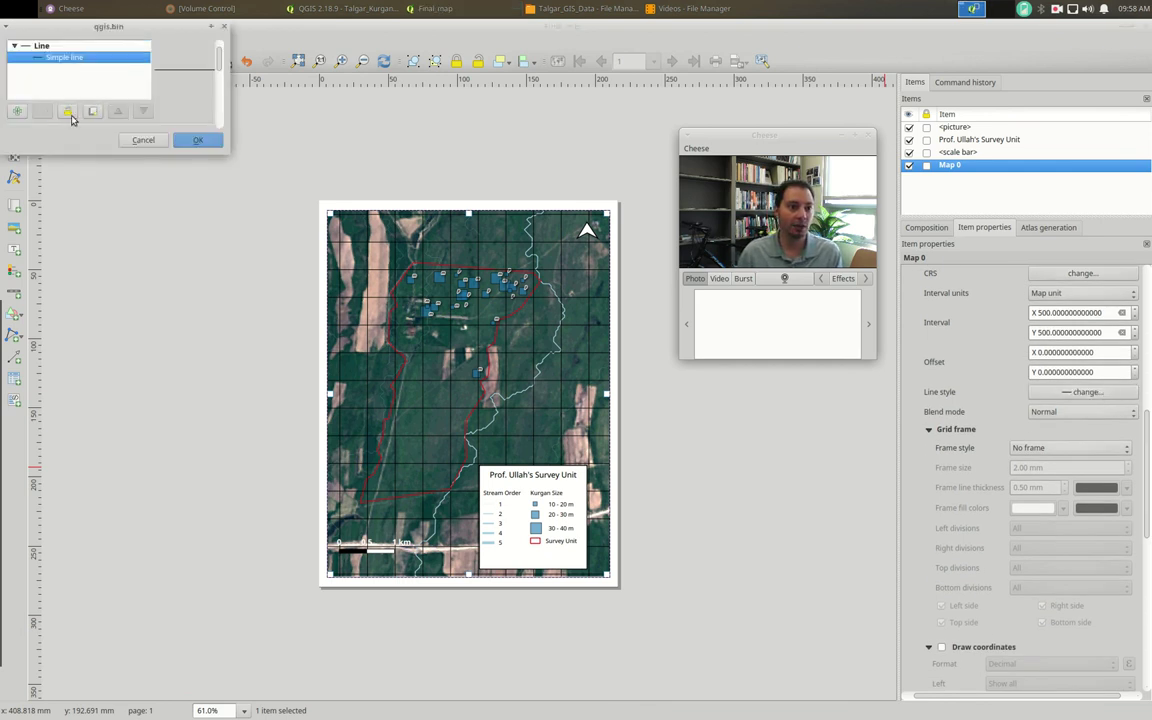
{"action": "left_click", "coordinate": [40, 46]}
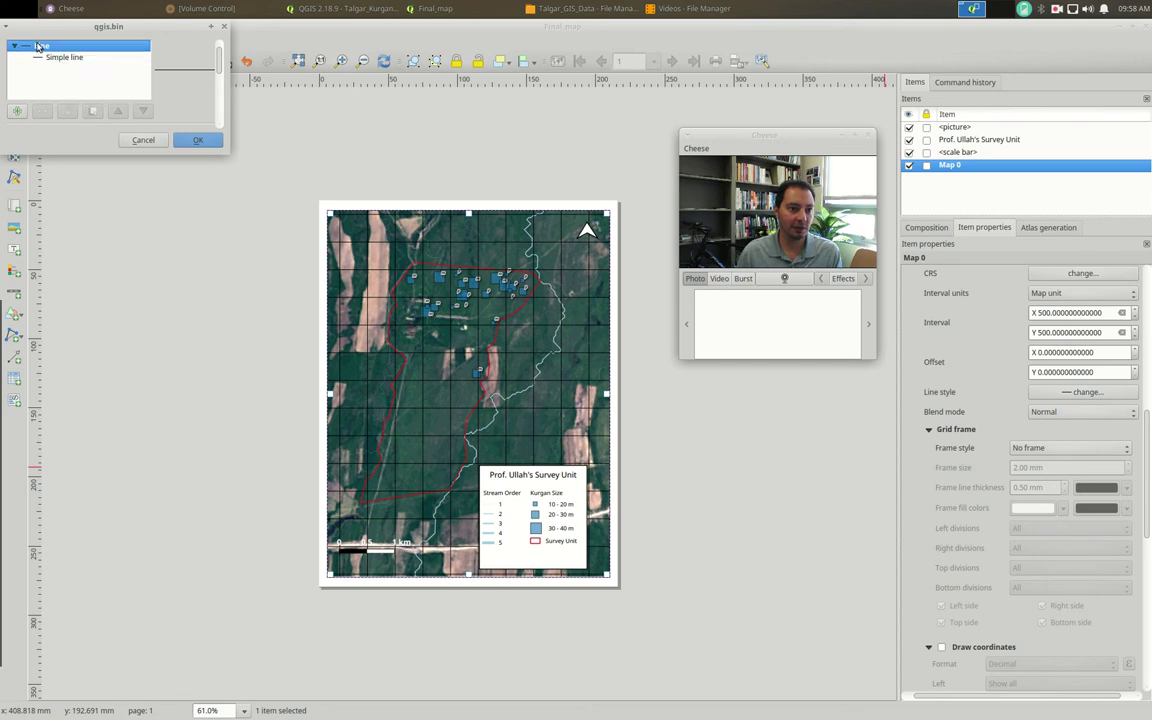
{"action": "left_click", "coordinate": [145, 140]}
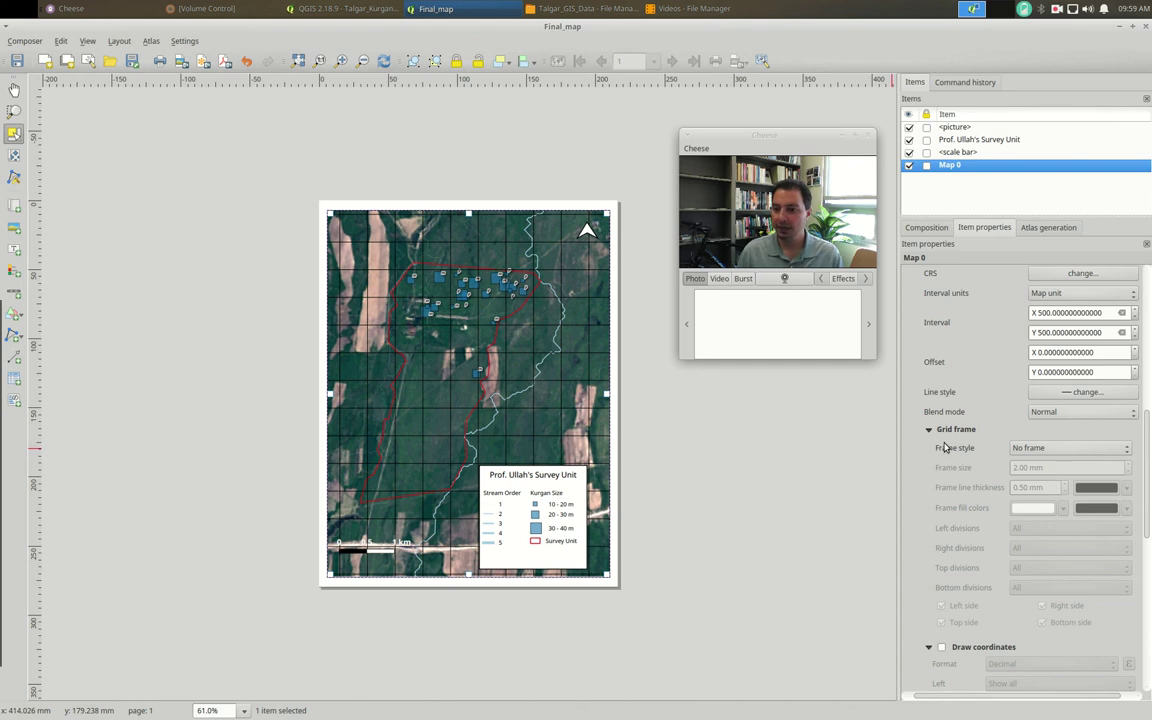
- Compare interior and exterior tick frames, then settle on a 1.00 mm Zebra frame with 0.00 mm line thickness
{"action": "left_click", "coordinate": [1055, 449]}
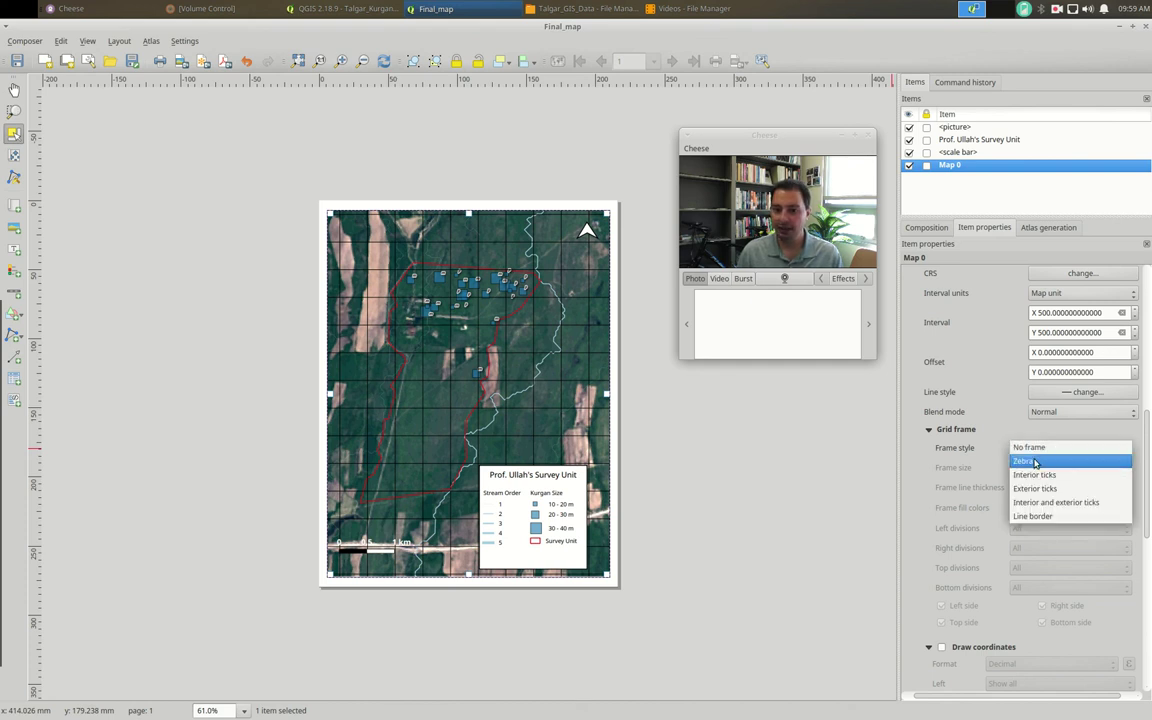
{"action": "left_click", "coordinate": [1036, 462]}
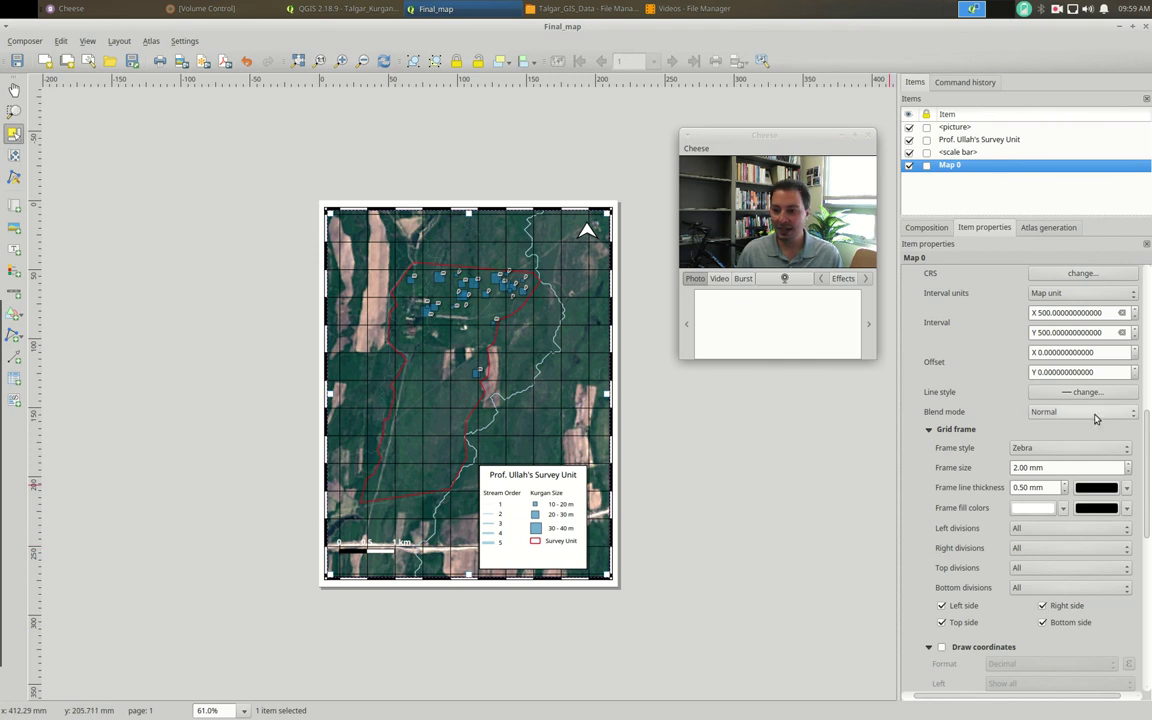
{"action": "left_click", "coordinate": [1055, 448]}
{"action": "left_click", "coordinate": [1059, 461]}
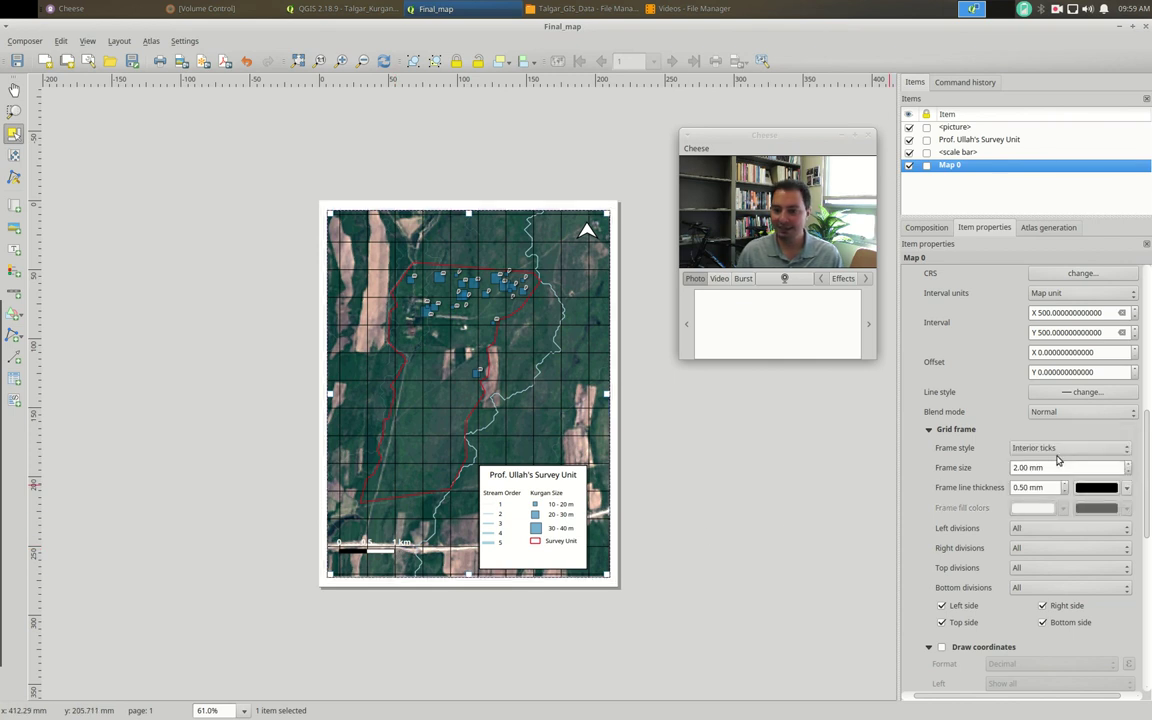
{"action": "left_click", "coordinate": [1052, 449]}
{"action": "left_click", "coordinate": [1045, 457]}
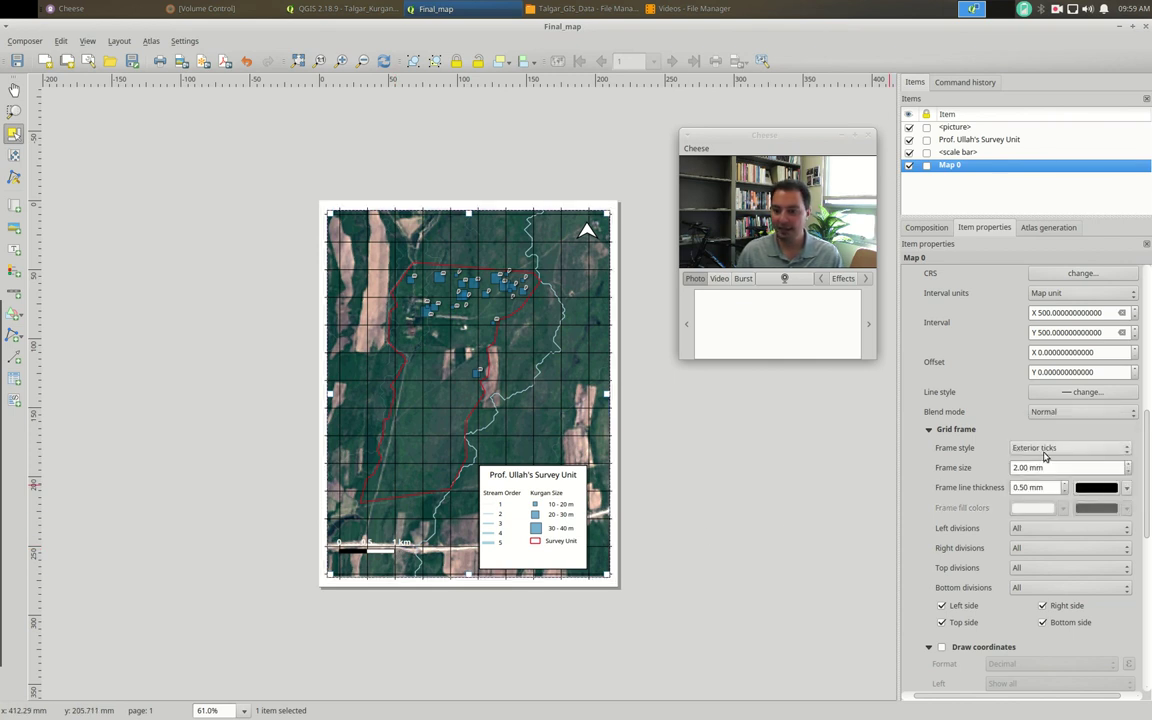
{"action": "left_click", "coordinate": [1045, 449]}
{"action": "left_click", "coordinate": [1040, 419]}
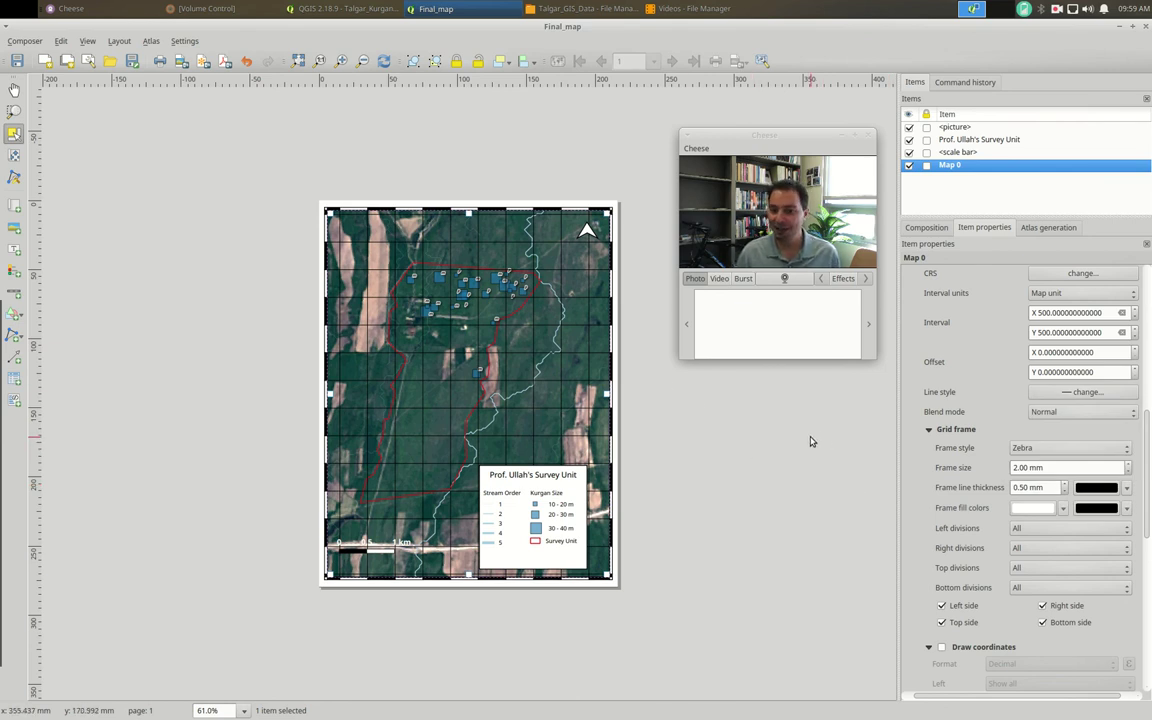
{"action": "left_click", "coordinate": [1064, 492]}
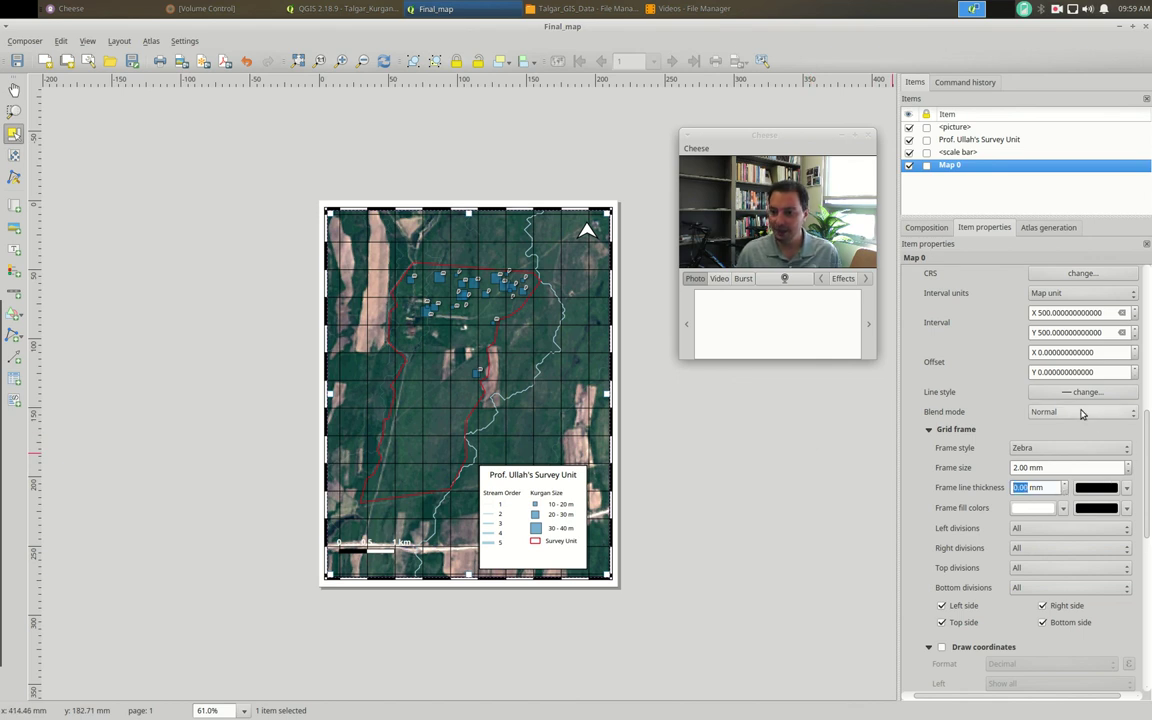
{"action": "scroll", "coordinate": [1070, 440], "scroll_direction": "down", "scroll_amount": 2}
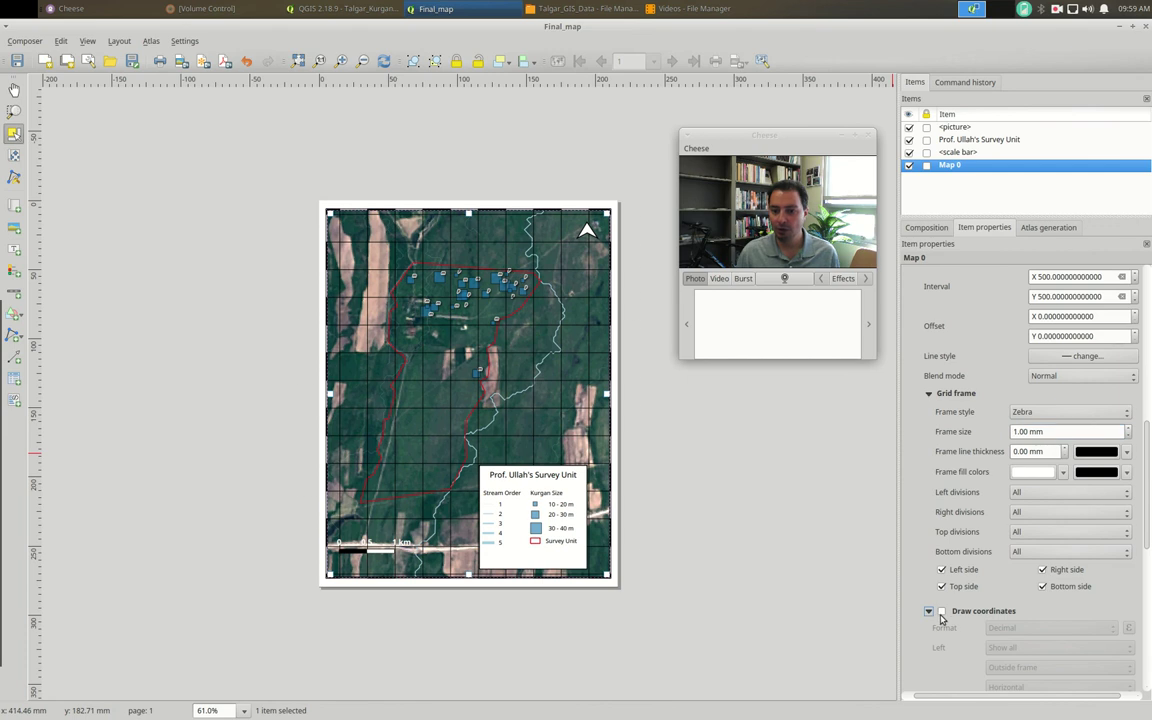
- Turn on grid coordinate labels, shrink and nudge the map frame to fit the page, then select the scale bar
{"action": "left_click", "coordinate": [941, 611]}
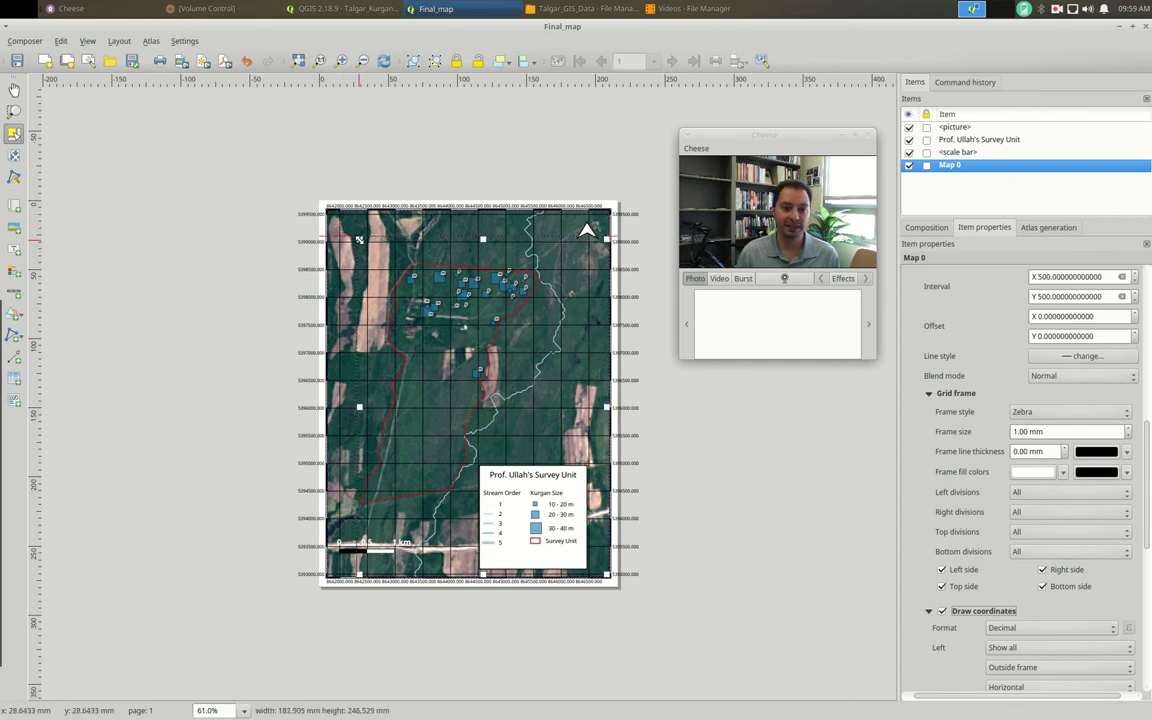
{"action": "left_click_drag", "start_coordinate": [331, 213], "coordinate": [346, 233]}
{"action": "left_click_drag", "start_coordinate": [598, 580], "coordinate": [584, 558]}
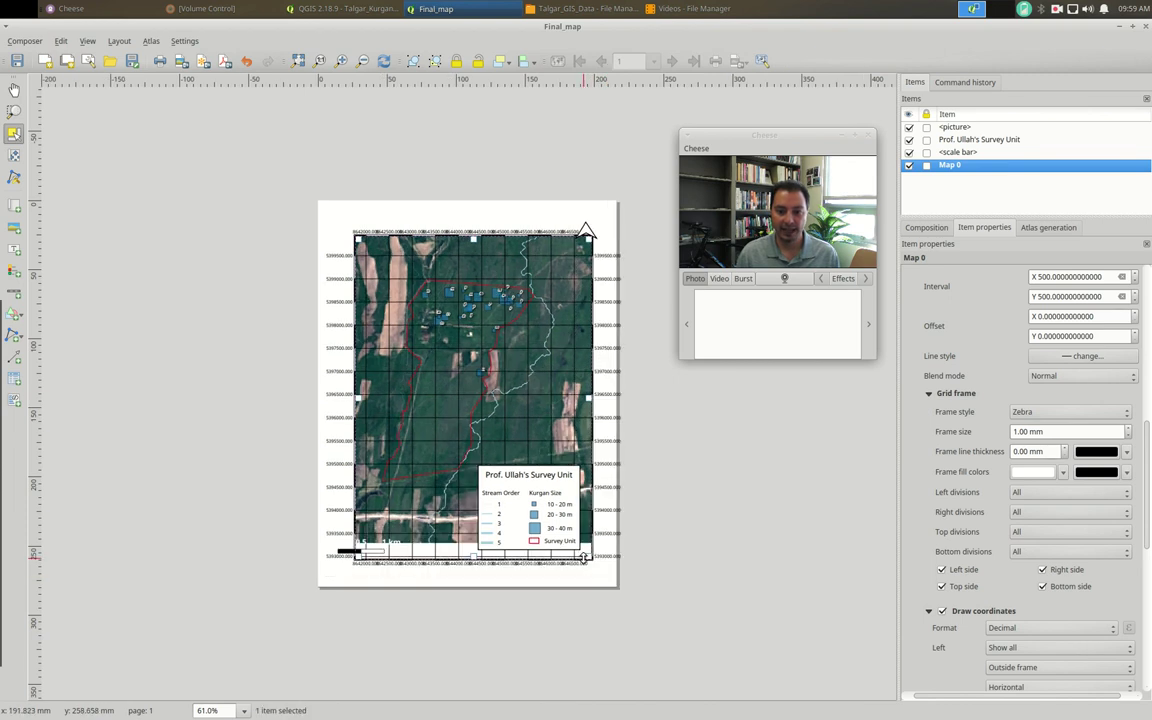
{"action": "left_click_drag", "start_coordinate": [423, 317], "coordinate": [419, 313]}
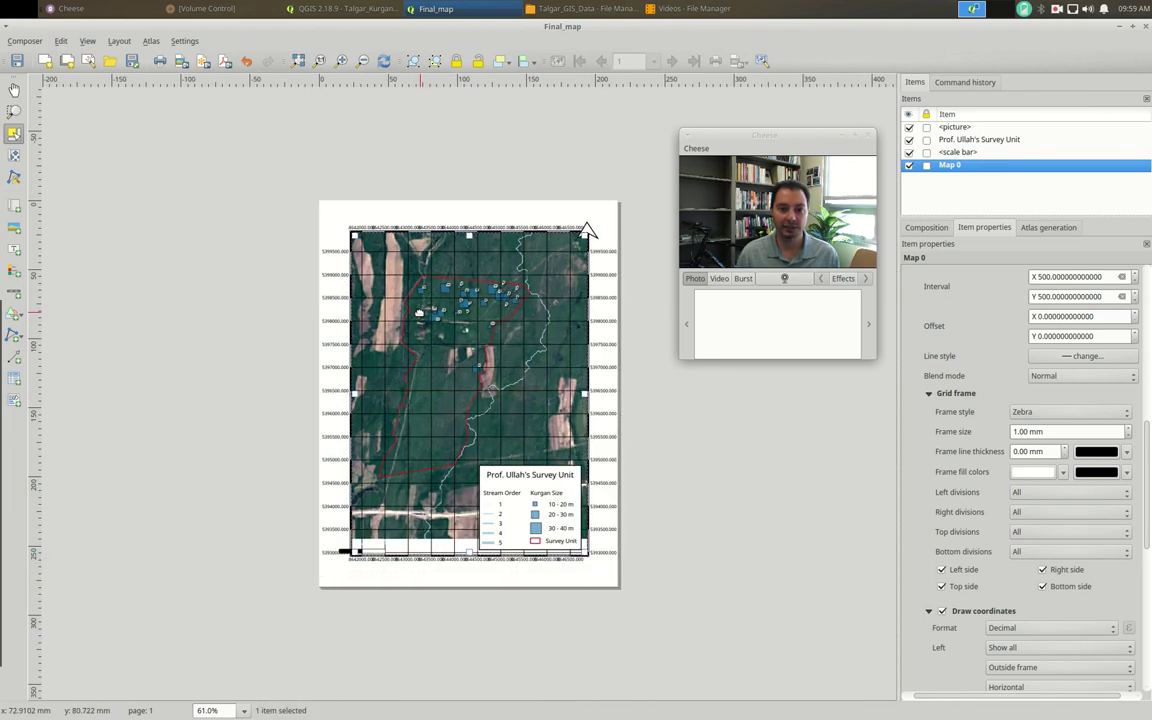
{"action": "left_click", "coordinate": [694, 470]}
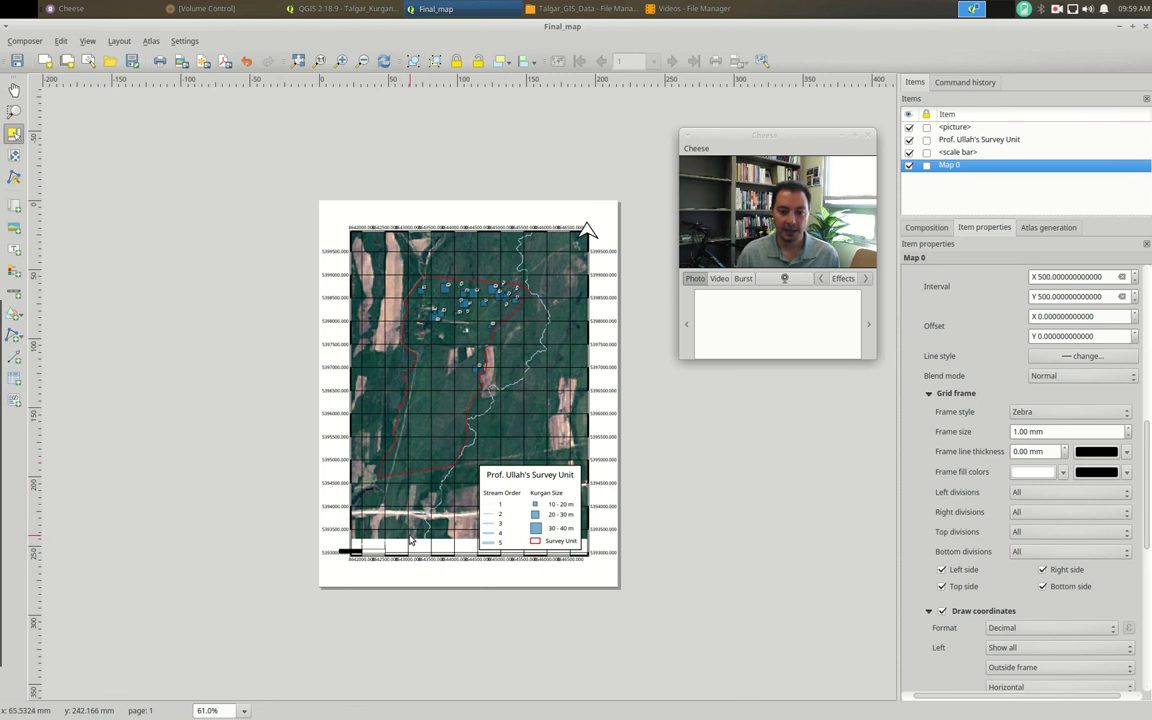
{"action": "left_click", "coordinate": [352, 549]}
- Move the scale bar into the map's lower-left, raise the legend, put the north arrow top-right, and save
{"action": "left_click_drag", "start_coordinate": [364, 545], "coordinate": [395, 520]}
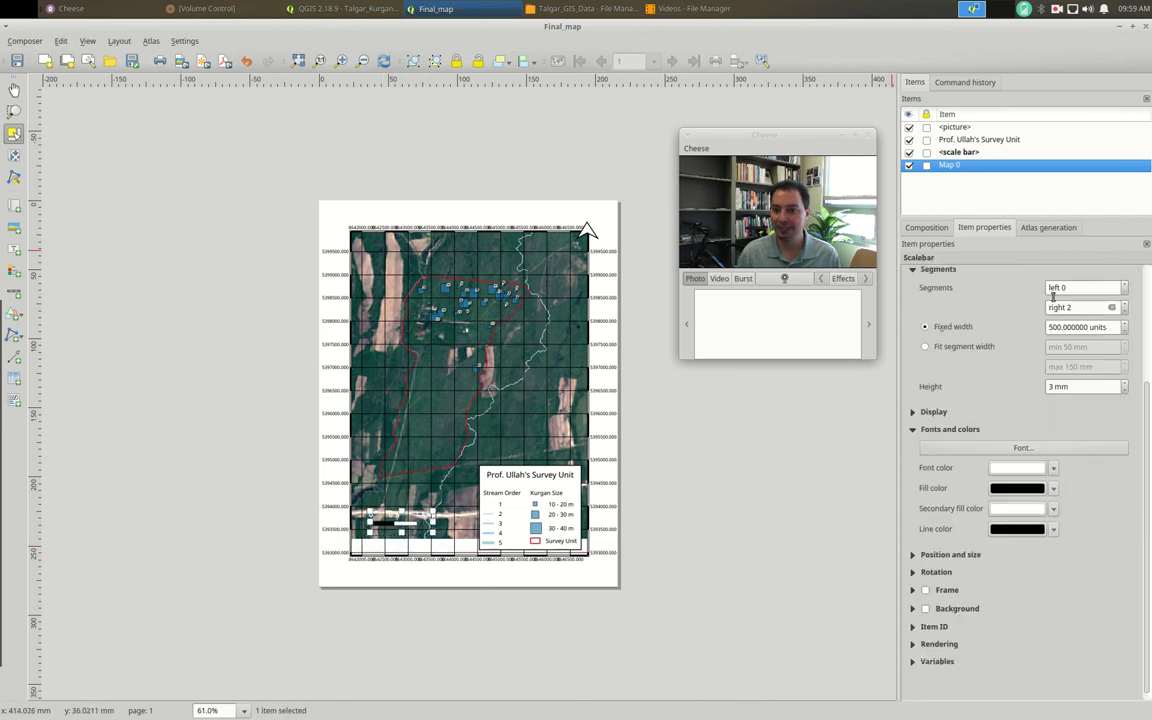
{"action": "left_click", "coordinate": [537, 505]}
{"action": "left_click_drag", "start_coordinate": [541, 505], "coordinate": [535, 485]}
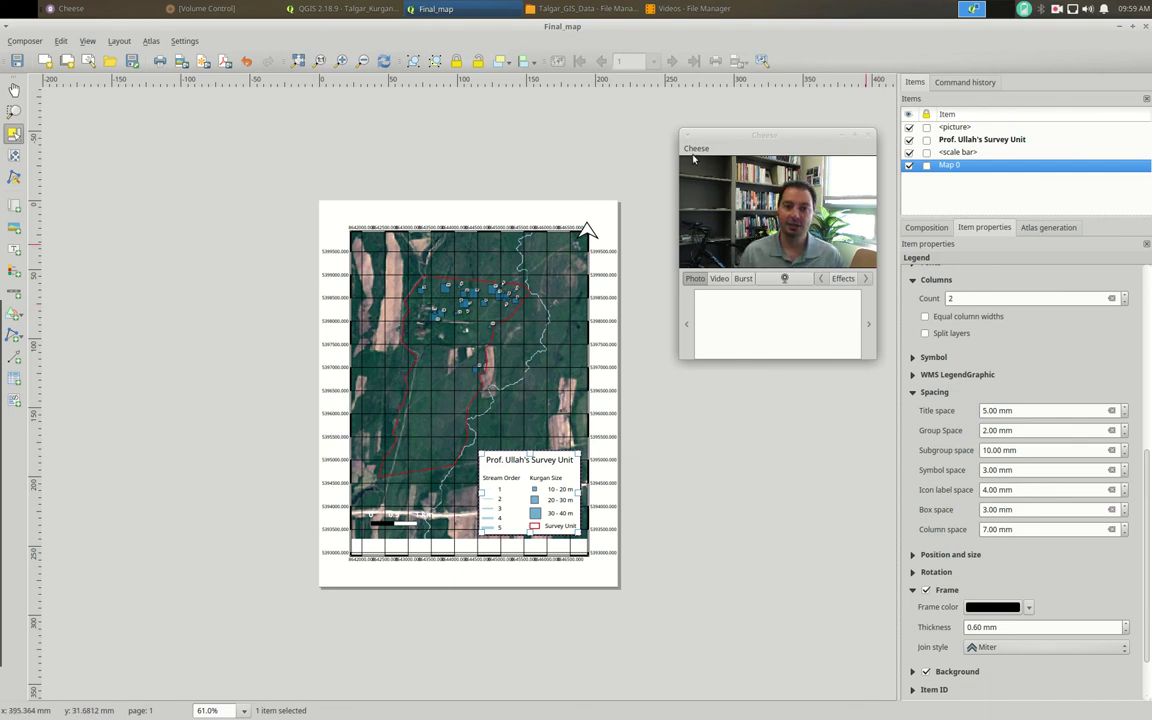
{"action": "left_click_drag", "start_coordinate": [583, 229], "coordinate": [573, 246]}
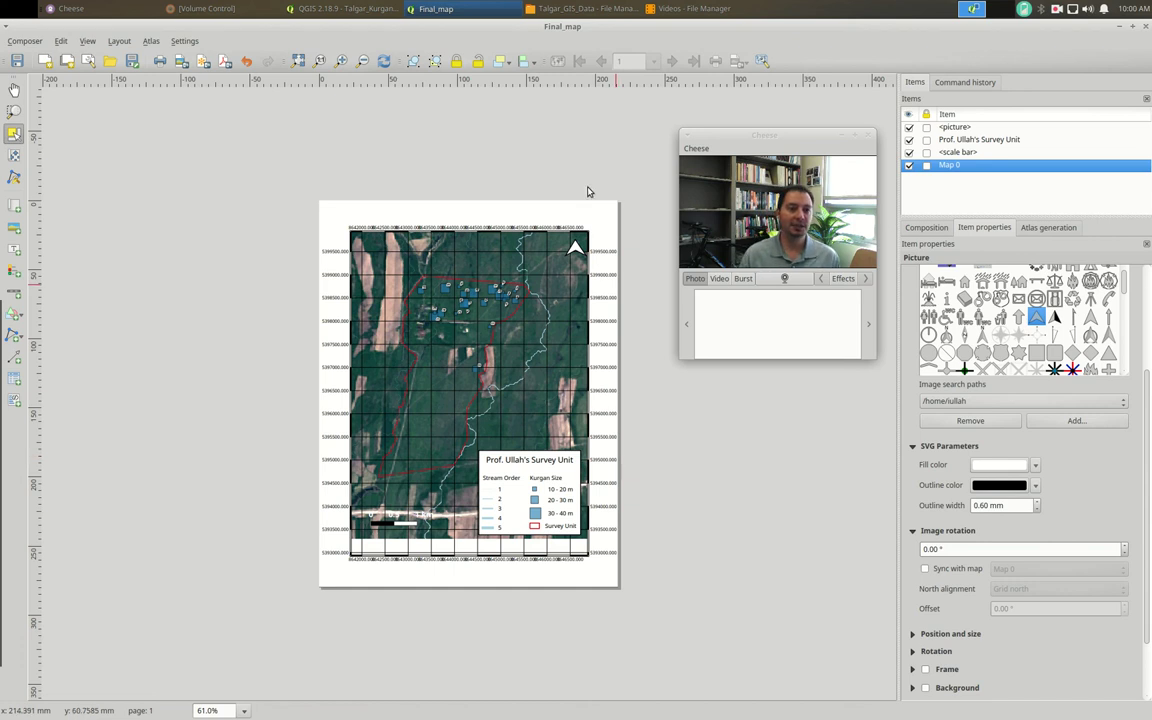
{"action": "left_click", "coordinate": [17, 60]}
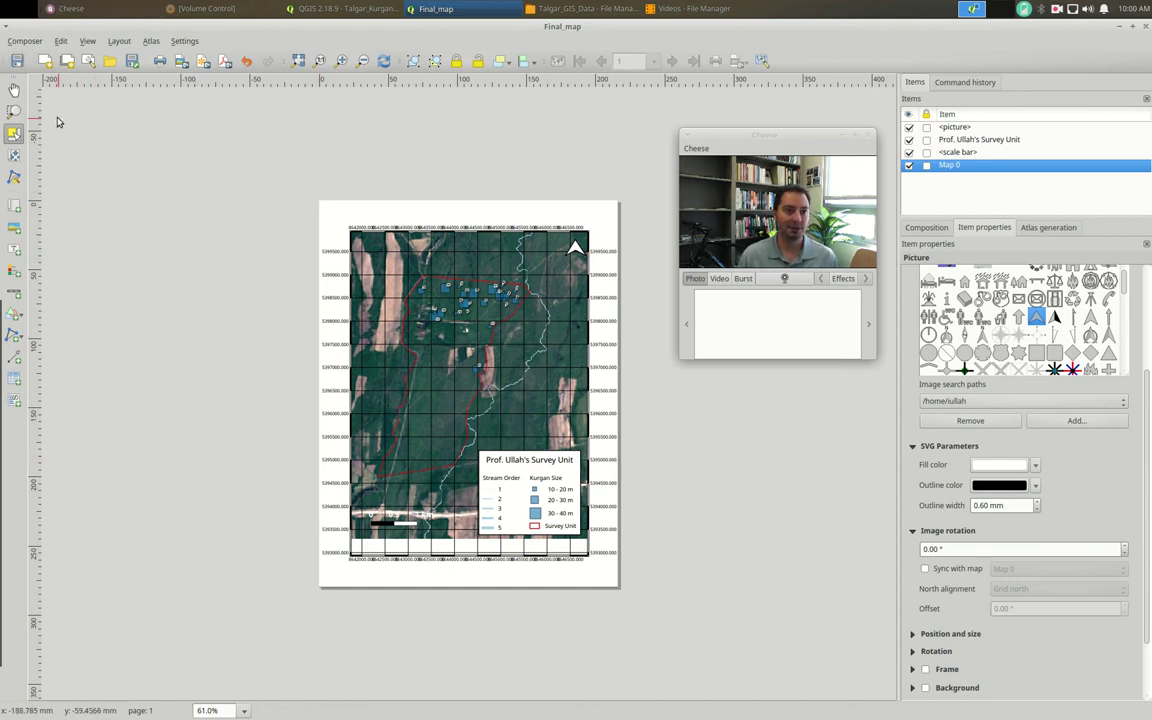
- Start exporting the layout as an image in PNG format
{"action": "left_click", "coordinate": [28, 42]}
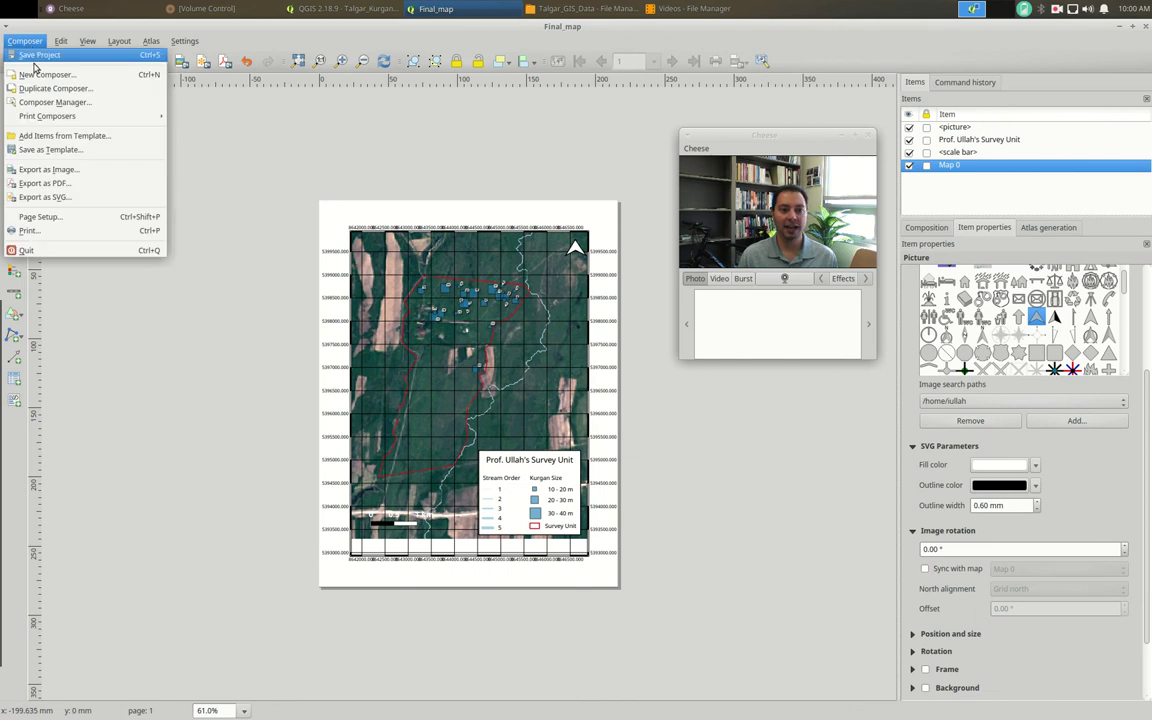
{"action": "left_click", "coordinate": [82, 172]}
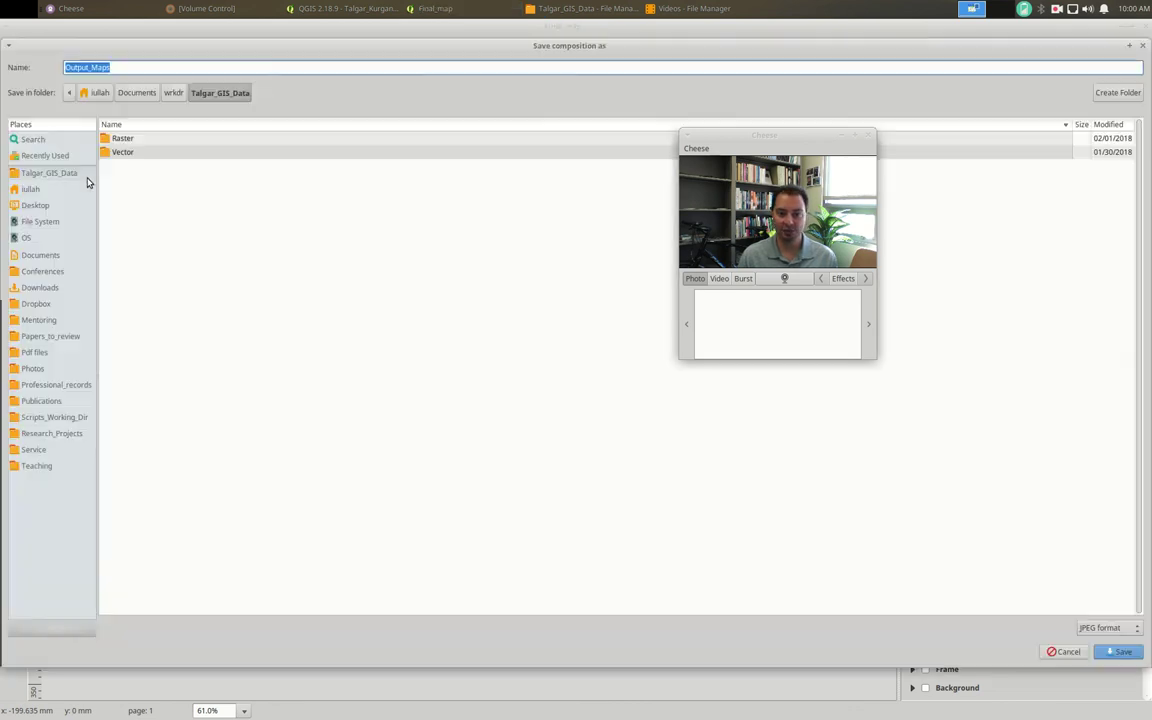
{"action": "left_click", "coordinate": [1100, 636]}
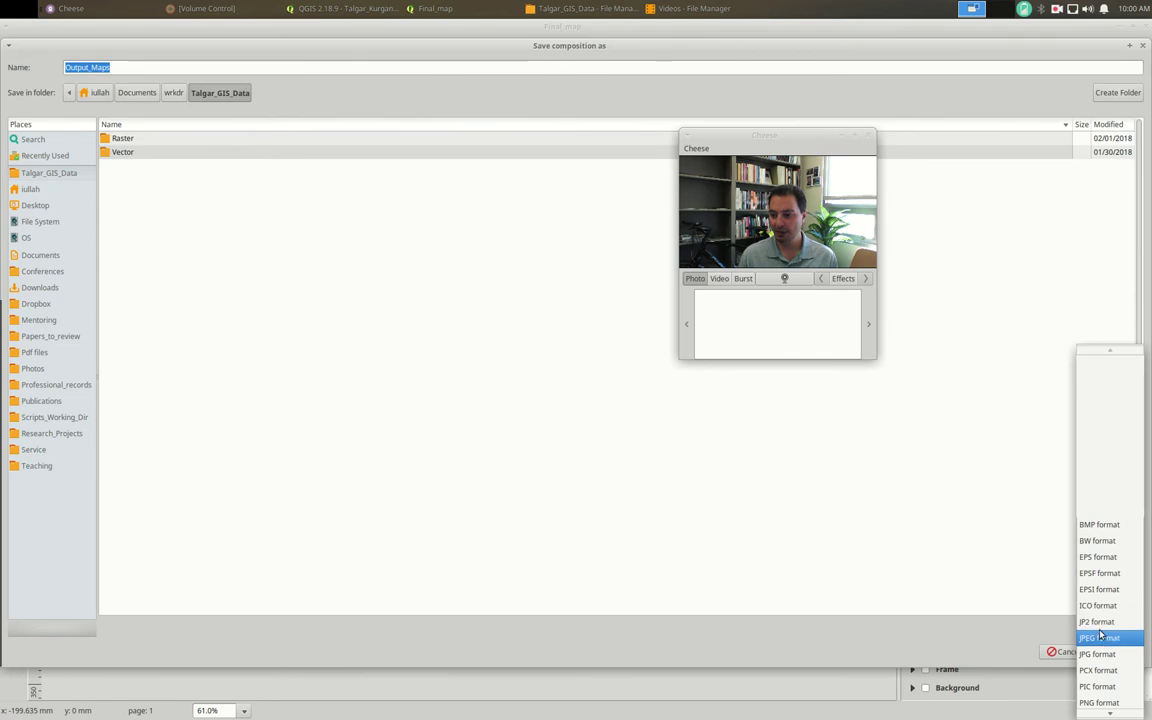
{"action": "left_click", "coordinate": [1098, 685]}
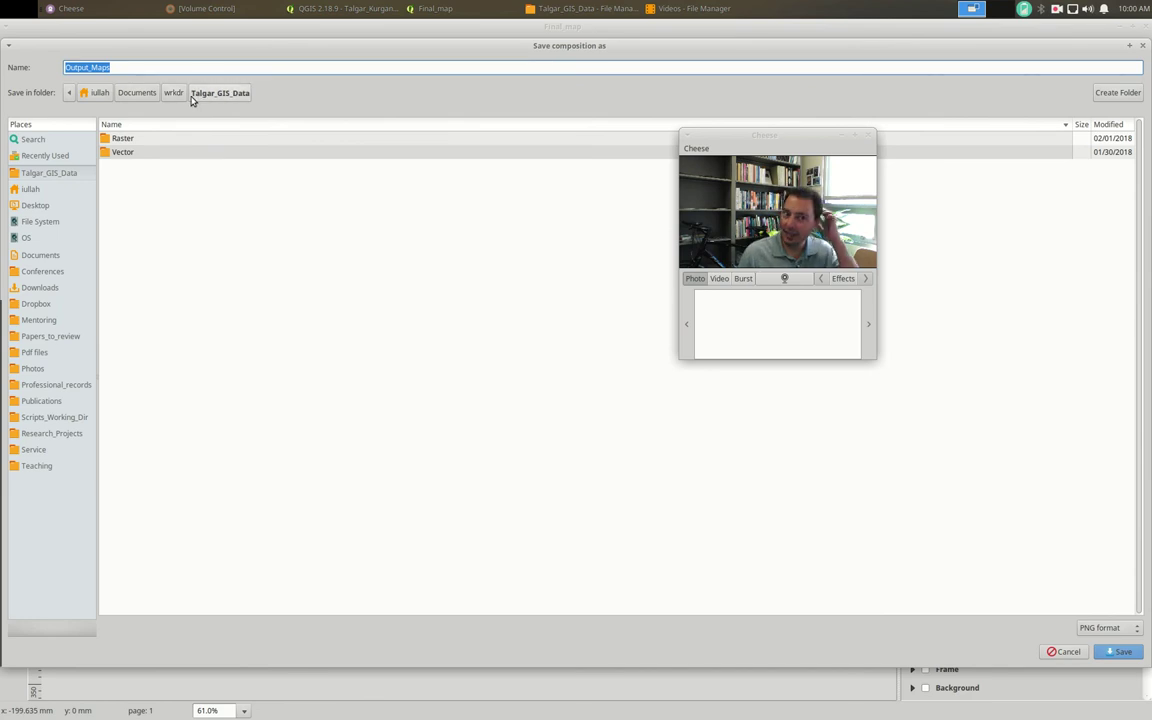
- Create a new Output_maps folder and enter it
{"action": "left_click", "coordinate": [1128, 90]}
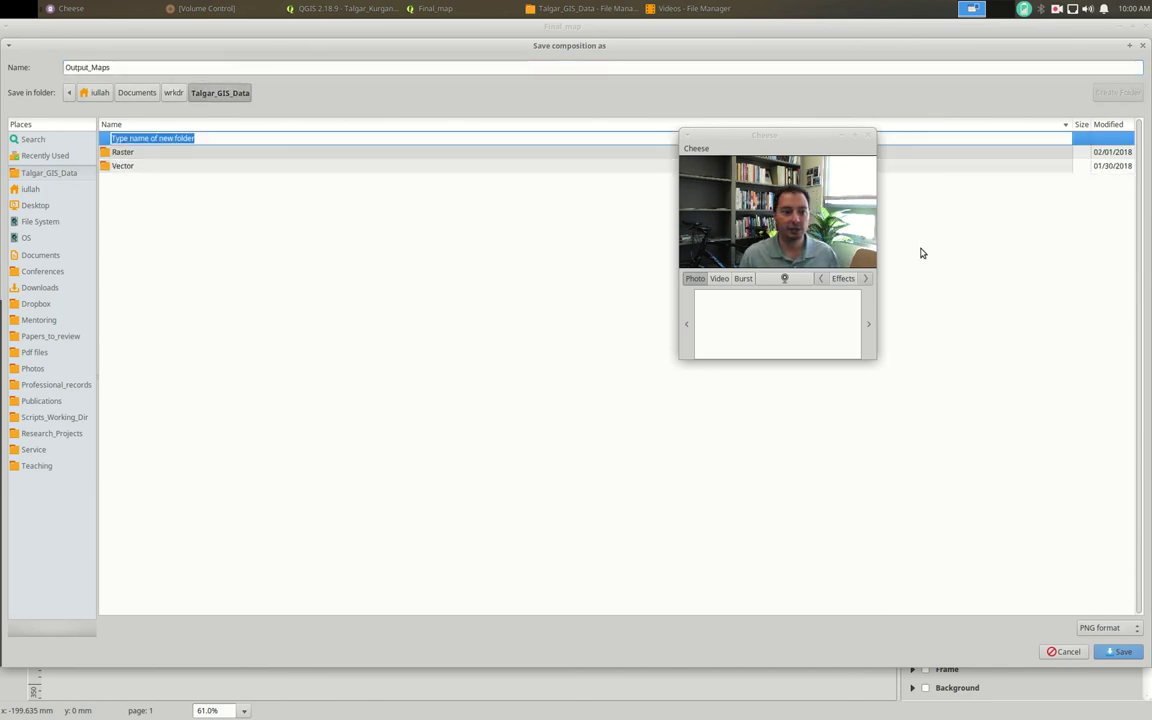
{"action": "type", "text": "O"}
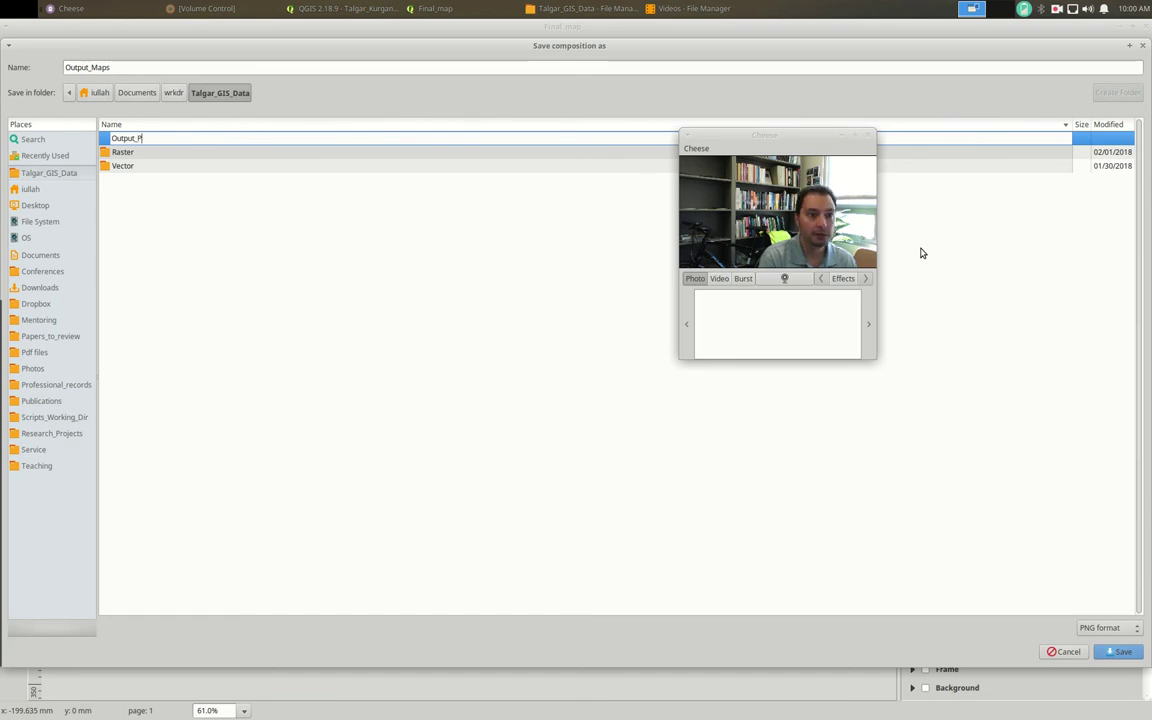
{"action": "type", "text": "utput_maps"}
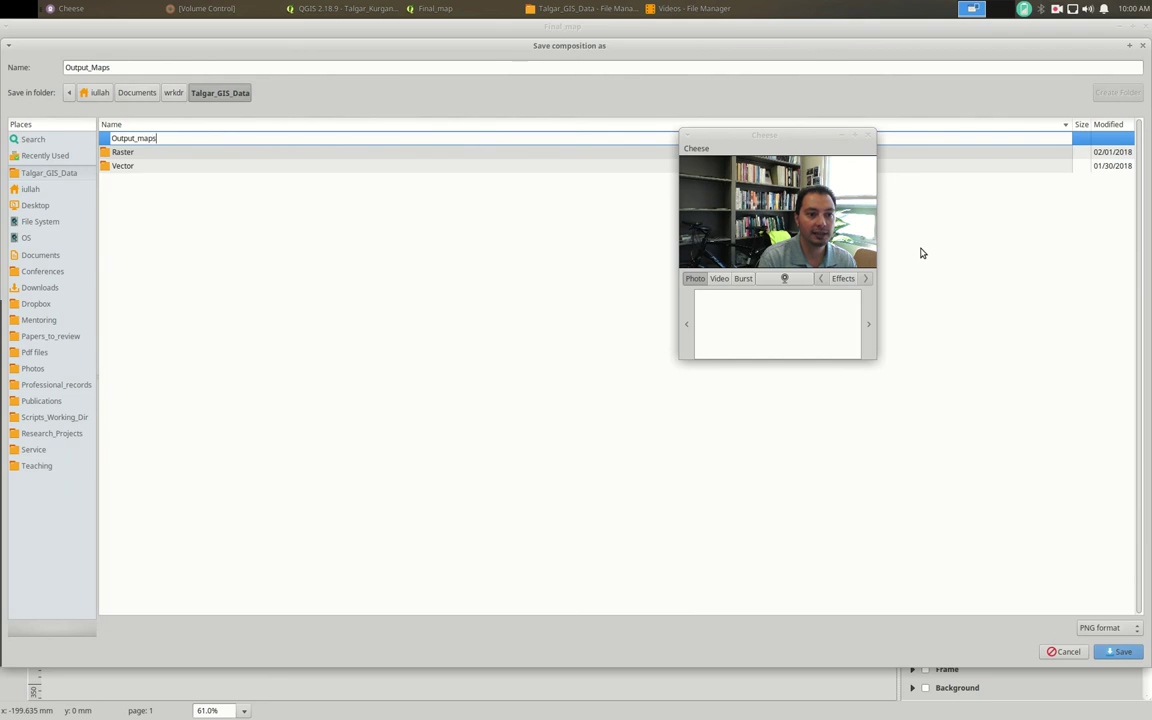
{"action": "key", "text": "Return"}
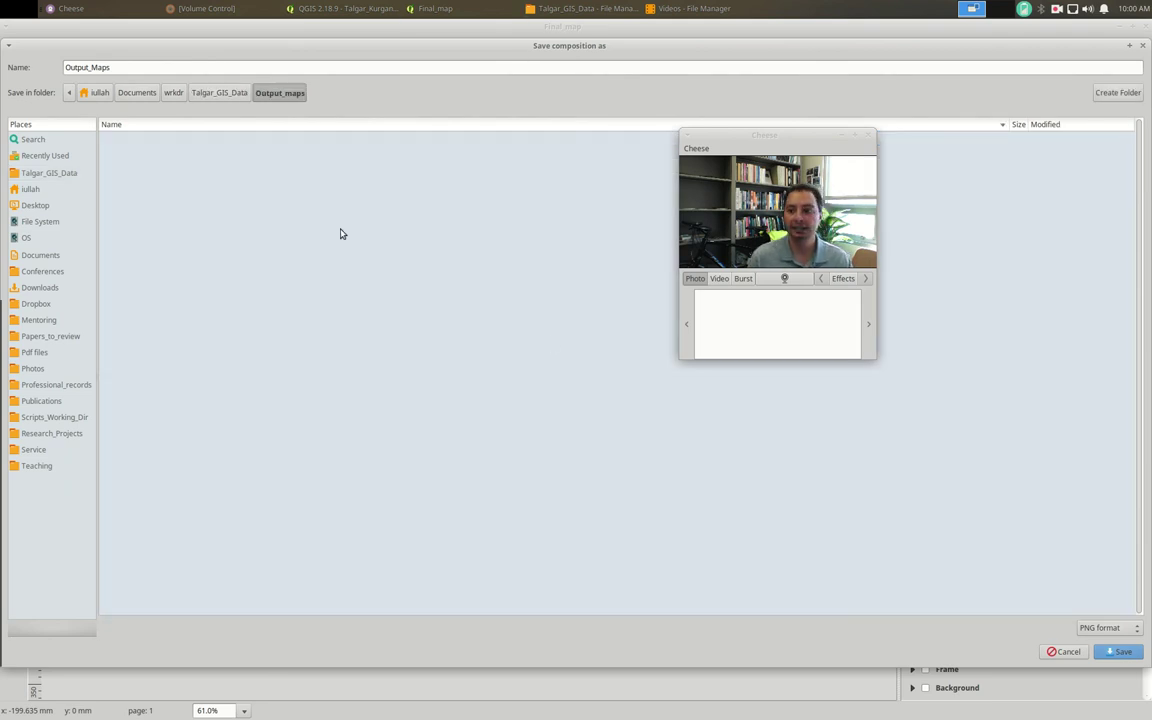
- Replace the old file name with Field_survey_map_with_grid
{"action": "left_click", "coordinate": [276, 67]}
{"action": "left_click_drag", "start_coordinate": [276, 67], "coordinate": [60, 67]}
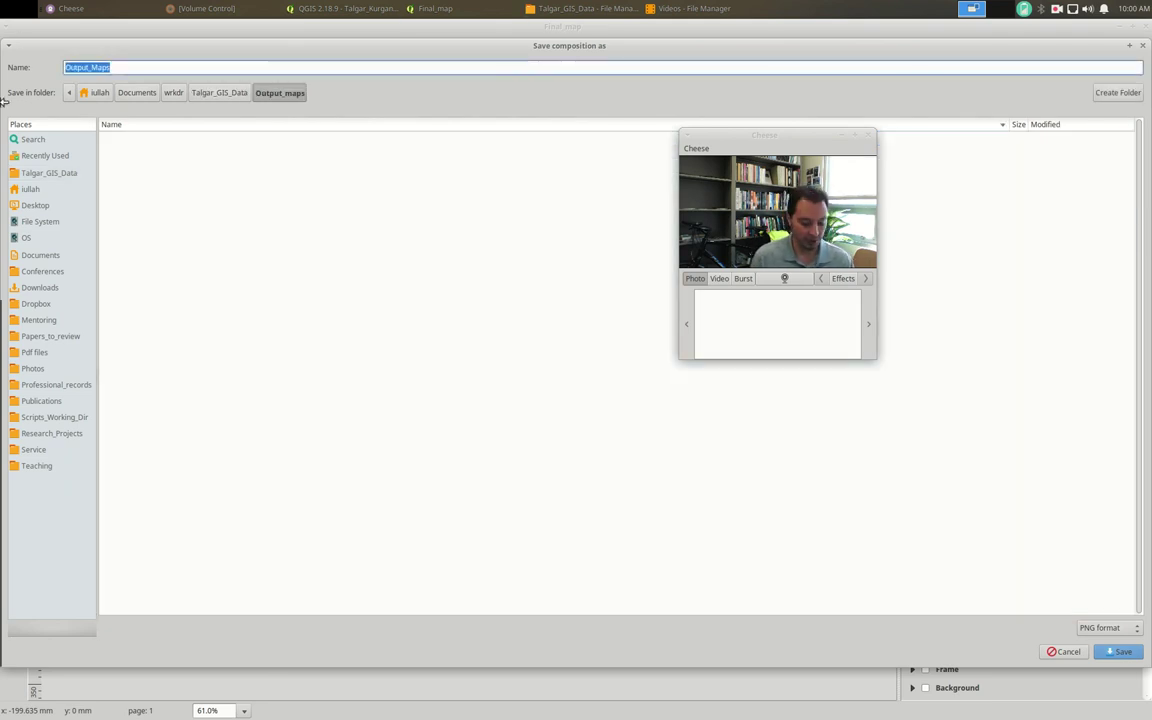
{"action": "type", "text": "Field_"}
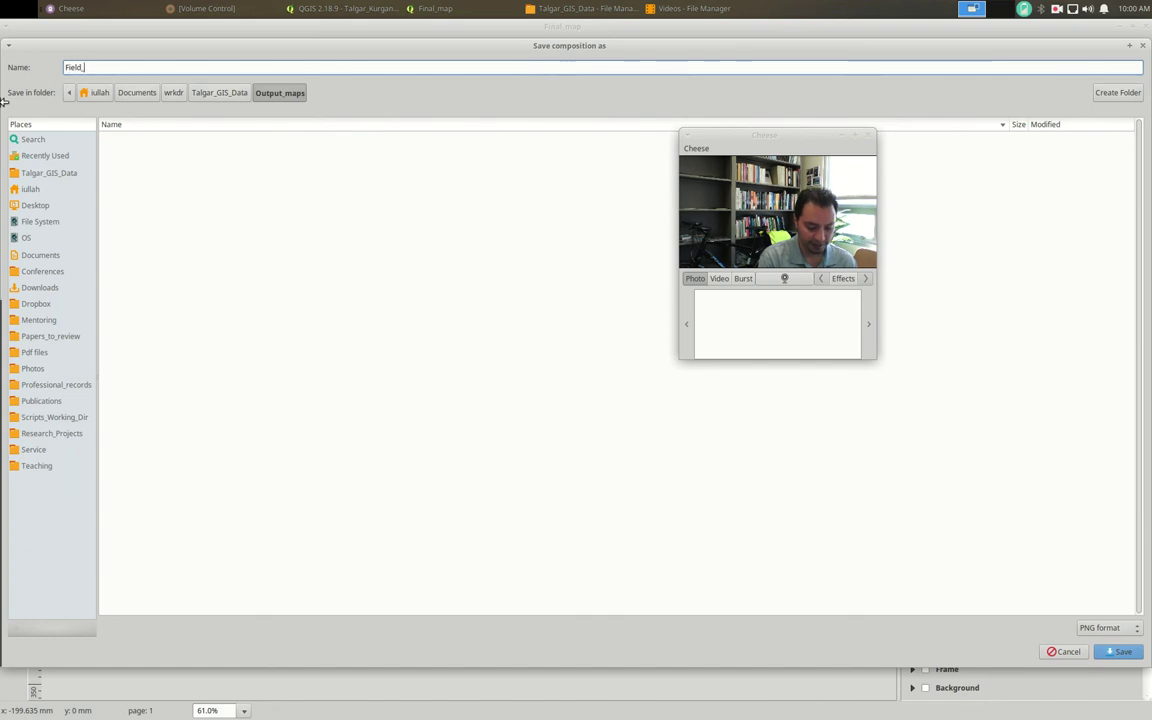
{"action": "type", "text": "survey_map_"}
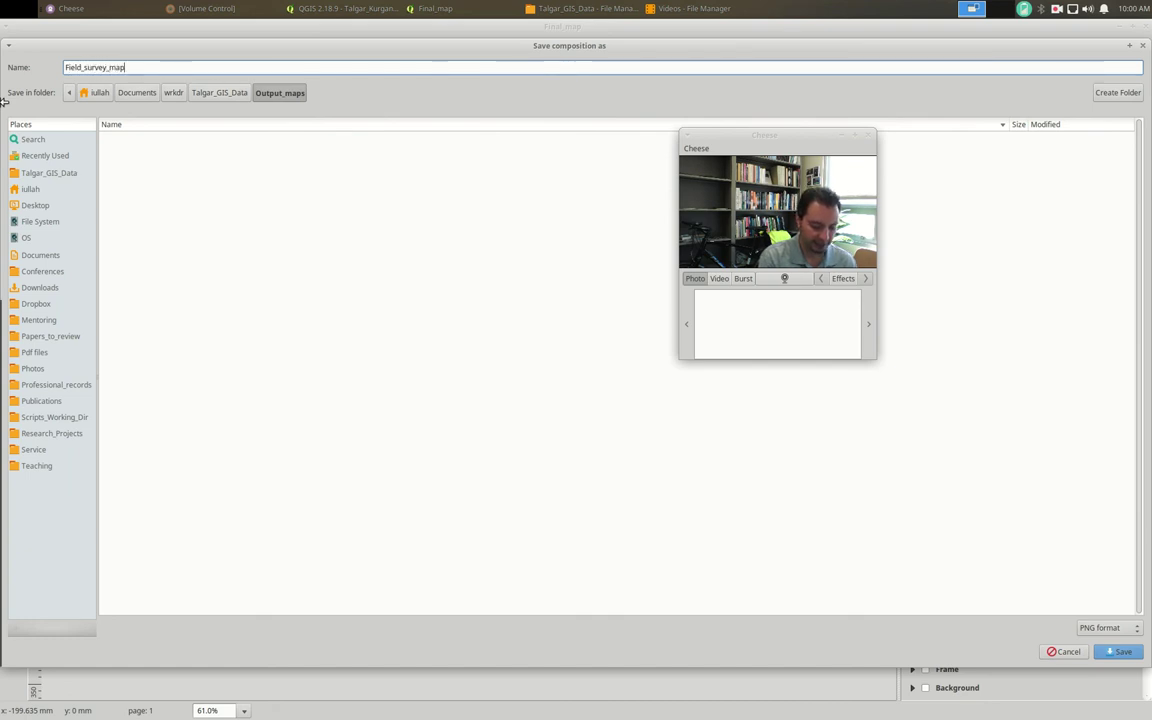
{"action": "type", "text": "with_grid"}
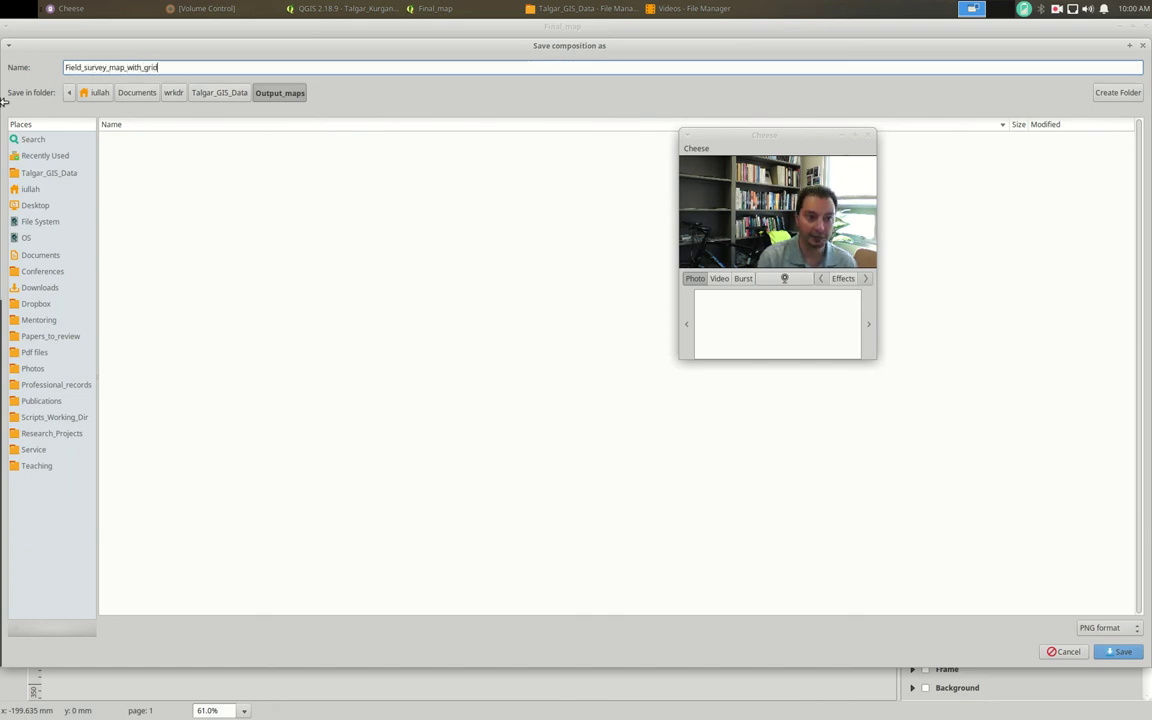
- Save the PNG and accept the 300 dpi, 2550 × 3300 px export settings
{"action": "left_click", "coordinate": [1119, 652]}
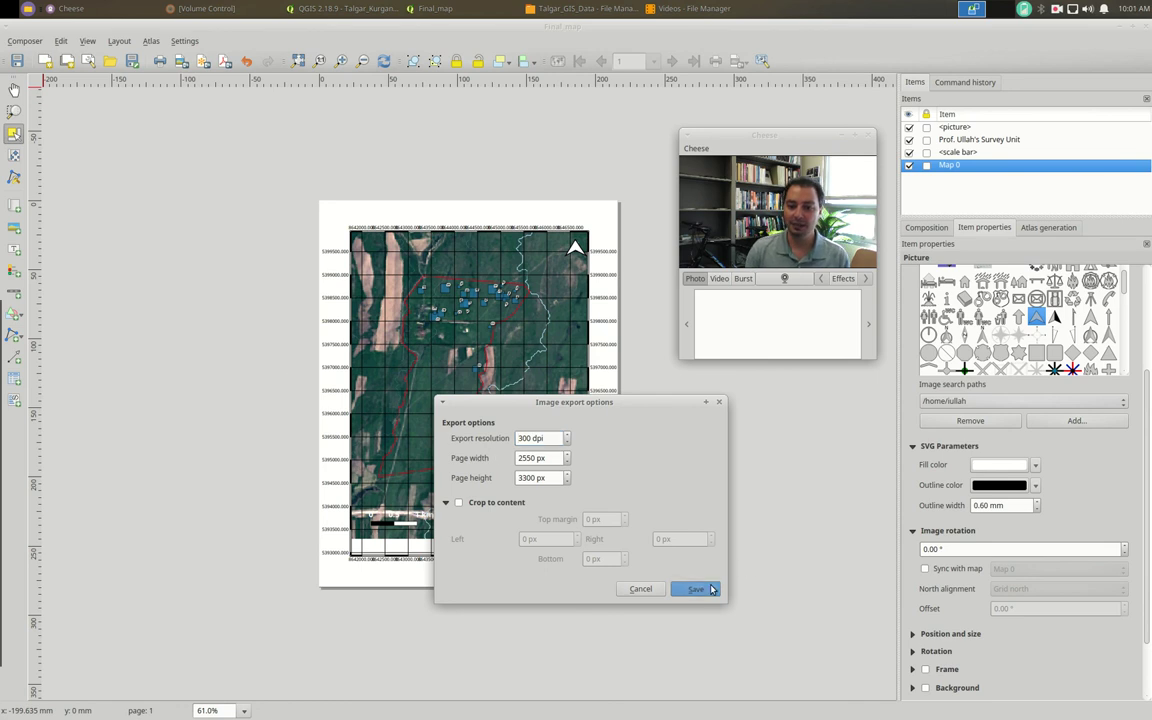
{"action": "key", "text": "Return"}
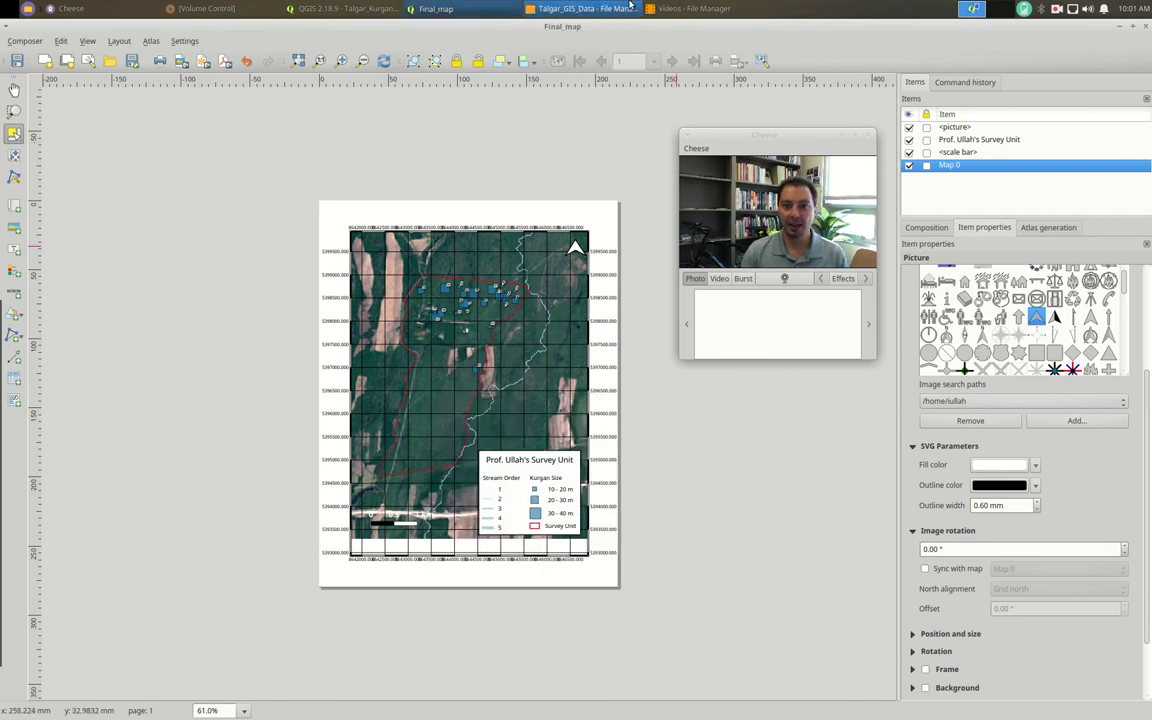
- Open Field_survey_map_with_grid.png from the Output_maps folder in Image Viewer
{"action": "left_click", "coordinate": [580, 8]}
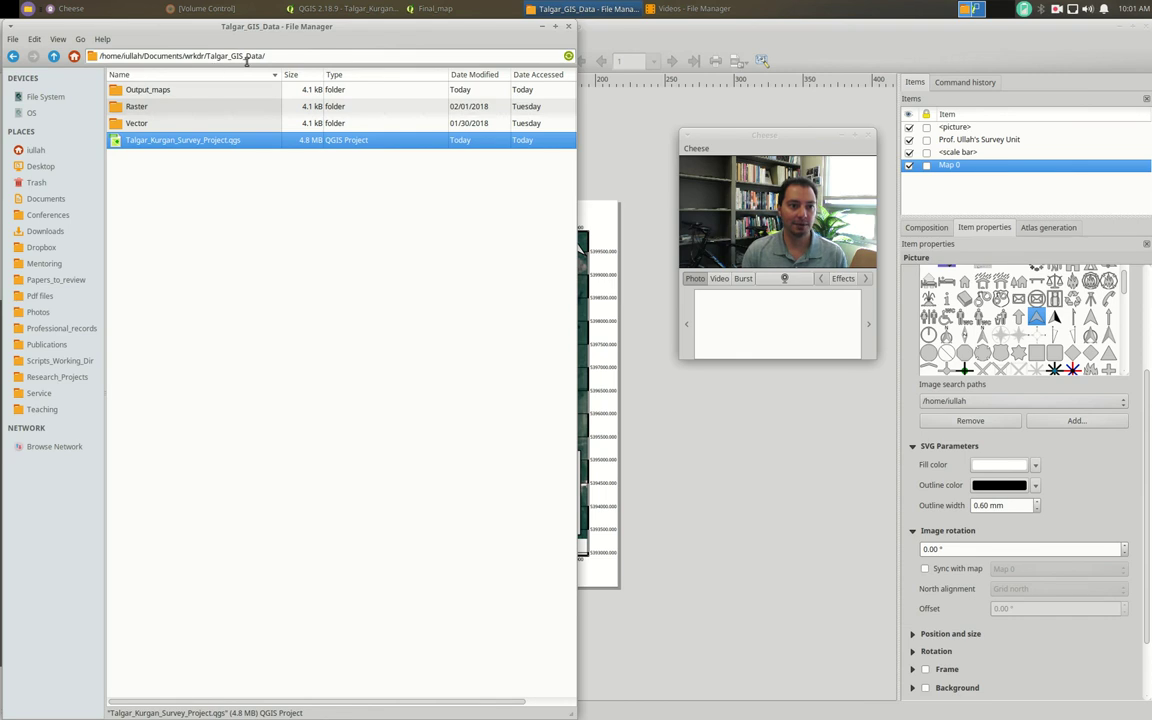
{"action": "double_click", "coordinate": [143, 91]}
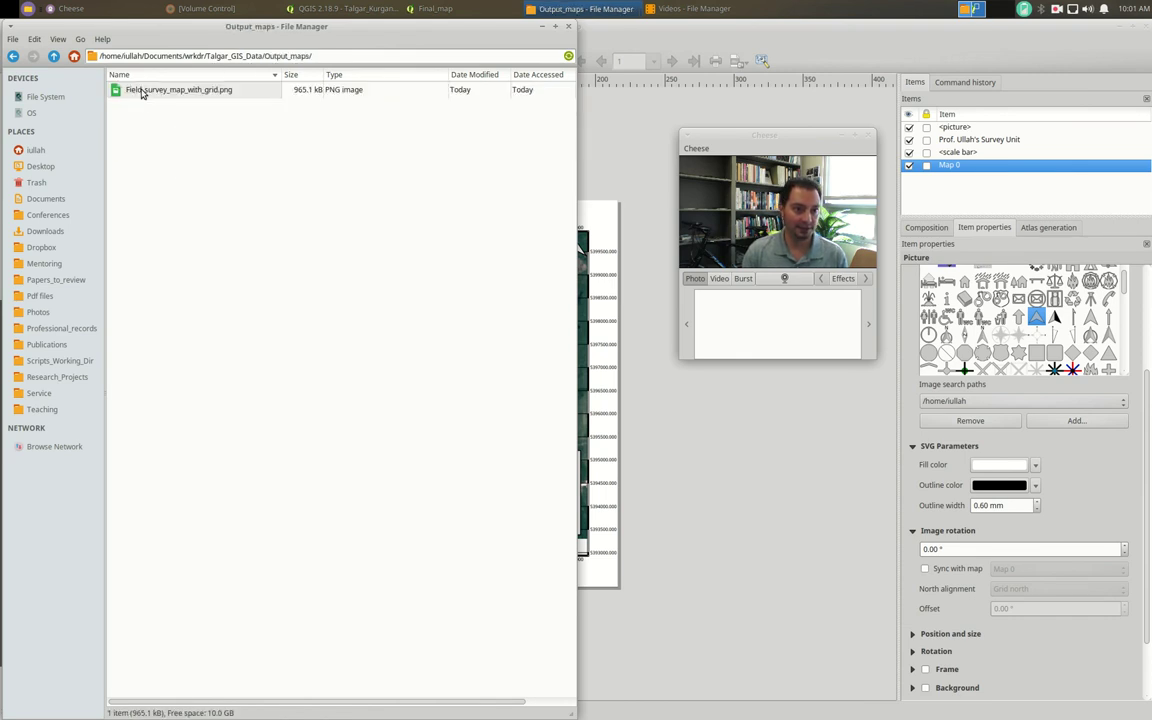
{"action": "left_click", "coordinate": [153, 88]}
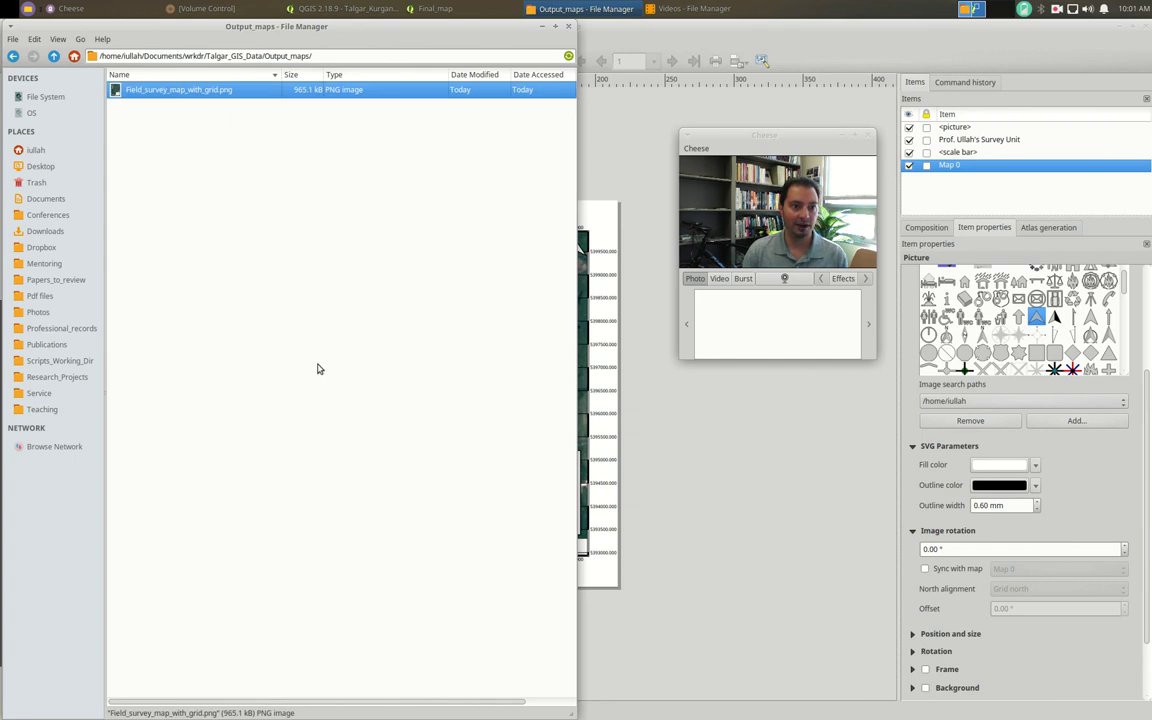
{"action": "double_click", "coordinate": [216, 91]}
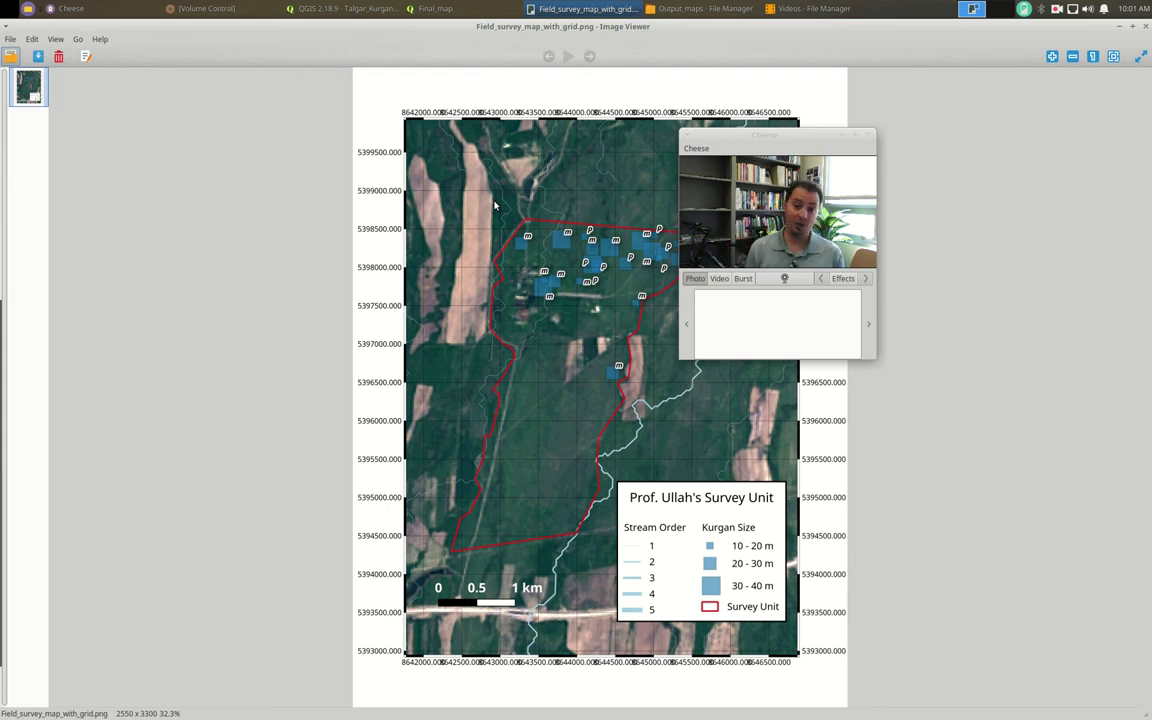
{"action": "left_click_drag", "start_coordinate": [739, 135], "coordinate": [961, 88]}
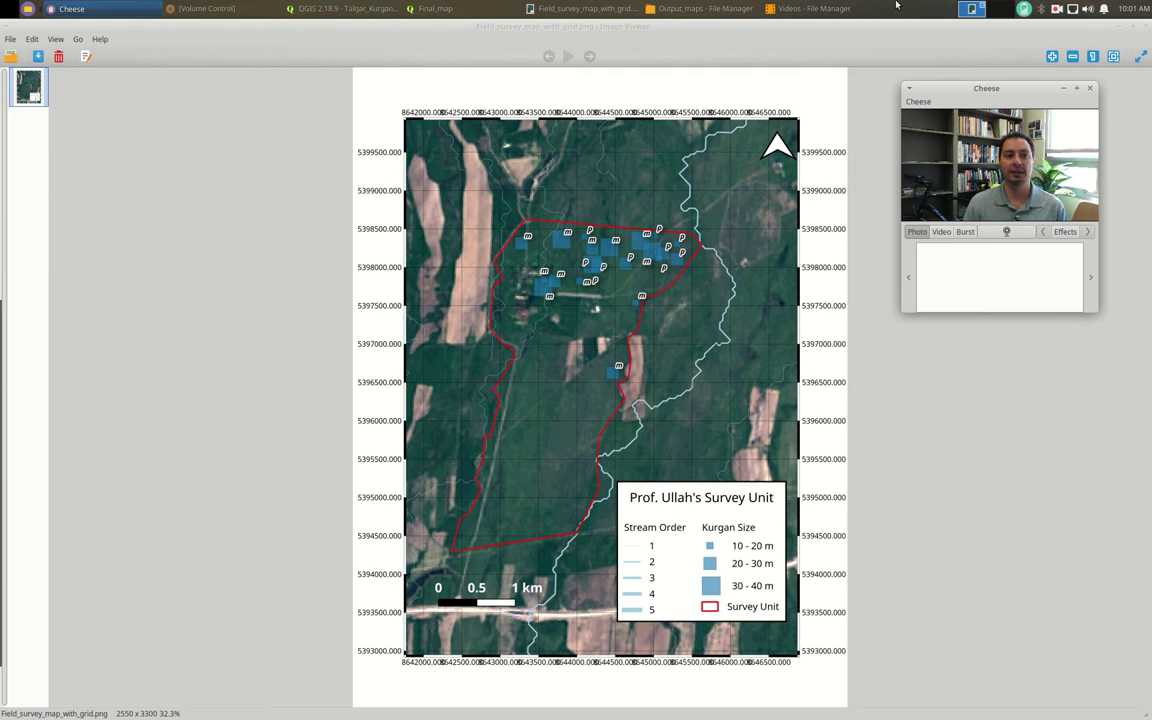
- Bring Volume Control forward and open the Kazam tray menu to finish recording
{"action": "left_click", "coordinate": [987, 8]}
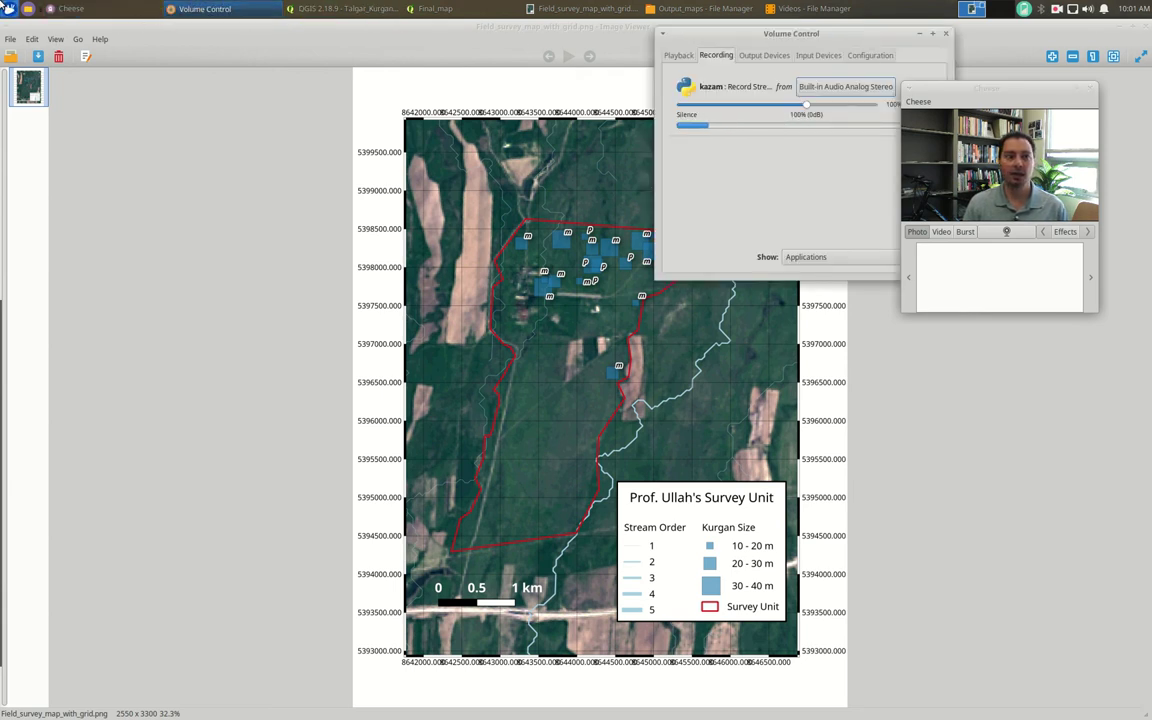
{"action": "left_click", "coordinate": [1058, 8]}
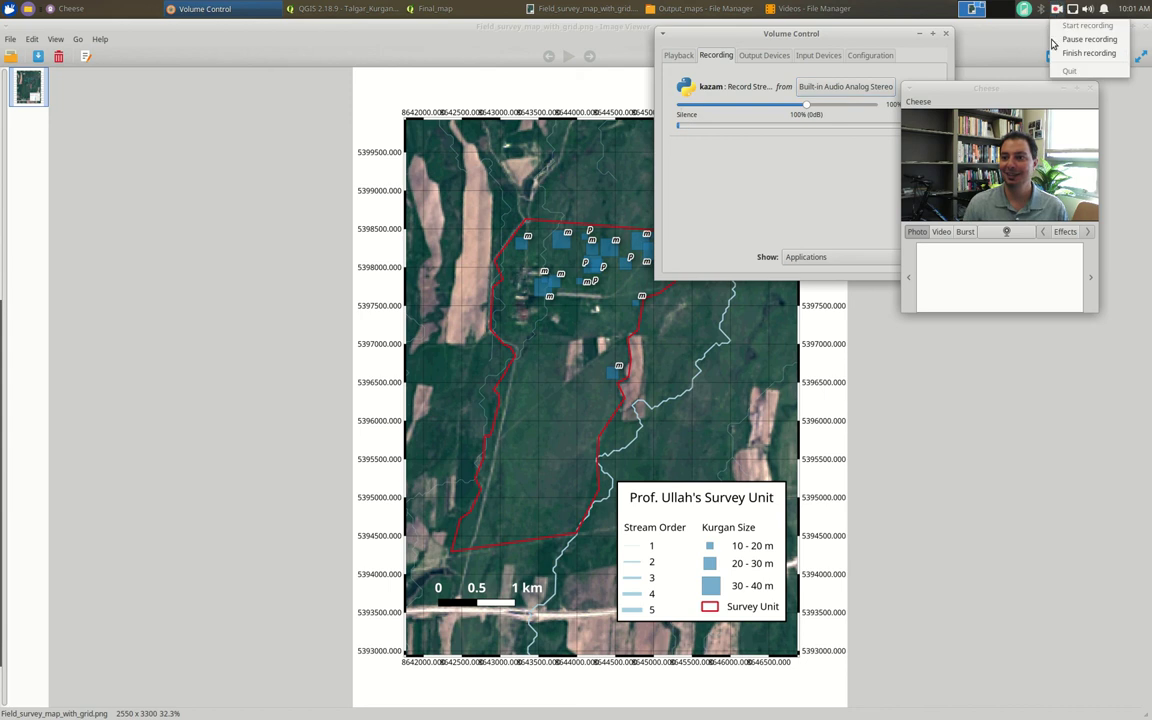